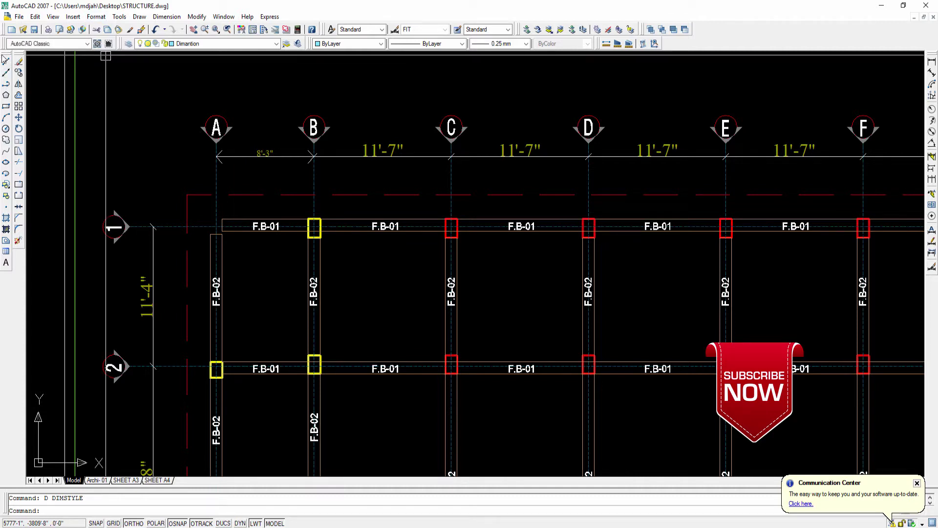
Float and re-dock the Draw toolbar, then browse the View and Draw menus
{"action": "mouse_move", "coordinate": [6, 55]}
{"action": "left_mouse_down"}
{"action": "mouse_move", "coordinate": [110, 87]}
{"action": "mouse_move", "coordinate": [163, 89]}
{"action": "left_mouse_up"}
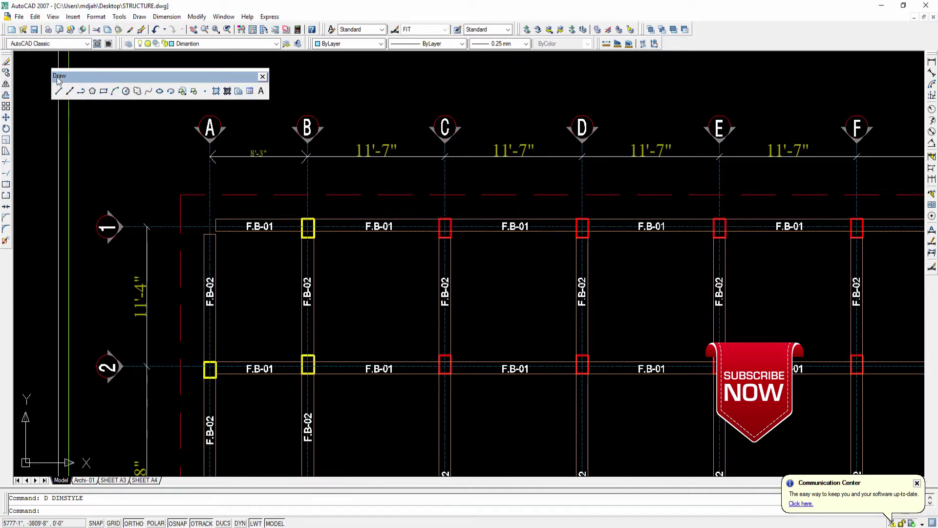
{"action": "left_click_drag", "start_coordinate": [58, 80], "coordinate": [6, 81]}
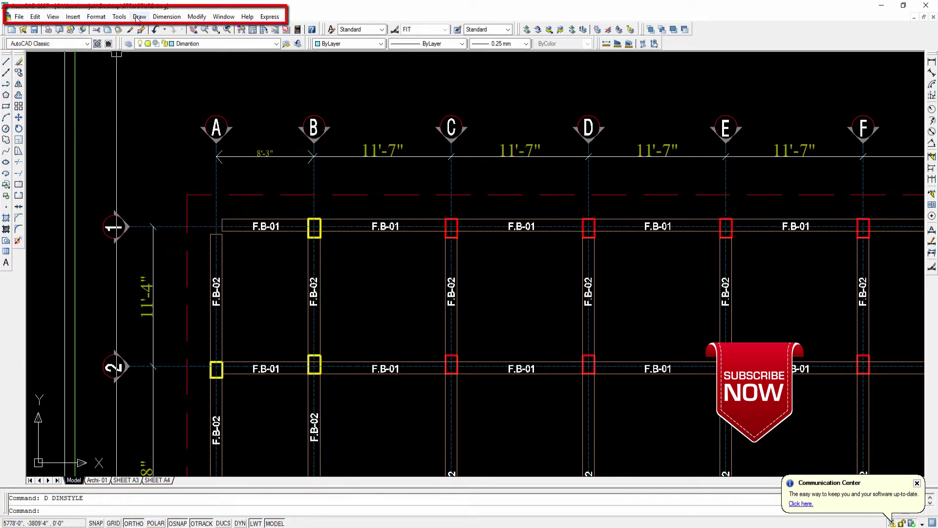
{"action": "left_click", "coordinate": [54, 17]}
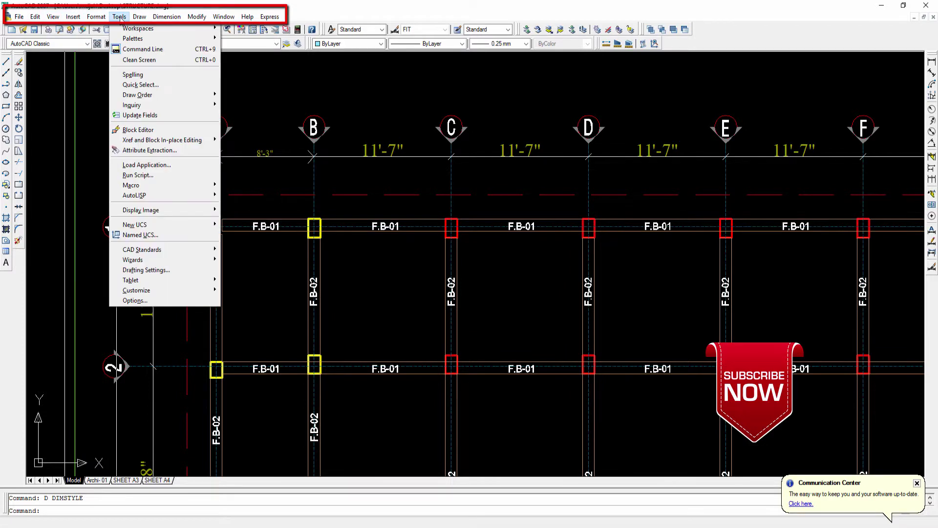
{"action": "left_click", "coordinate": [141, 17]}
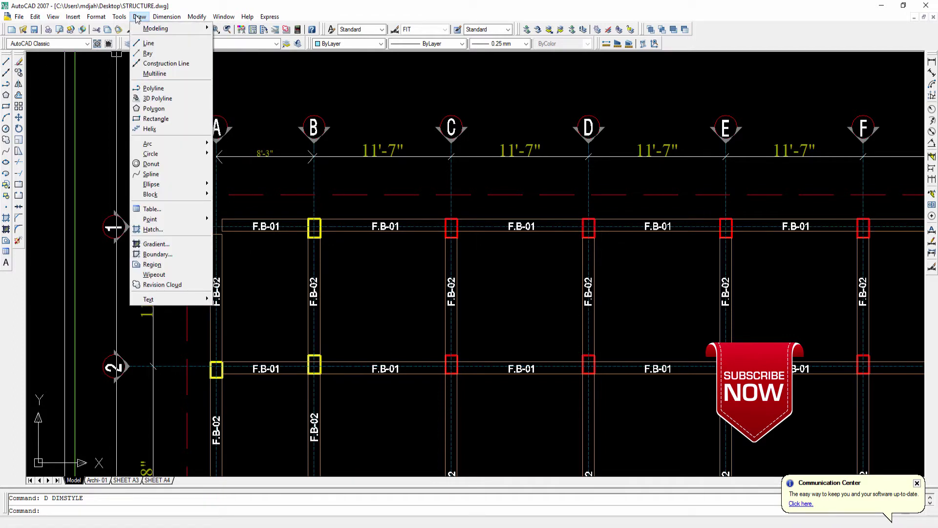
{"action": "mouse_move", "coordinate": [74, 17]}
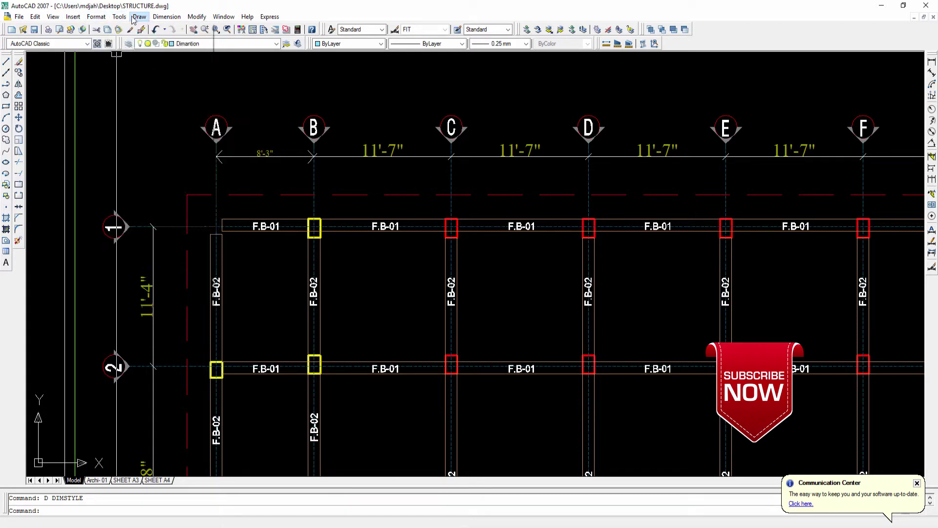
{"action": "mouse_move", "coordinate": [138, 19]}
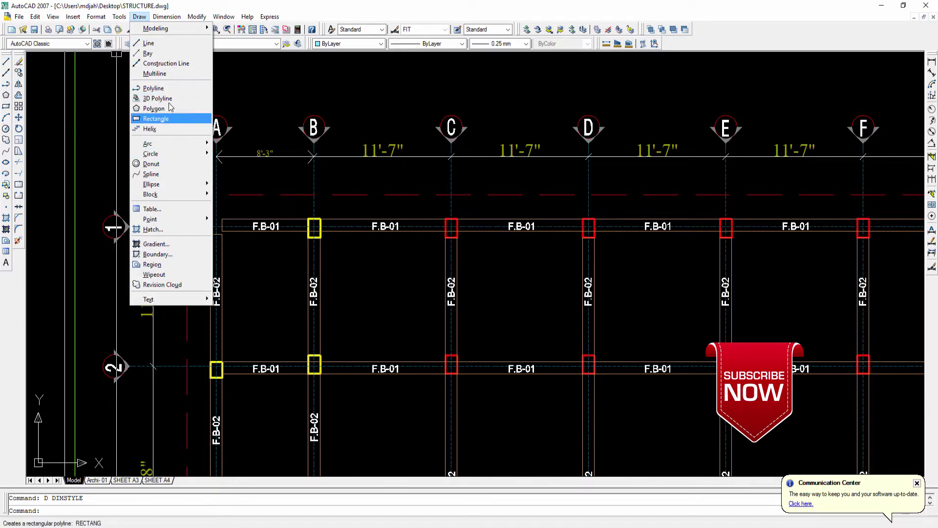
{"action": "left_click", "coordinate": [264, 81]}
{"action": "left_click", "coordinate": [211, 73]}
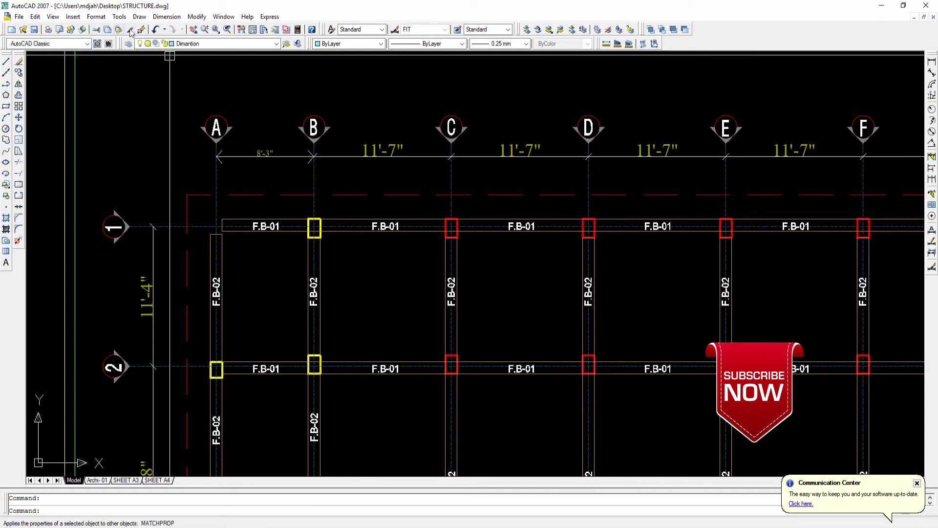
Browse the File and Edit menus without choosing a command
{"action": "left_click", "coordinate": [19, 18]}
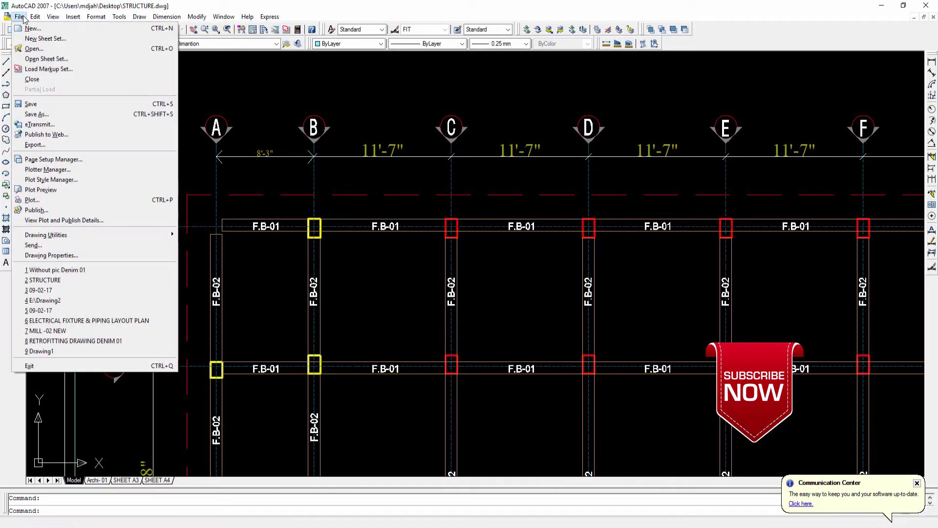
{"action": "left_click", "coordinate": [18, 19]}
{"action": "left_click", "coordinate": [17, 19]}
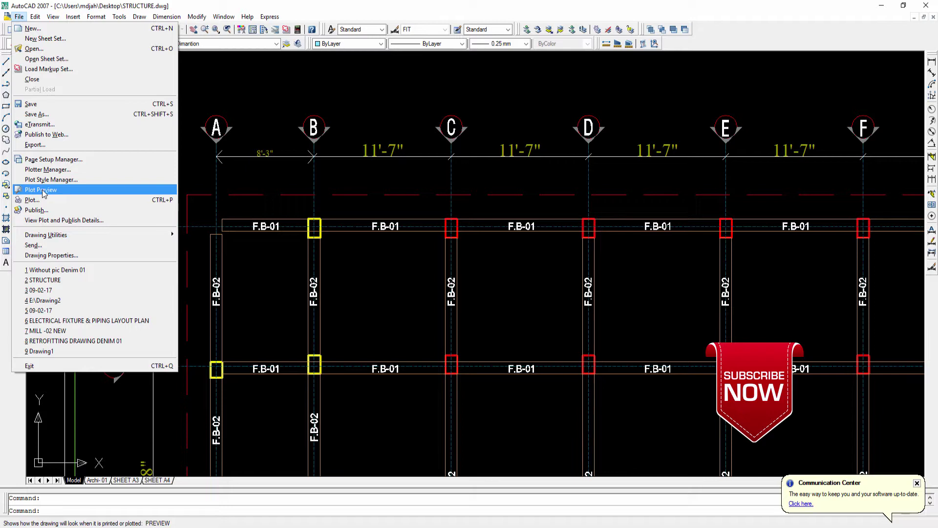
{"action": "left_click", "coordinate": [19, 16]}
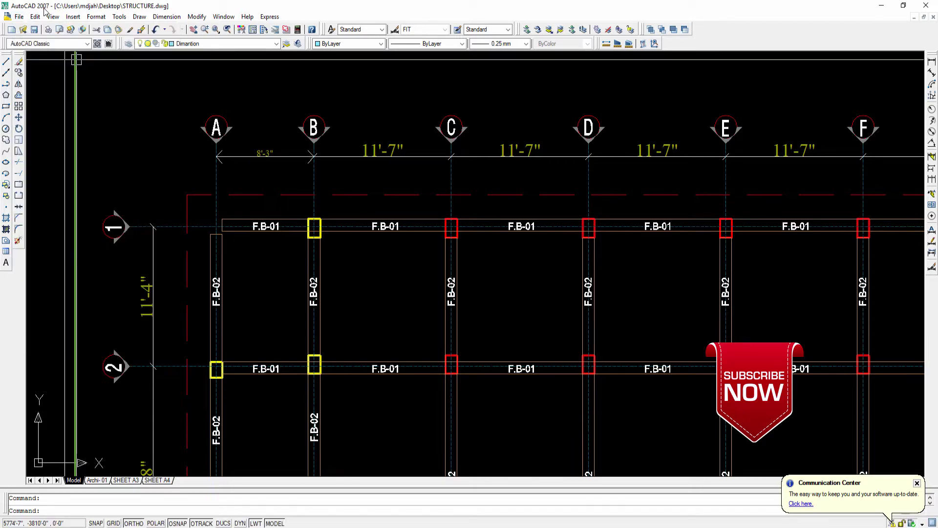
{"action": "left_click", "coordinate": [20, 16]}
{"action": "mouse_move", "coordinate": [35, 17]}
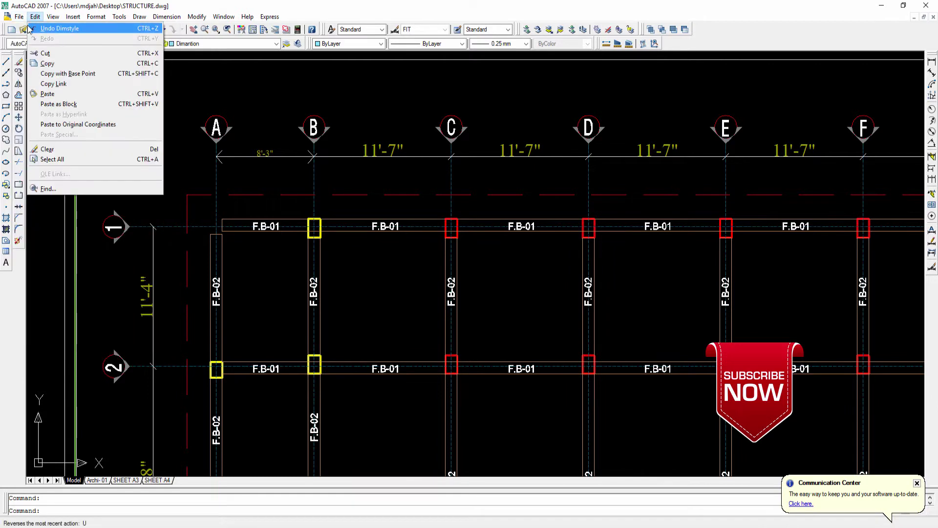
{"action": "left_click", "coordinate": [21, 18]}
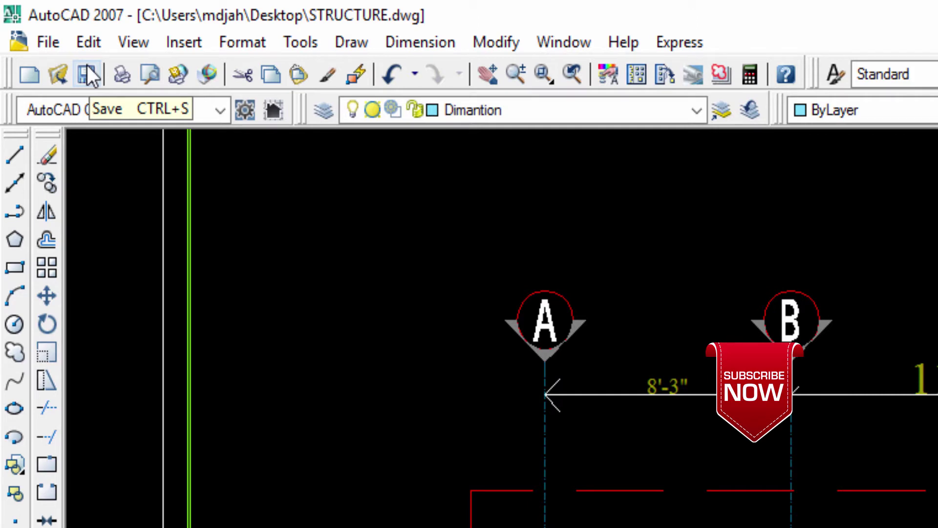
Save STRUCTURE.dwg and open the Options dialog with OP
{"action": "left_click", "coordinate": [87, 74]}
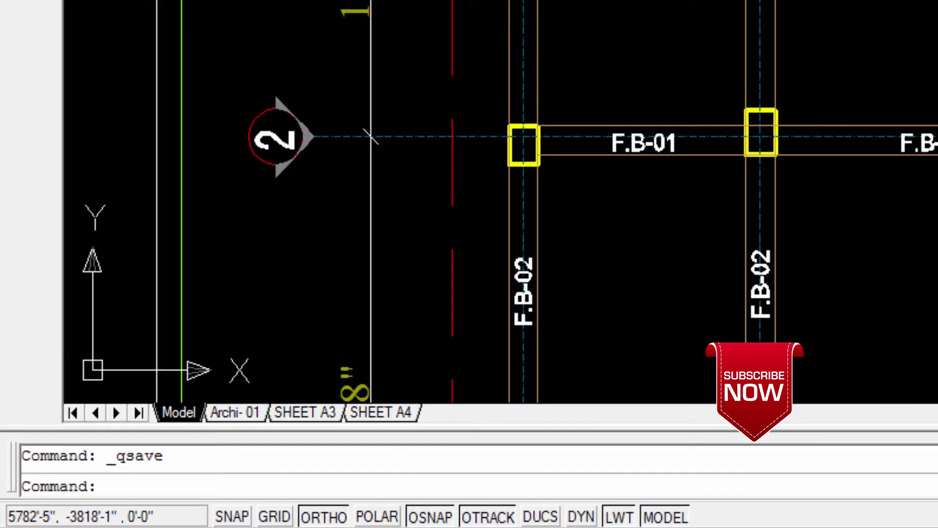
{"action": "type", "text": "OP"}
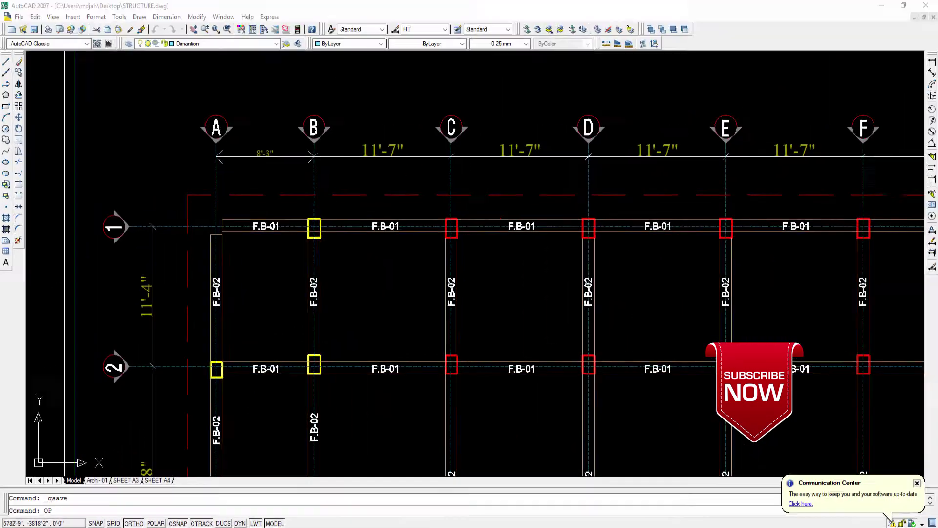
{"action": "key", "text": "Return"}
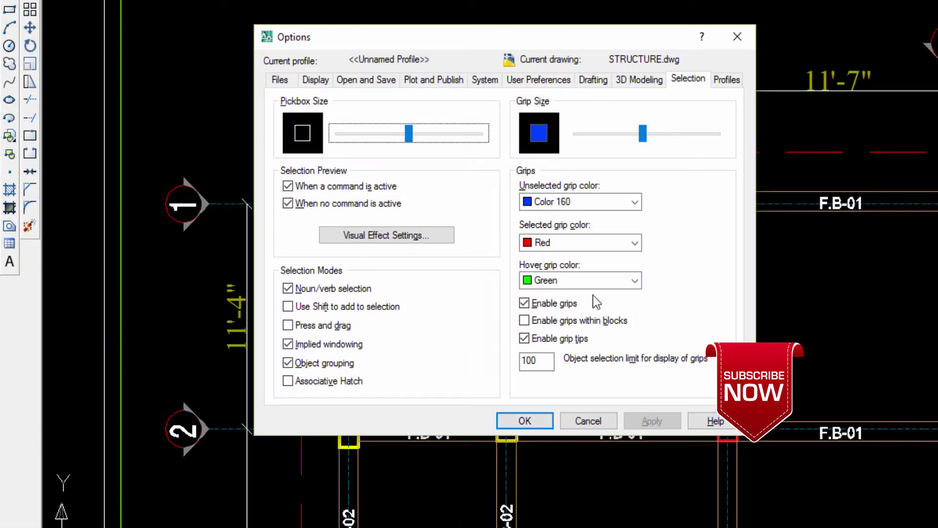
On the Open and Save tab, keep Automatic save on and set 2 minutes between saves
{"action": "left_click_drag", "start_coordinate": [434, 39], "coordinate": [443, 19]}
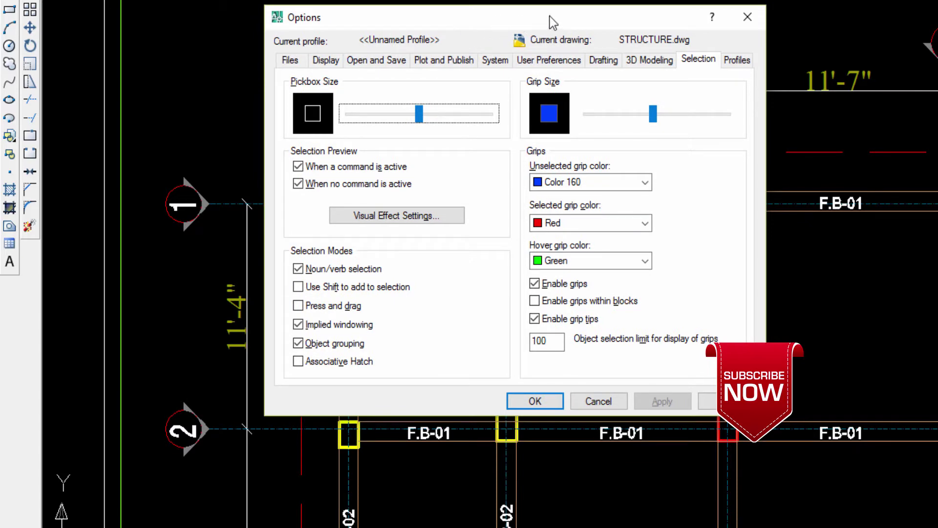
{"action": "left_click", "coordinate": [326, 60]}
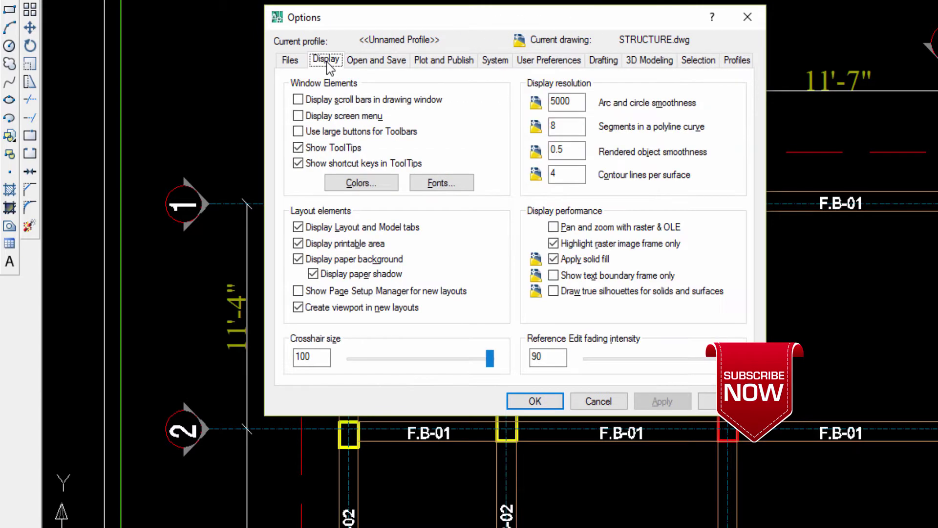
{"action": "left_click", "coordinate": [308, 63]}
{"action": "left_click", "coordinate": [364, 60]}
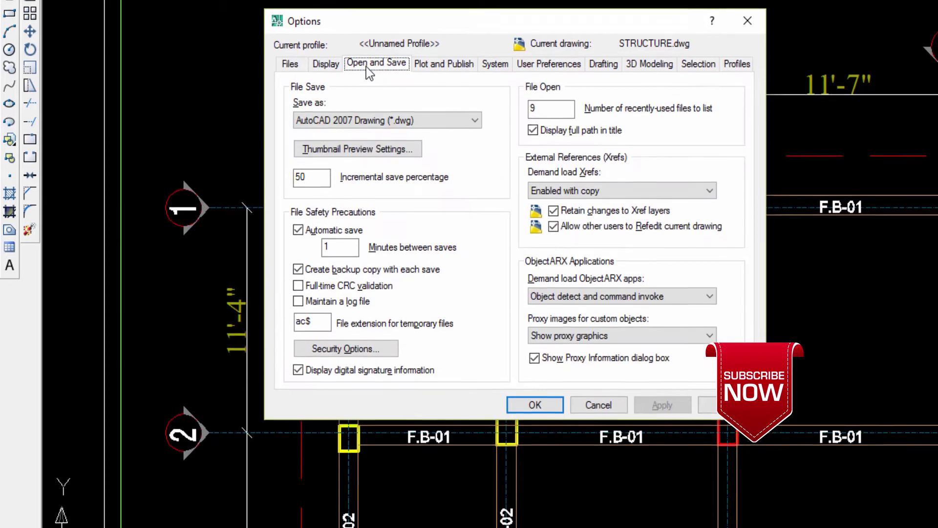
{"action": "left_click_drag", "start_coordinate": [422, 50], "coordinate": [411, 11]}
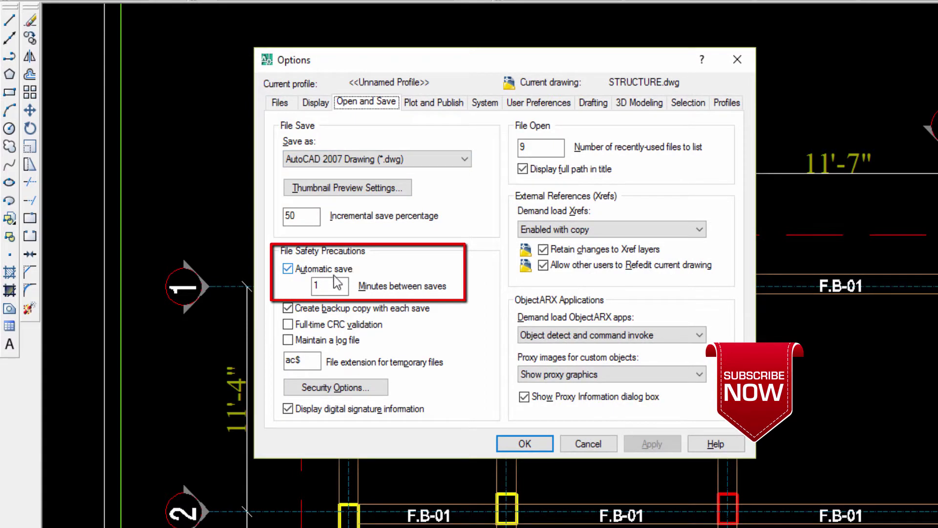
{"action": "left_click", "coordinate": [287, 268]}
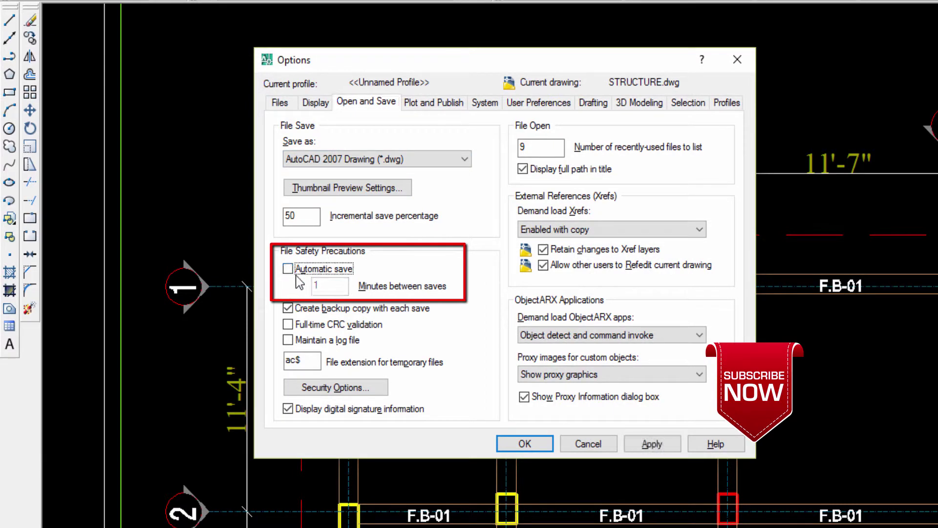
{"action": "left_click", "coordinate": [288, 270]}
{"action": "left_click_drag", "start_coordinate": [330, 287], "coordinate": [309, 287]}
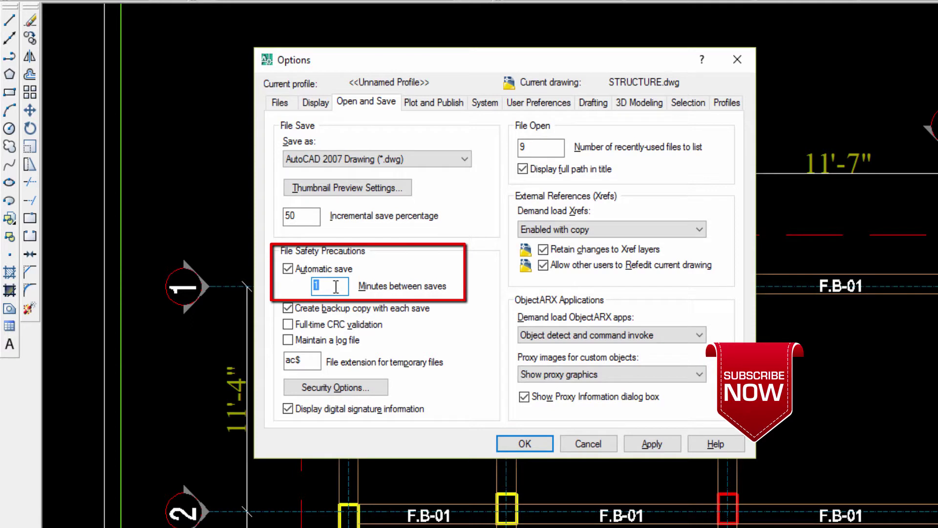
{"action": "type", "text": "2"}
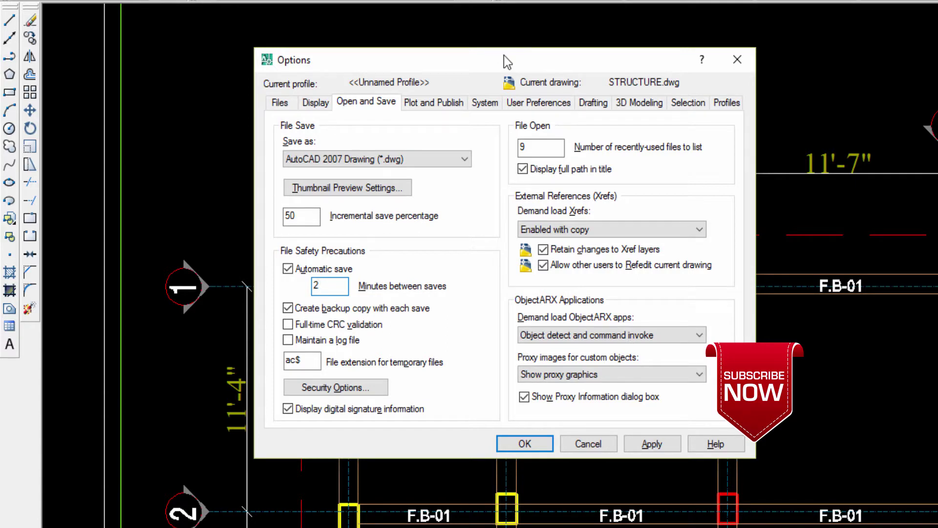
{"action": "left_click_drag", "start_coordinate": [505, 55], "coordinate": [505, 40]}
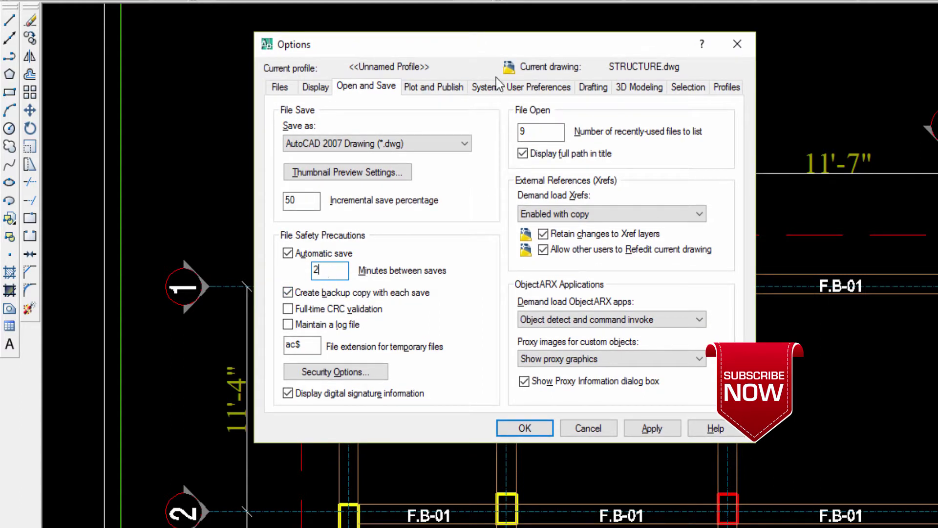
{"action": "left_click_drag", "start_coordinate": [521, 53], "coordinate": [490, 49]}
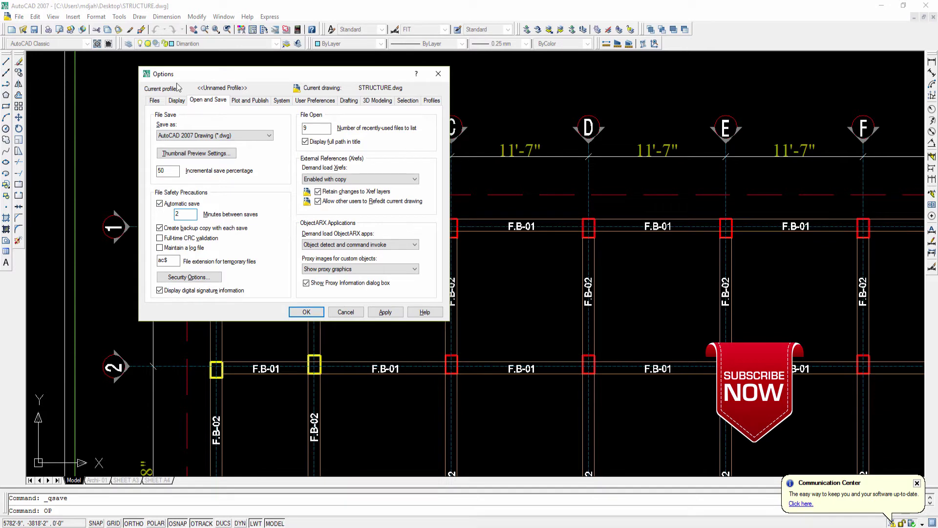
{"action": "left_click", "coordinate": [438, 74]}
{"action": "left_click", "coordinate": [94, 17]}
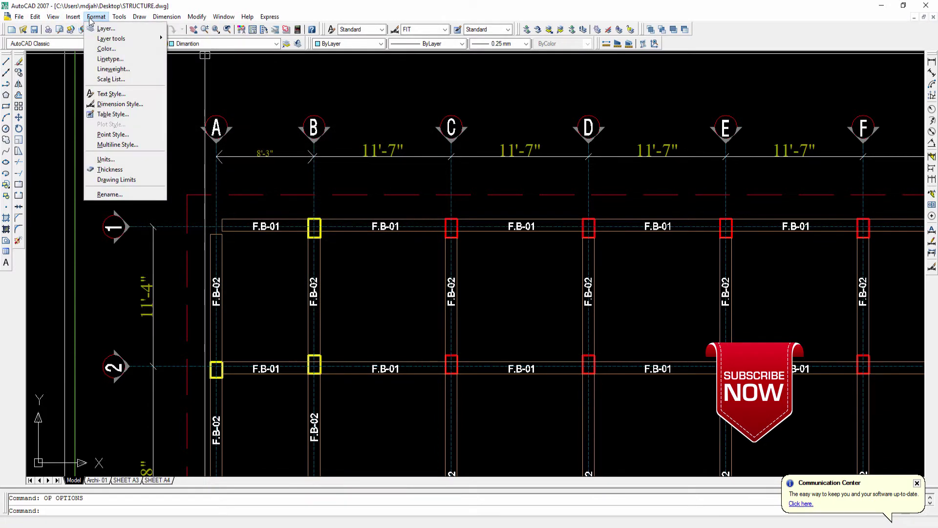
{"action": "mouse_move", "coordinate": [121, 18]}
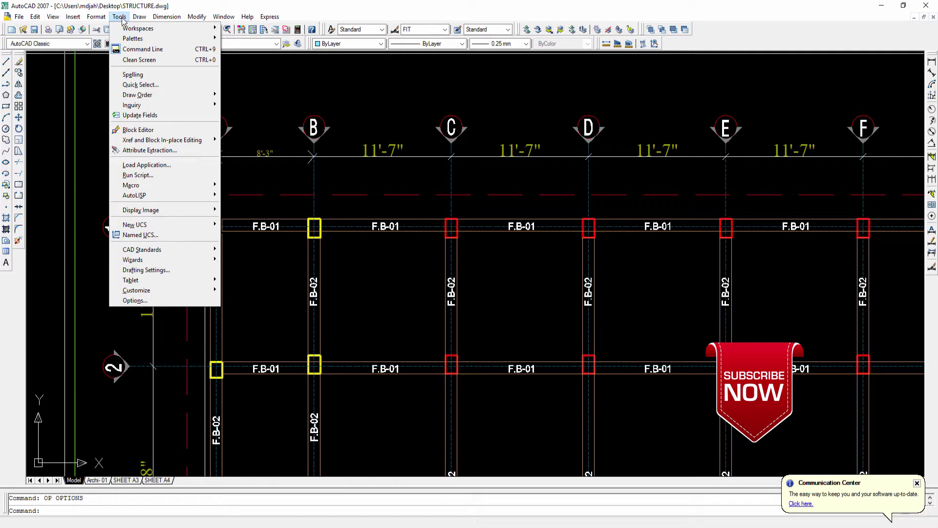
{"action": "left_click", "coordinate": [143, 301]}
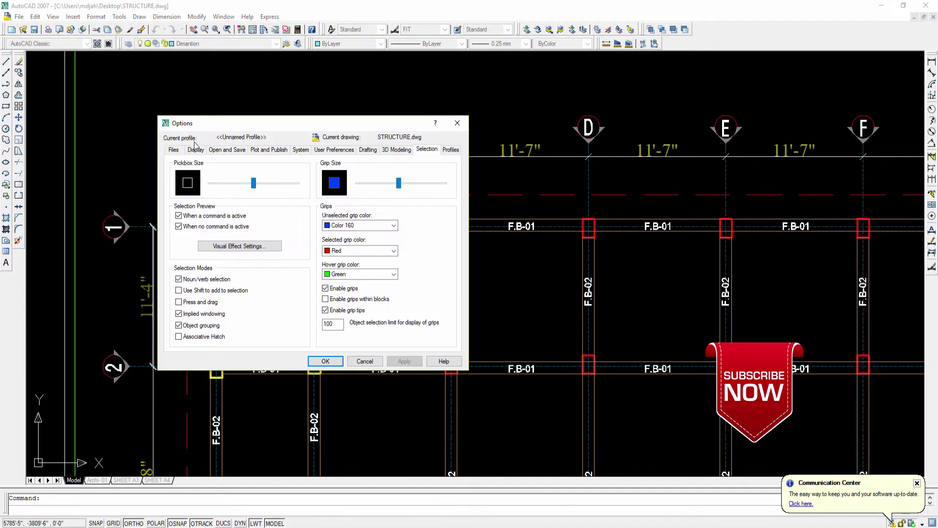
{"action": "left_click", "coordinate": [222, 150]}
{"action": "key", "text": "Escape"}
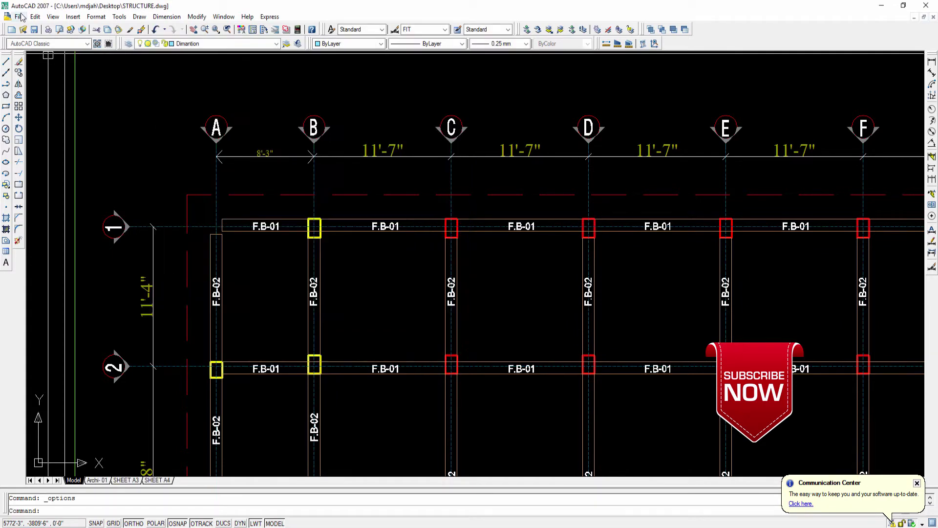
{"action": "left_click", "coordinate": [19, 17]}
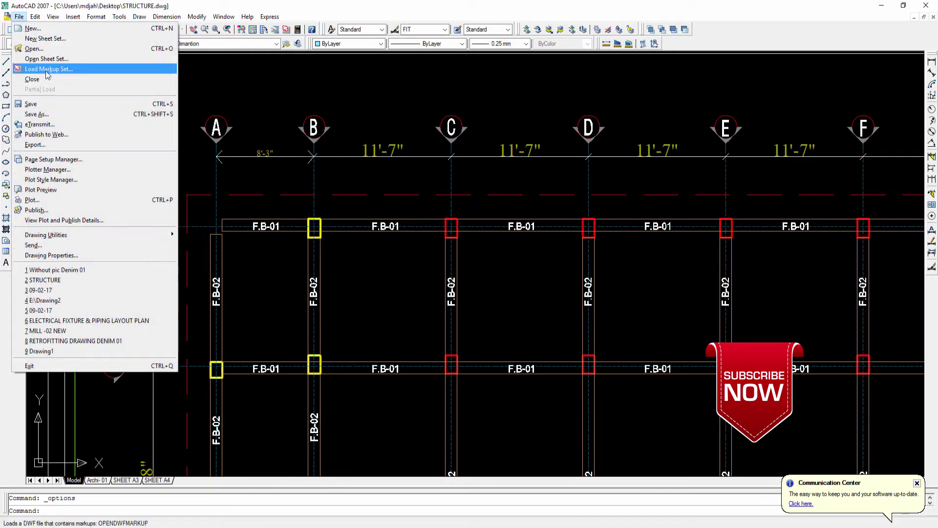
{"action": "left_click", "coordinate": [20, 17]}
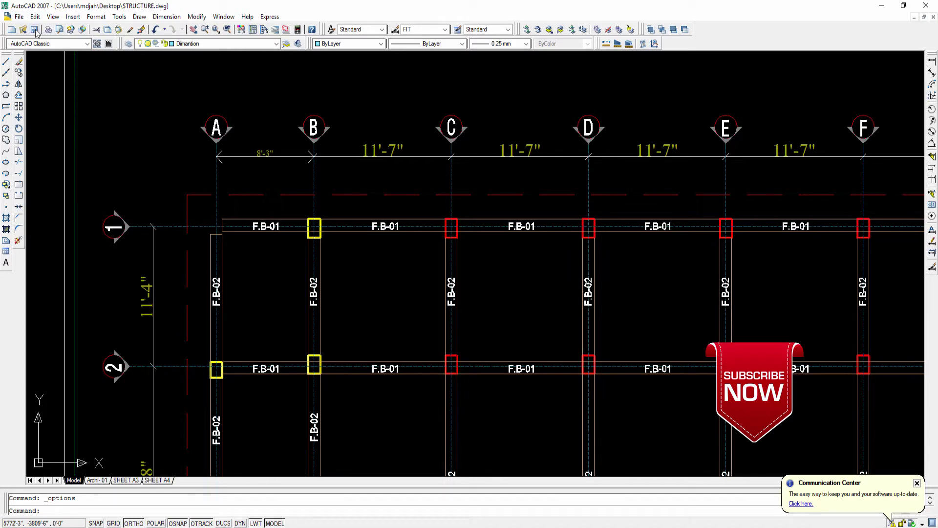
{"action": "left_click", "coordinate": [19, 16]}
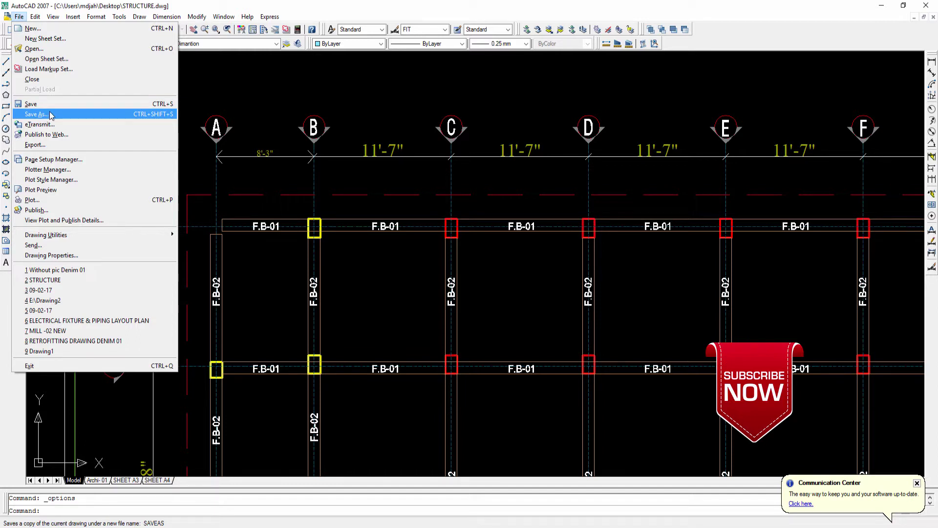
{"action": "left_click", "coordinate": [250, 80]}
{"action": "left_click", "coordinate": [155, 92]}
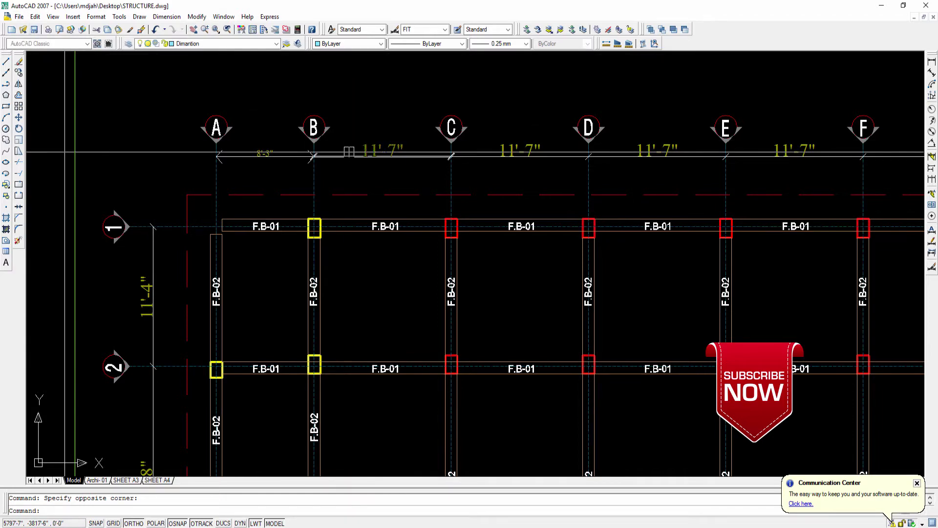
Zoom out and pan until the whole row of STRUCTURE sheet frames is visible
{"action": "scroll", "coordinate": [295, 147], "scroll_direction": "down", "scroll_amount": 6}
{"action": "middle_click_drag", "start_coordinate": [436, 177], "coordinate": [362, 182]}
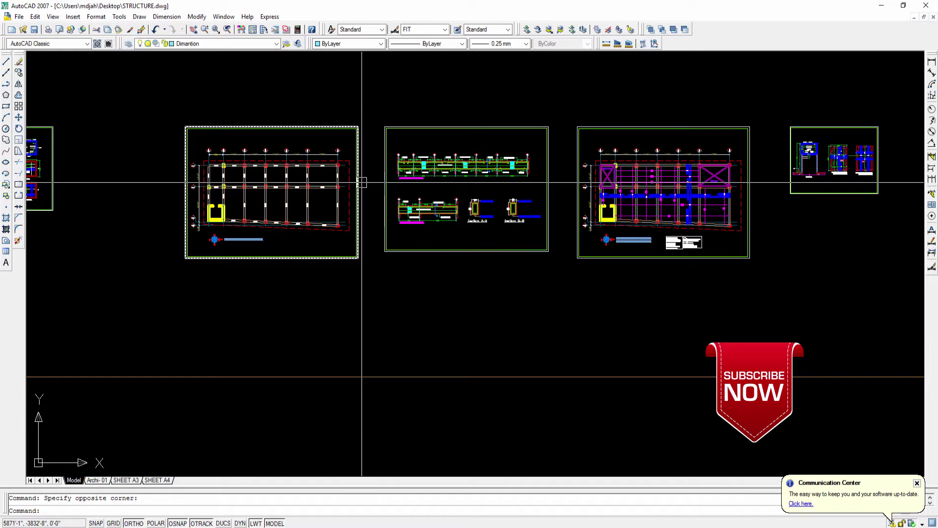
{"action": "scroll", "coordinate": [362, 182], "scroll_direction": "down", "scroll_amount": 5}
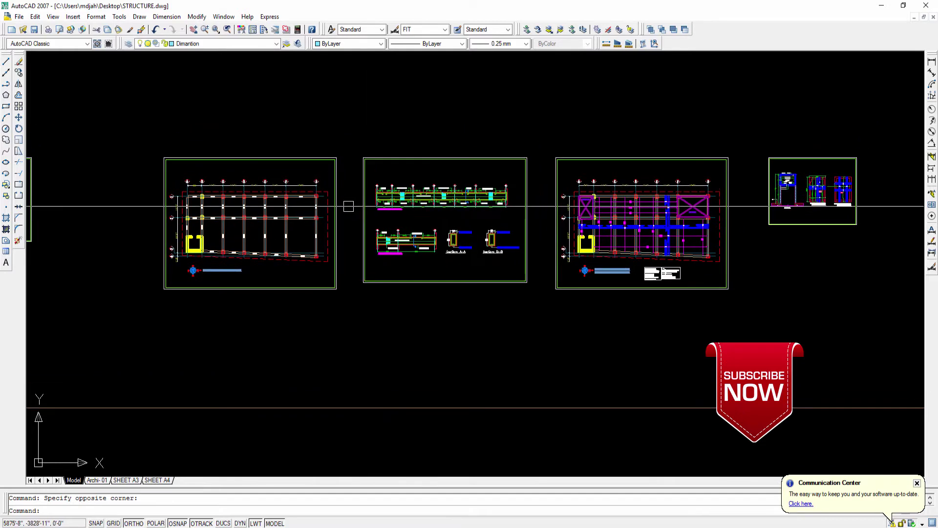
{"action": "scroll", "coordinate": [412, 199], "scroll_direction": "down", "scroll_amount": 2}
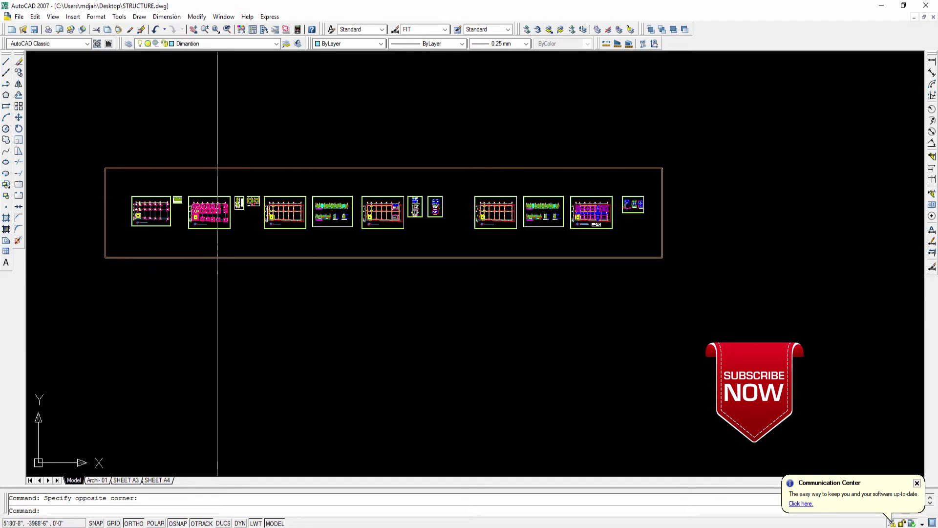
{"action": "scroll", "coordinate": [194, 232], "scroll_direction": "up", "scroll_amount": 3}
{"action": "mouse_move", "coordinate": [193, 232]}
{"action": "middle_mouse_down"}
{"action": "mouse_move", "coordinate": [256, 232]}
{"action": "mouse_move", "coordinate": [223, 216]}
{"action": "middle_mouse_up"}
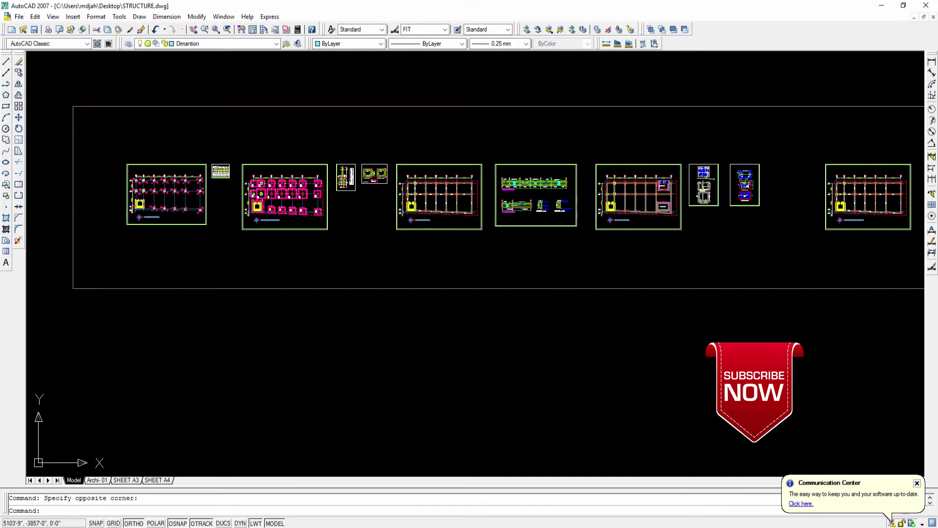
{"action": "middle_click_drag", "start_coordinate": [218, 210], "coordinate": [206, 211]}
{"action": "scroll", "coordinate": [220, 206], "scroll_direction": "down", "scroll_amount": 2}
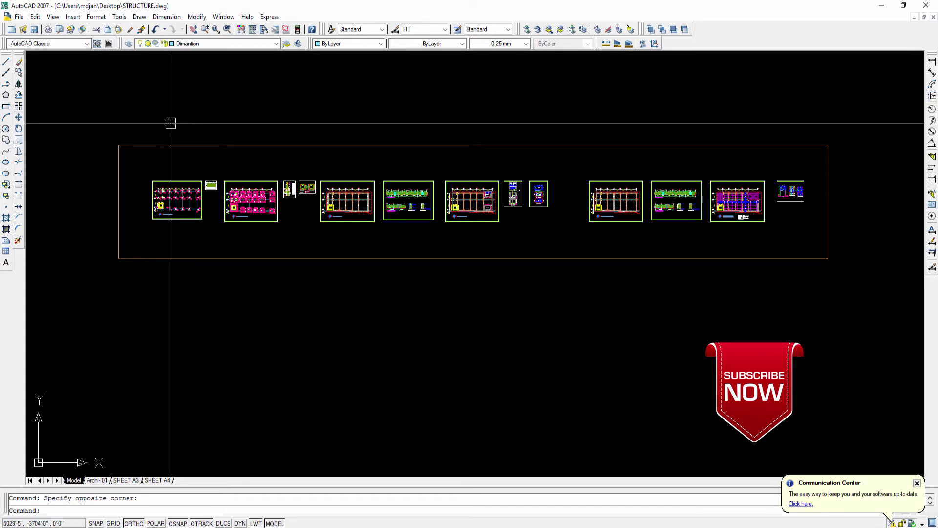
{"action": "left_click", "coordinate": [19, 18]}
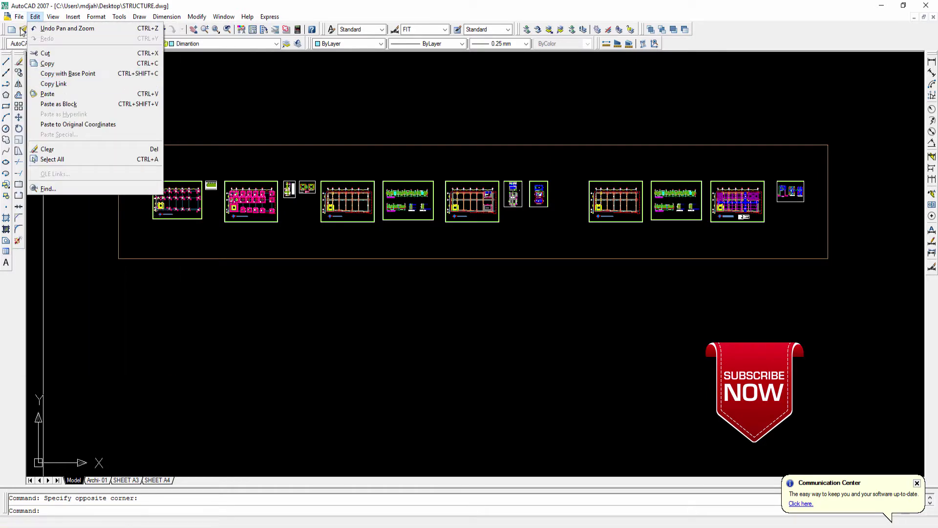
Save the drawing as STRUCTURE.dwg on the WORK (E:) drive
{"action": "left_click", "coordinate": [37, 114]}
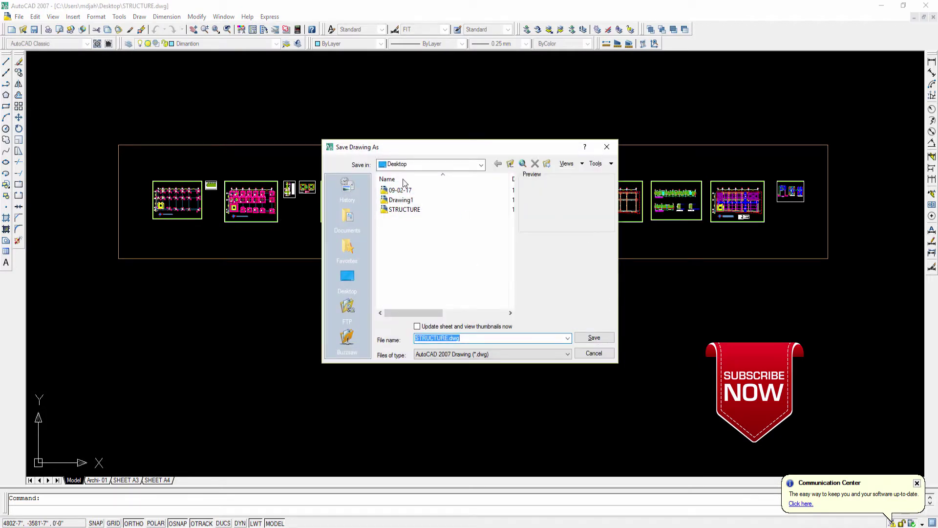
{"action": "left_click_drag", "start_coordinate": [479, 150], "coordinate": [454, 120]}
{"action": "left_click", "coordinate": [323, 246]}
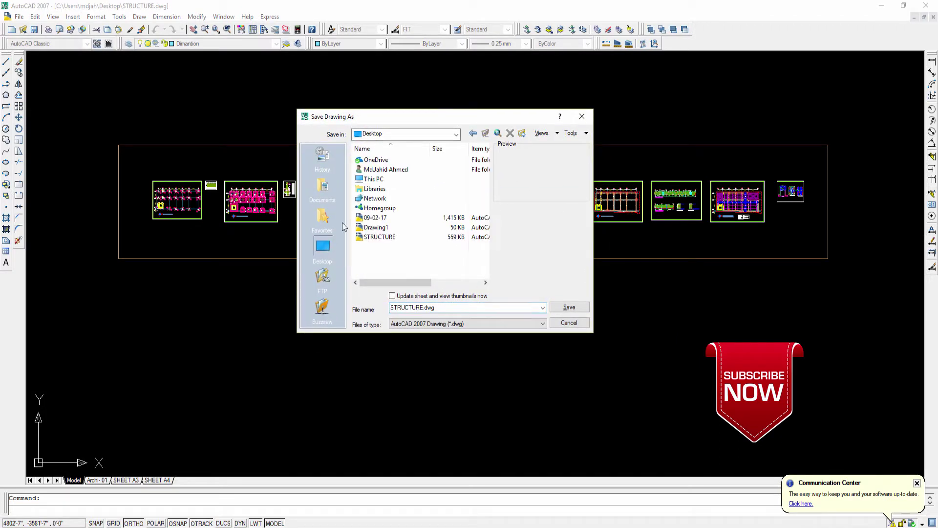
{"action": "double_click", "coordinate": [387, 180]}
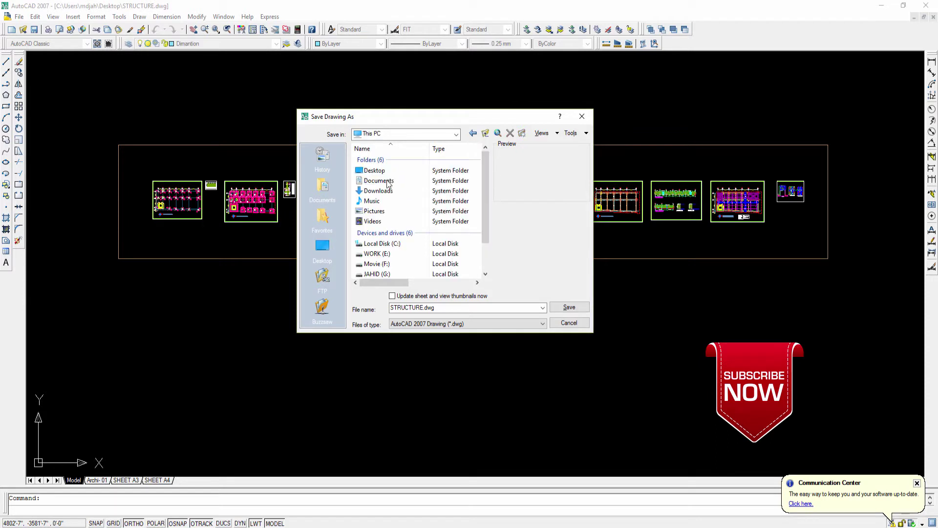
{"action": "scroll", "coordinate": [382, 217], "scroll_direction": "down", "scroll_amount": 1}
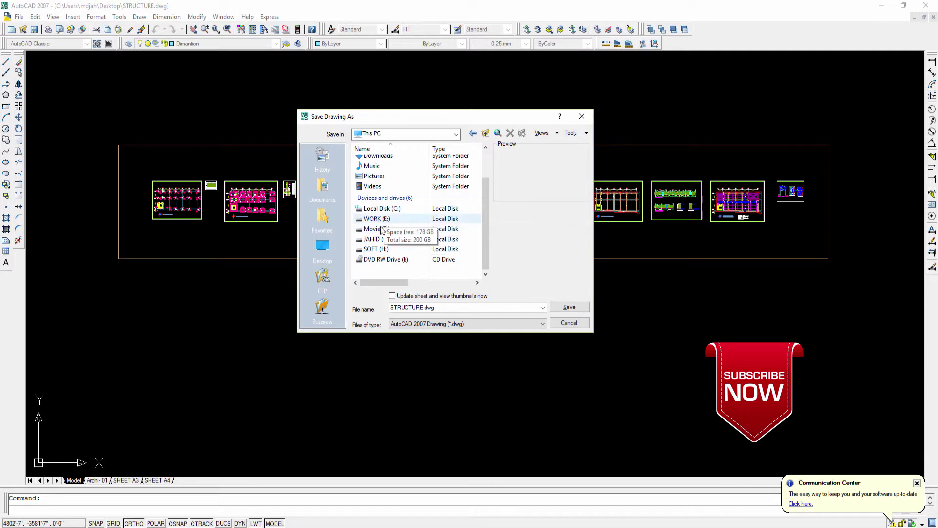
{"action": "left_click", "coordinate": [330, 254]}
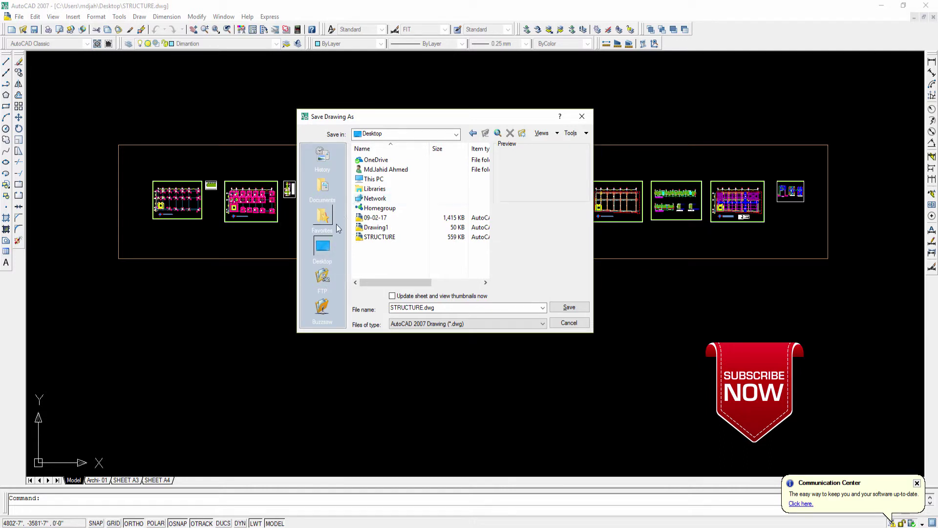
{"action": "double_click", "coordinate": [379, 180]}
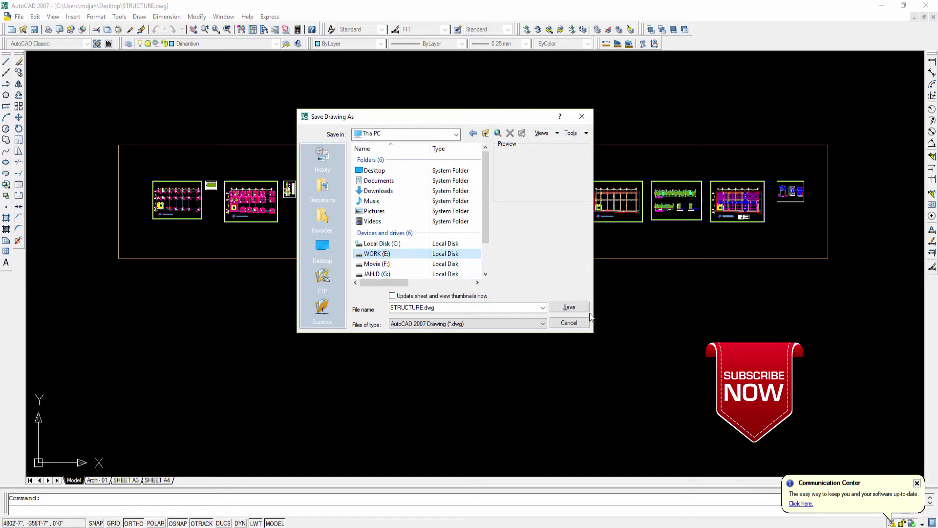
{"action": "left_click", "coordinate": [569, 309]}
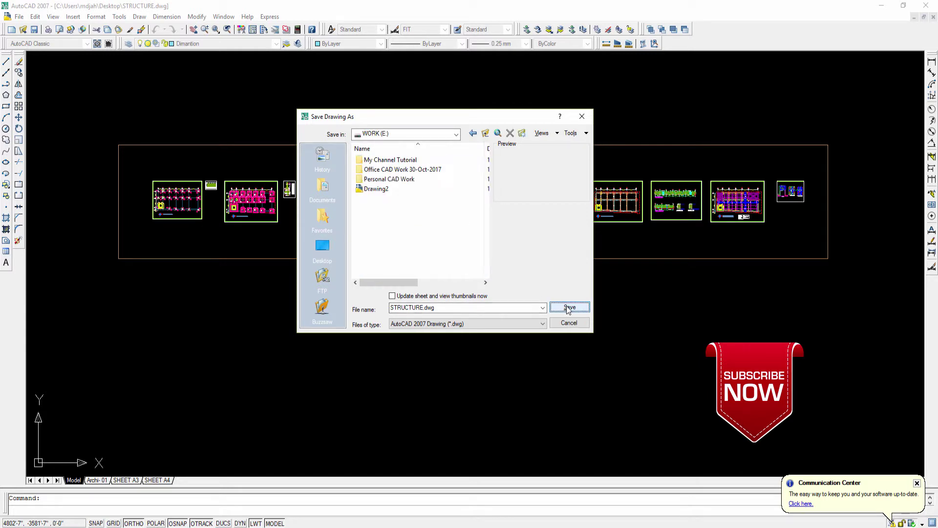
{"action": "left_click", "coordinate": [569, 307]}
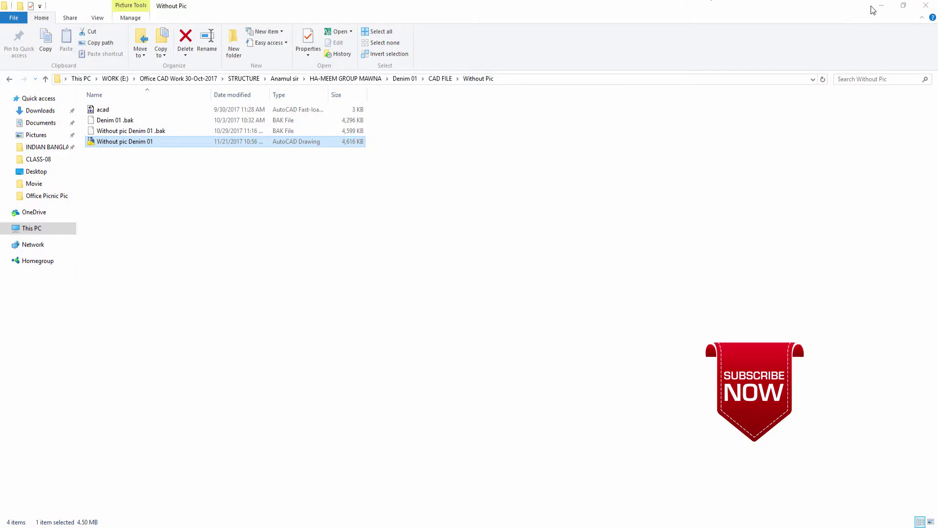
Check the Drawing2 file details on WORK (E:), then minimize File Explorer
{"action": "left_click", "coordinate": [881, 5]}
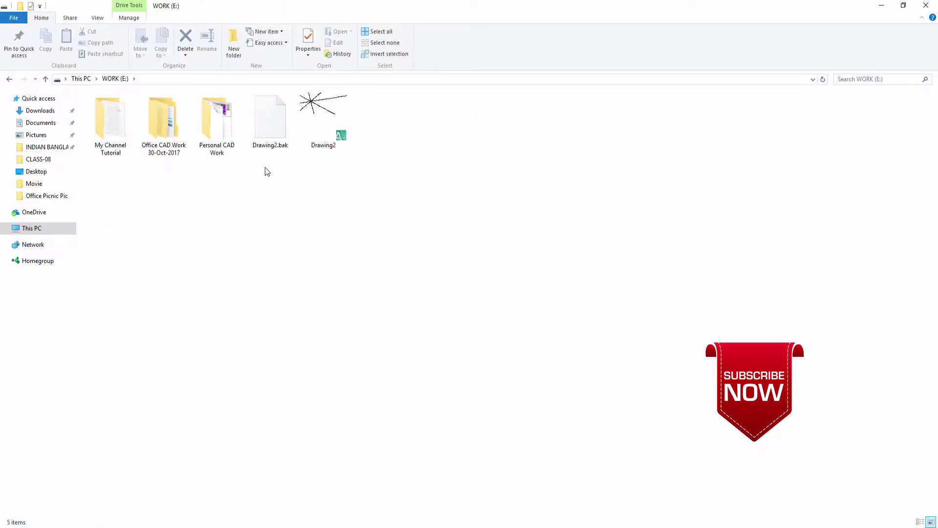
{"action": "left_click", "coordinate": [331, 117]}
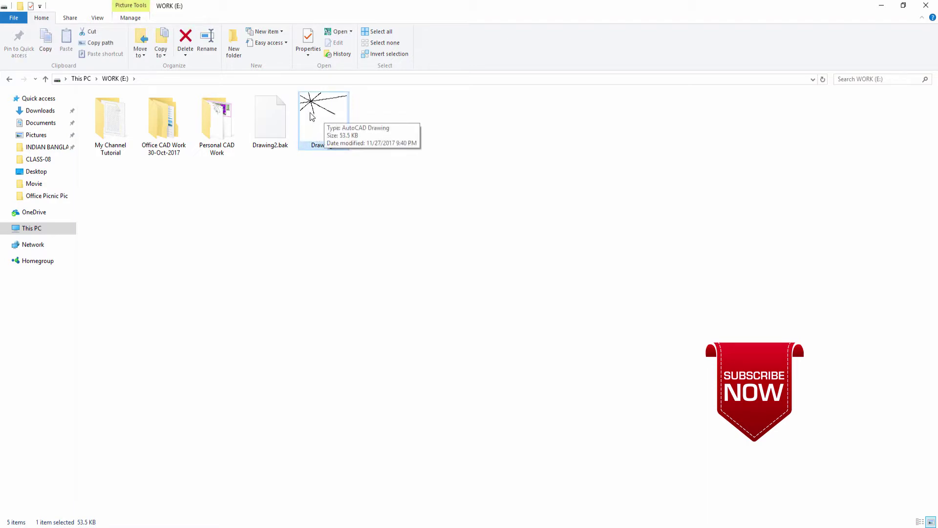
{"action": "left_click", "coordinate": [881, 5]}
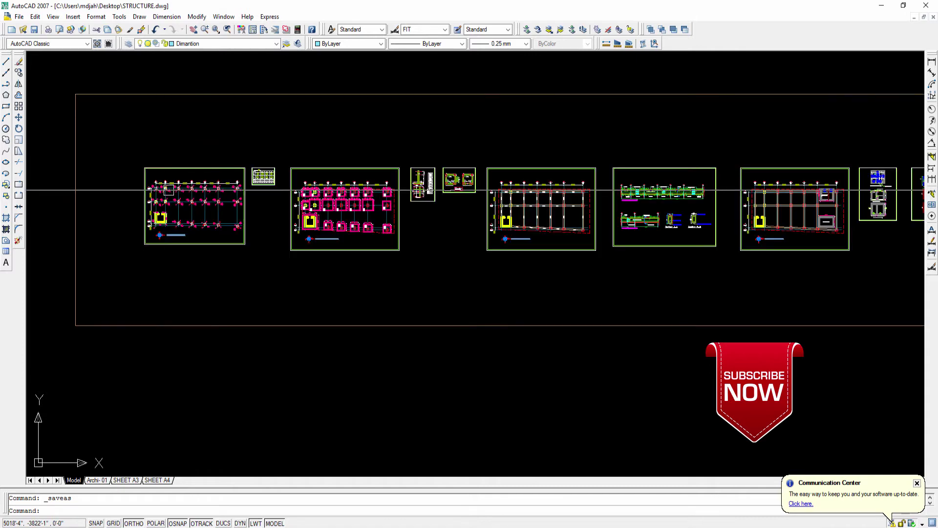
Save another copy of STRUCTURE.dwg to the Desktop
{"action": "scroll", "coordinate": [189, 204], "scroll_direction": "up", "scroll_amount": 5}
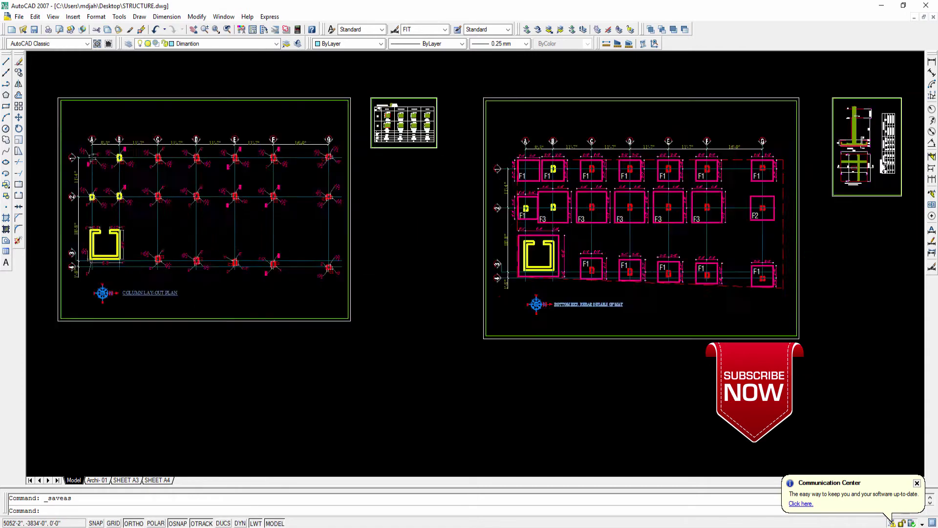
{"action": "scroll", "coordinate": [245, 203], "scroll_direction": "down", "scroll_amount": 5}
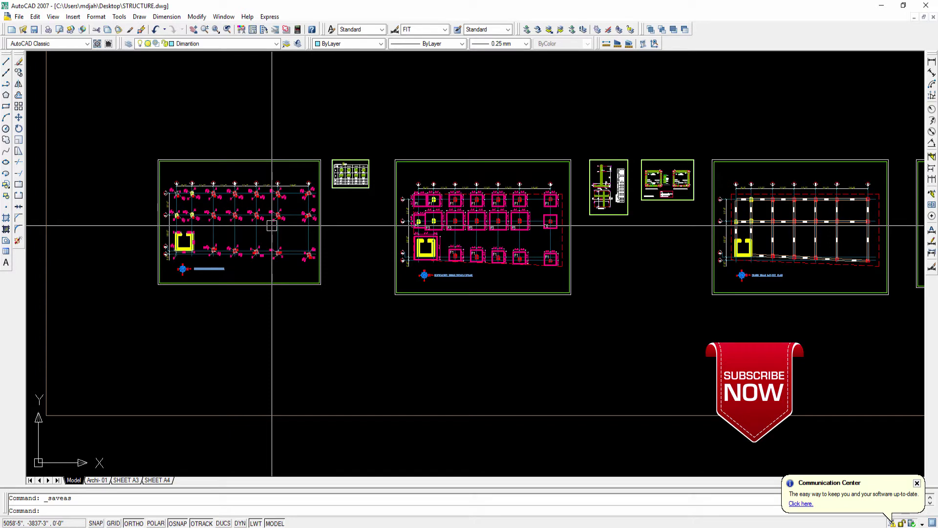
{"action": "left_click", "coordinate": [35, 16]}
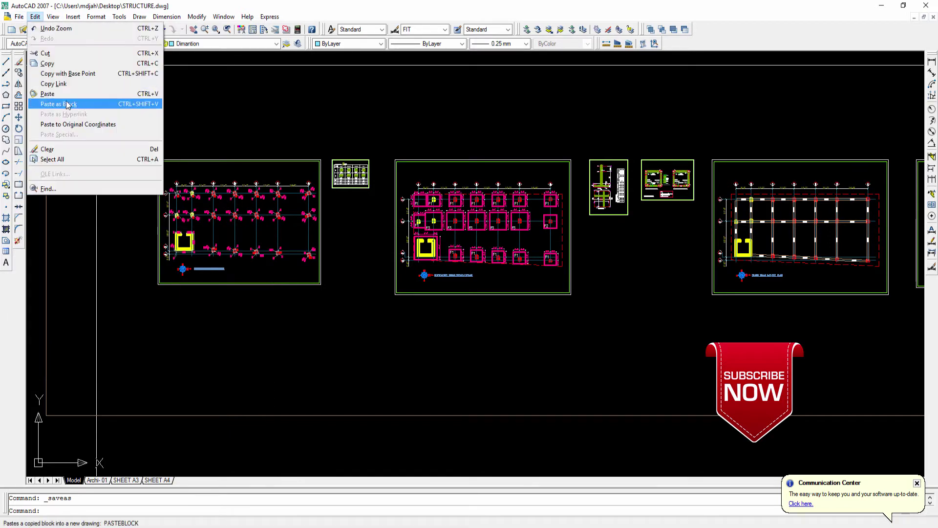
{"action": "left_click", "coordinate": [19, 17]}
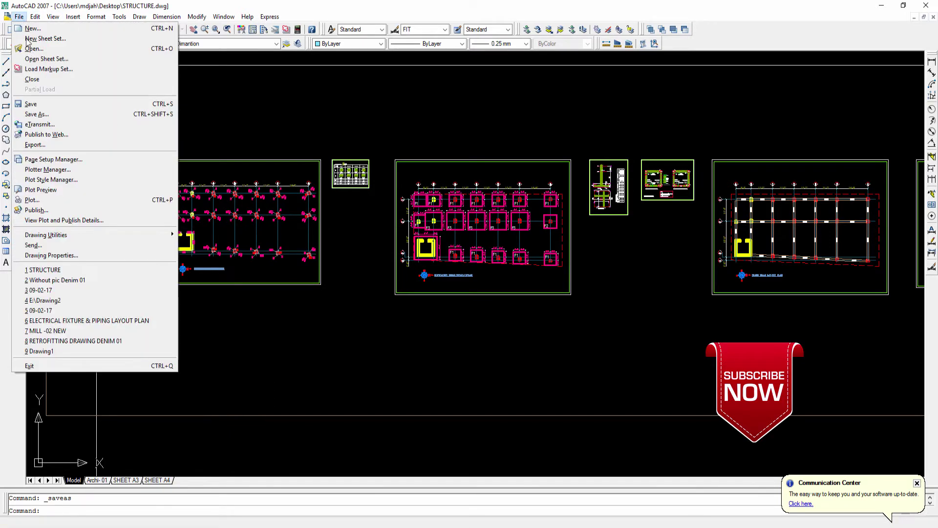
{"action": "left_click", "coordinate": [41, 117]}
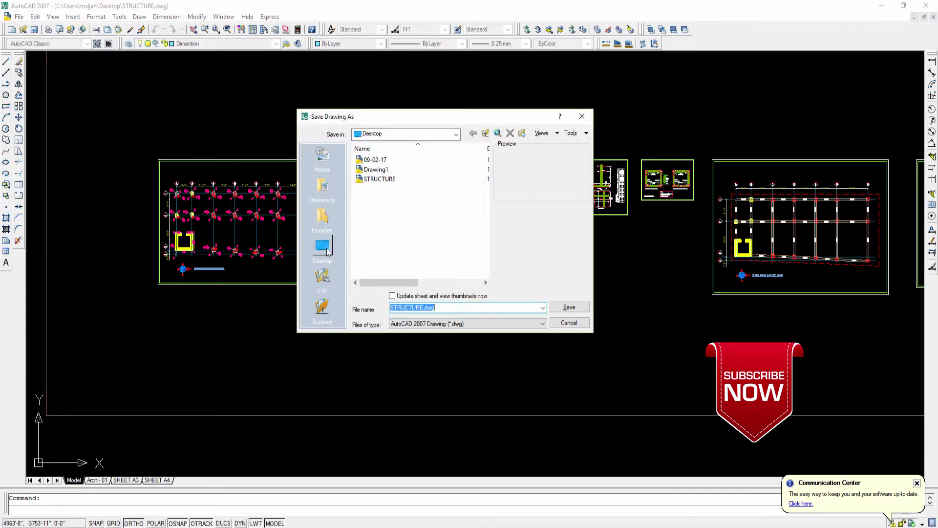
{"action": "left_click", "coordinate": [327, 252]}
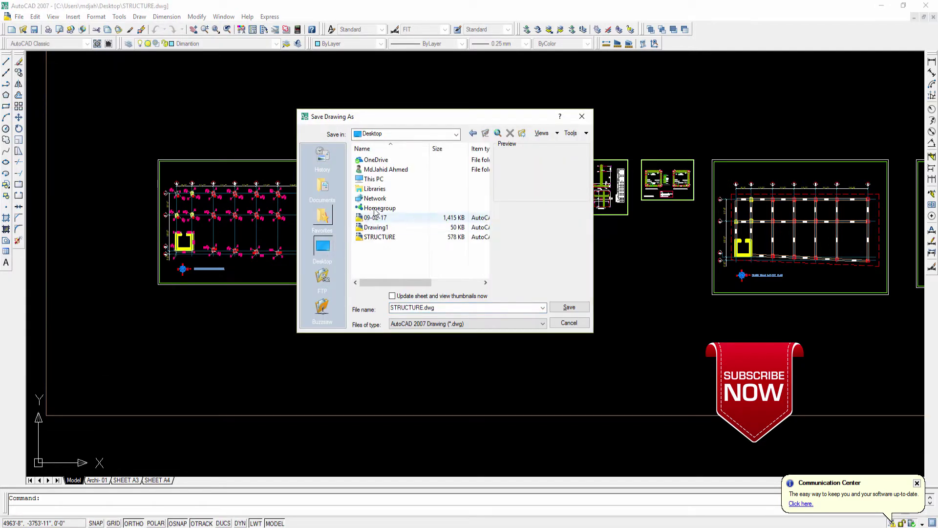
{"action": "left_click", "coordinate": [570, 307]}
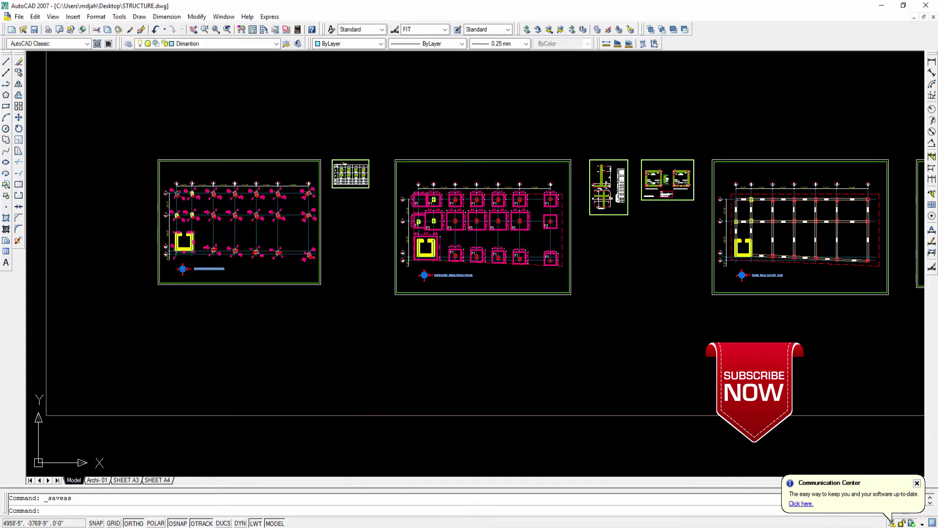
{"action": "left_click", "coordinate": [20, 17]}
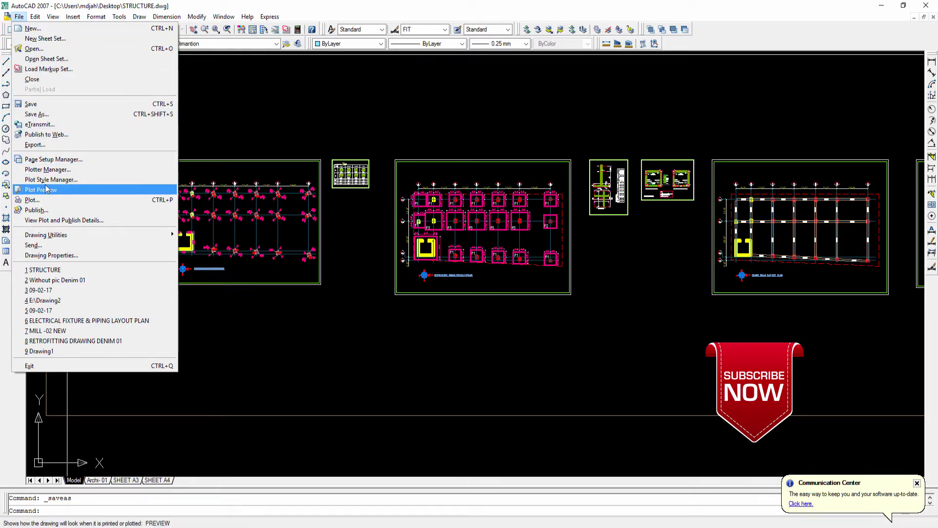
{"action": "mouse_move", "coordinate": [38, 17]}
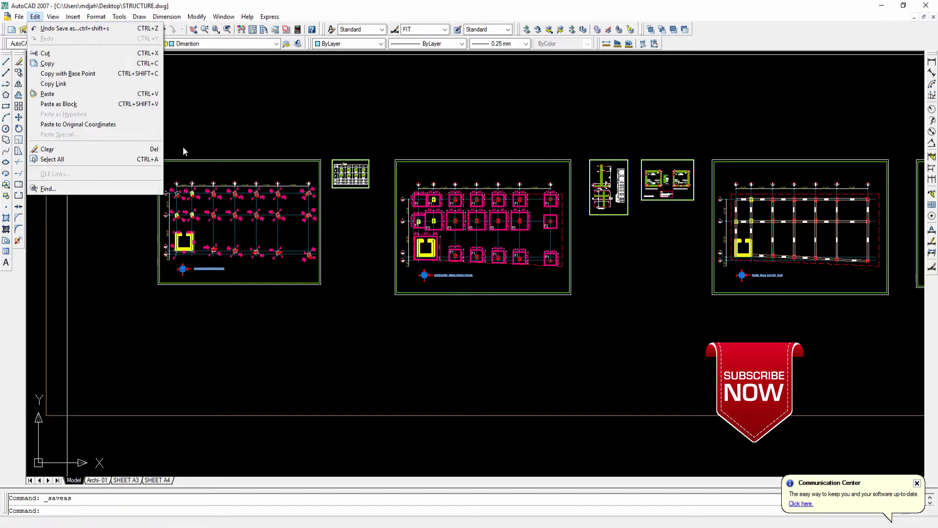
{"action": "left_click", "coordinate": [201, 104]}
{"action": "left_click", "coordinate": [125, 85]}
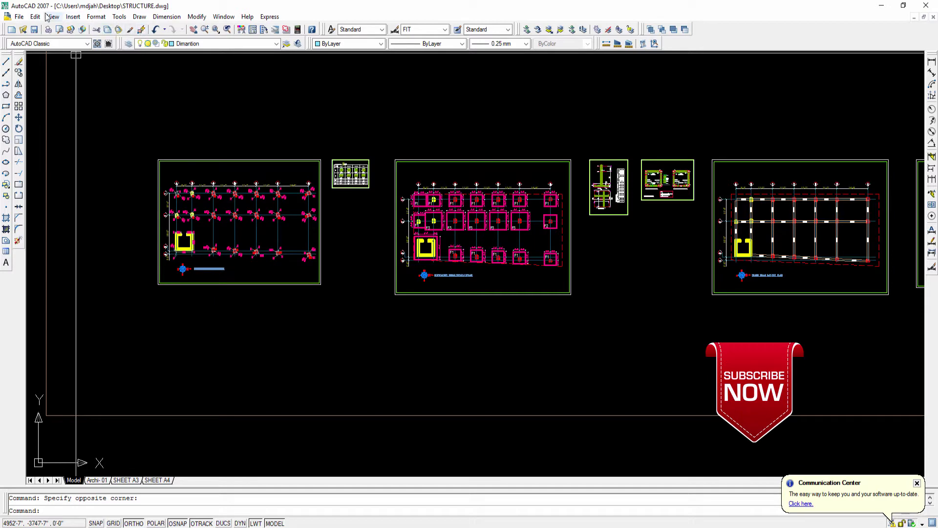
{"action": "left_click", "coordinate": [72, 17]}
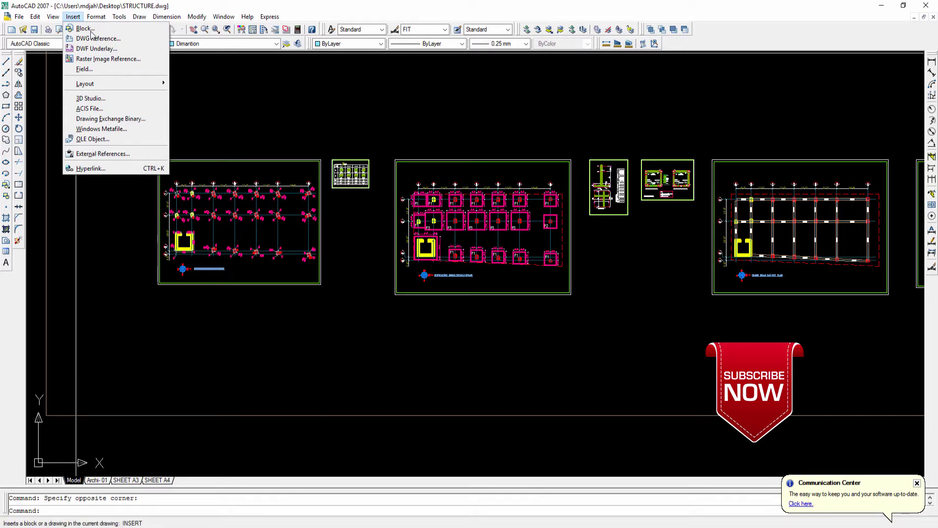
{"action": "left_click", "coordinate": [85, 228]}
{"action": "left_click", "coordinate": [61, 210]}
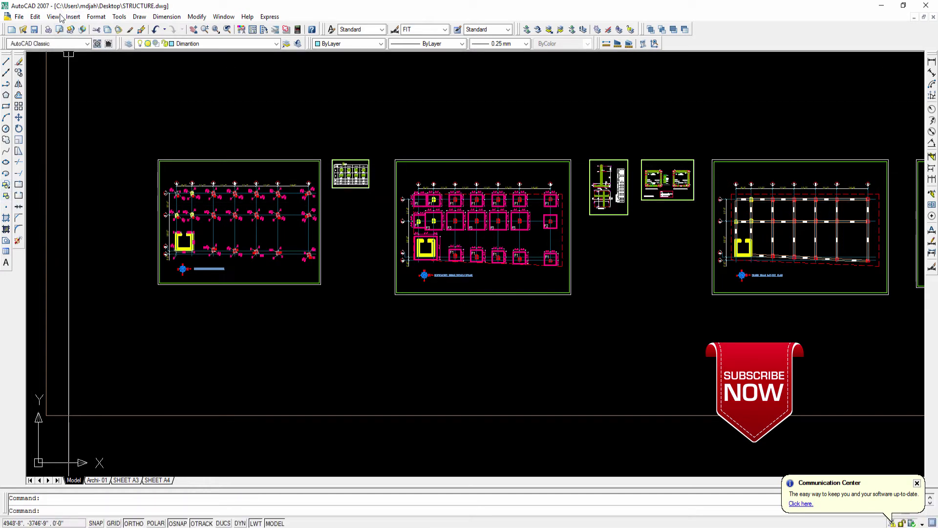
{"action": "left_click", "coordinate": [36, 17]}
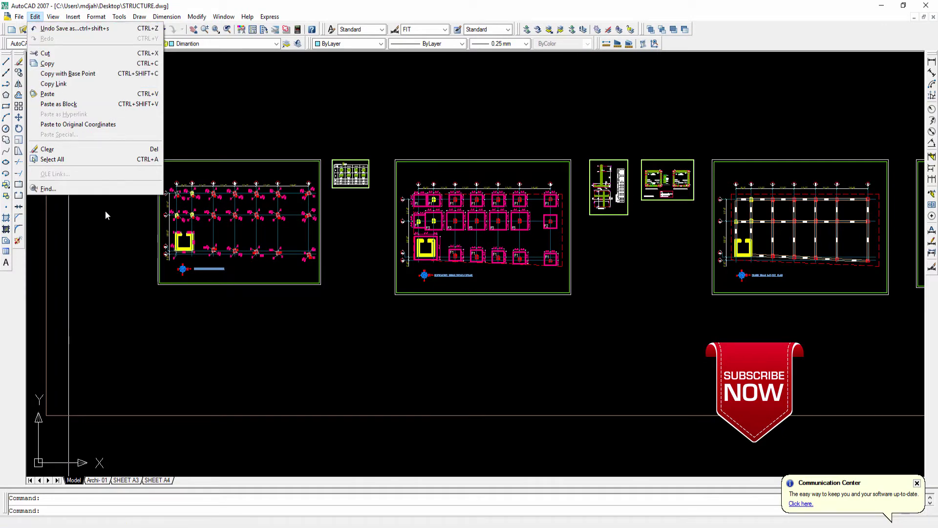
{"action": "left_click", "coordinate": [106, 215]}
{"action": "scroll", "coordinate": [282, 244], "scroll_direction": "down", "scroll_amount": 5}
Bring up the canvas shortcut menu and dismiss it without choosing anything
{"action": "scroll", "coordinate": [289, 273], "scroll_direction": "up", "scroll_amount": 5}
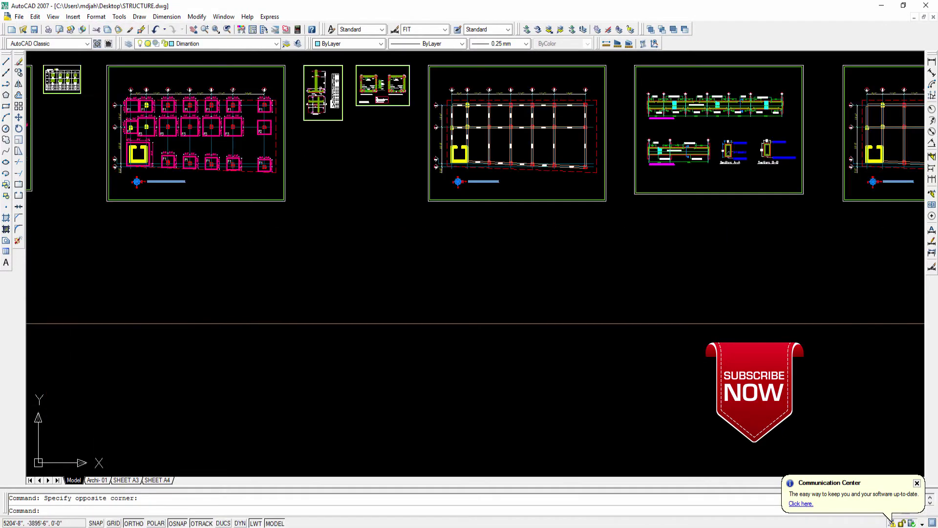
{"action": "right_click", "coordinate": [343, 169]}
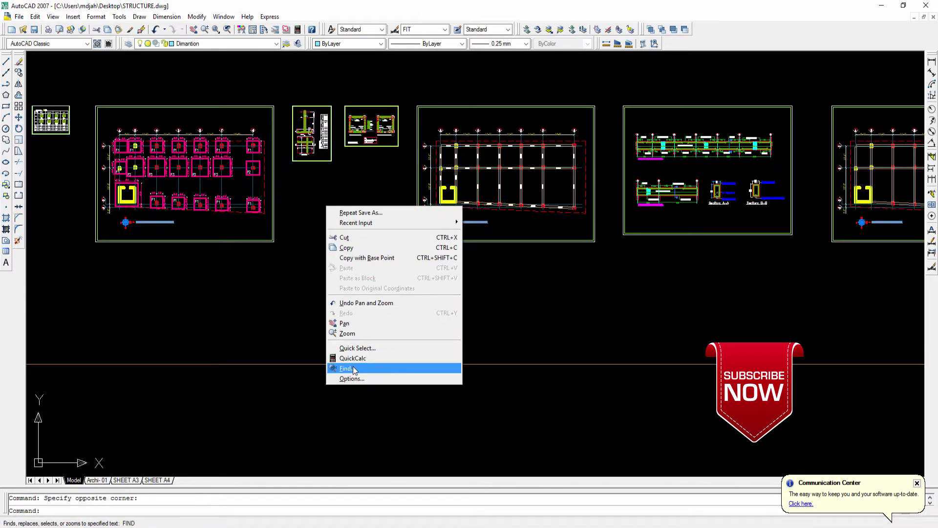
{"action": "key", "text": "Escape"}
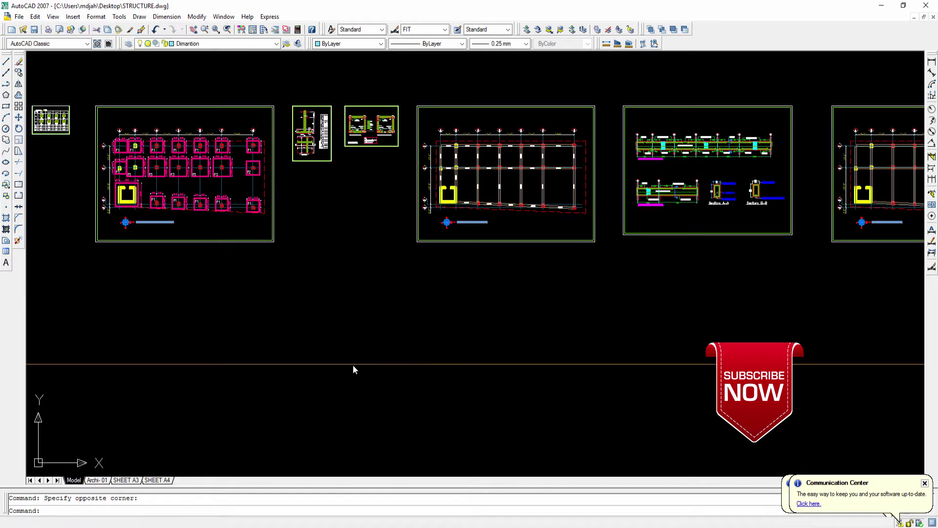
Zoom and pan to the G.B-01 label on grid line 1 of the grade beam plan
{"action": "scroll", "coordinate": [346, 307], "scroll_direction": "down", "scroll_amount": 2}
{"action": "middle_click_drag", "start_coordinate": [413, 310], "coordinate": [365, 338]}
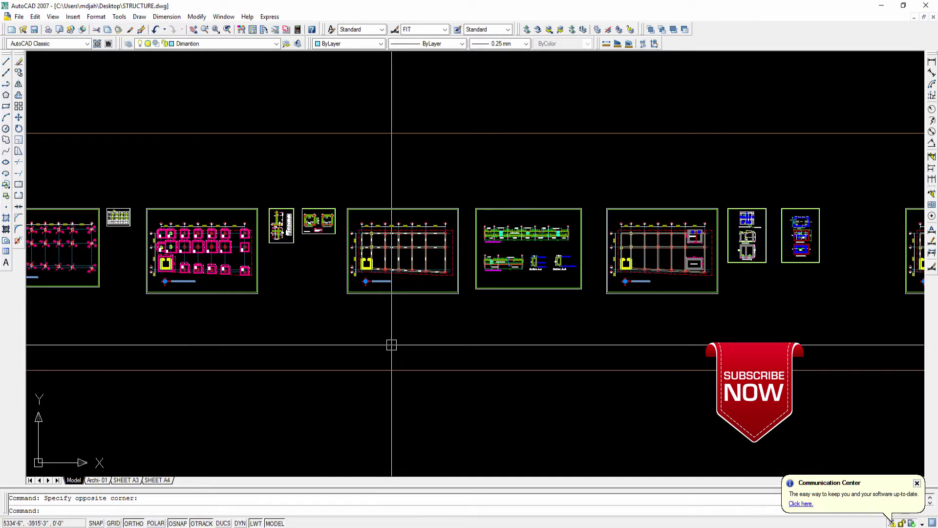
{"action": "scroll", "coordinate": [387, 220], "scroll_direction": "up", "scroll_amount": 6}
{"action": "mouse_move", "coordinate": [370, 209]}
{"action": "middle_mouse_down"}
{"action": "mouse_move", "coordinate": [356, 209]}
{"action": "mouse_move", "coordinate": [335, 243]}
{"action": "middle_mouse_up"}
{"action": "scroll", "coordinate": [354, 209], "scroll_direction": "down", "scroll_amount": 4}
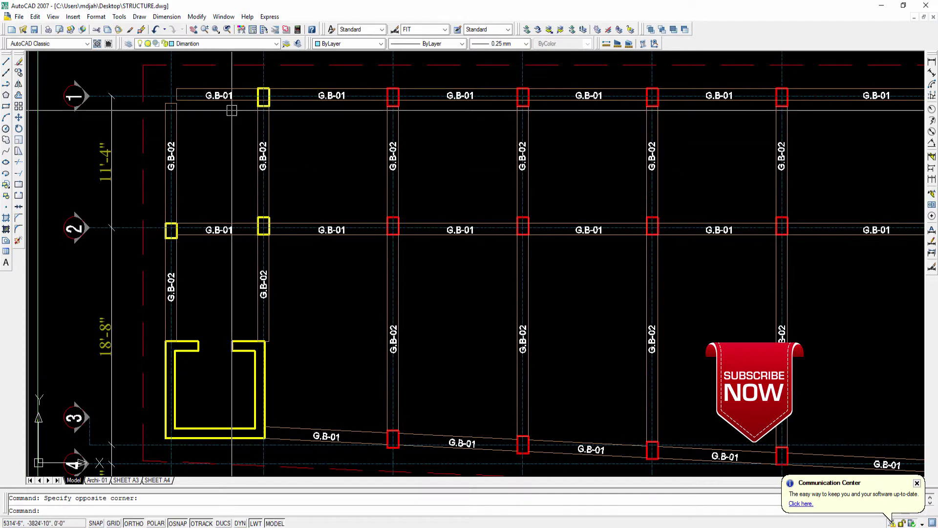
{"action": "scroll", "coordinate": [229, 116], "scroll_direction": "down", "scroll_amount": 3}
{"action": "middle_click_drag", "start_coordinate": [230, 116], "coordinate": [222, 120]}
{"action": "scroll", "coordinate": [222, 120], "scroll_direction": "up", "scroll_amount": 4}
{"action": "scroll", "coordinate": [328, 64], "scroll_direction": "up", "scroll_amount": 2}
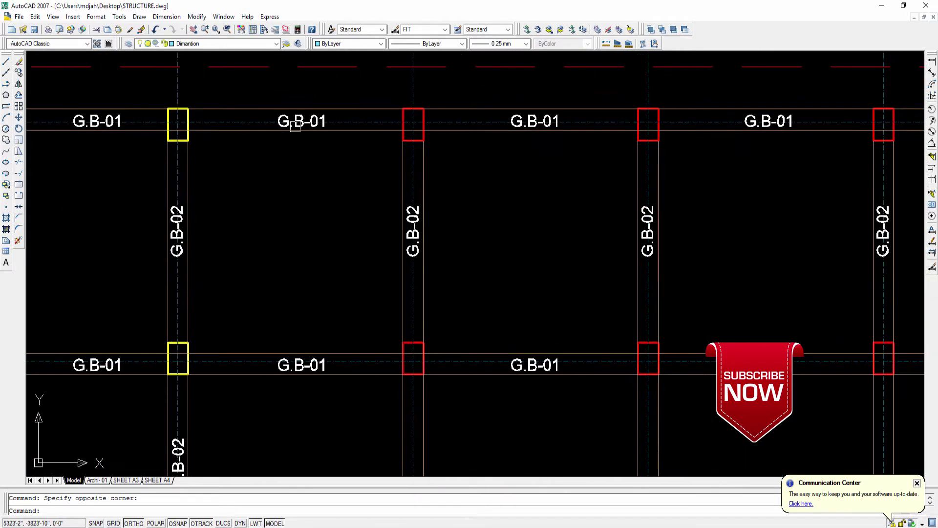
{"action": "scroll", "coordinate": [537, 128], "scroll_direction": "down", "scroll_amount": 5}
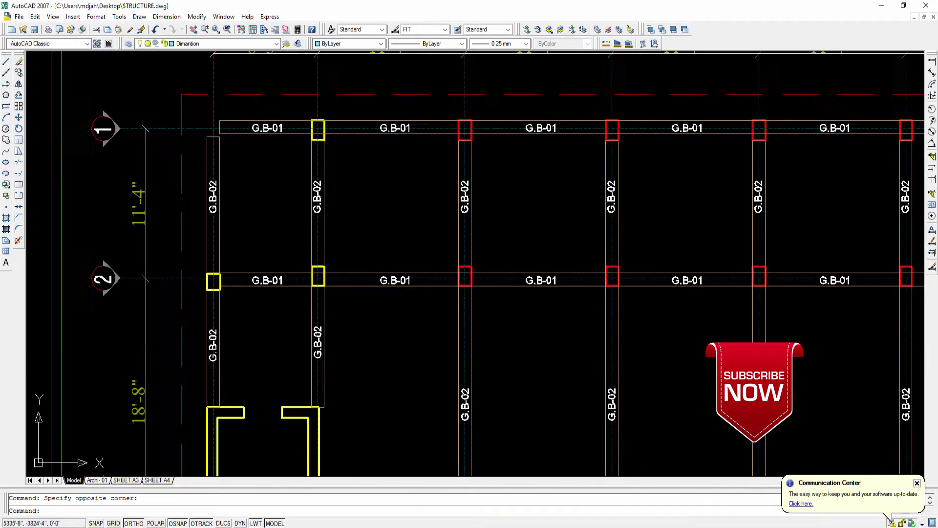
{"action": "middle_click_drag", "start_coordinate": [445, 179], "coordinate": [432, 191]}
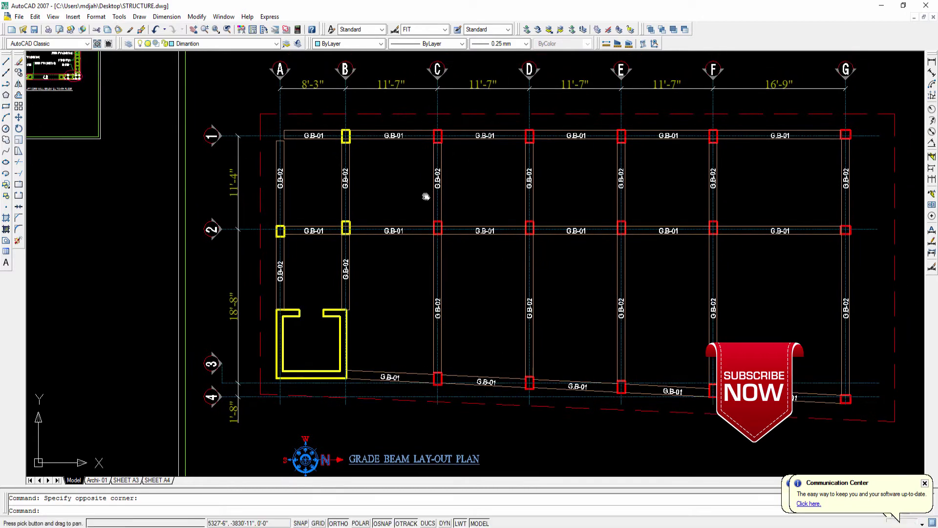
{"action": "scroll", "coordinate": [392, 141], "scroll_direction": "up", "scroll_amount": 3}
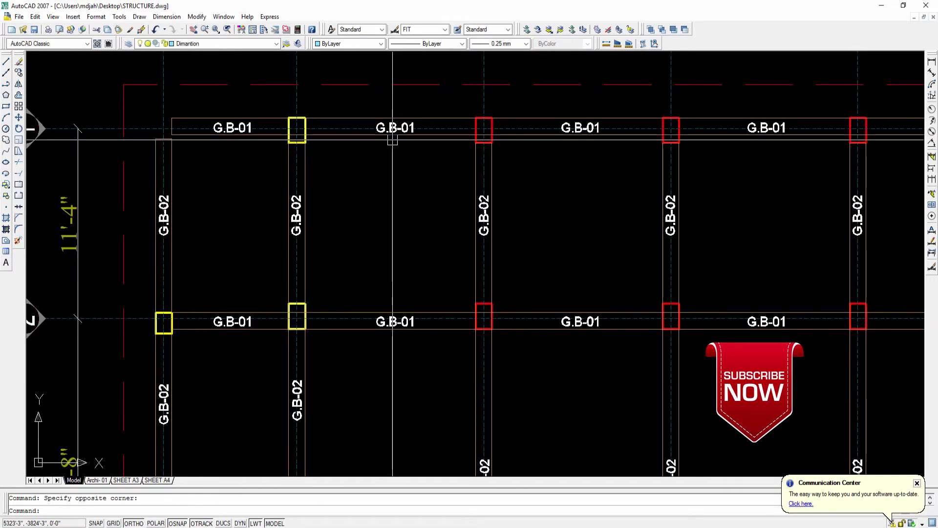
{"action": "scroll", "coordinate": [333, 120], "scroll_direction": "down", "scroll_amount": 3}
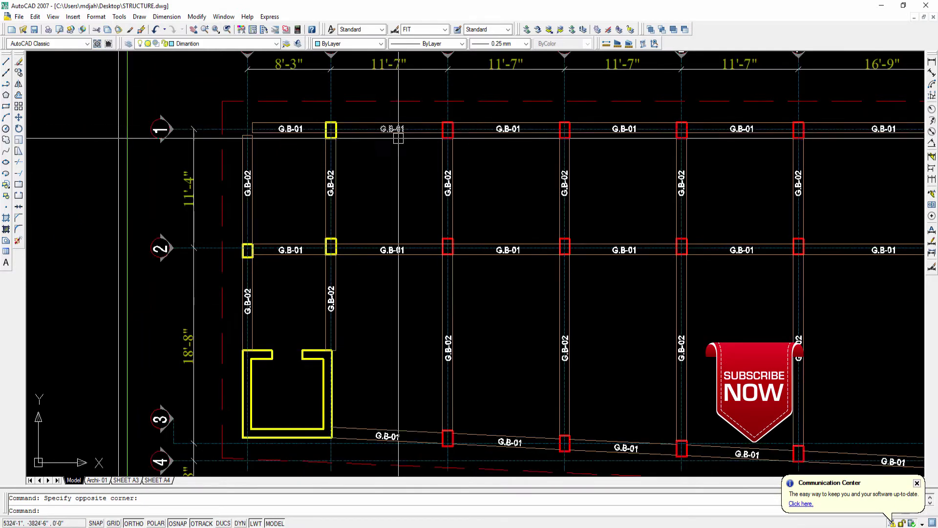
{"action": "middle_click_drag", "start_coordinate": [413, 290], "coordinate": [384, 261]}
{"action": "middle_click_drag", "start_coordinate": [580, 348], "coordinate": [540, 346]}
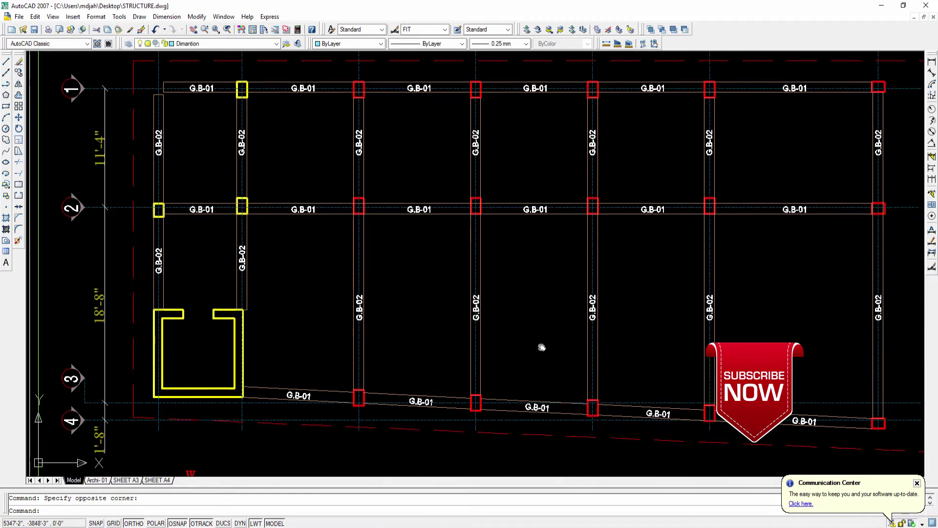
{"action": "scroll", "coordinate": [589, 312], "scroll_direction": "up", "scroll_amount": 3}
{"action": "scroll", "coordinate": [590, 310], "scroll_direction": "down", "scroll_amount": 4}
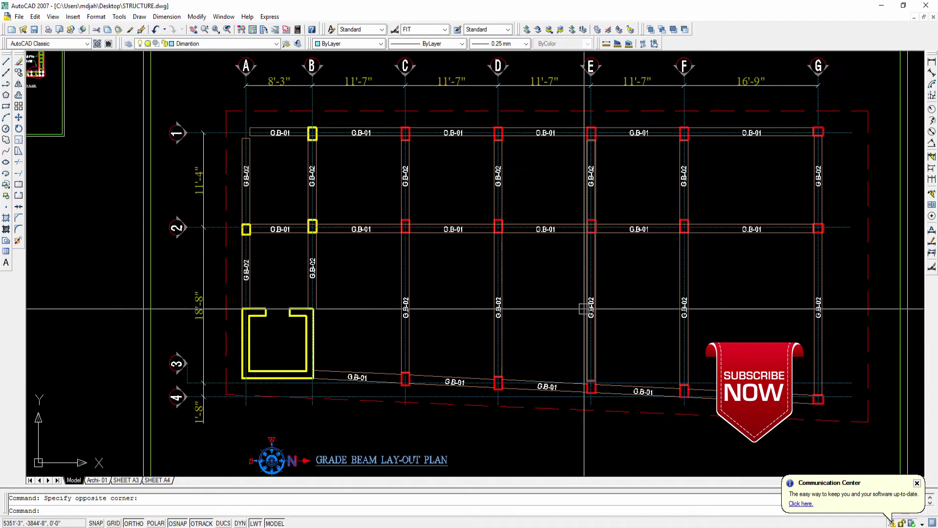
{"action": "scroll", "coordinate": [537, 244], "scroll_direction": "up", "scroll_amount": 5}
{"action": "scroll", "coordinate": [530, 234], "scroll_direction": "up", "scroll_amount": 3}
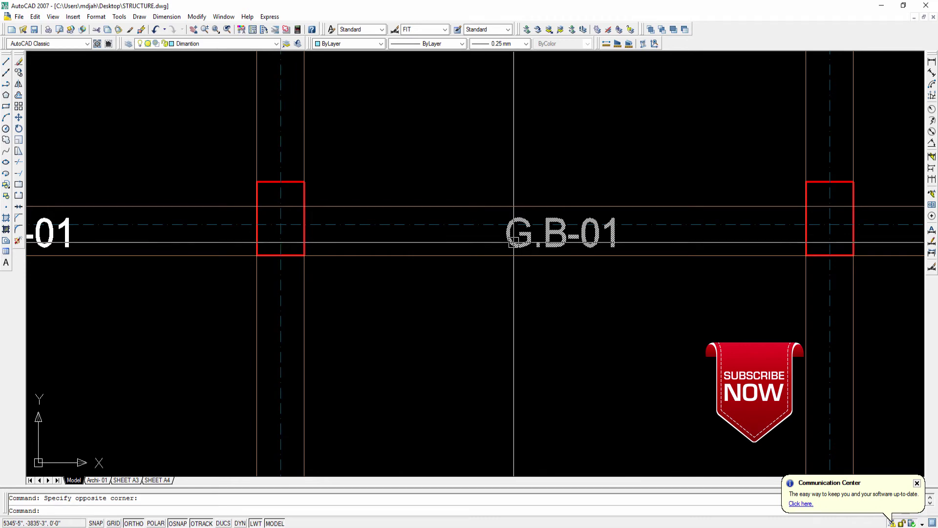
{"action": "scroll", "coordinate": [312, 242], "scroll_direction": "down", "scroll_amount": 4}
{"action": "scroll", "coordinate": [311, 243], "scroll_direction": "down", "scroll_amount": 2}
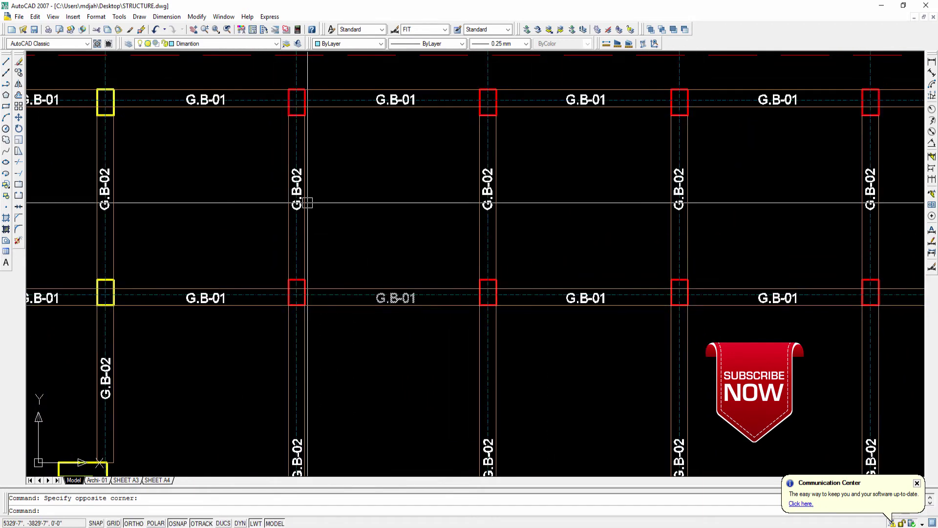
{"action": "middle_click_drag", "start_coordinate": [258, 172], "coordinate": [376, 207]}
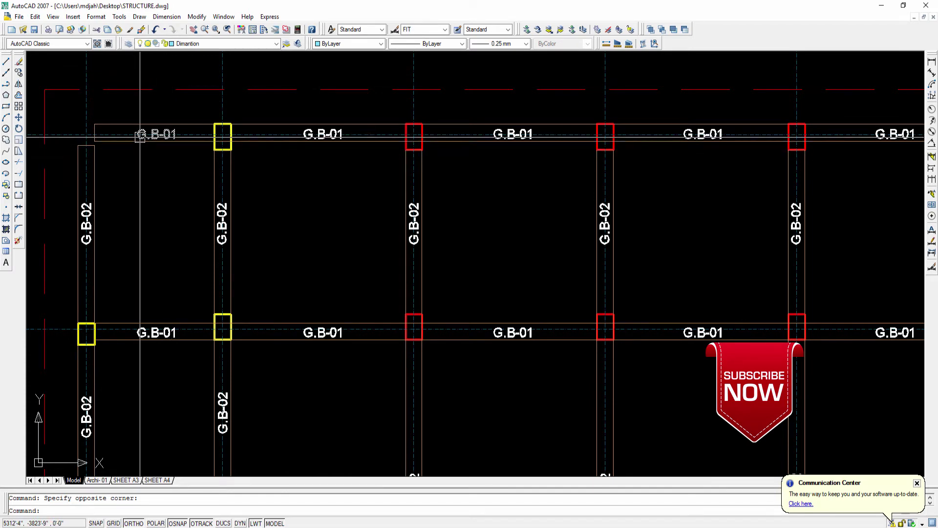
{"action": "middle_click_drag", "start_coordinate": [305, 209], "coordinate": [294, 178]}
{"action": "scroll", "coordinate": [293, 178], "scroll_direction": "down", "scroll_amount": 2}
{"action": "scroll", "coordinate": [168, 128], "scroll_direction": "up", "scroll_amount": 9}
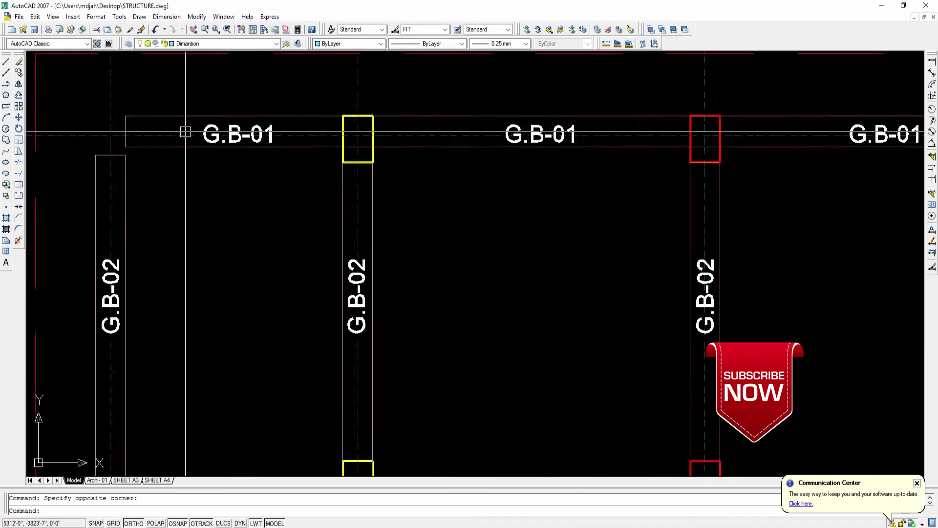
Change the top-left grid-1 beam label from G.B-01 to F.B-01
{"action": "double_click", "coordinate": [168, 129]}
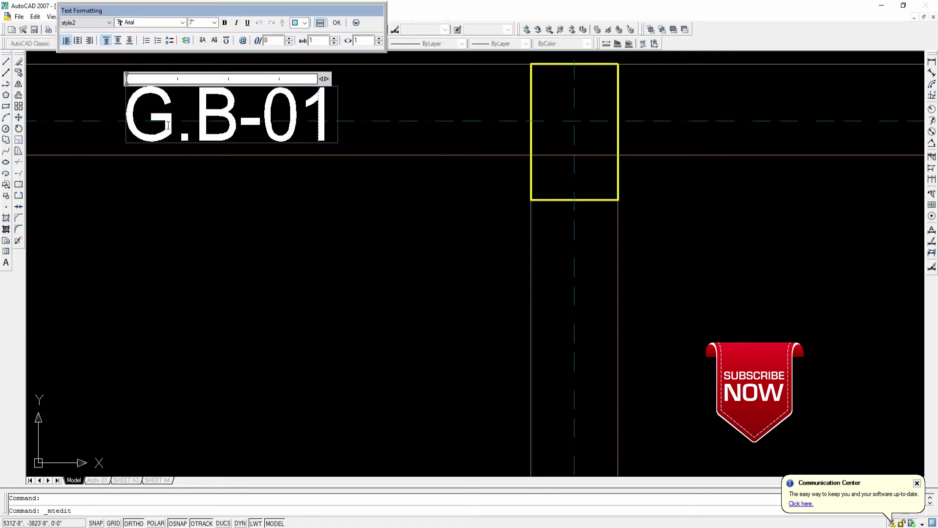
{"action": "left_click_drag", "start_coordinate": [172, 124], "coordinate": [130, 124]}
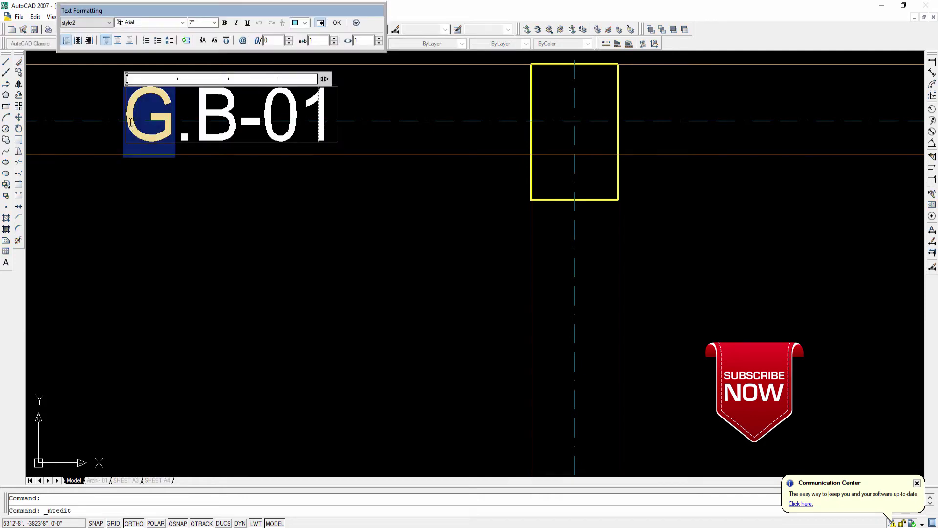
{"action": "type", "text": "F"}
{"action": "left_click", "coordinate": [277, 243]}
{"action": "scroll", "coordinate": [277, 243], "scroll_direction": "down", "scroll_amount": 3}
{"action": "scroll", "coordinate": [372, 209], "scroll_direction": "up", "scroll_amount": 8}
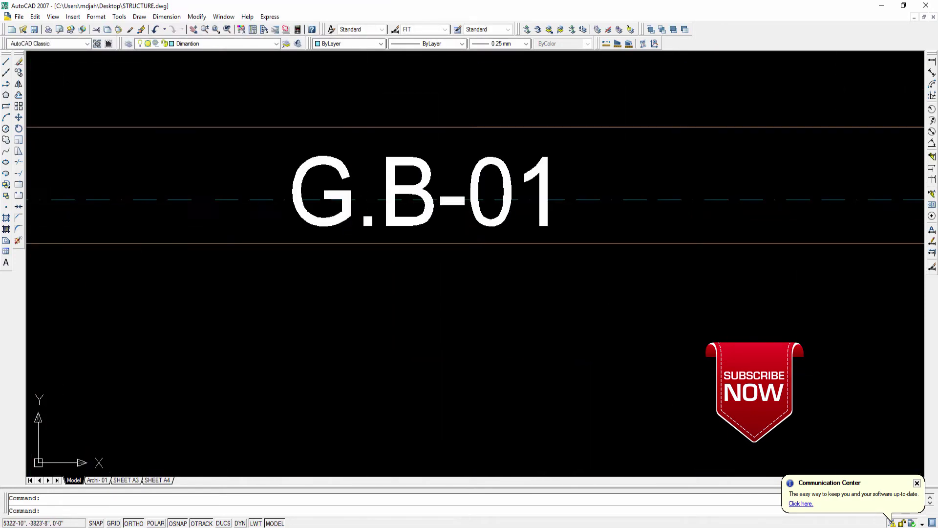
Change the next grid-1 label to F.B-01 and zoom back out to the plan
{"action": "double_click", "coordinate": [347, 213]}
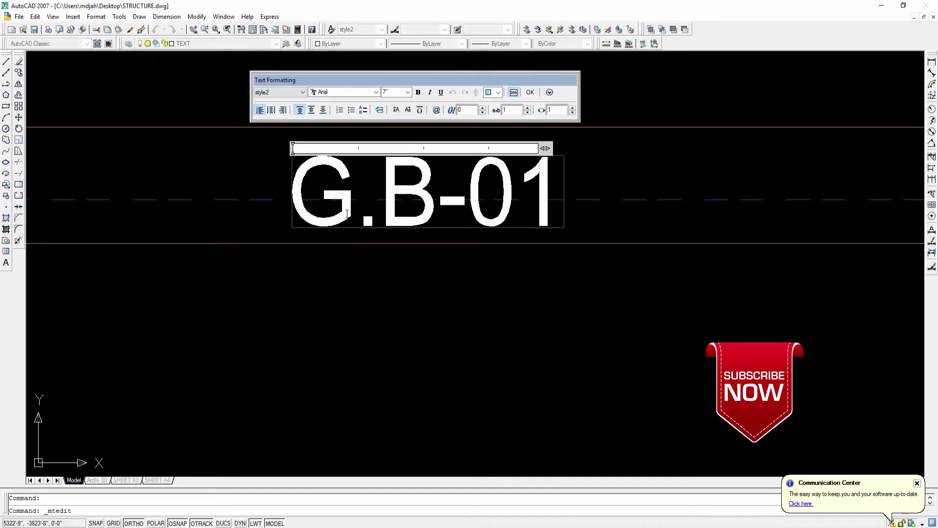
{"action": "left_click_drag", "start_coordinate": [345, 202], "coordinate": [289, 195]}
{"action": "type", "text": "F"}
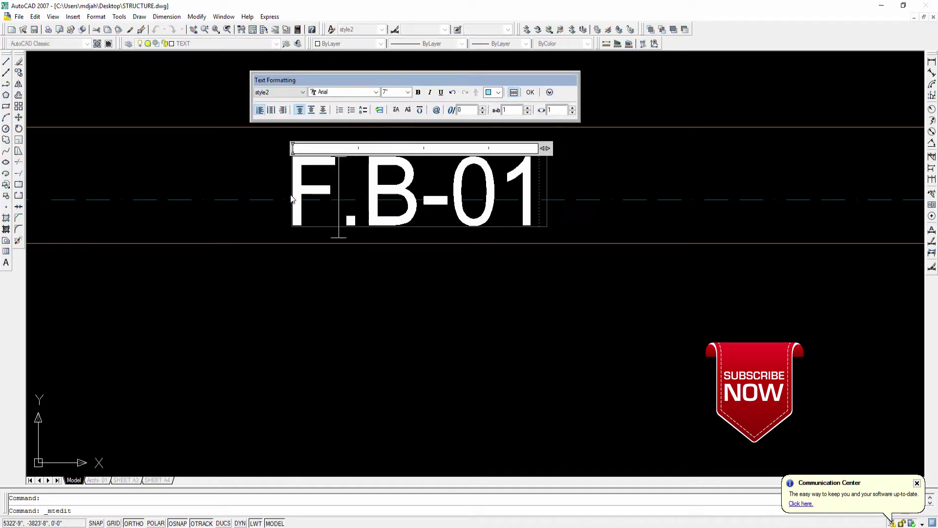
{"action": "left_click", "coordinate": [345, 300]}
{"action": "scroll", "coordinate": [346, 299], "scroll_direction": "down", "scroll_amount": 3}
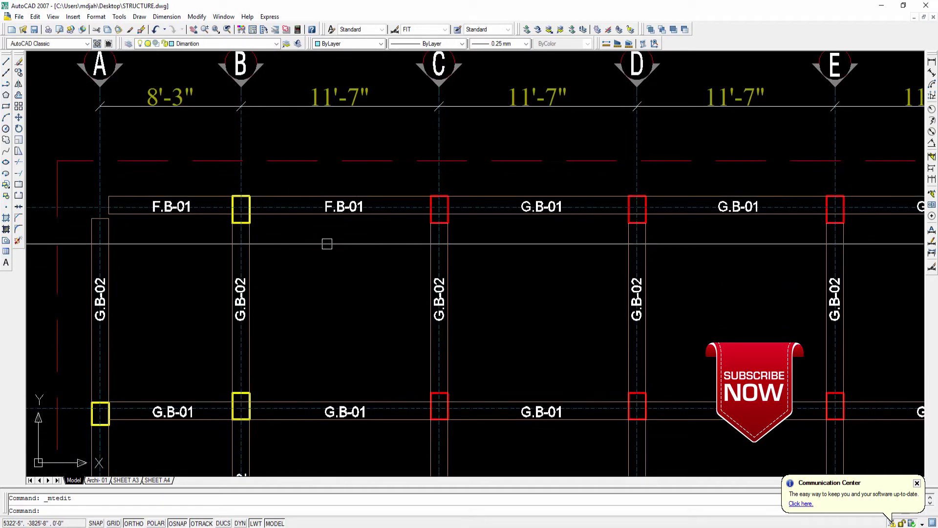
{"action": "scroll", "coordinate": [342, 208], "scroll_direction": "down", "scroll_amount": 4}
{"action": "middle_click_drag", "start_coordinate": [342, 206], "coordinate": [325, 171]}
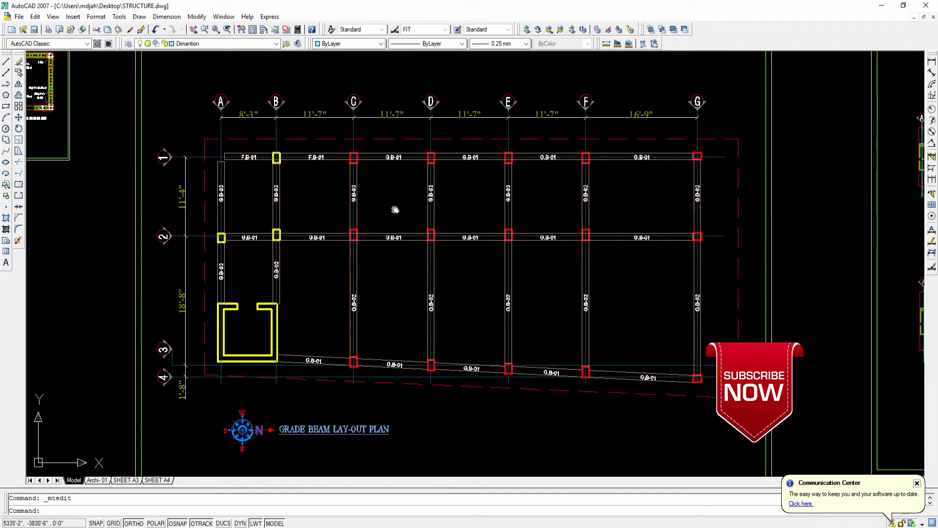
{"action": "scroll", "coordinate": [388, 162], "scroll_direction": "up", "scroll_amount": 6}
Try selecting a G.B-01 label and nearby beam lines, cancelling each selection
{"action": "scroll", "coordinate": [405, 169], "scroll_direction": "up", "scroll_amount": 5}
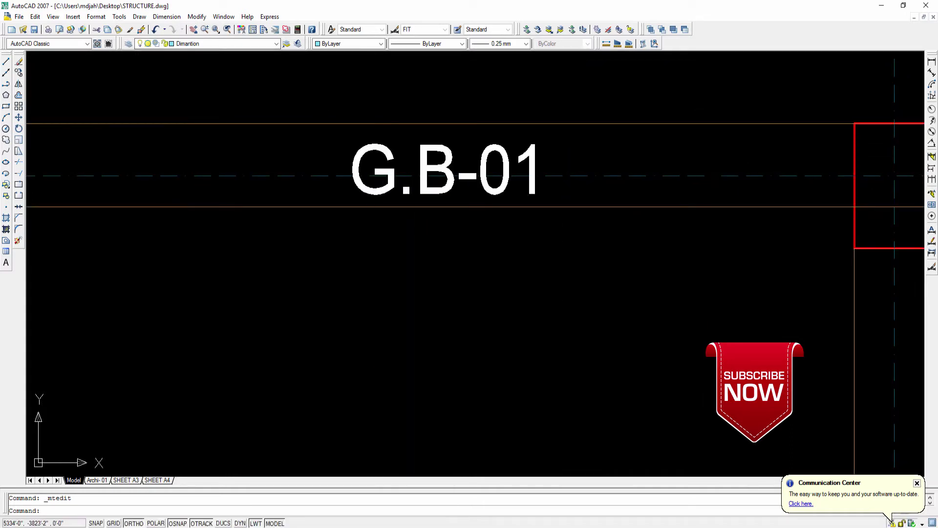
{"action": "left_click", "coordinate": [378, 147]}
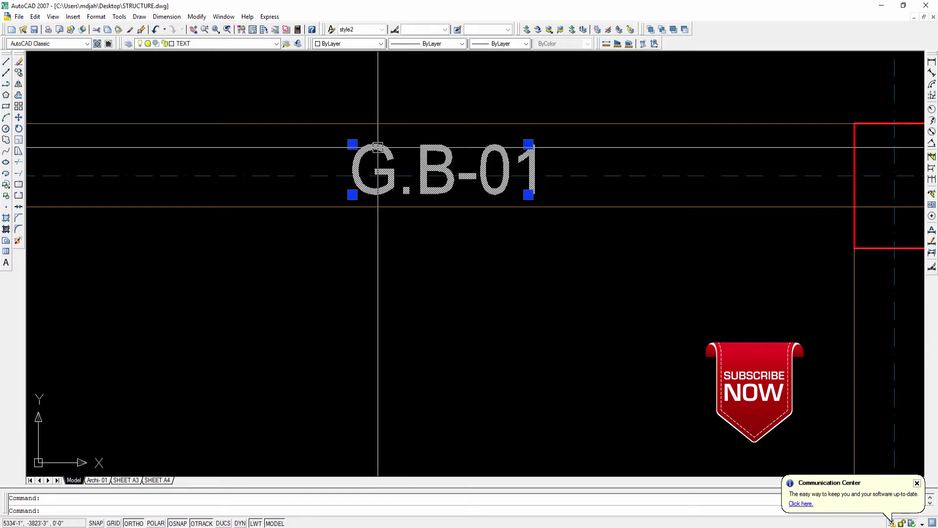
{"action": "key", "text": "Escape"}
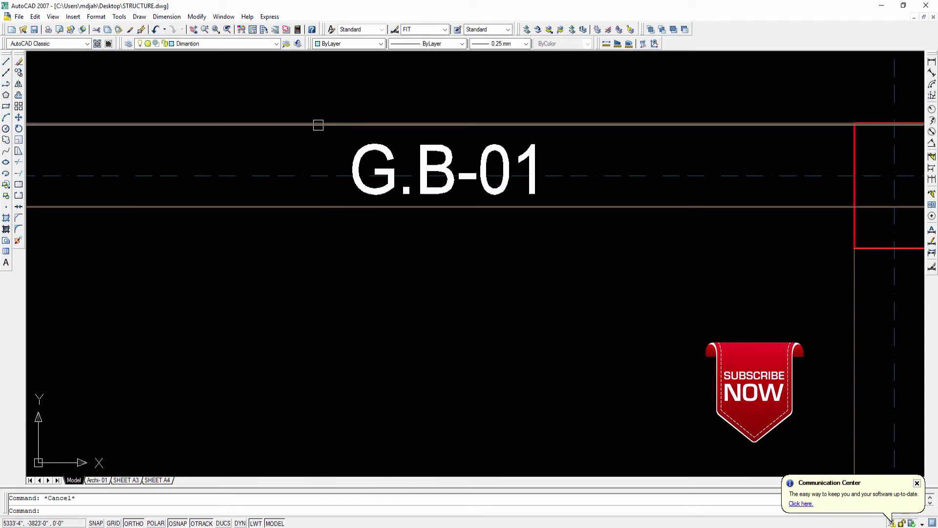
{"action": "left_click", "coordinate": [318, 125]}
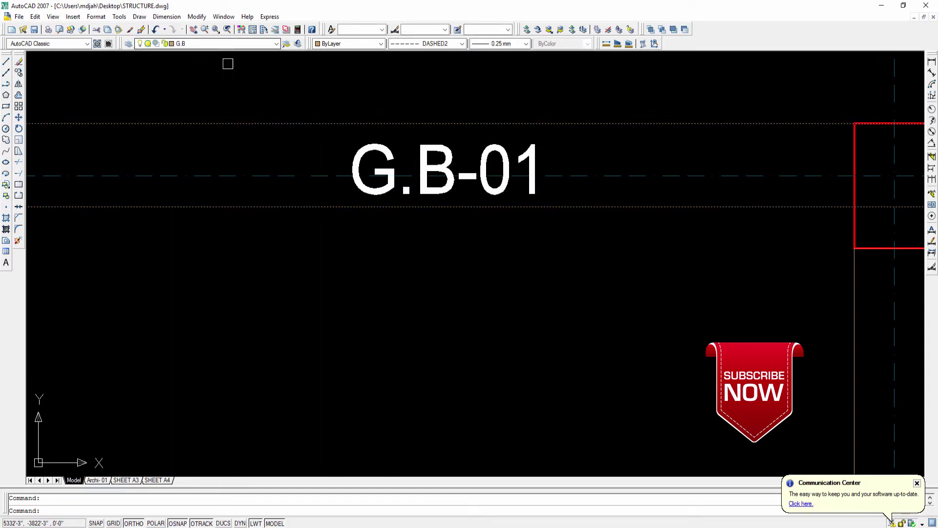
{"action": "scroll", "coordinate": [226, 61], "scroll_direction": "down", "scroll_amount": 6}
{"action": "key", "text": "Escape"}
Pick a G.B-01 beam label on the grade beam plan
{"action": "mouse_move", "coordinate": [293, 130]}
{"action": "middle_mouse_down"}
{"action": "mouse_move", "coordinate": [293, 156]}
{"action": "mouse_move", "coordinate": [314, 166]}
{"action": "mouse_move", "coordinate": [373, 153]}
{"action": "middle_mouse_up"}
{"action": "scroll", "coordinate": [306, 164], "scroll_direction": "up", "scroll_amount": 5}
{"action": "scroll", "coordinate": [337, 161], "scroll_direction": "down", "scroll_amount": 2}
{"action": "scroll", "coordinate": [338, 161], "scroll_direction": "down", "scroll_amount": 3}
{"action": "scroll", "coordinate": [373, 153], "scroll_direction": "up", "scroll_amount": 6}
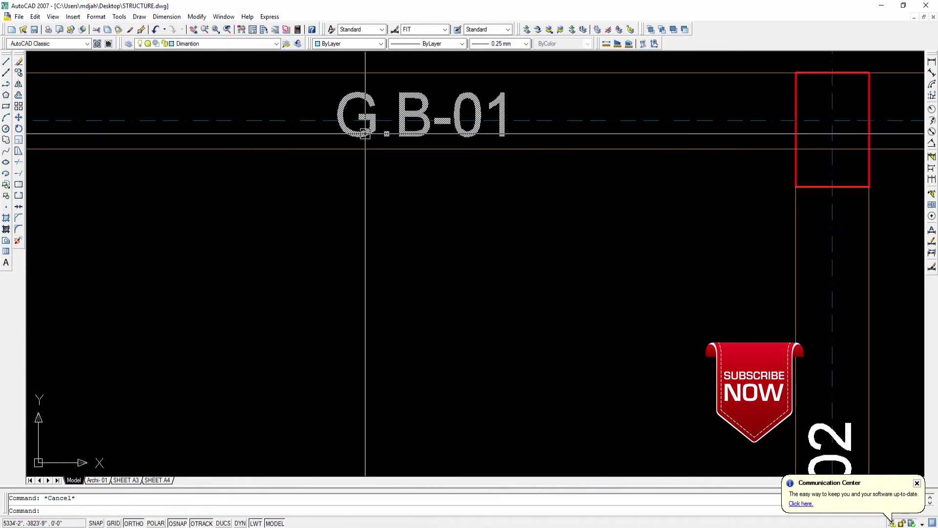
{"action": "left_click", "coordinate": [348, 128]}
{"action": "scroll", "coordinate": [348, 138], "scroll_direction": "down", "scroll_amount": 9}
{"action": "middle_click_drag", "start_coordinate": [360, 156], "coordinate": [354, 140]}
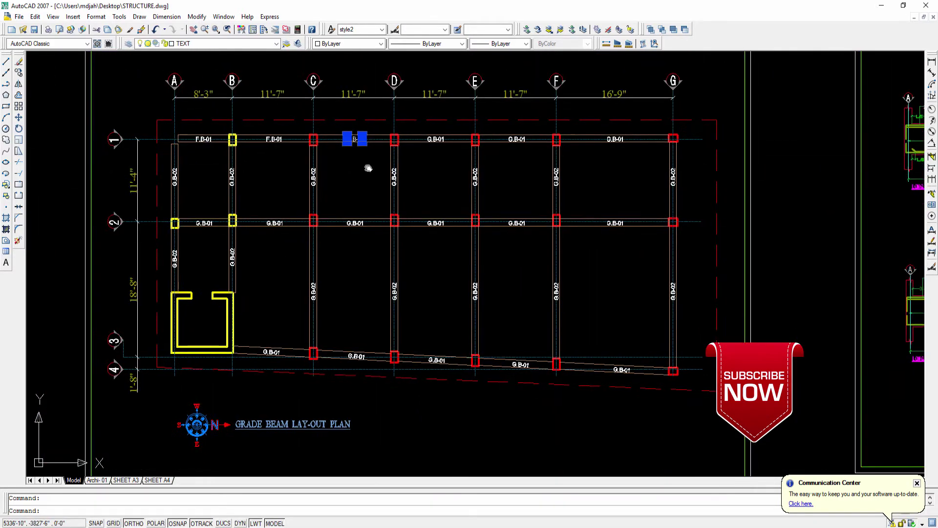
Isolate the TEXT layer so only the F.B and G.B beam labels remain visible
{"action": "left_click", "coordinate": [549, 31]}
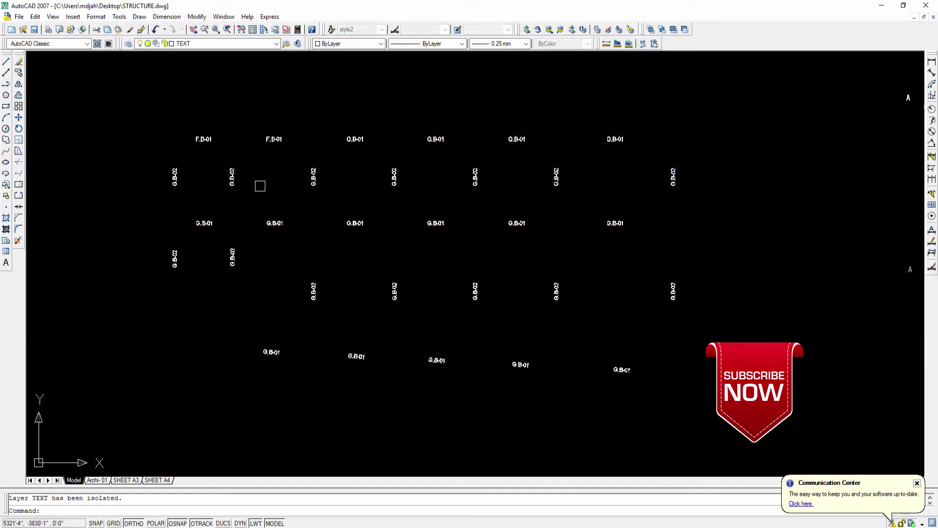
{"action": "middle_click_drag", "start_coordinate": [547, 263], "coordinate": [532, 267]}
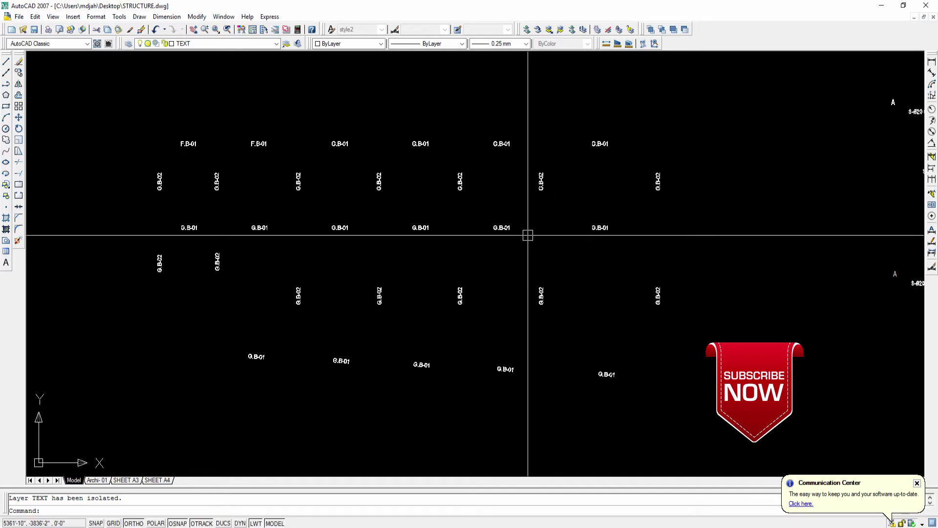
{"action": "scroll", "coordinate": [376, 188], "scroll_direction": "up", "scroll_amount": 5}
{"action": "scroll", "coordinate": [383, 189], "scroll_direction": "down", "scroll_amount": 4}
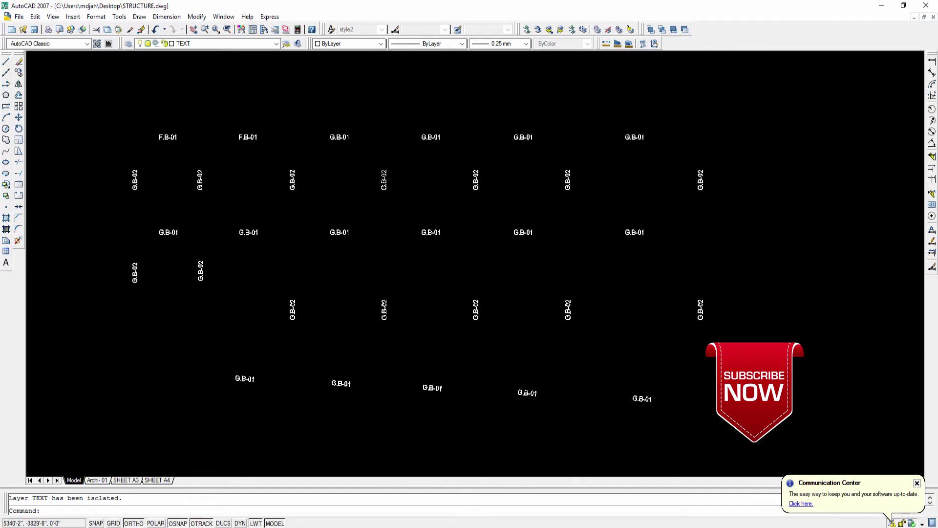
{"action": "scroll", "coordinate": [383, 186], "scroll_direction": "up", "scroll_amount": 4}
{"action": "scroll", "coordinate": [391, 191], "scroll_direction": "down", "scroll_amount": 6}
{"action": "middle_click_drag", "start_coordinate": [405, 193], "coordinate": [388, 187]}
{"action": "right_click", "coordinate": [410, 178]}
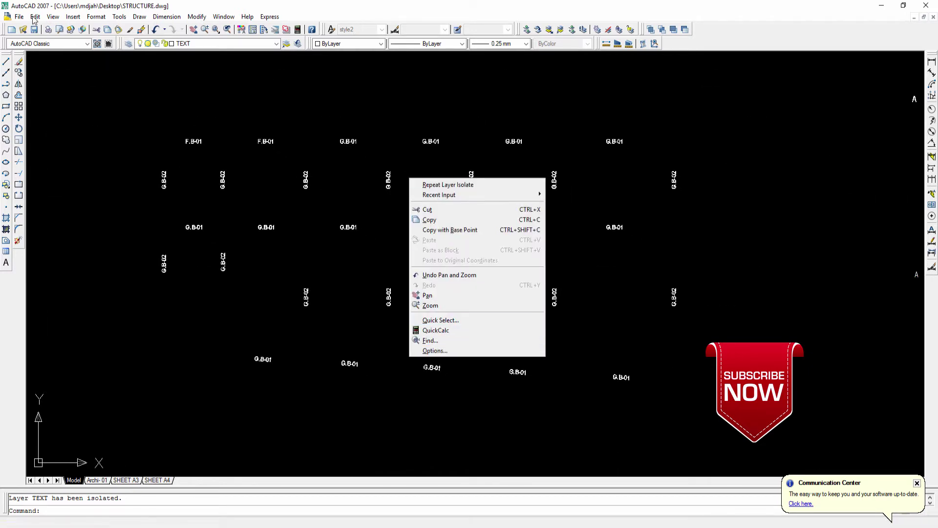
{"action": "left_click", "coordinate": [87, 68]}
{"action": "left_click", "coordinate": [35, 16]}
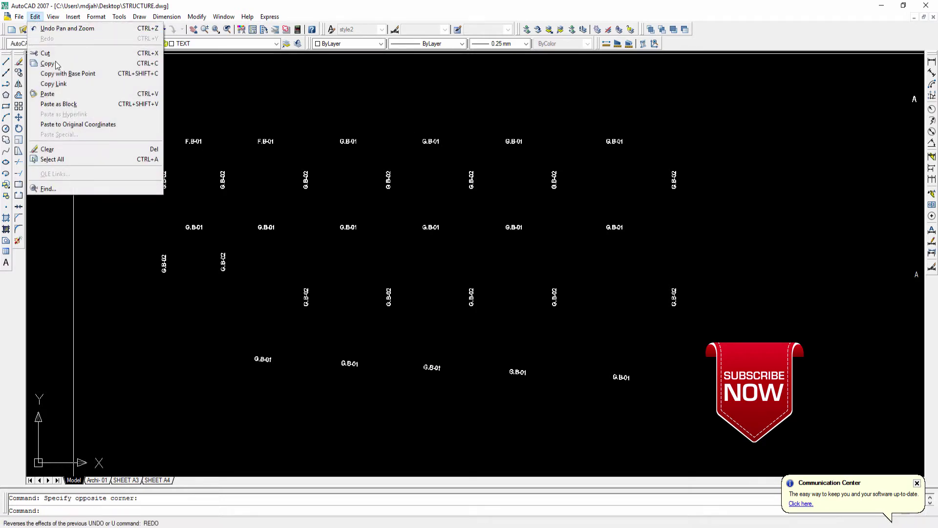
{"action": "left_click", "coordinate": [52, 187]}
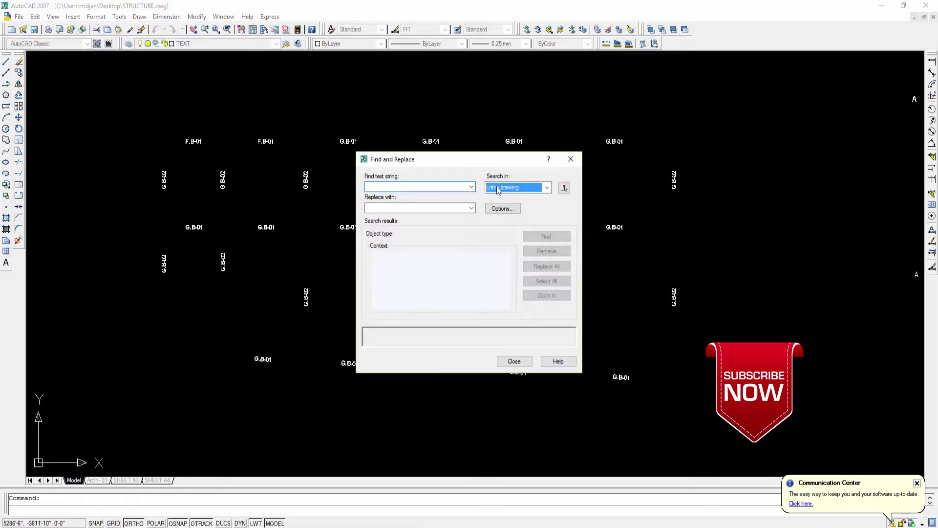
{"action": "left_click_drag", "start_coordinate": [492, 165], "coordinate": [536, 151]}
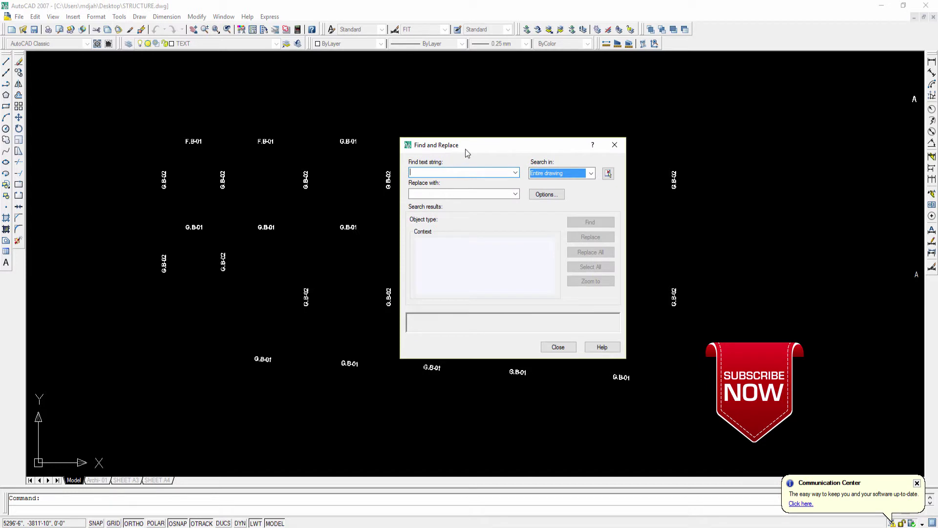
{"action": "left_click", "coordinate": [615, 145]}
{"action": "scroll", "coordinate": [345, 140], "scroll_direction": "up", "scroll_amount": 5}
{"action": "left_click", "coordinate": [348, 132]}
{"action": "double_click", "coordinate": [348, 133]}
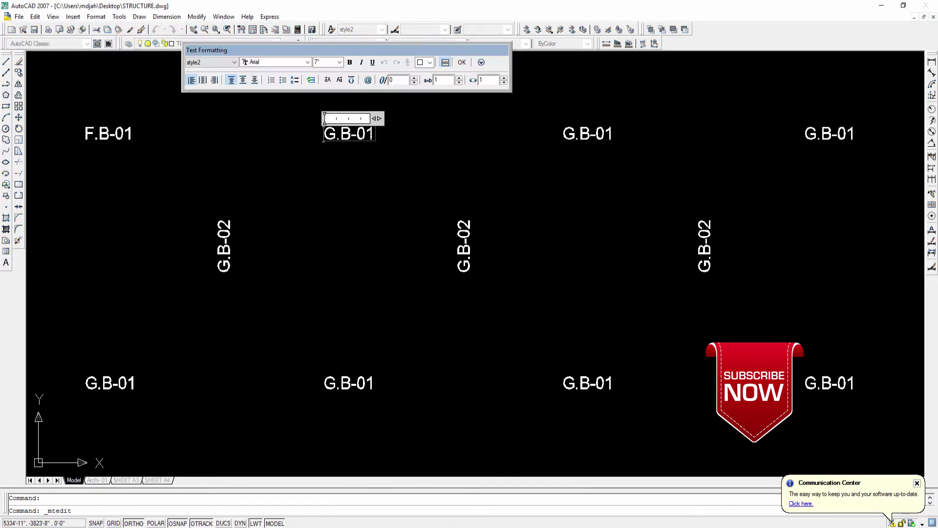
{"action": "left_click_drag", "start_coordinate": [374, 134], "coordinate": [336, 134]}
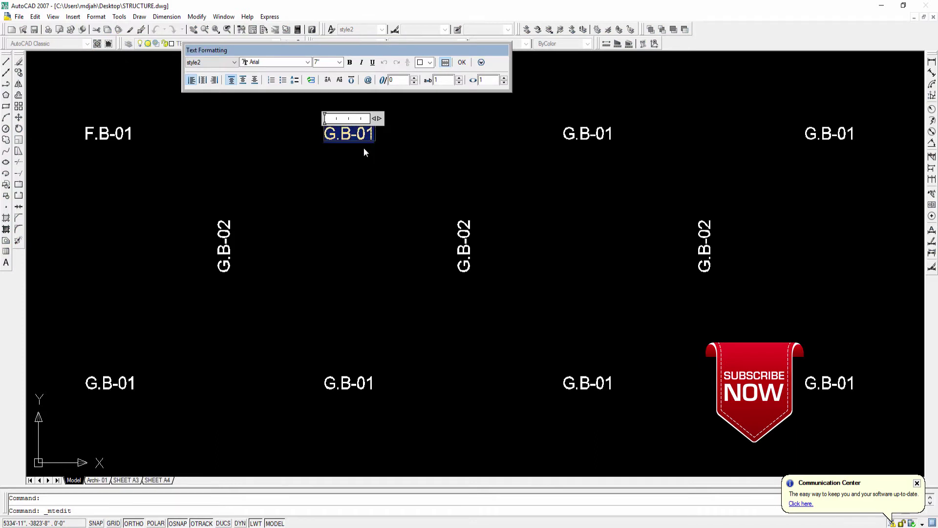
{"action": "left_click", "coordinate": [377, 181]}
{"action": "scroll", "coordinate": [391, 191], "scroll_direction": "down", "scroll_amount": 3}
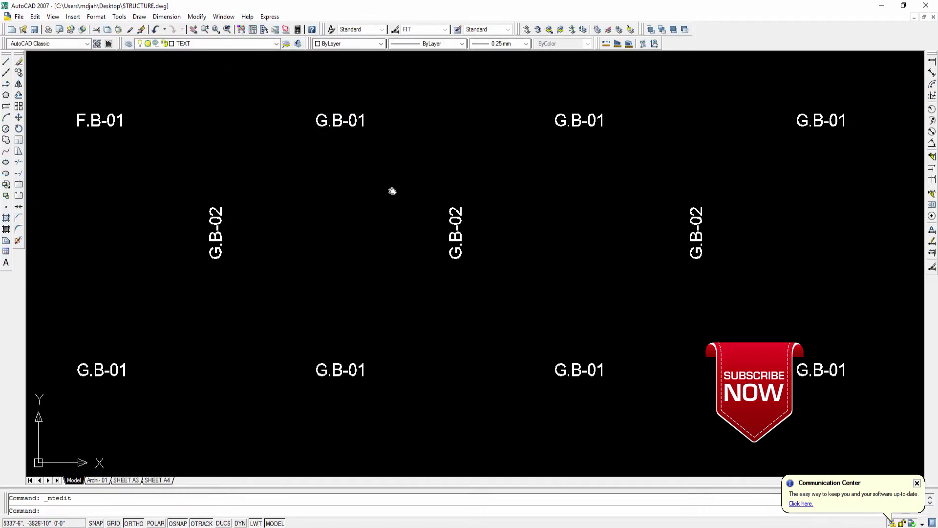
{"action": "scroll", "coordinate": [406, 205], "scroll_direction": "down", "scroll_amount": 3}
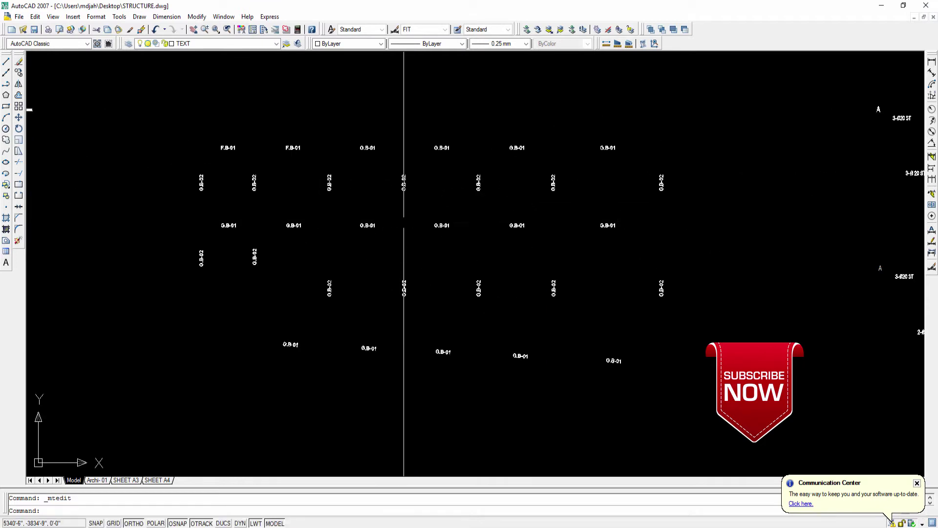
{"action": "right_click", "coordinate": [403, 223]}
Replace all G.B-01 beam labels in a window selection with F.B-01 using Find and Replace
{"action": "left_click", "coordinate": [433, 386]}
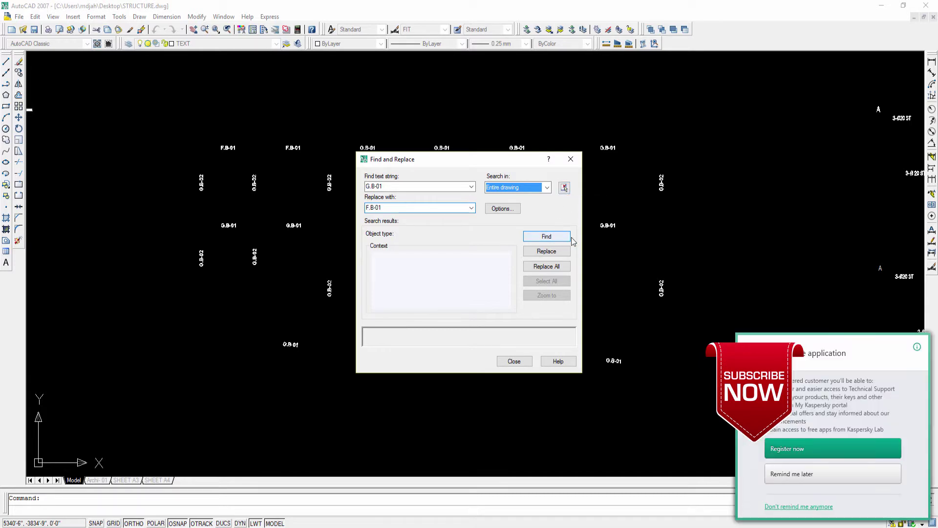
{"action": "left_click", "coordinate": [809, 479]}
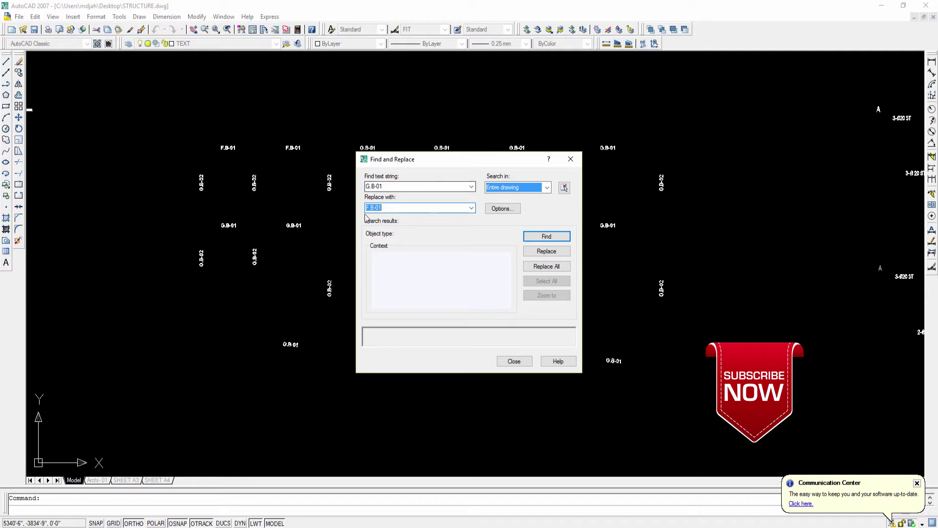
{"action": "left_click", "coordinate": [564, 188]}
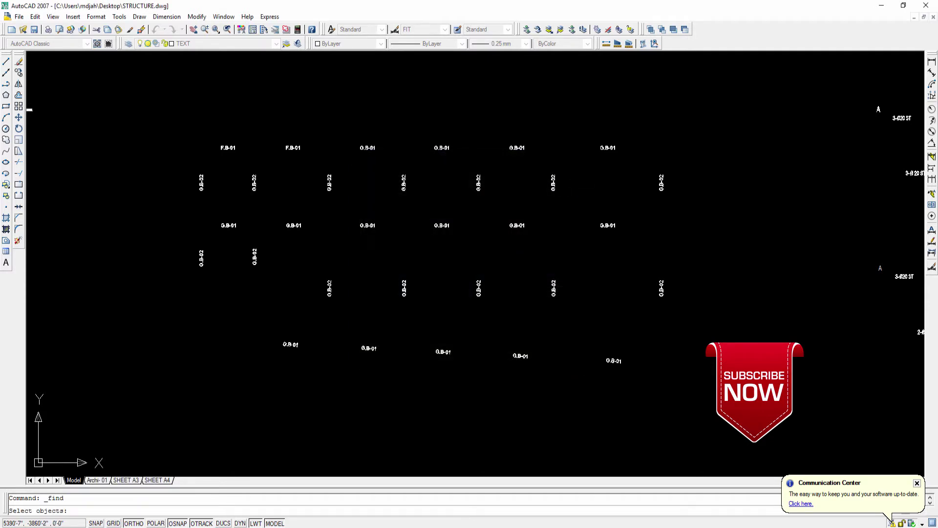
{"action": "left_click", "coordinate": [728, 398]}
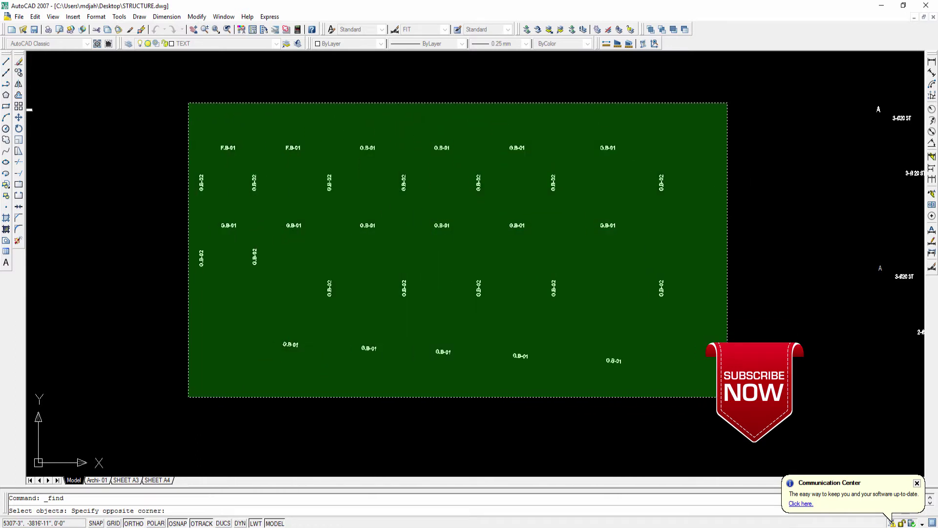
{"action": "left_click", "coordinate": [188, 103]}
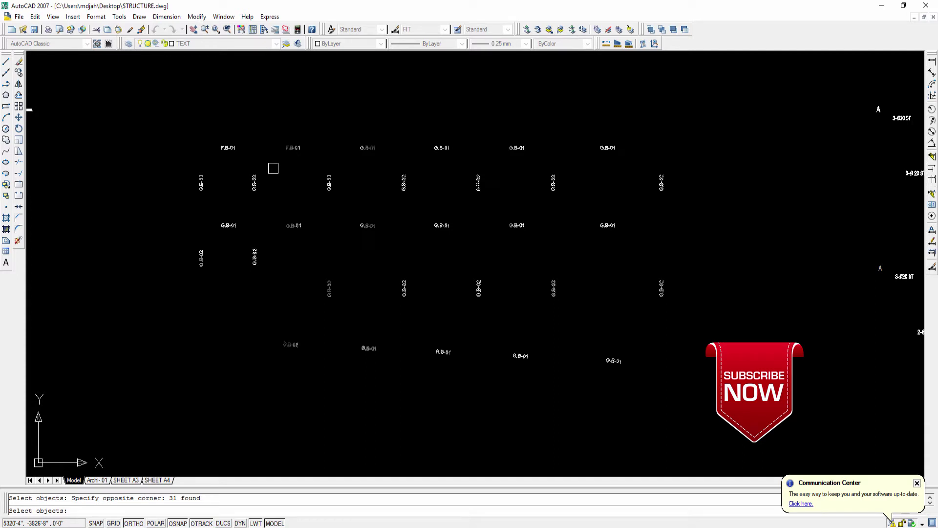
{"action": "key", "text": "Return"}
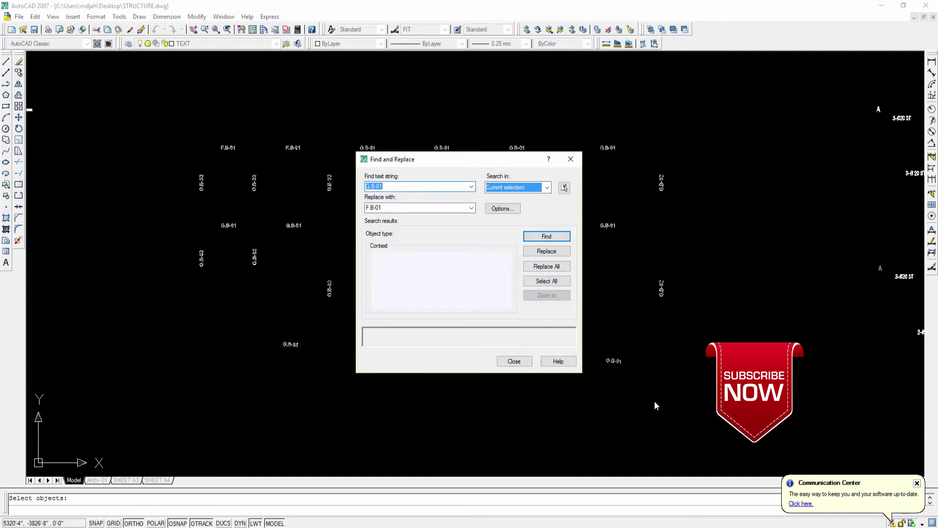
{"action": "left_click", "coordinate": [552, 269]}
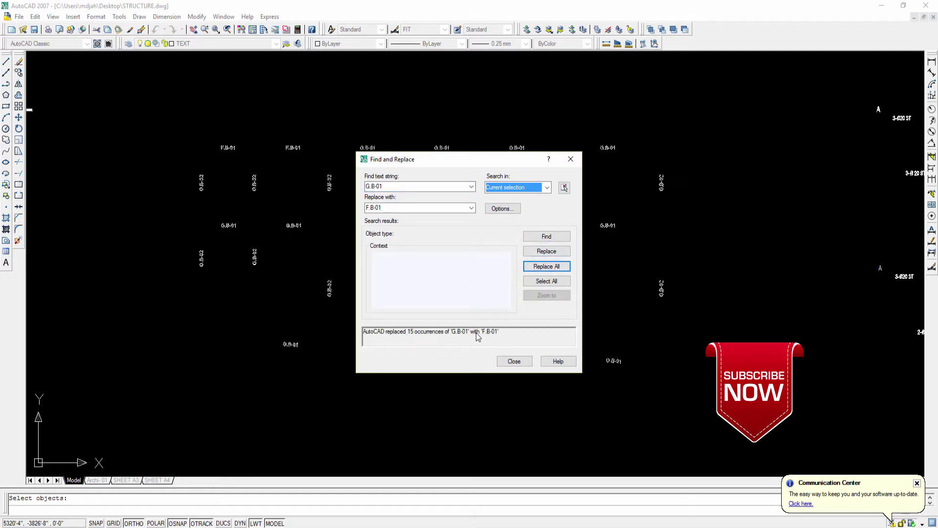
{"action": "left_click", "coordinate": [521, 363]}
{"action": "scroll", "coordinate": [420, 242], "scroll_direction": "up", "scroll_amount": 2}
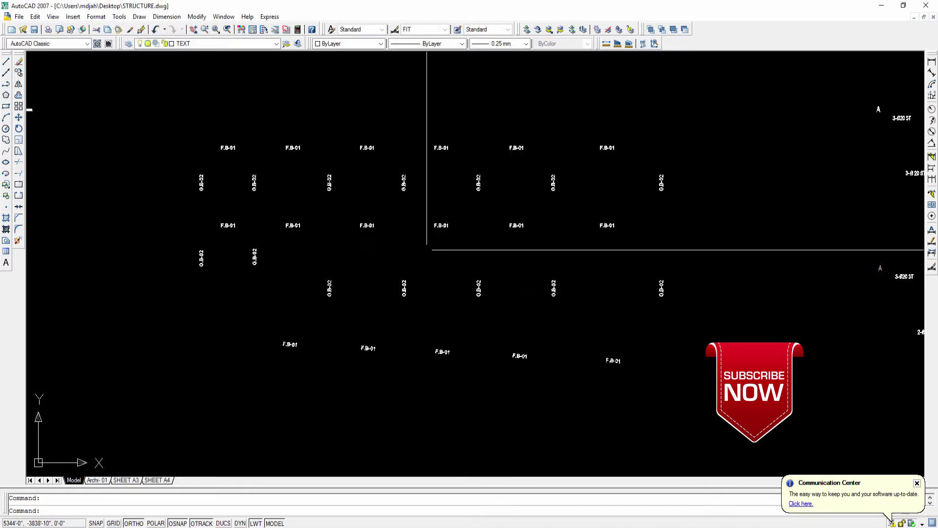
Unisolate the layers so the grid, columns and dimensions reappear
{"action": "left_click", "coordinate": [561, 30]}
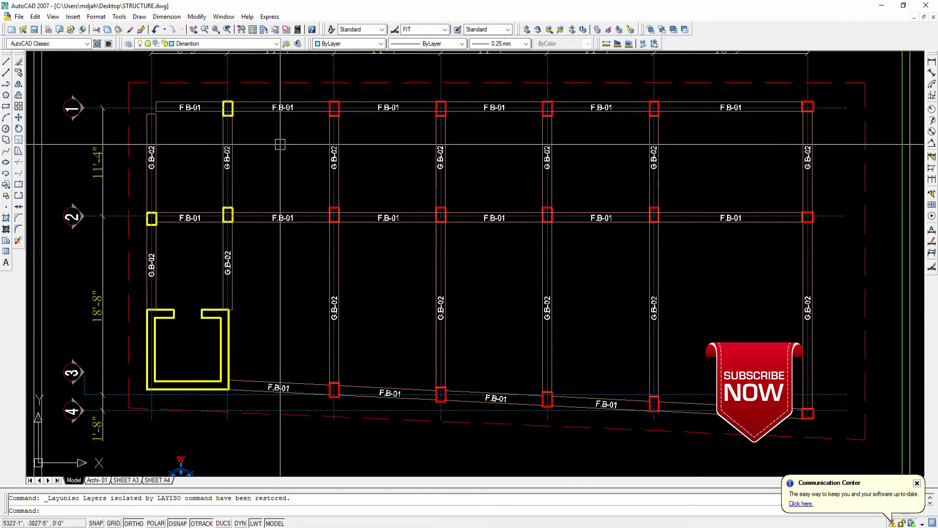
{"action": "scroll", "coordinate": [268, 100], "scroll_direction": "up", "scroll_amount": 5}
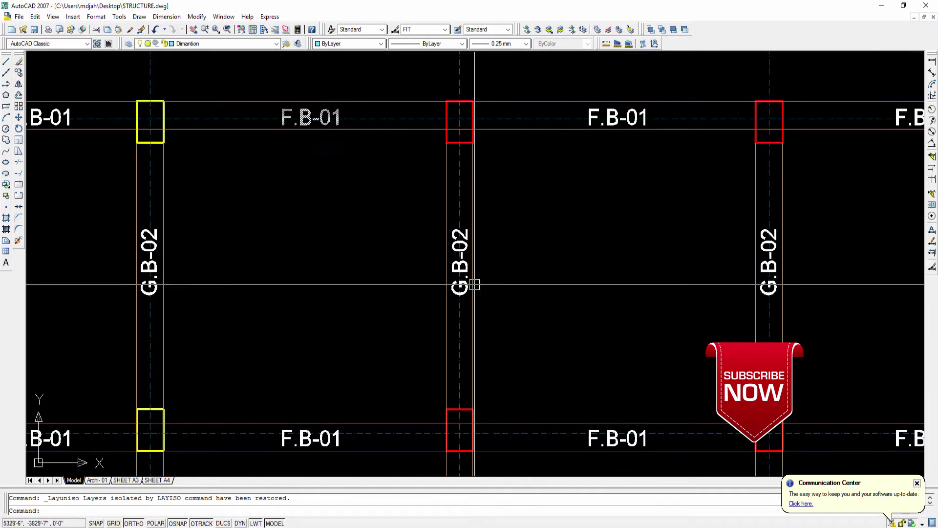
{"action": "scroll", "coordinate": [309, 118], "scroll_direction": "down", "scroll_amount": 3}
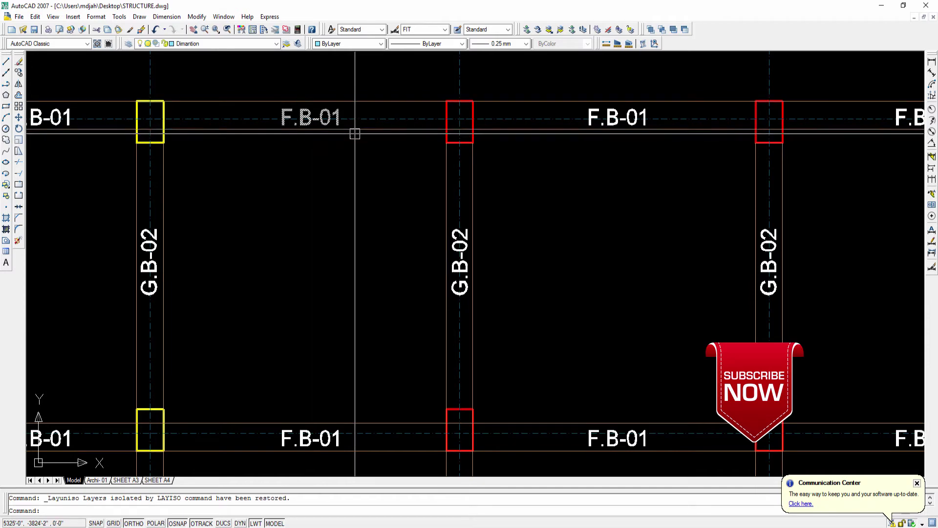
{"action": "middle_click_drag", "start_coordinate": [311, 119], "coordinate": [308, 104]}
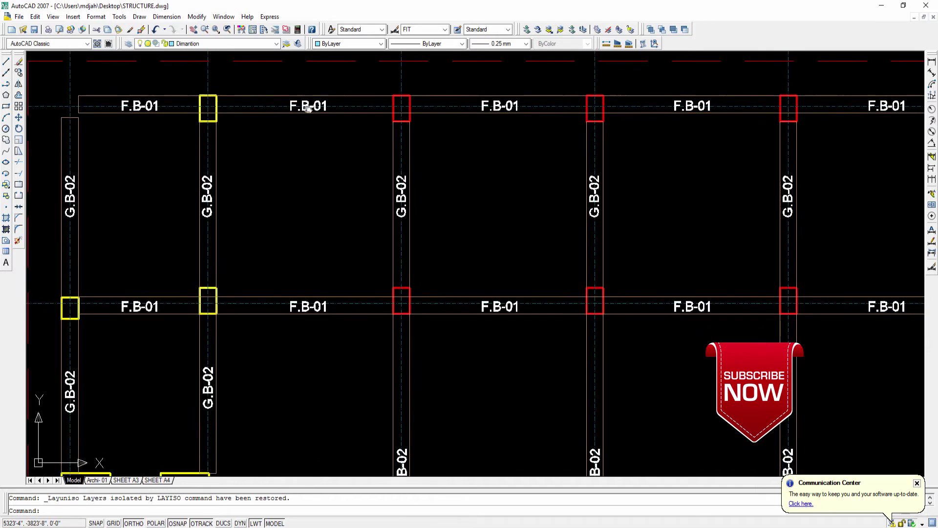
{"action": "middle_click_drag", "start_coordinate": [316, 207], "coordinate": [306, 191]}
{"action": "scroll", "coordinate": [302, 245], "scroll_direction": "down", "scroll_amount": 2}
Pan and zoom around the plan to check the F.B-01 labels, including the bottom slanted row
{"action": "middle_click_drag", "start_coordinate": [302, 246], "coordinate": [282, 212]}
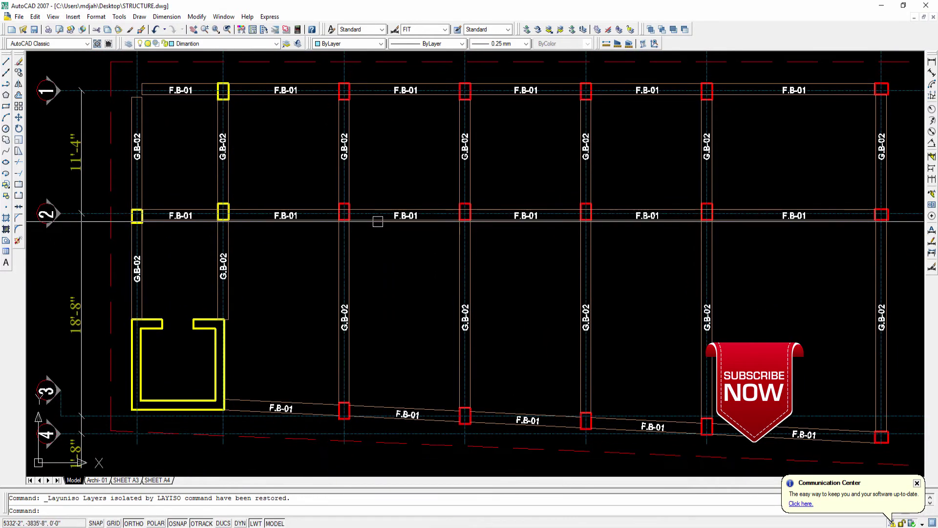
{"action": "scroll", "coordinate": [439, 220], "scroll_direction": "up", "scroll_amount": 2}
{"action": "middle_click_drag", "start_coordinate": [355, 182], "coordinate": [359, 196]}
{"action": "scroll", "coordinate": [399, 224], "scroll_direction": "up", "scroll_amount": 2}
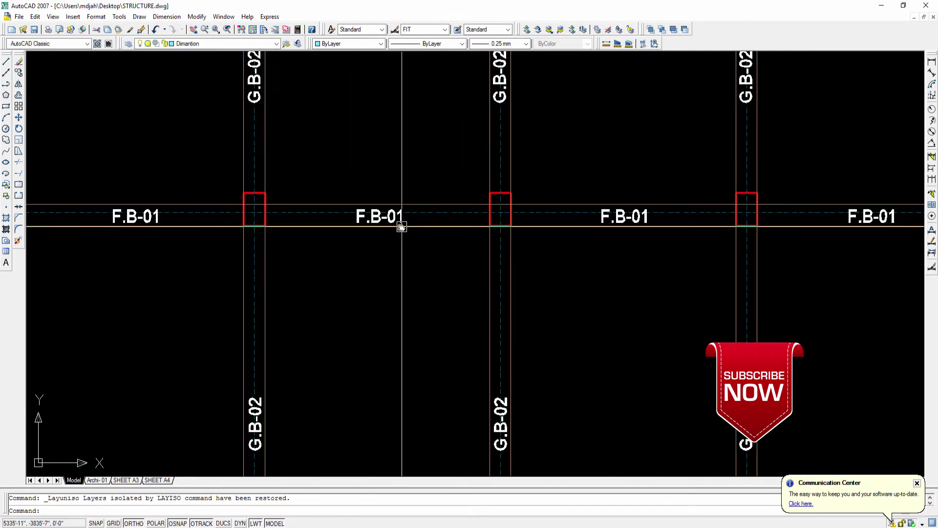
{"action": "middle_click_drag", "start_coordinate": [398, 224], "coordinate": [374, 221]}
{"action": "scroll", "coordinate": [394, 220], "scroll_direction": "down", "scroll_amount": 3}
{"action": "mouse_move", "coordinate": [484, 220]}
{"action": "middle_mouse_down"}
{"action": "mouse_move", "coordinate": [317, 189]}
{"action": "mouse_move", "coordinate": [280, 58]}
{"action": "middle_mouse_up"}
{"action": "mouse_move", "coordinate": [31, 283]}
{"action": "middle_mouse_down"}
{"action": "mouse_move", "coordinate": [159, 283]}
{"action": "mouse_move", "coordinate": [237, 300]}
{"action": "middle_mouse_up"}
{"action": "scroll", "coordinate": [237, 299], "scroll_direction": "up", "scroll_amount": 2}
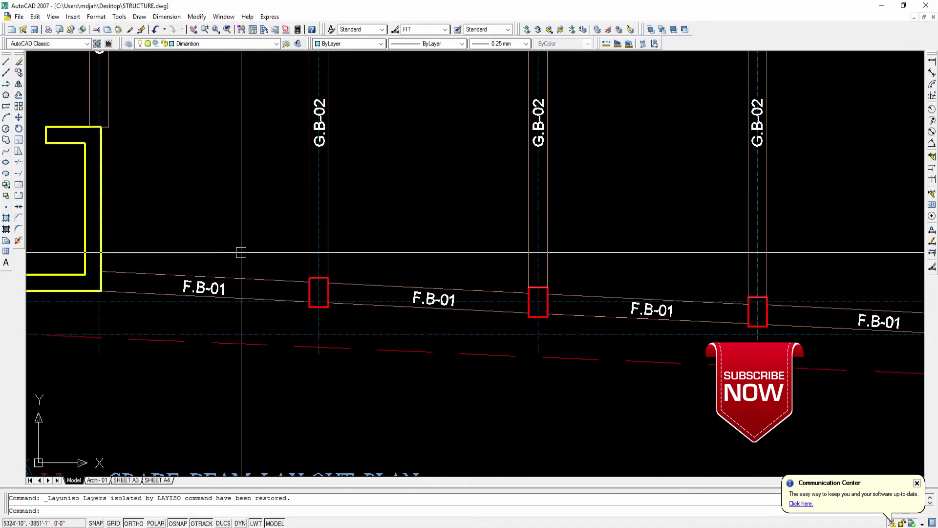
{"action": "left_click", "coordinate": [53, 17]}
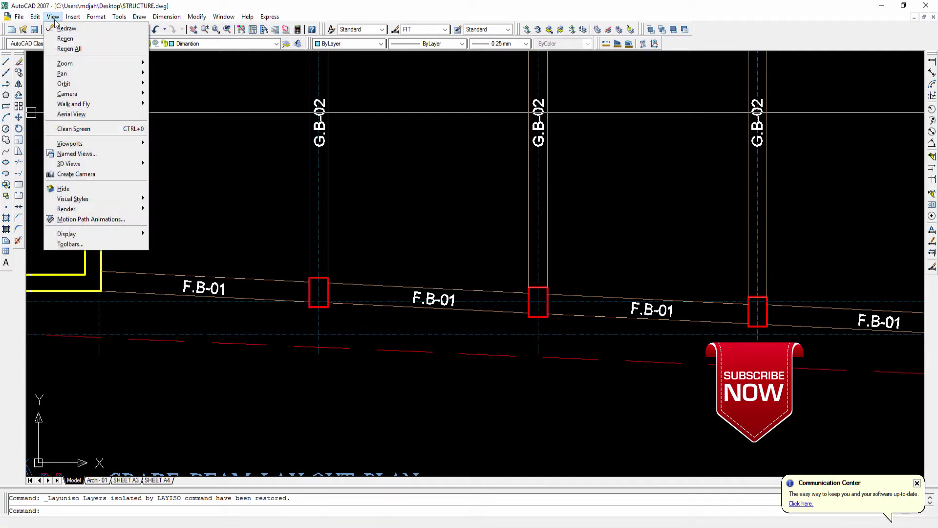
{"action": "mouse_move", "coordinate": [74, 19]}
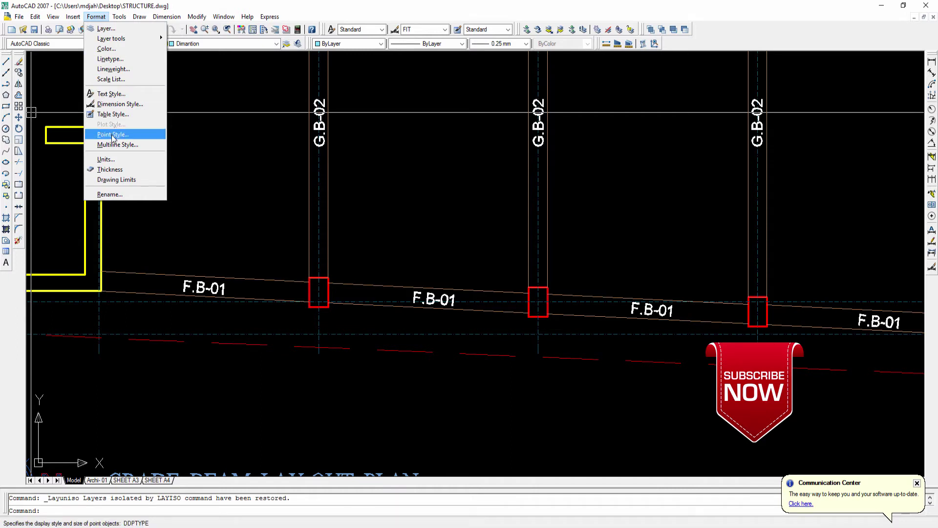
{"action": "left_click", "coordinate": [205, 102]}
{"action": "left_click", "coordinate": [177, 86]}
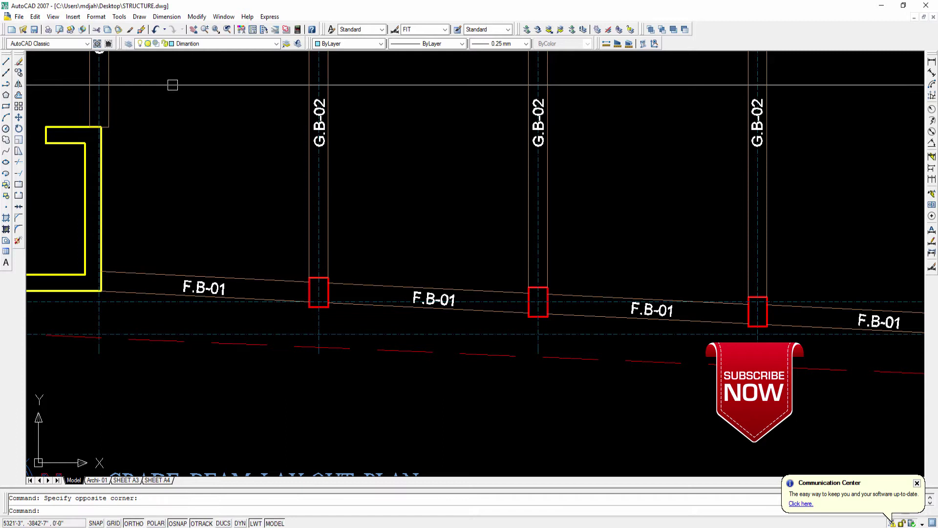
{"action": "left_click", "coordinate": [120, 16]}
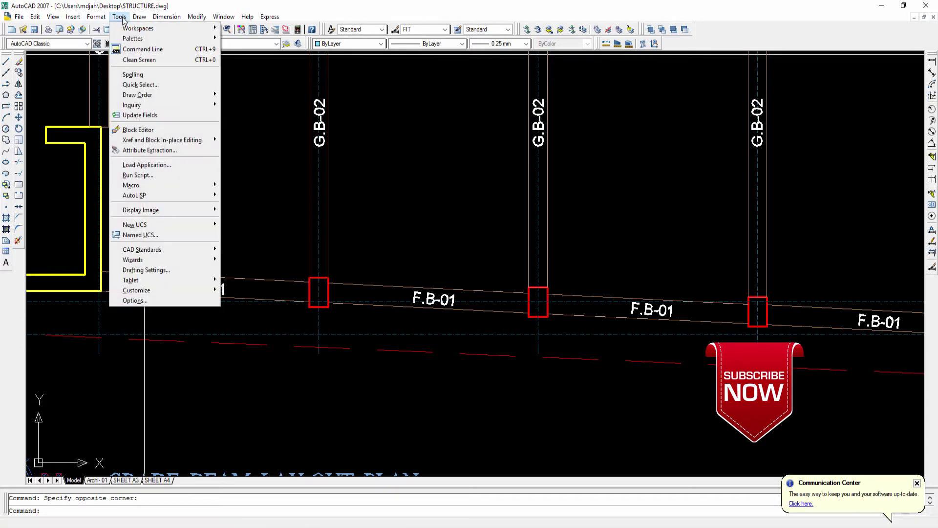
{"action": "mouse_move", "coordinate": [120, 28]}
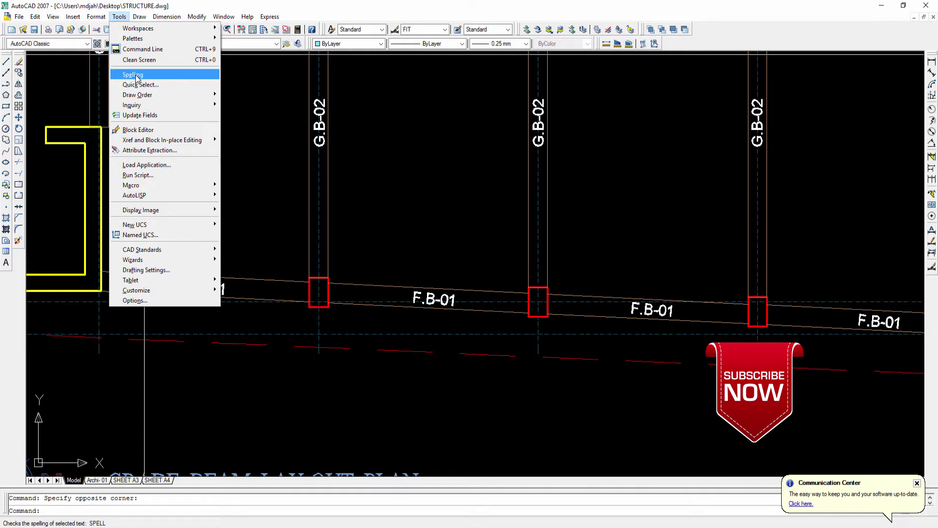
{"action": "mouse_move", "coordinate": [139, 107]}
{"action": "left_click", "coordinate": [235, 101]}
{"action": "scroll", "coordinate": [274, 166], "scroll_direction": "down", "scroll_amount": 5}
Delete the D from GRADE so the title reads GRAE BEAM LAY-OUT PLAN
{"action": "scroll", "coordinate": [276, 171], "scroll_direction": "down", "scroll_amount": 3}
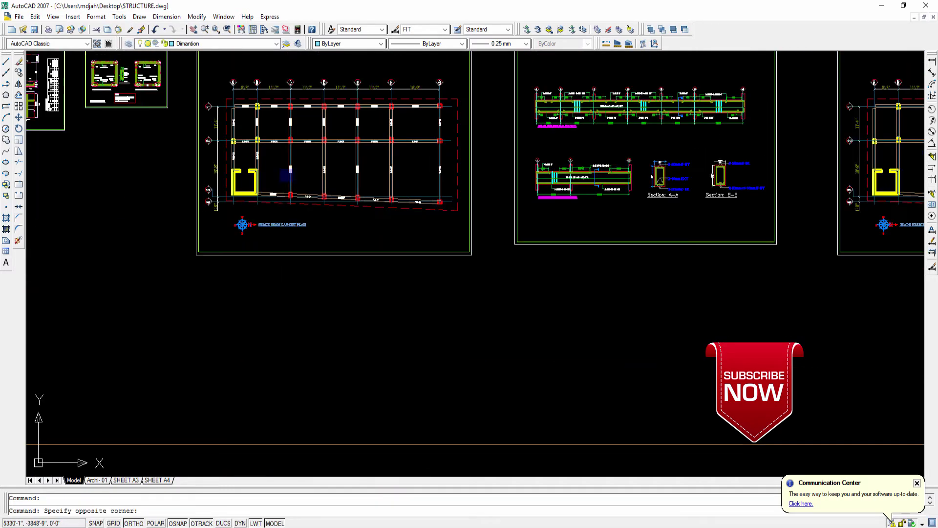
{"action": "key", "text": "Escape"}
{"action": "scroll", "coordinate": [291, 226], "scroll_direction": "up", "scroll_amount": 10}
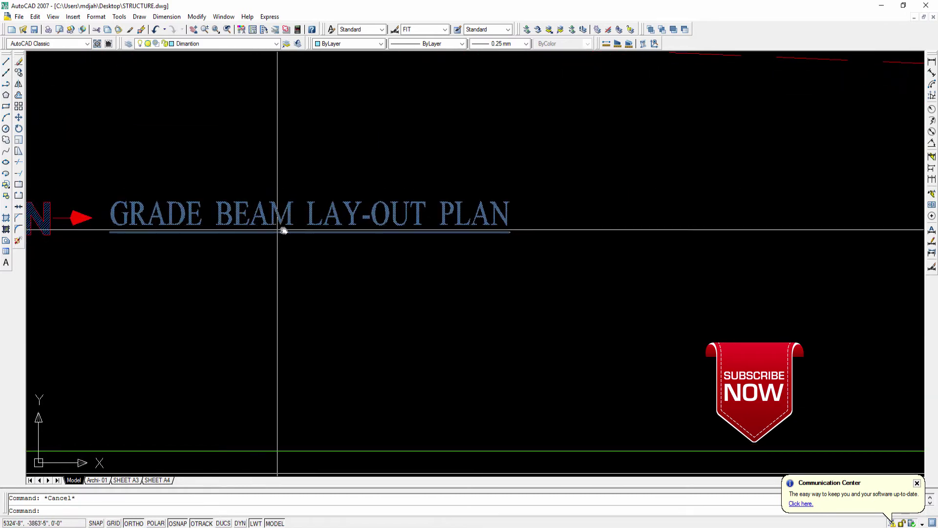
{"action": "middle_click_drag", "start_coordinate": [280, 226], "coordinate": [272, 224]}
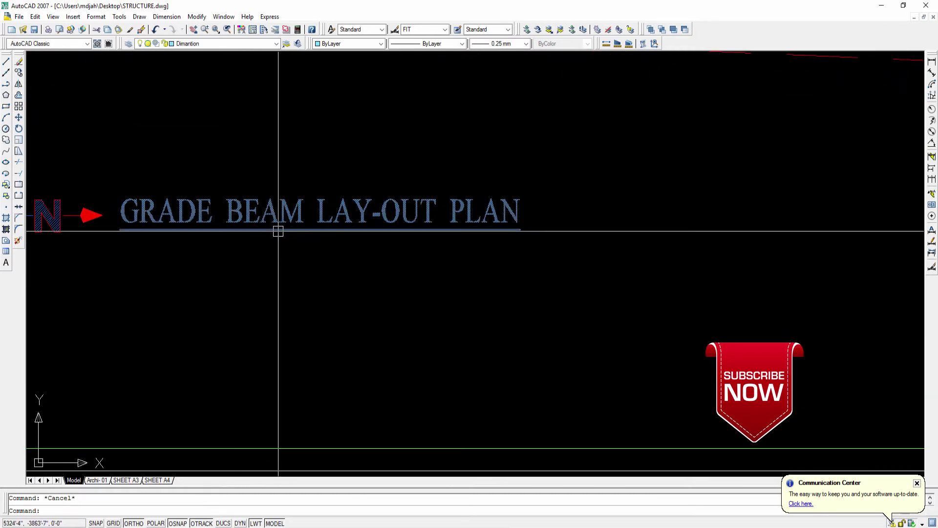
{"action": "double_click", "coordinate": [228, 213]}
{"action": "left_click", "coordinate": [195, 218]}
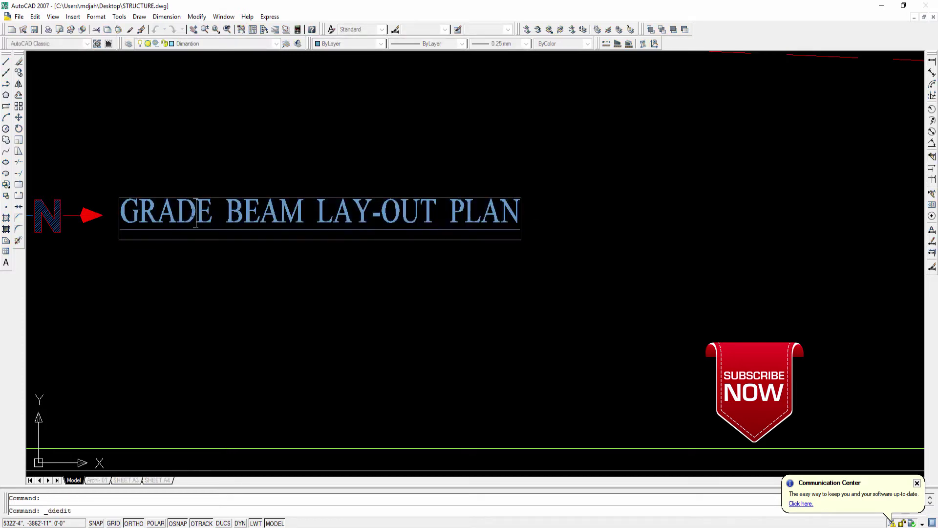
{"action": "left_click_drag", "start_coordinate": [195, 218], "coordinate": [177, 217]}
{"action": "key", "text": "Delete"}
{"action": "key", "text": "Return"}
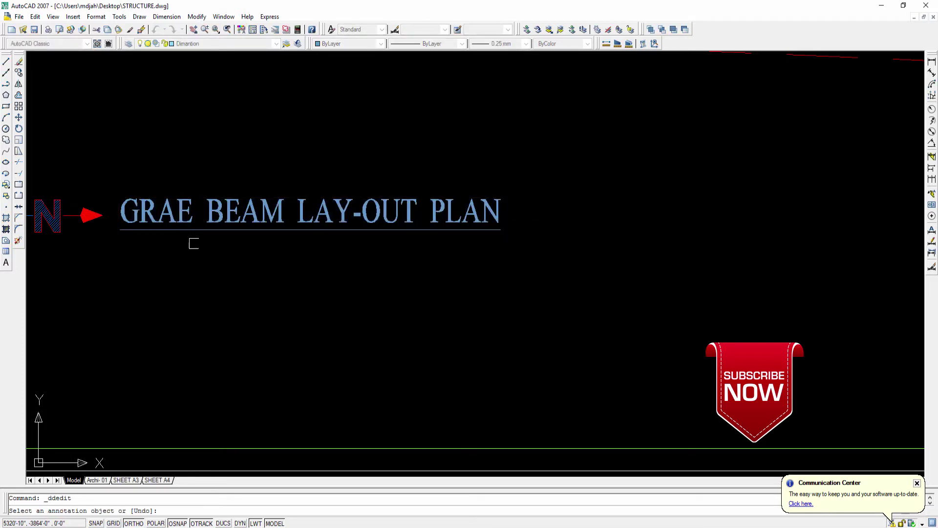
Leave text editing and select the misspelled title text
{"action": "scroll", "coordinate": [218, 236], "scroll_direction": "up", "scroll_amount": 2}
{"action": "middle_click_drag", "start_coordinate": [260, 246], "coordinate": [284, 251]}
{"action": "key", "text": "Escape"}
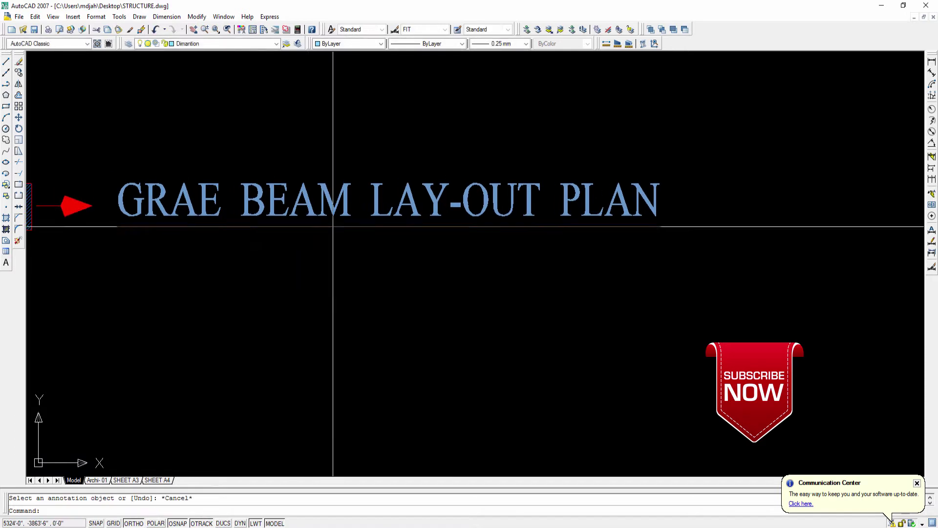
{"action": "left_click", "coordinate": [317, 219]}
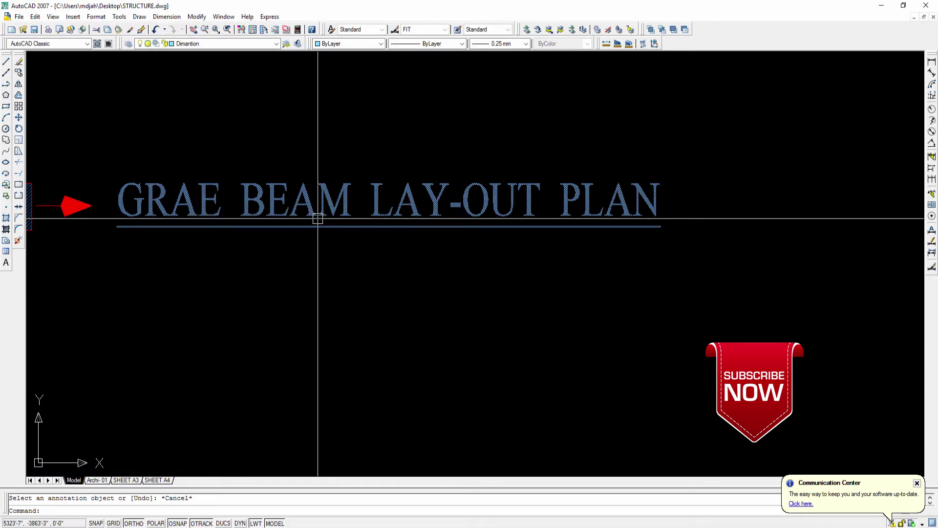
{"action": "key", "text": "Escape"}
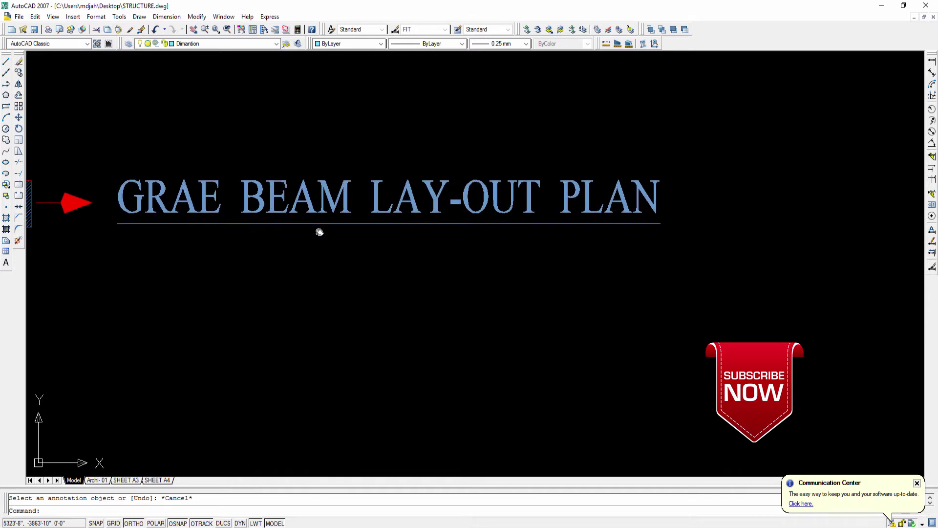
{"action": "middle_click_drag", "start_coordinate": [319, 230], "coordinate": [318, 224]}
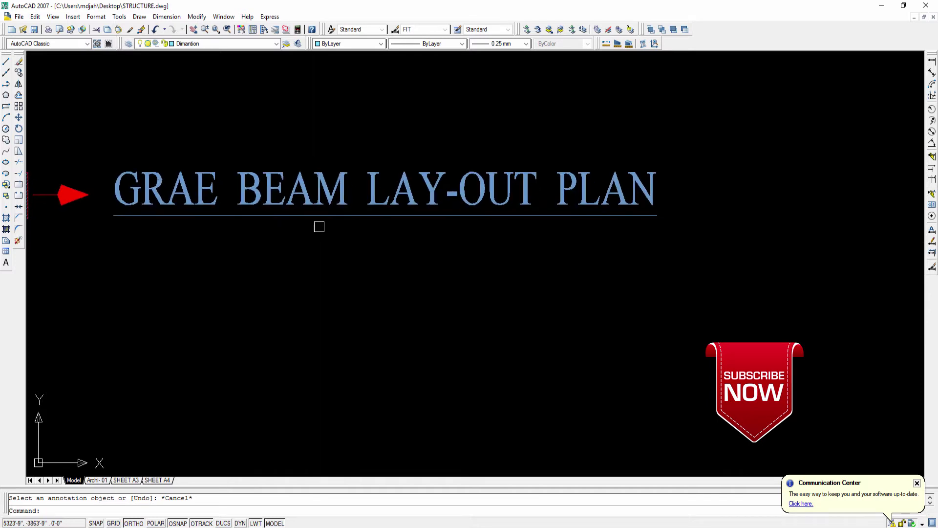
{"action": "left_click", "coordinate": [310, 201]}
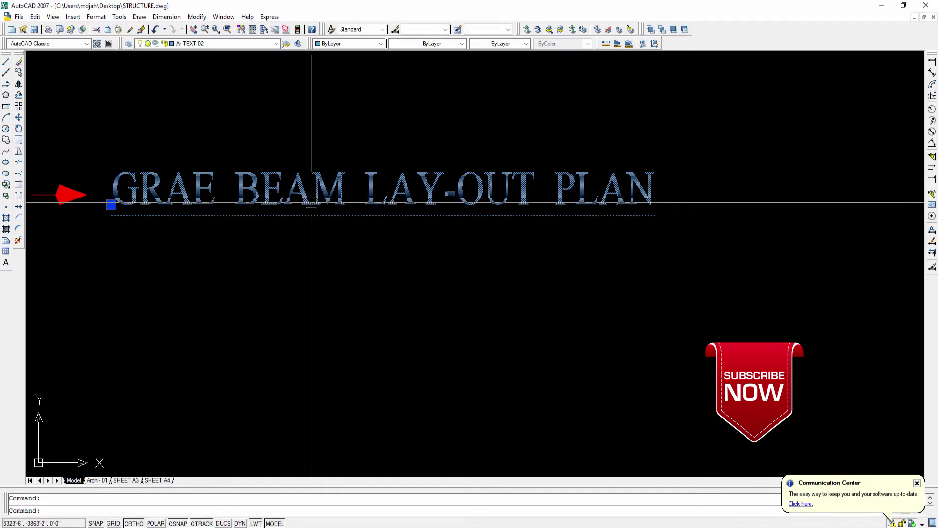
Spell-check the title from Tools, changing GRAE to GRADE and ignoring LAY-OUT
{"action": "left_click", "coordinate": [120, 17]}
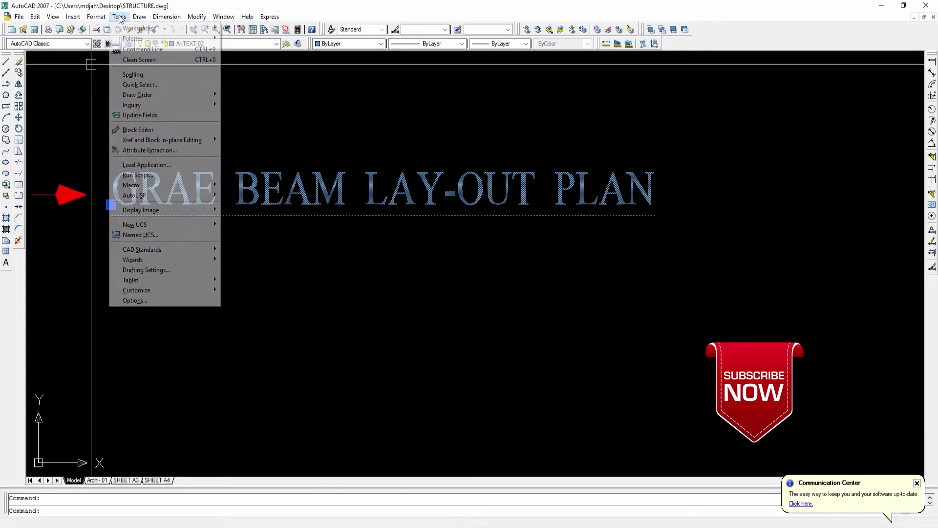
{"action": "left_click", "coordinate": [132, 75]}
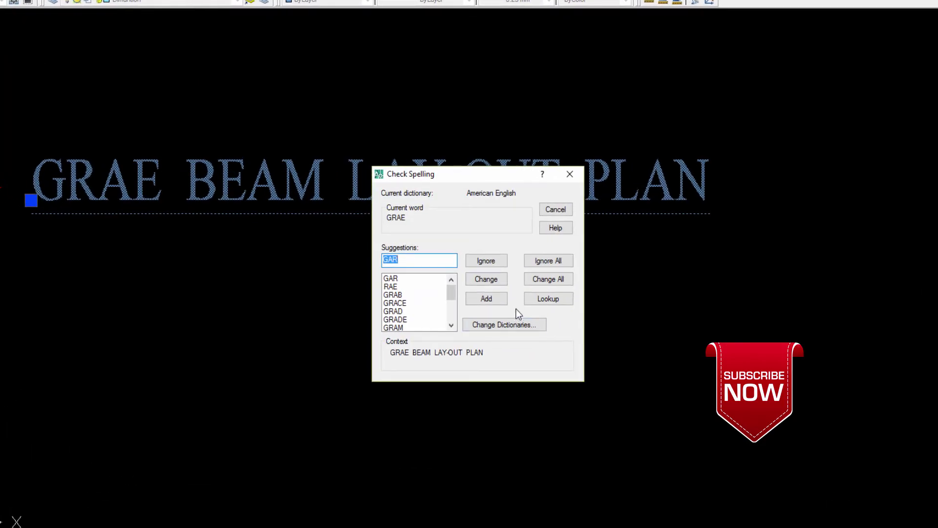
{"action": "left_click_drag", "start_coordinate": [450, 171], "coordinate": [435, 143]}
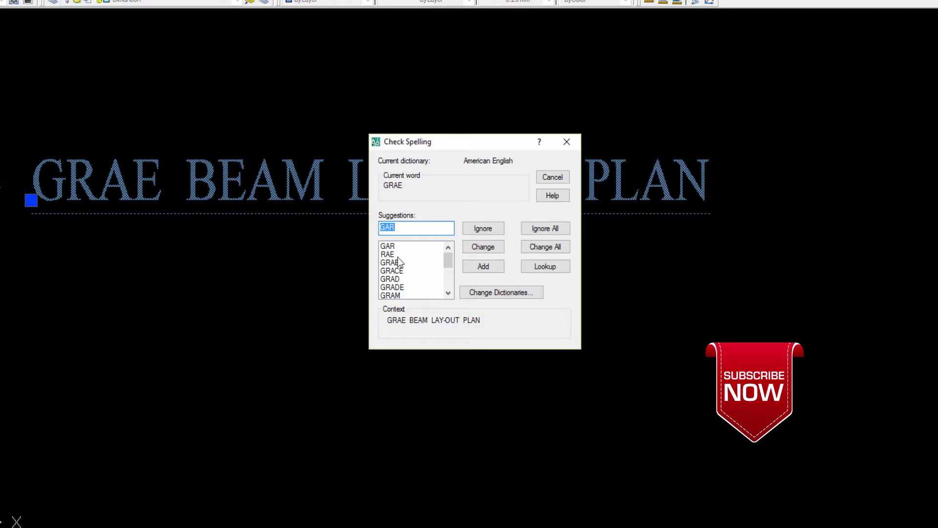
{"action": "scroll", "coordinate": [451, 262], "scroll_direction": "down", "scroll_amount": 1}
{"action": "left_click", "coordinate": [398, 271]}
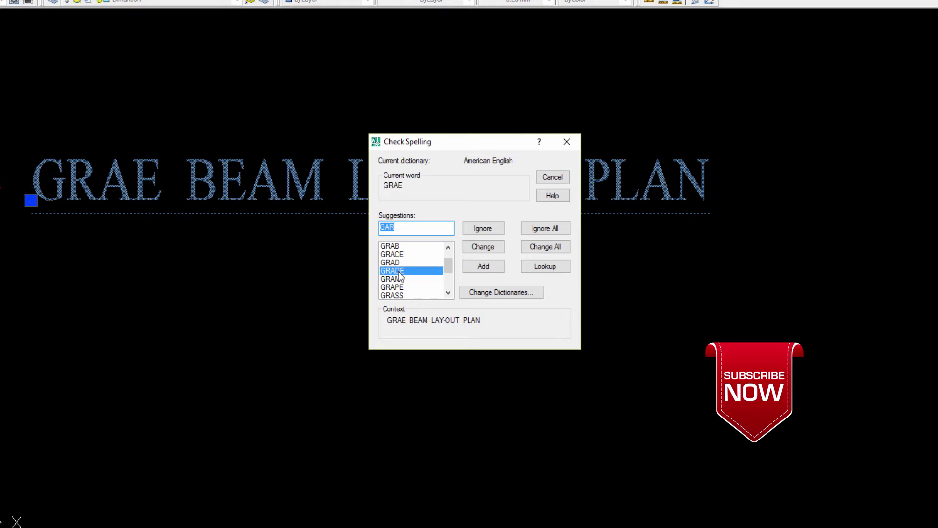
{"action": "left_click", "coordinate": [483, 248]}
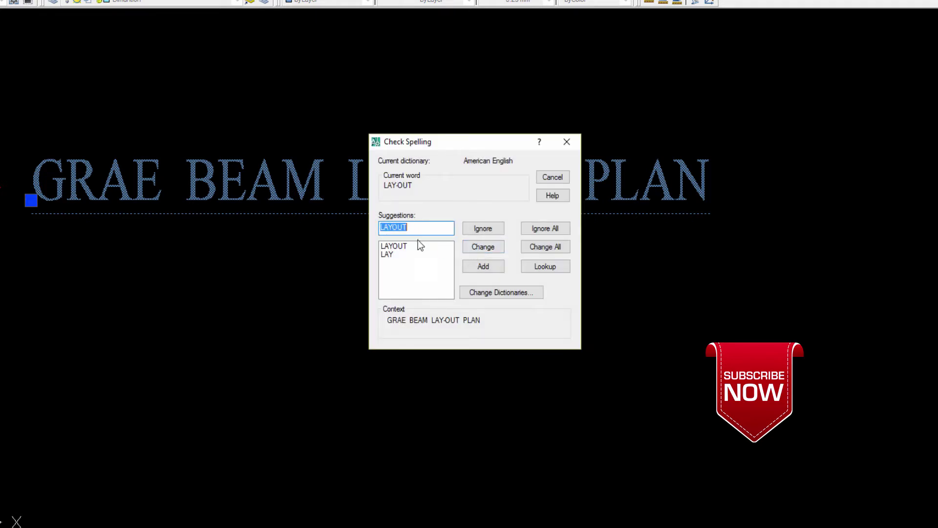
{"action": "left_click", "coordinate": [483, 229]}
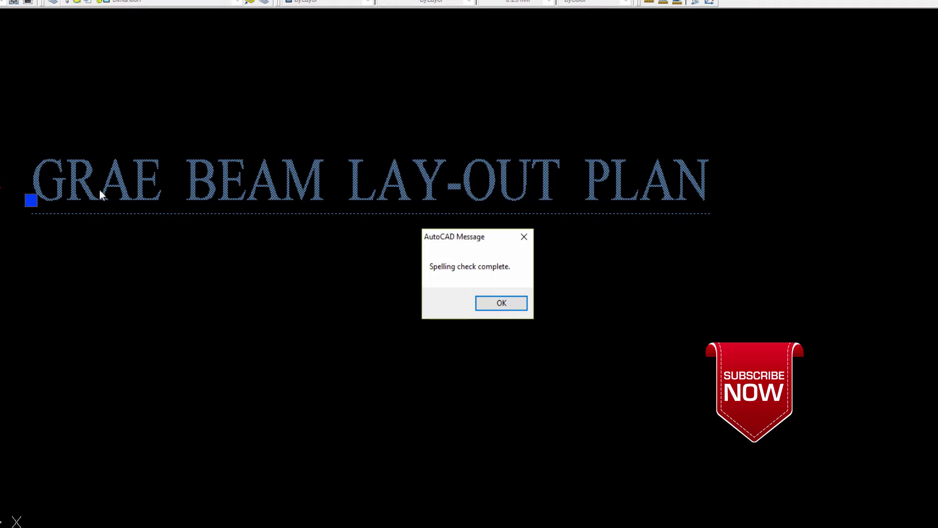
{"action": "left_click", "coordinate": [493, 304]}
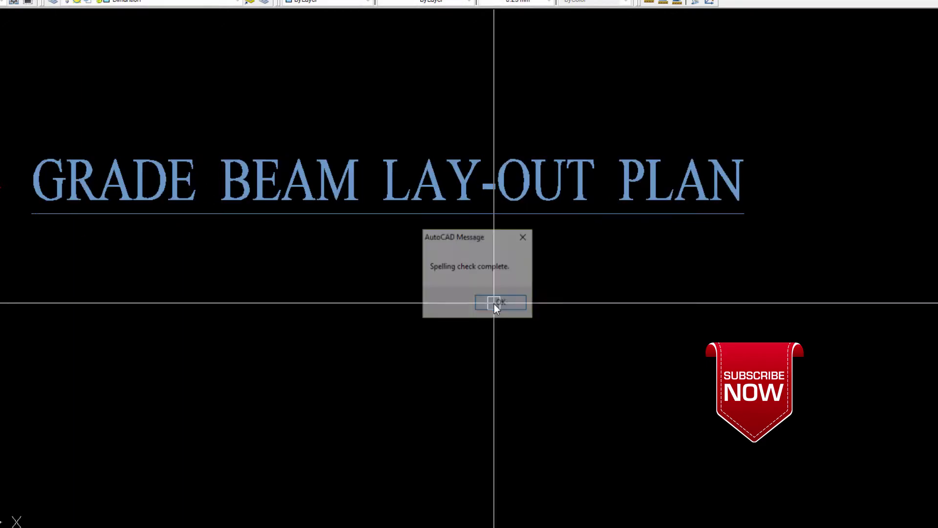
Reselect the title and rerun the SP spelling check, ignoring LAY-OUT again
{"action": "scroll", "coordinate": [186, 191], "scroll_direction": "down", "scroll_amount": 2}
{"action": "scroll", "coordinate": [204, 195], "scroll_direction": "down", "scroll_amount": 2}
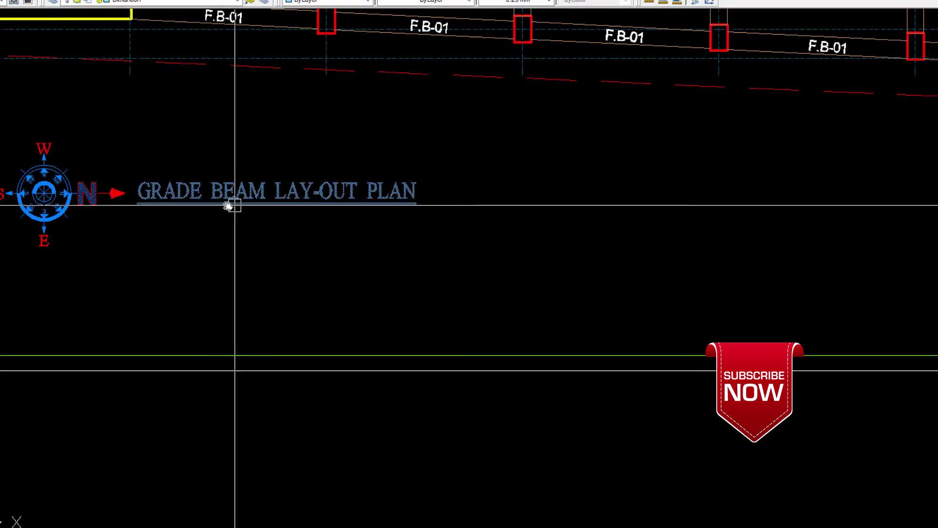
{"action": "scroll", "coordinate": [235, 203], "scroll_direction": "up", "scroll_amount": 2}
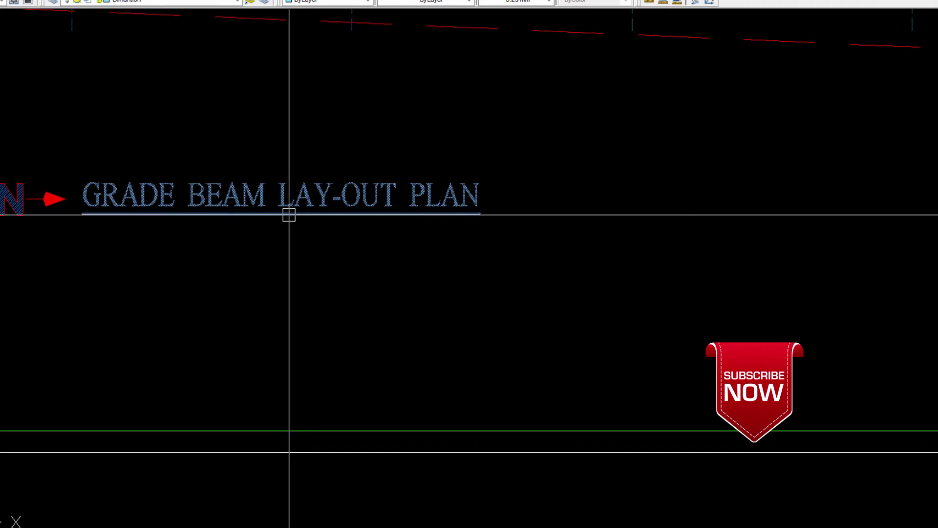
{"action": "middle_click_drag", "start_coordinate": [272, 224], "coordinate": [269, 235]}
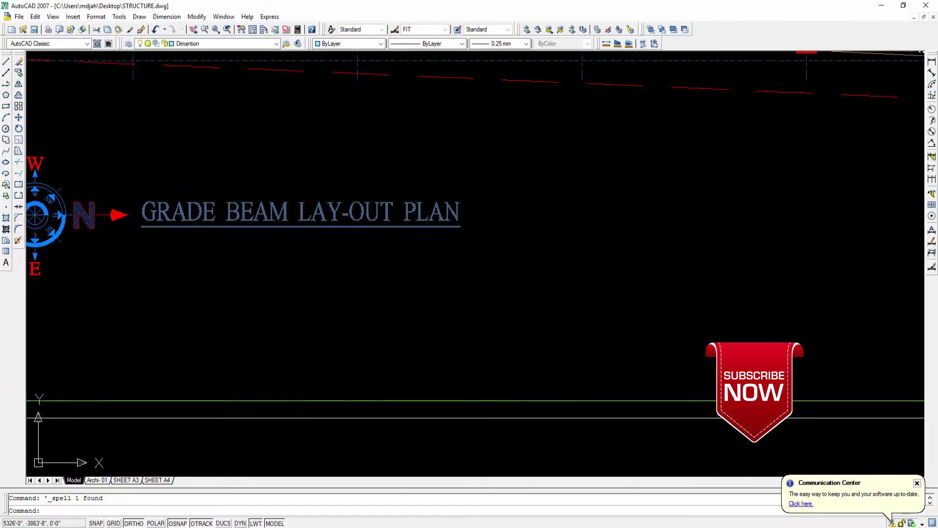
{"action": "left_click", "coordinate": [292, 225]}
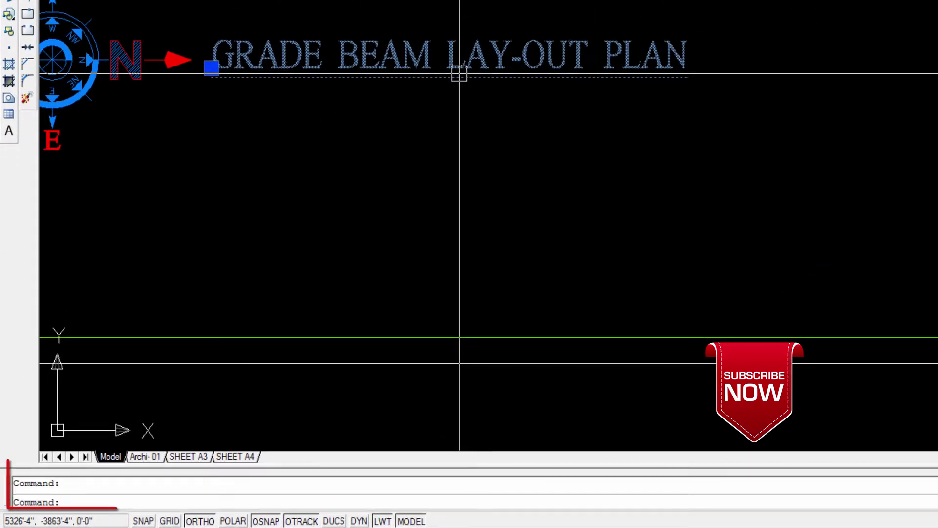
{"action": "type", "text": "S"}
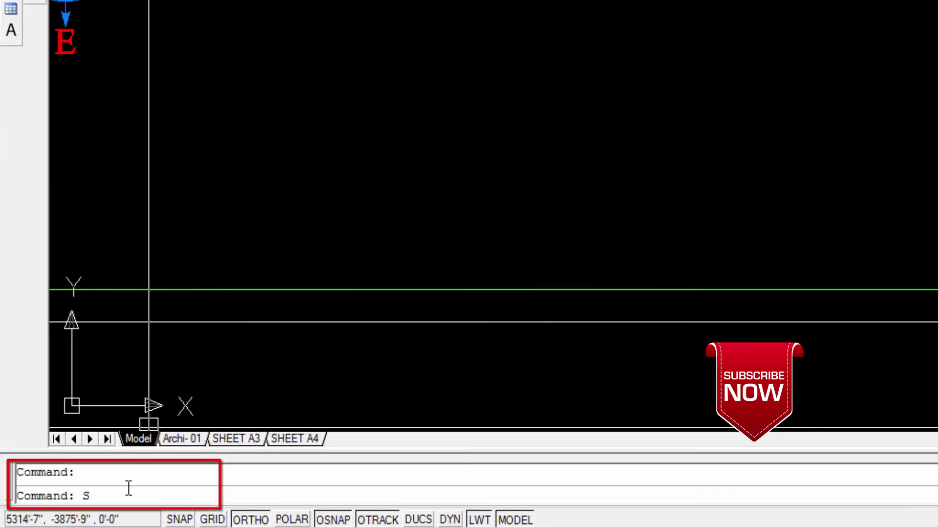
{"action": "type", "text": "P"}
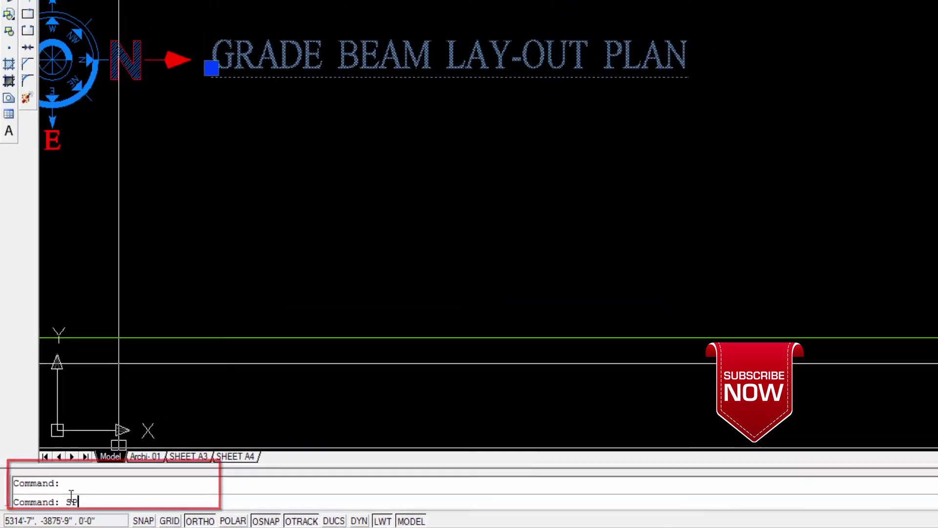
{"action": "key", "text": "Return"}
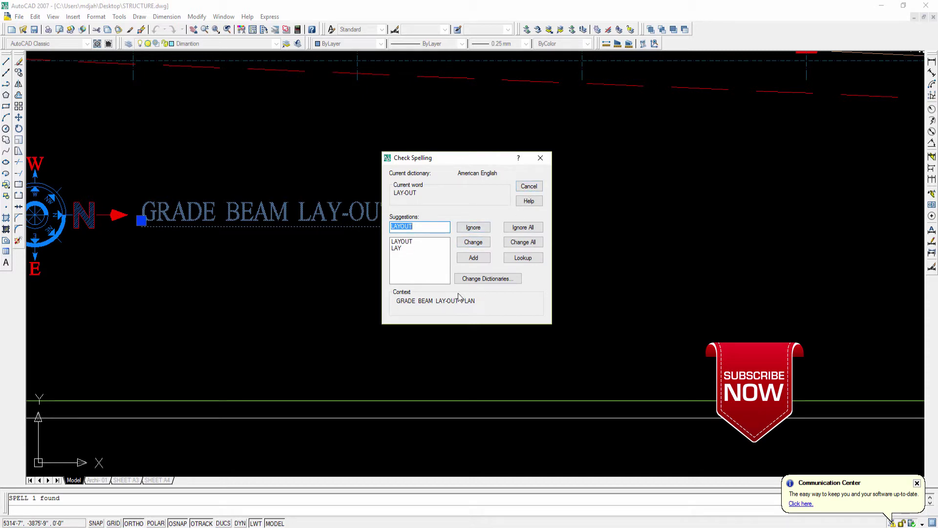
{"action": "left_click", "coordinate": [473, 228]}
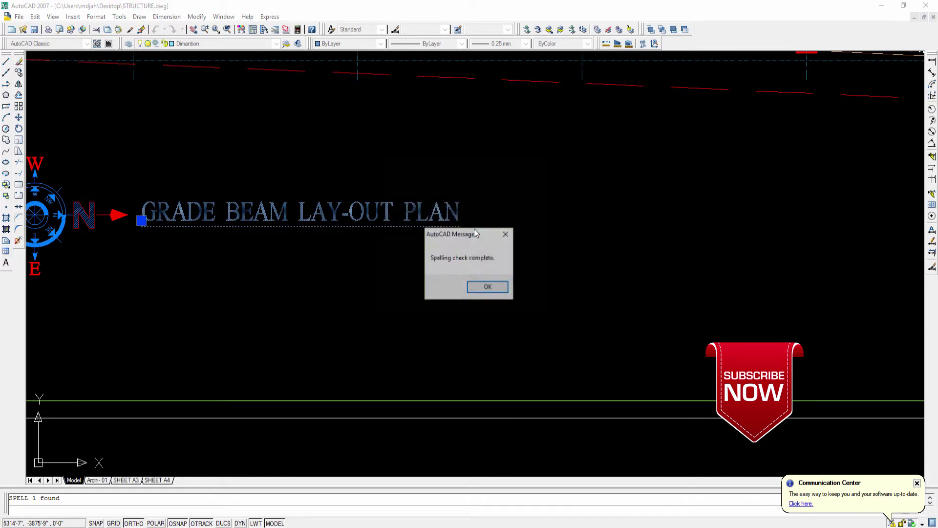
{"action": "left_click", "coordinate": [480, 286]}
{"action": "scroll", "coordinate": [382, 258], "scroll_direction": "down", "scroll_amount": 5}
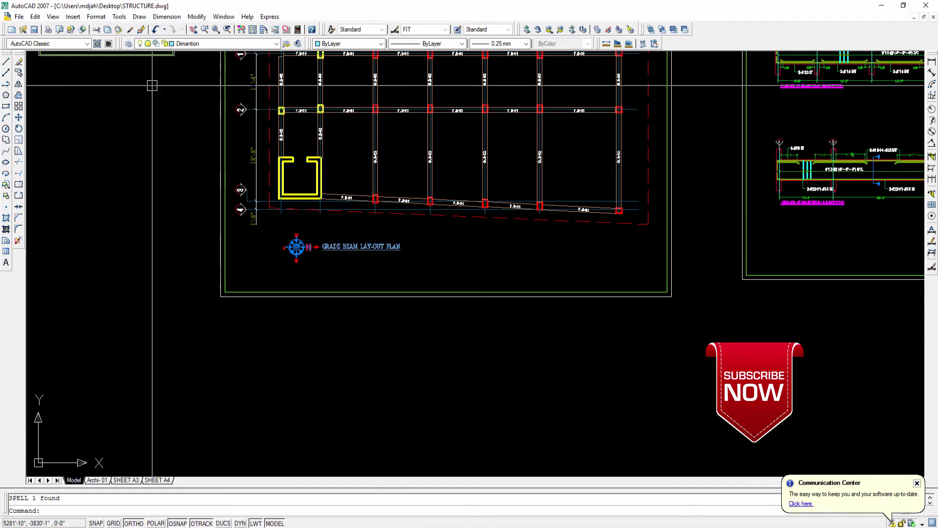
Close the Tools and Draw menus and start the Construction Line command from the Draw toolbar
{"action": "left_click", "coordinate": [120, 17]}
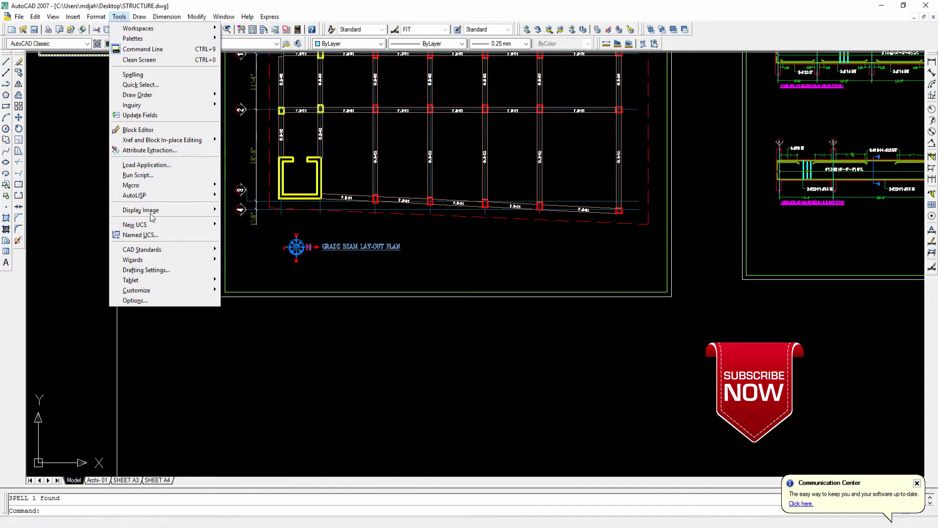
{"action": "left_click", "coordinate": [140, 17]}
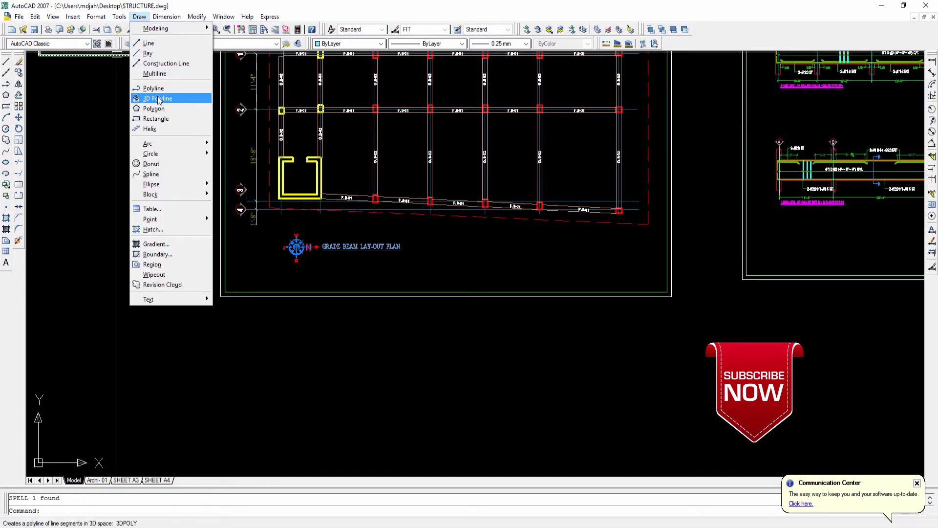
{"action": "left_click", "coordinate": [92, 140]}
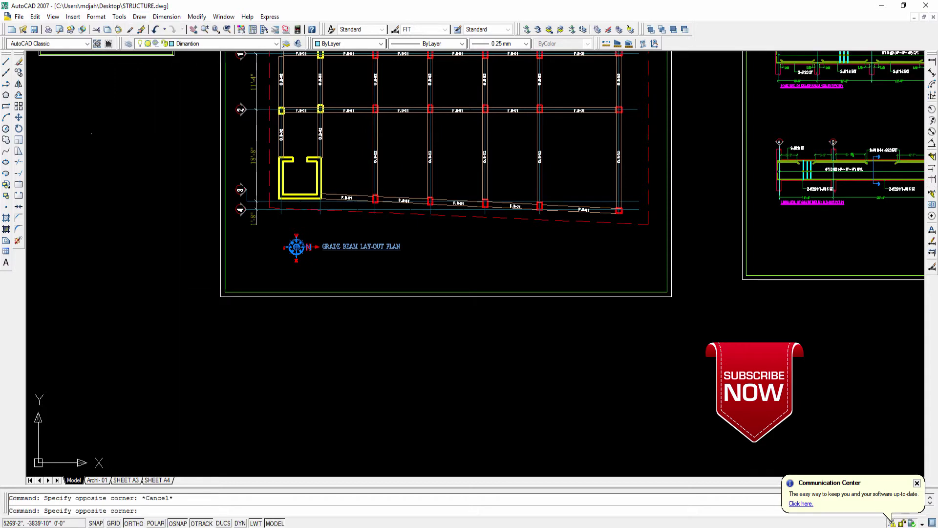
{"action": "middle_click_drag", "start_coordinate": [78, 127], "coordinate": [102, 142]}
{"action": "left_click", "coordinate": [93, 137]}
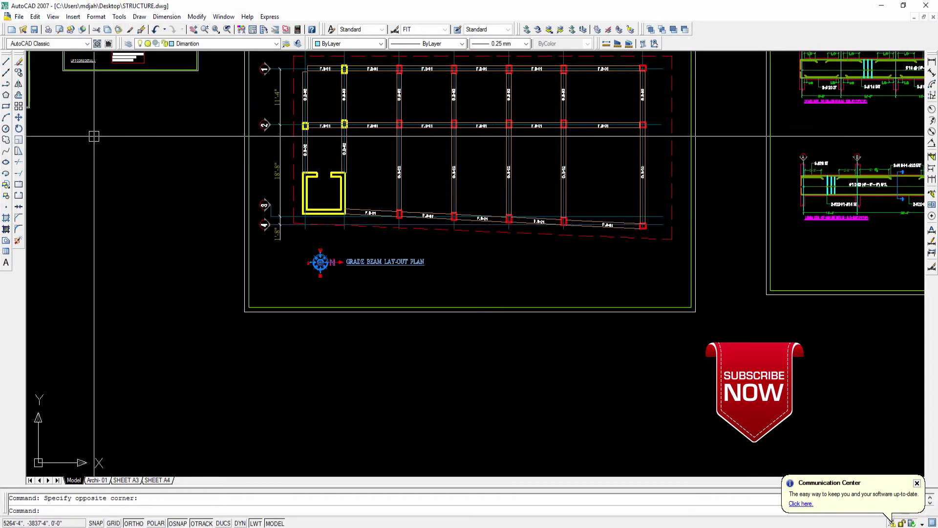
{"action": "left_click", "coordinate": [6, 73]}
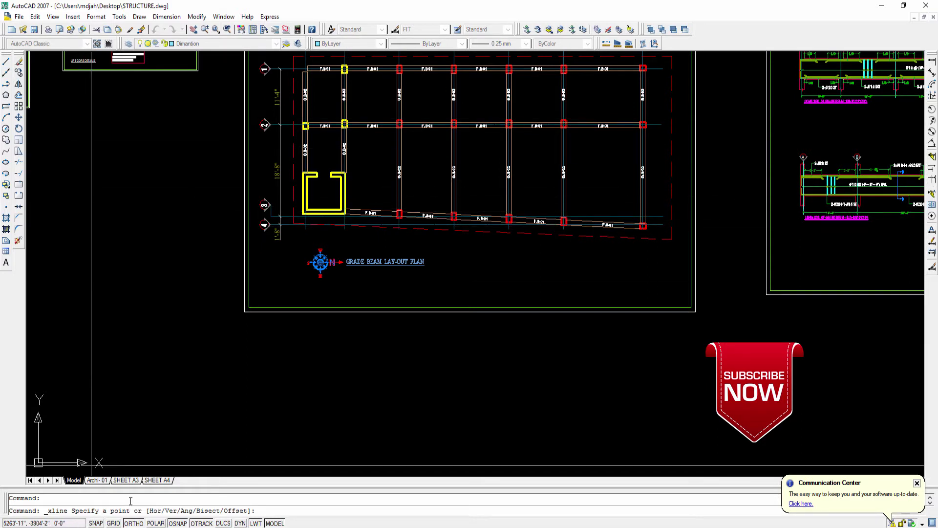
With Ortho off, fan five construction lines from a base point left of the plan
{"action": "left_click", "coordinate": [76, 282]}
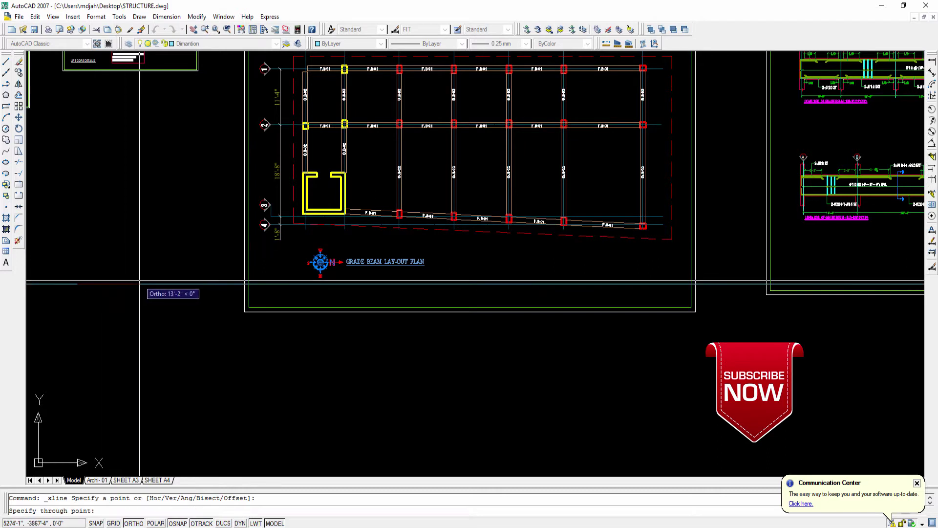
{"action": "key", "text": "F8"}
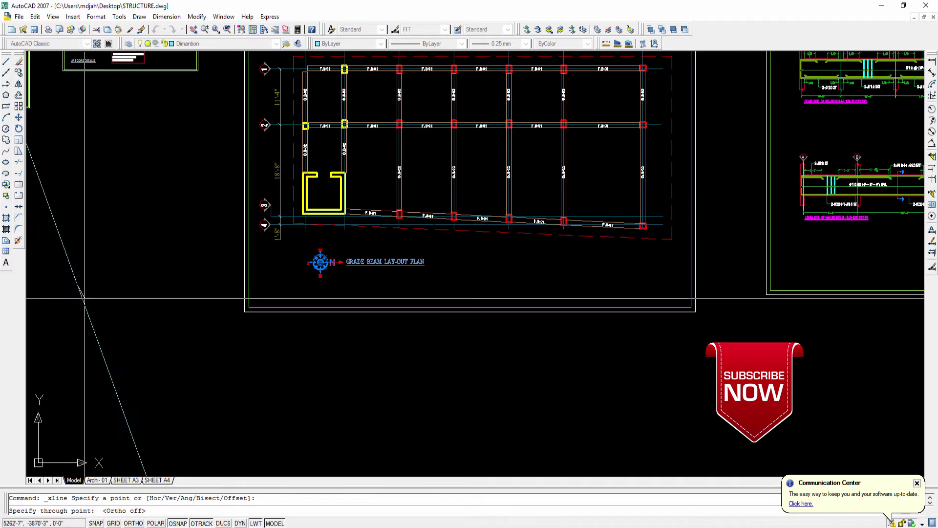
{"action": "scroll", "coordinate": [157, 224], "scroll_direction": "down", "scroll_amount": 5}
{"action": "scroll", "coordinate": [158, 224], "scroll_direction": "up", "scroll_amount": 4}
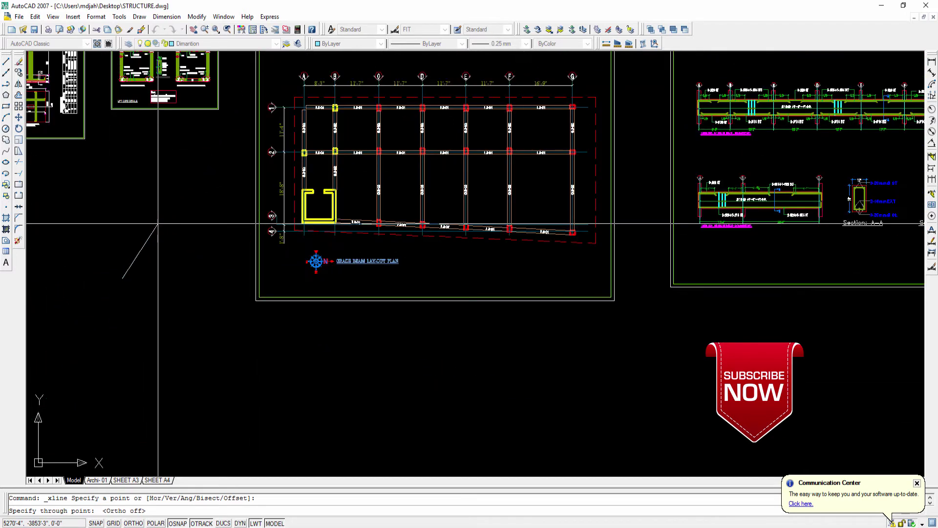
{"action": "left_click", "coordinate": [158, 224]}
{"action": "left_click", "coordinate": [166, 246]}
{"action": "left_click", "coordinate": [178, 253]}
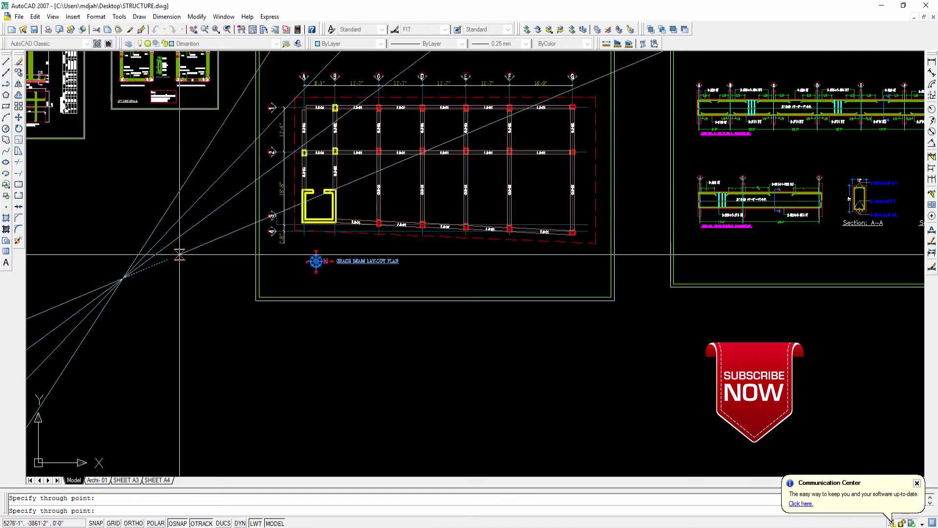
{"action": "left_click", "coordinate": [184, 270]}
{"action": "left_click", "coordinate": [186, 286]}
{"action": "key", "text": "Escape"}
{"action": "scroll", "coordinate": [125, 278], "scroll_direction": "up", "scroll_amount": 5}
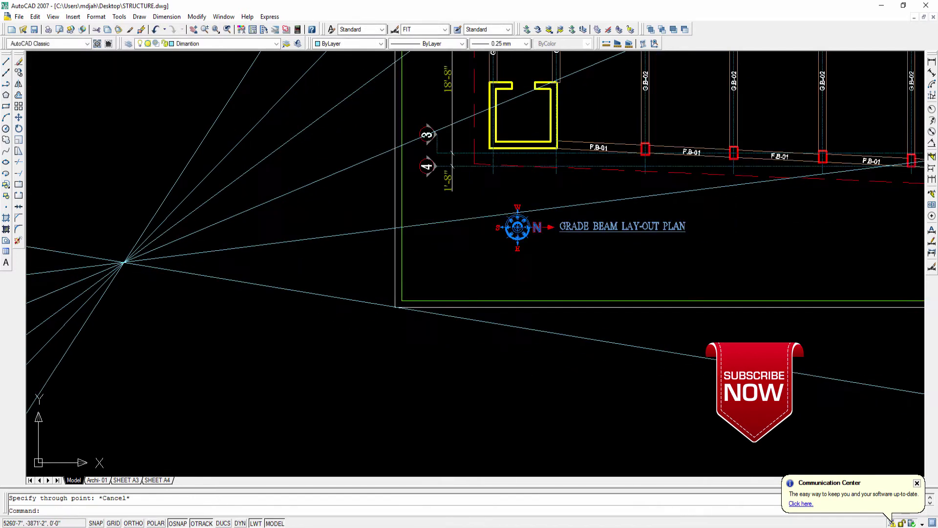
{"action": "scroll", "coordinate": [132, 225], "scroll_direction": "down", "scroll_amount": 5}
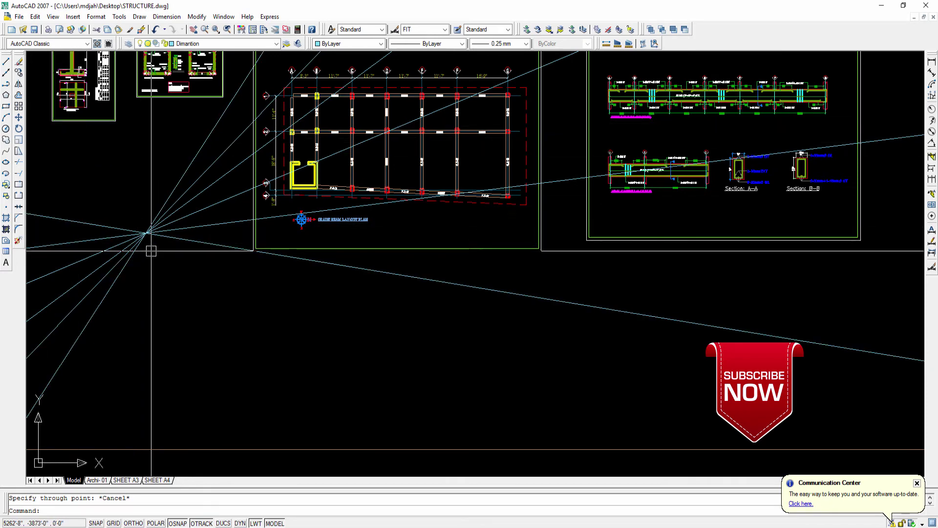
{"action": "left_click", "coordinate": [140, 17]}
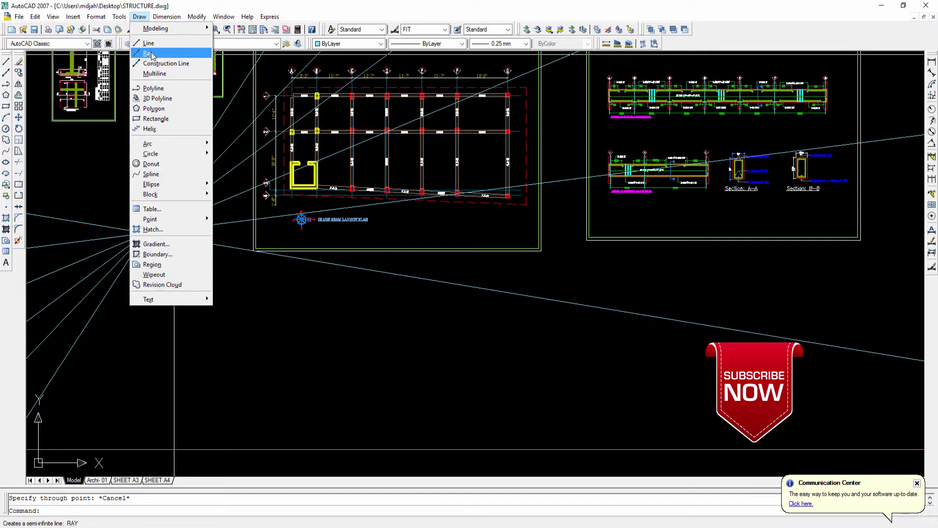
Start Ray from a point below the first fan and draw four rays up and right
{"action": "left_click", "coordinate": [149, 54]}
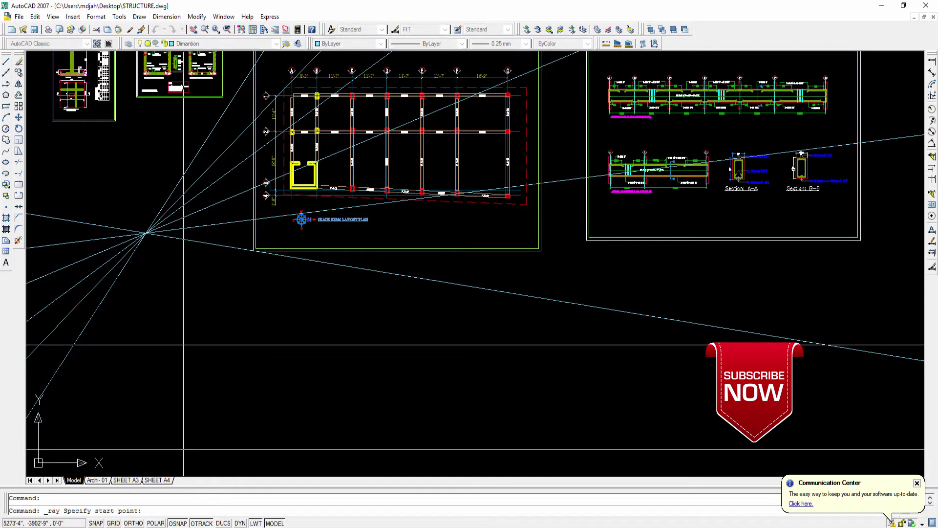
{"action": "left_click", "coordinate": [154, 379]}
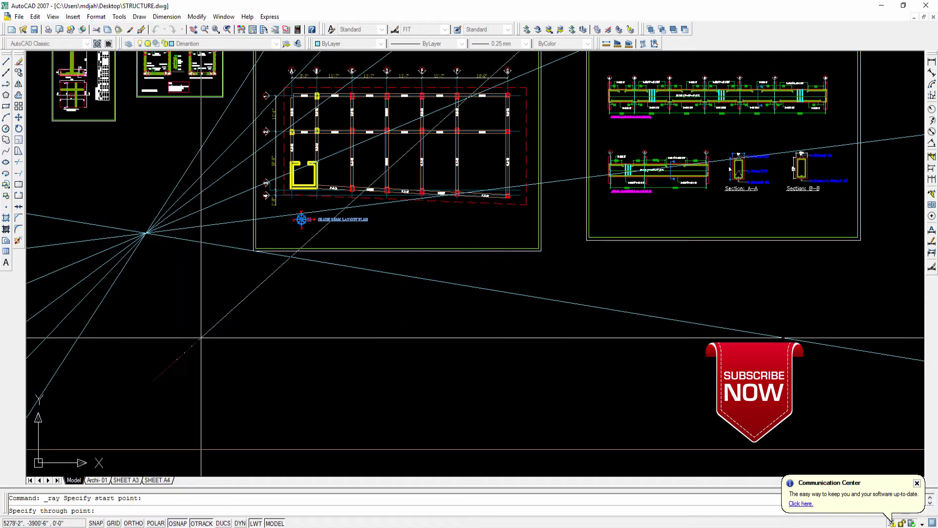
{"action": "key", "text": "F8"}
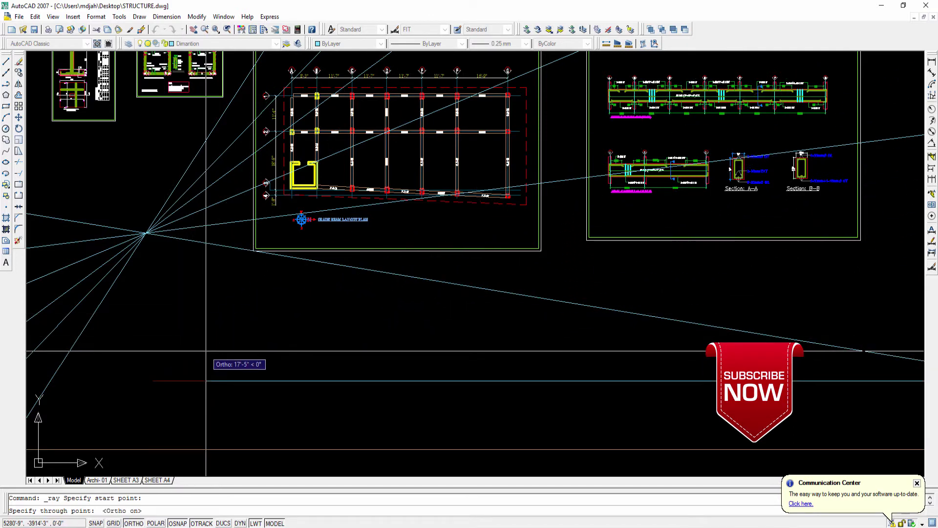
{"action": "key", "text": "F8"}
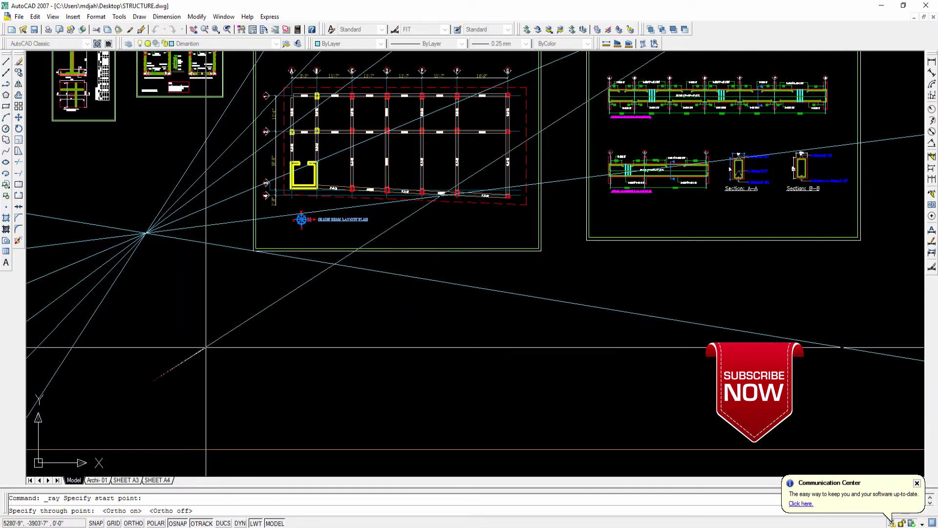
{"action": "left_click", "coordinate": [191, 319]}
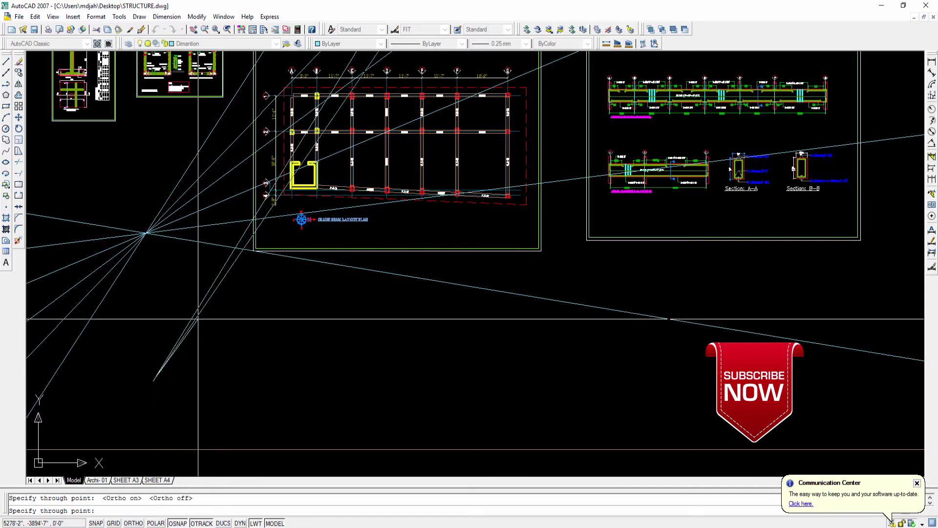
{"action": "left_click", "coordinate": [201, 323]}
{"action": "left_click", "coordinate": [217, 341]}
{"action": "left_click", "coordinate": [225, 349]}
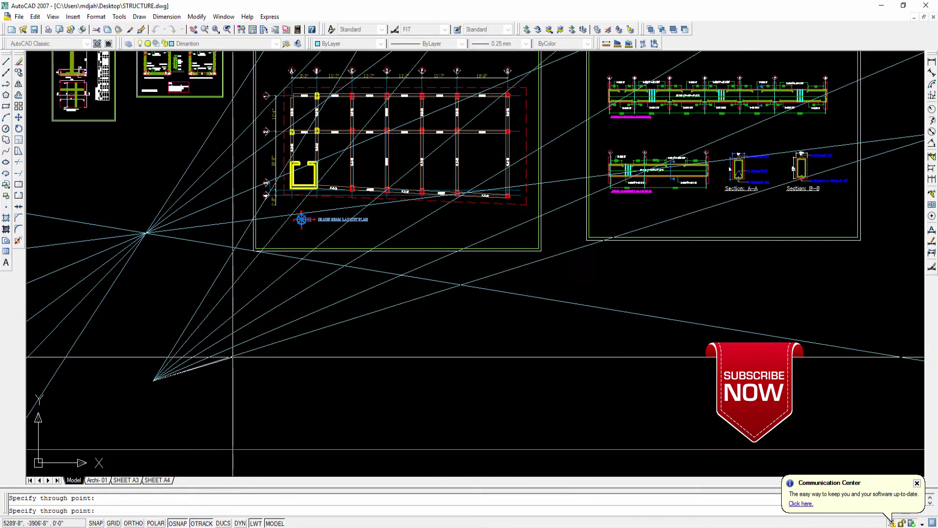
Add three more rays pointing right, finish the command, and pan the view
{"action": "middle_click_drag", "start_coordinate": [241, 339], "coordinate": [249, 272]}
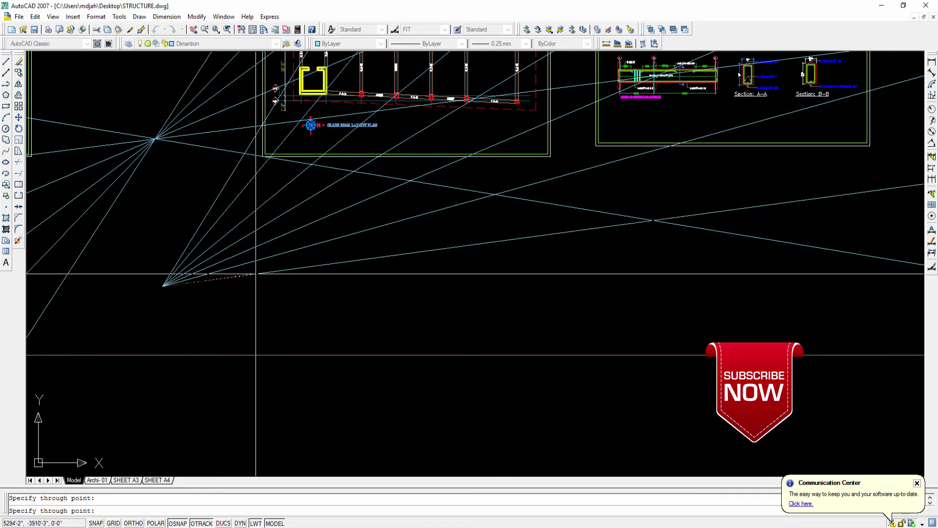
{"action": "left_click", "coordinate": [257, 274]}
{"action": "left_click", "coordinate": [270, 287]}
{"action": "left_click", "coordinate": [277, 306]}
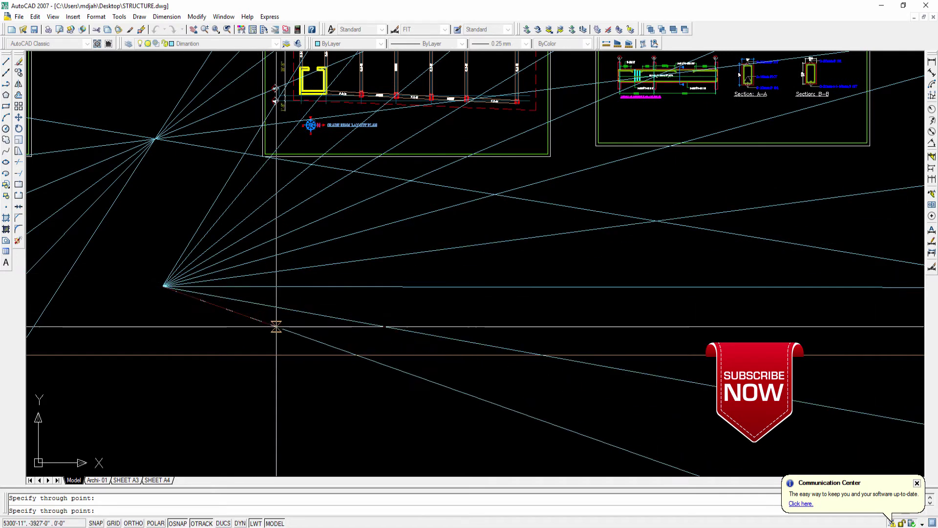
{"action": "key", "text": "Return"}
{"action": "middle_click_drag", "start_coordinate": [223, 312], "coordinate": [325, 333]}
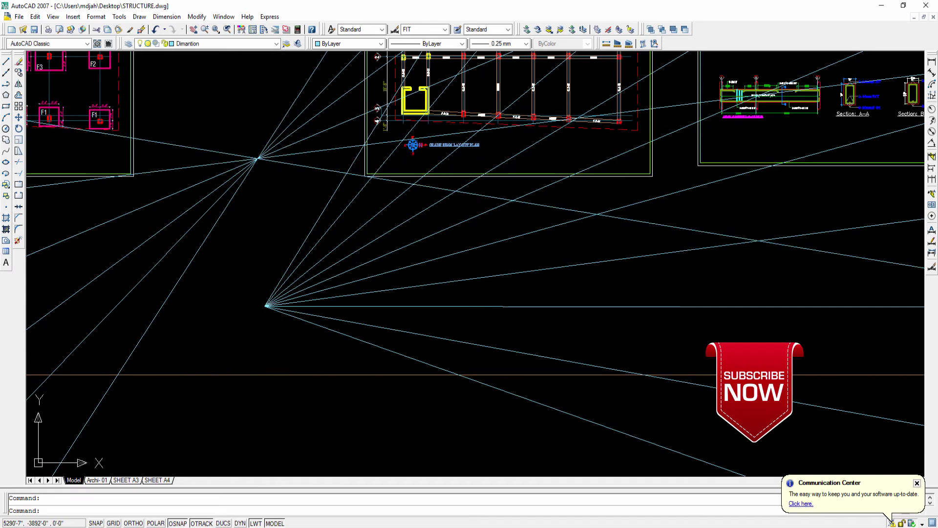
{"action": "scroll", "coordinate": [258, 147], "scroll_direction": "up", "scroll_amount": 2}
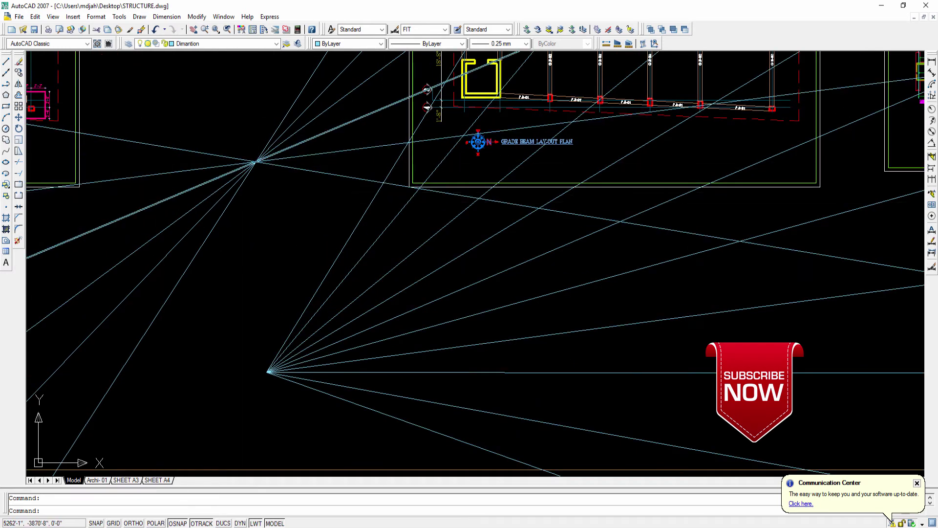
{"action": "mouse_move", "coordinate": [320, 274]}
{"action": "middle_mouse_down"}
{"action": "mouse_move", "coordinate": [286, 208]}
{"action": "mouse_move", "coordinate": [264, 288]}
{"action": "middle_mouse_up"}
Draw a short test line below the first fan's apex, try TRIM, then erase it
{"action": "key", "text": "Escape"}
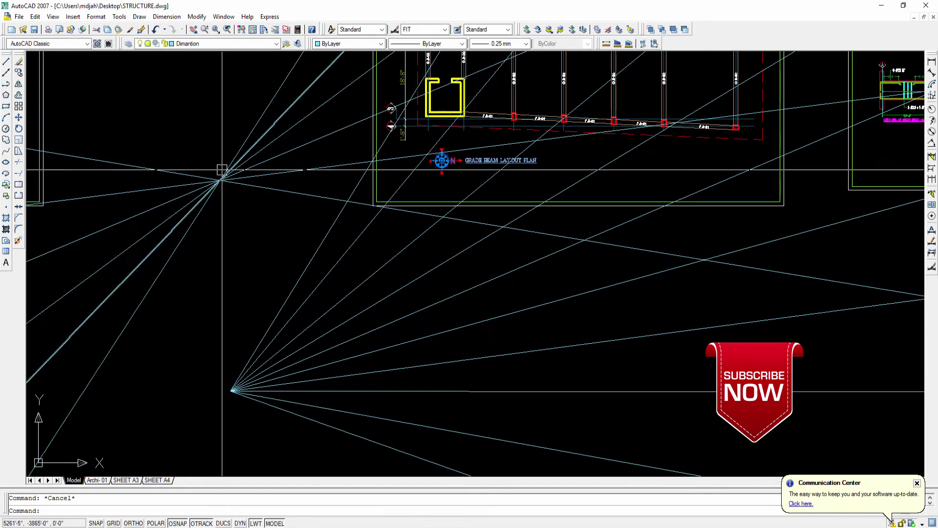
{"action": "type", "text": "l"}
{"action": "key", "text": "Return"}
{"action": "left_click", "coordinate": [220, 180]}
{"action": "left_click", "coordinate": [249, 257]}
{"action": "key", "text": "Escape"}
{"action": "key", "text": "Escape"}
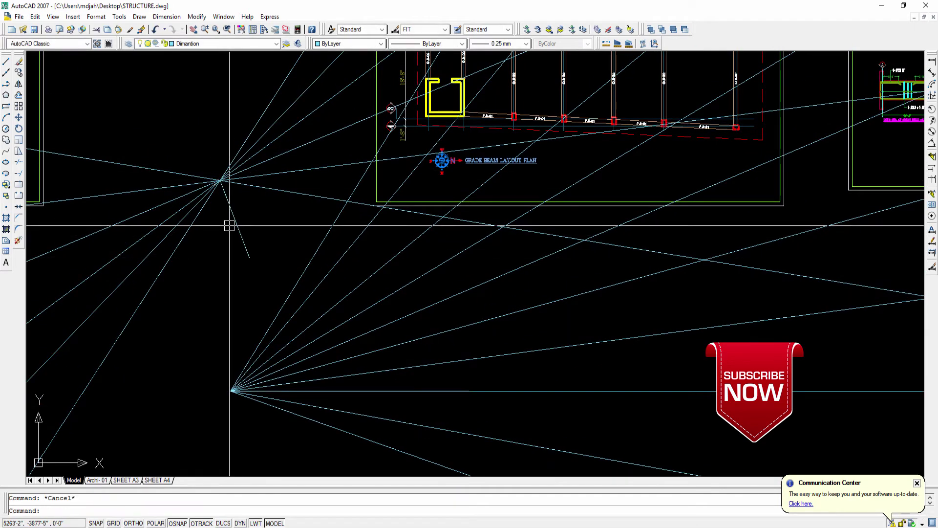
{"action": "type", "text": "tr"}
{"action": "key", "text": "Return"}
{"action": "left_click", "coordinate": [234, 218]}
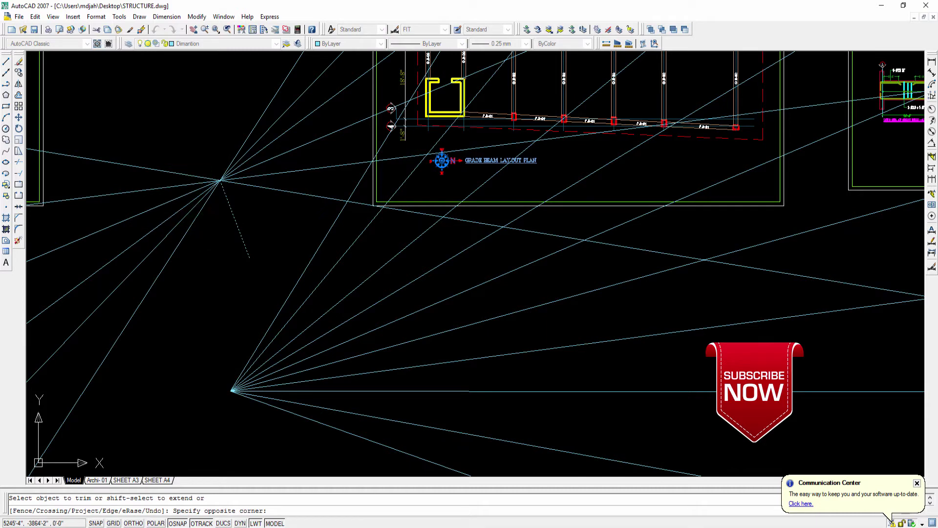
{"action": "middle_click_drag", "start_coordinate": [209, 201], "coordinate": [195, 231]}
{"action": "key", "text": "Escape"}
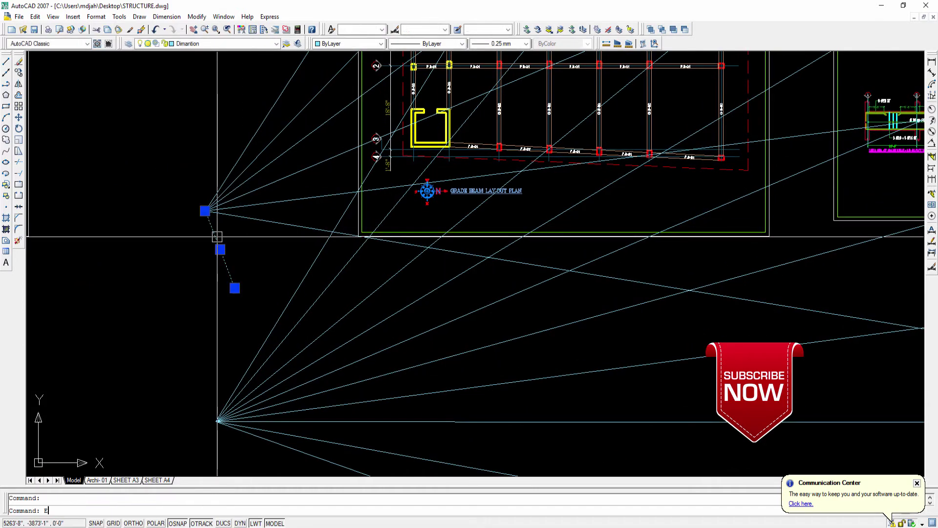
{"action": "type", "text": "e"}
{"action": "key", "text": "Return"}
Erase all 16 construction lines and rays
{"action": "scroll", "coordinate": [217, 237], "scroll_direction": "down", "scroll_amount": 5}
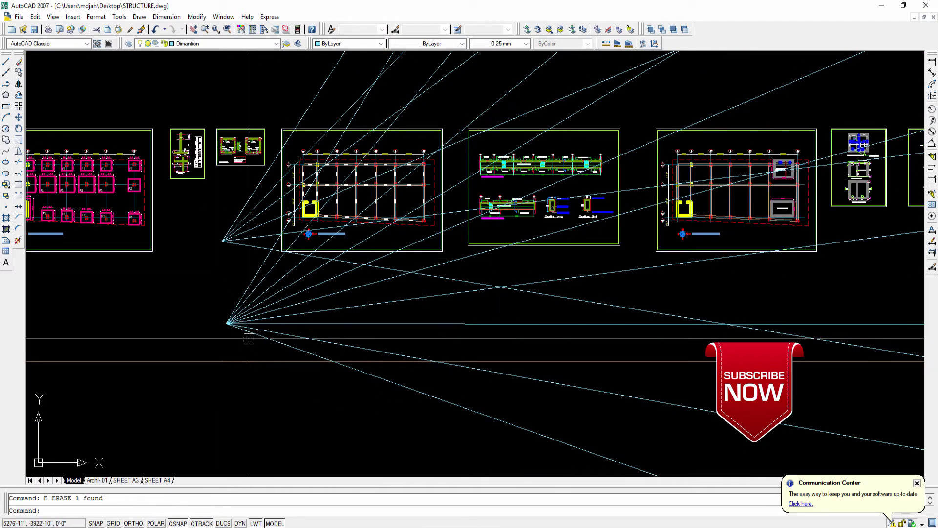
{"action": "scroll", "coordinate": [249, 338], "scroll_direction": "up", "scroll_amount": 3}
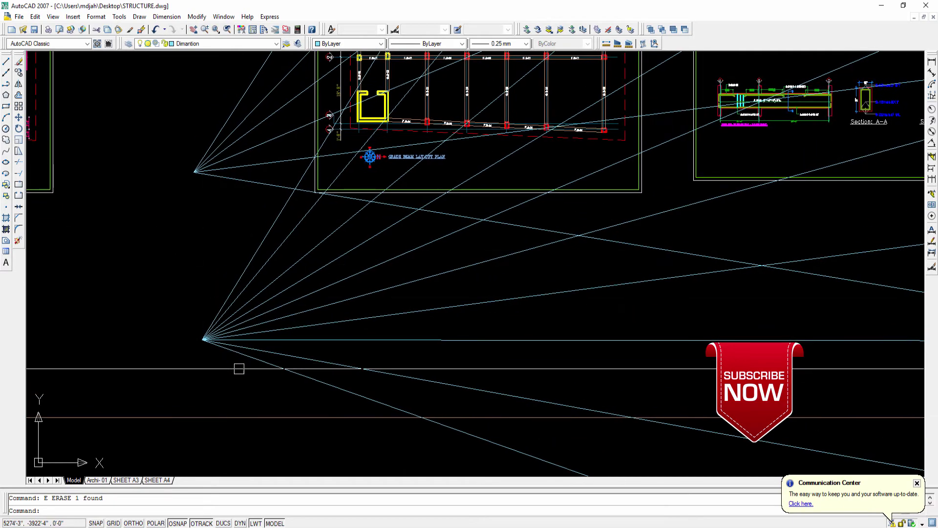
{"action": "type", "text": "e"}
{"action": "key", "text": "Return"}
{"action": "left_click", "coordinate": [139, 16]}
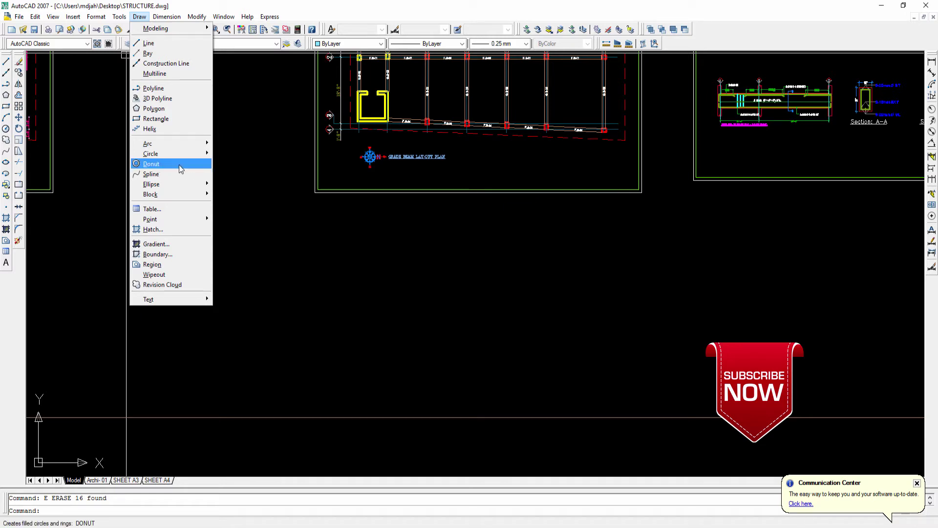
Slide the view right and zoom into the C1 column section detail
{"action": "left_click", "coordinate": [263, 151]}
{"action": "left_click", "coordinate": [256, 144]}
{"action": "scroll", "coordinate": [255, 146], "scroll_direction": "down", "scroll_amount": 5}
{"action": "scroll", "coordinate": [233, 147], "scroll_direction": "up", "scroll_amount": 3}
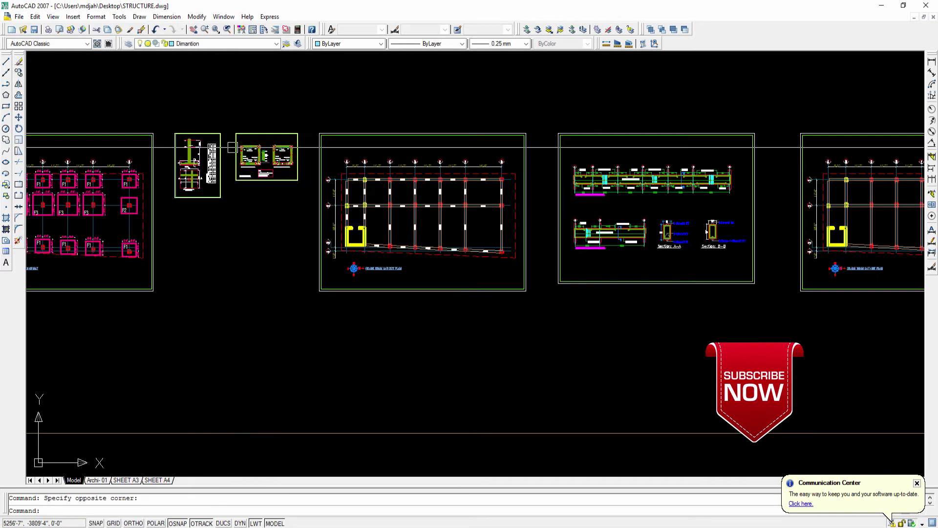
{"action": "middle_click_drag", "start_coordinate": [233, 147], "coordinate": [609, 162]}
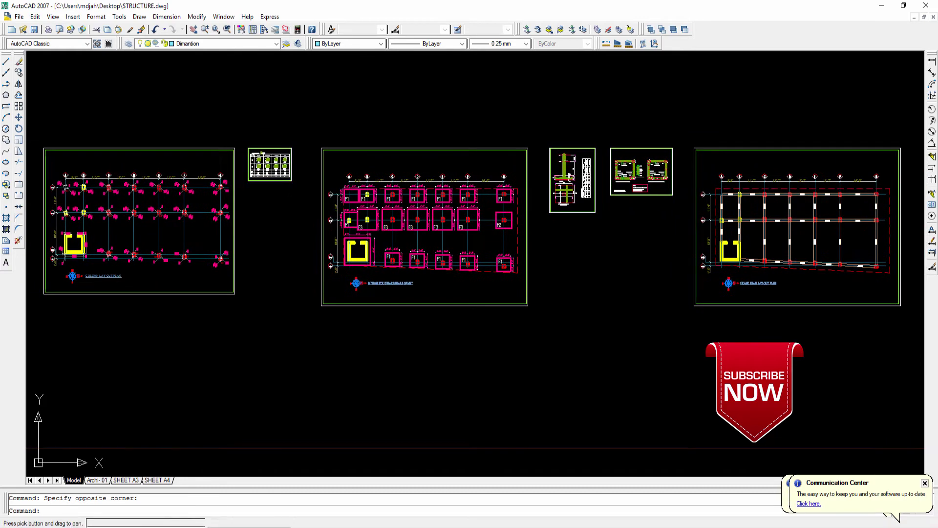
{"action": "scroll", "coordinate": [263, 161], "scroll_direction": "up", "scroll_amount": 10}
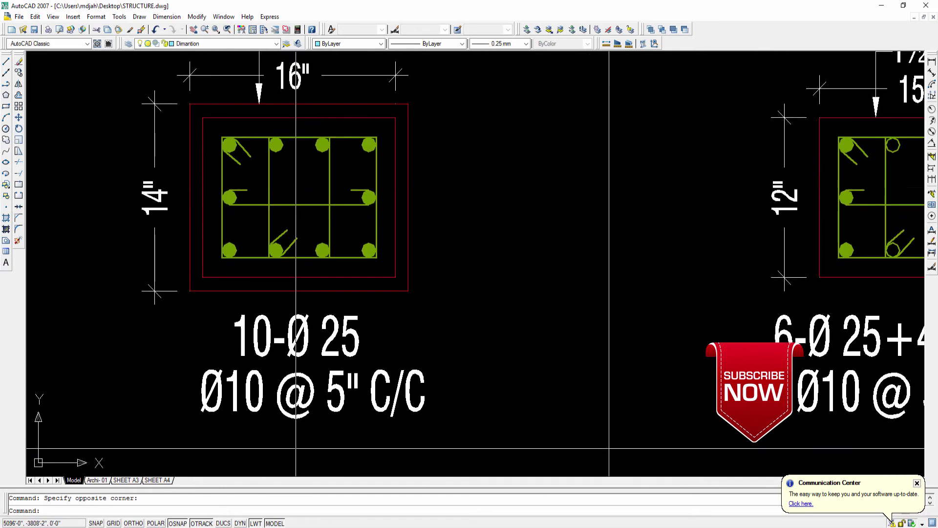
{"action": "scroll", "coordinate": [281, 156], "scroll_direction": "down", "scroll_amount": 1}
{"action": "scroll", "coordinate": [281, 159], "scroll_direction": "up", "scroll_amount": 6}
{"action": "scroll", "coordinate": [274, 129], "scroll_direction": "down", "scroll_amount": 4}
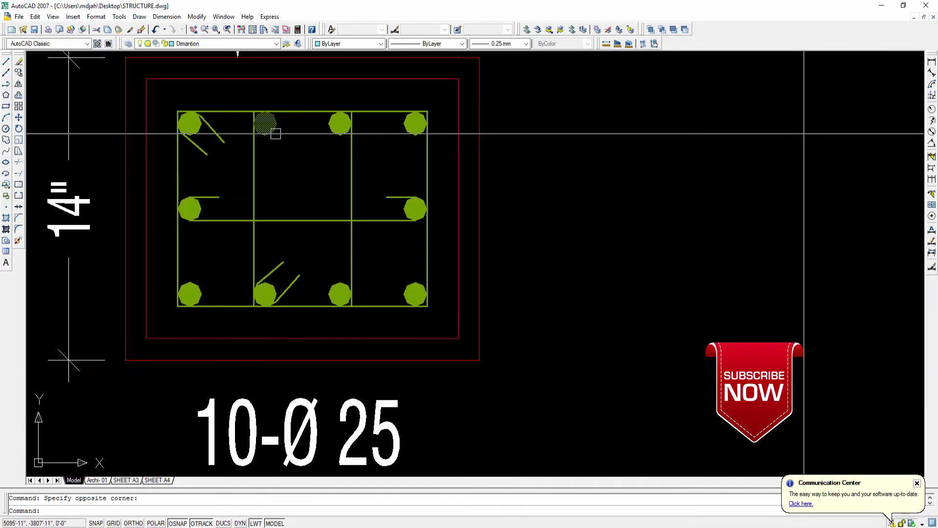
{"action": "scroll", "coordinate": [276, 133], "scroll_direction": "up", "scroll_amount": 3}
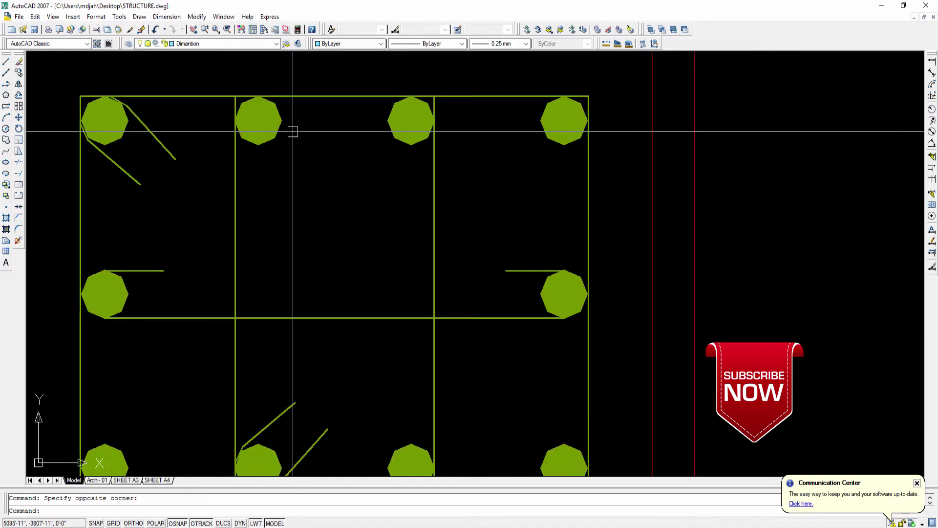
Regenerate the drawing so the C1 rebar bars display as smooth circles
{"action": "type", "text": "E"}
{"action": "key", "text": "Return"}
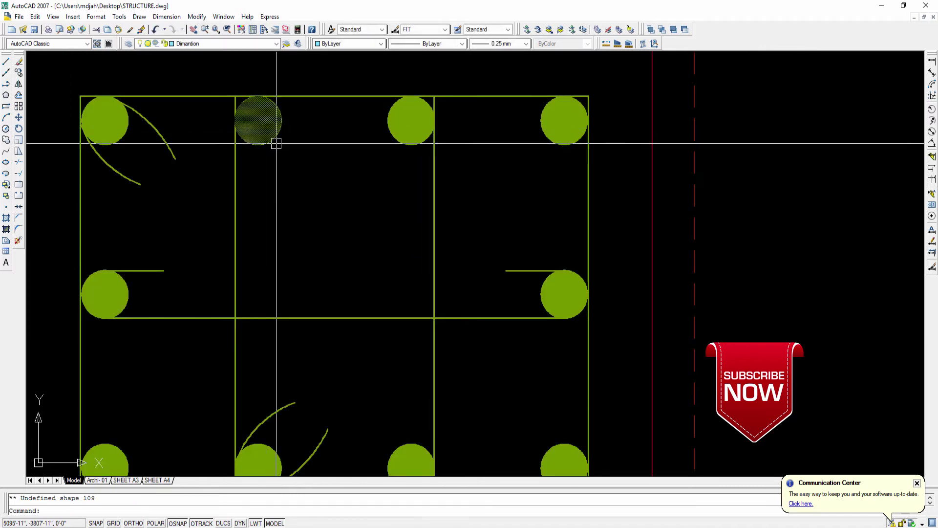
{"action": "scroll", "coordinate": [298, 133], "scroll_direction": "down", "scroll_amount": 4}
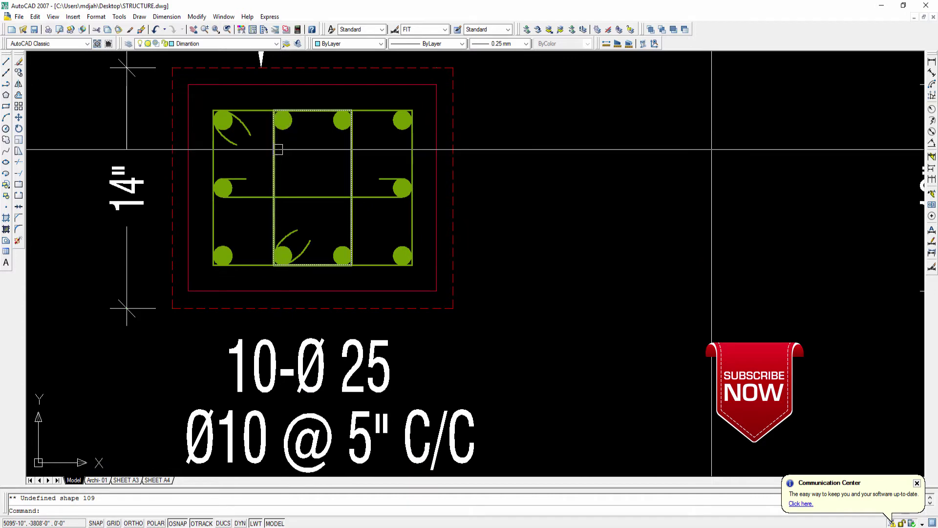
{"action": "scroll", "coordinate": [292, 152], "scroll_direction": "down", "scroll_amount": 4}
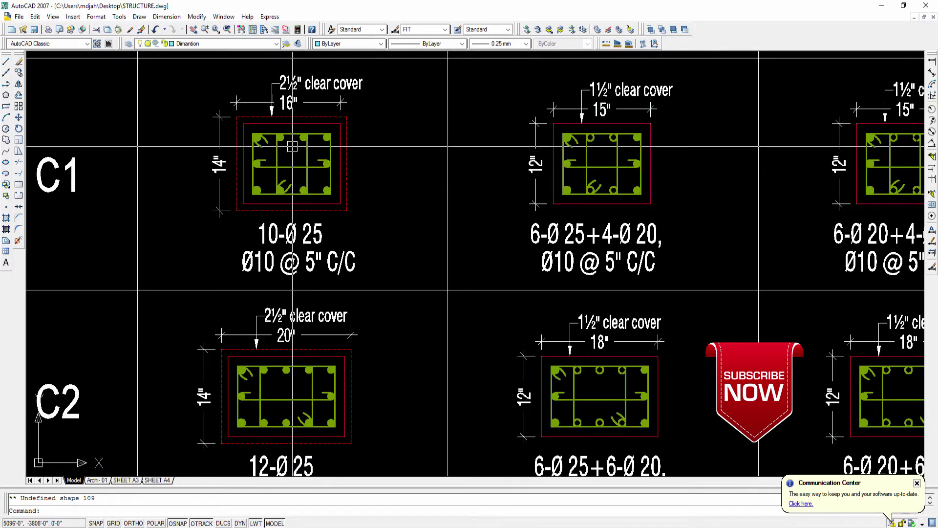
{"action": "scroll", "coordinate": [293, 146], "scroll_direction": "up", "scroll_amount": 8}
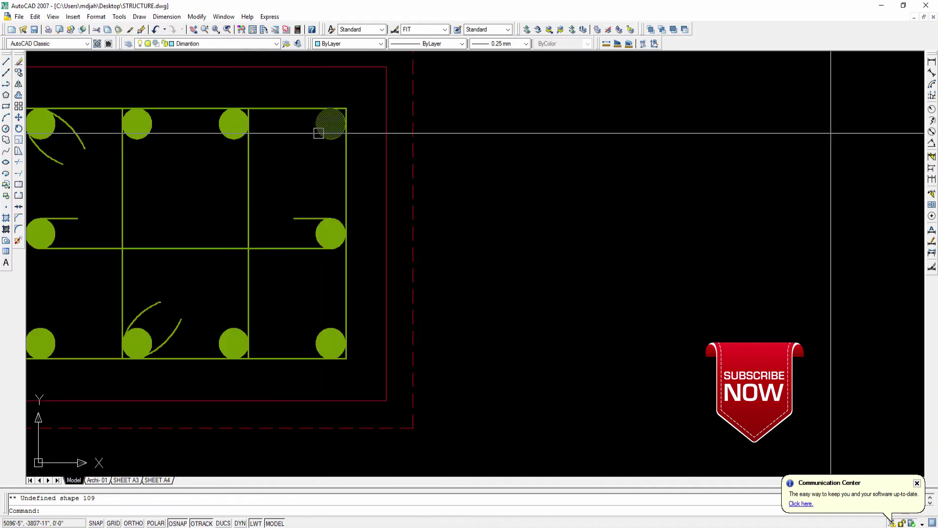
{"action": "scroll", "coordinate": [319, 133], "scroll_direction": "down", "scroll_amount": 2}
{"action": "scroll", "coordinate": [273, 132], "scroll_direction": "up", "scroll_amount": 3}
{"action": "scroll", "coordinate": [271, 161], "scroll_direction": "down", "scroll_amount": 2}
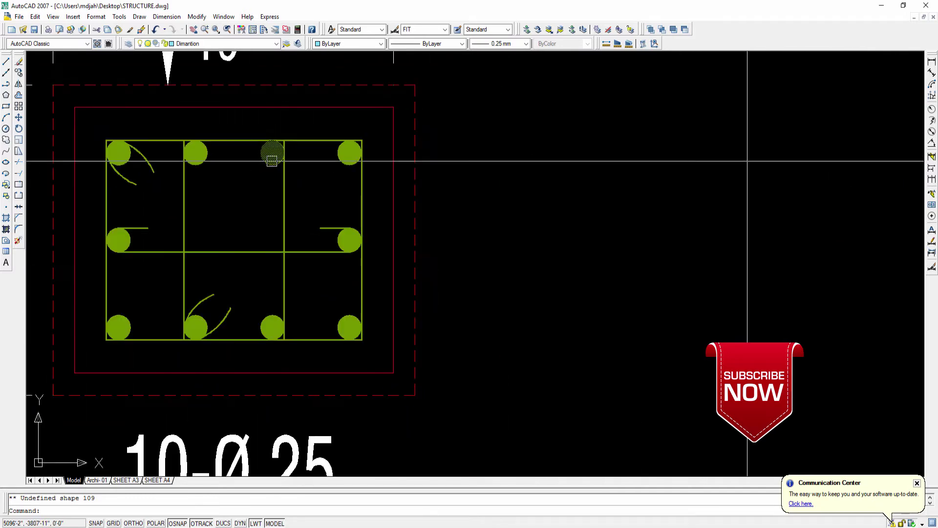
{"action": "scroll", "coordinate": [195, 157], "scroll_direction": "up", "scroll_amount": 2}
{"action": "scroll", "coordinate": [257, 154], "scroll_direction": "up", "scroll_amount": 3}
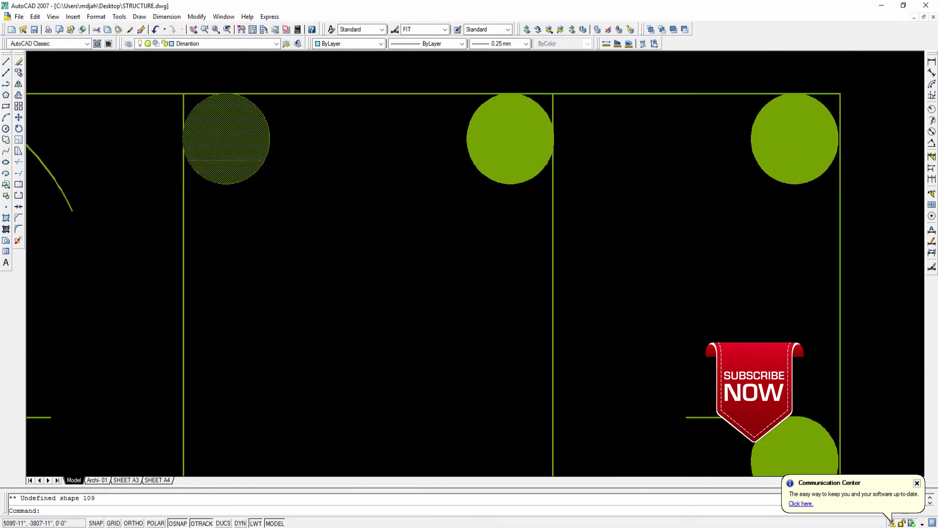
{"action": "scroll", "coordinate": [258, 156], "scroll_direction": "down", "scroll_amount": 4}
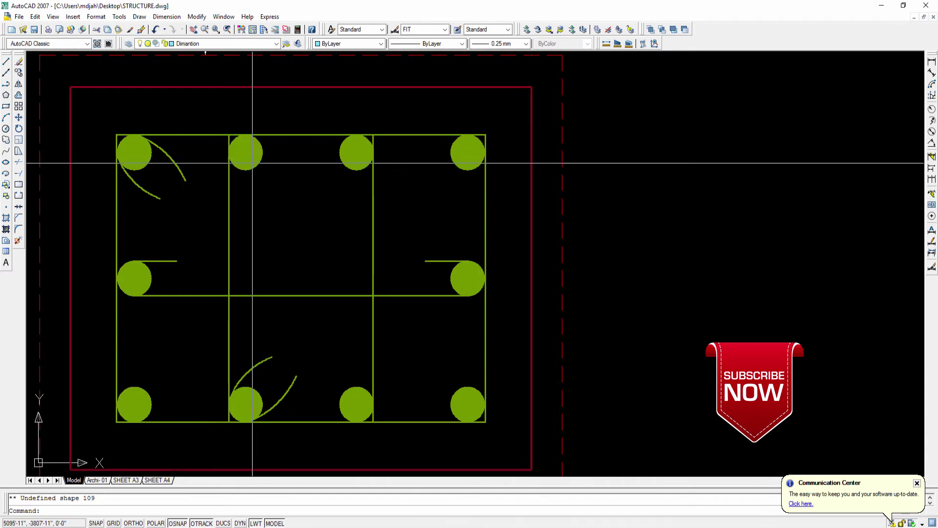
{"action": "scroll", "coordinate": [252, 163], "scroll_direction": "up", "scroll_amount": 3}
{"action": "scroll", "coordinate": [270, 158], "scroll_direction": "down", "scroll_amount": 2}
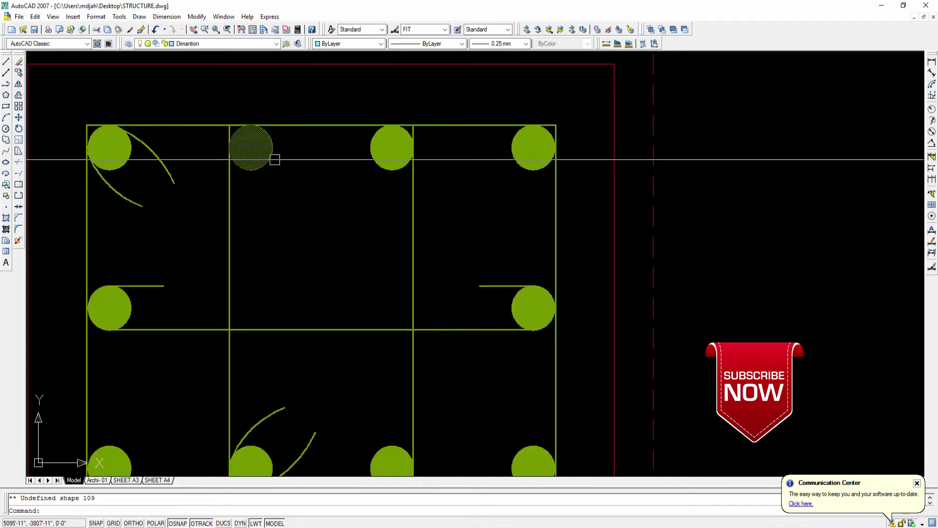
{"action": "middle_click_drag", "start_coordinate": [275, 160], "coordinate": [262, 153]}
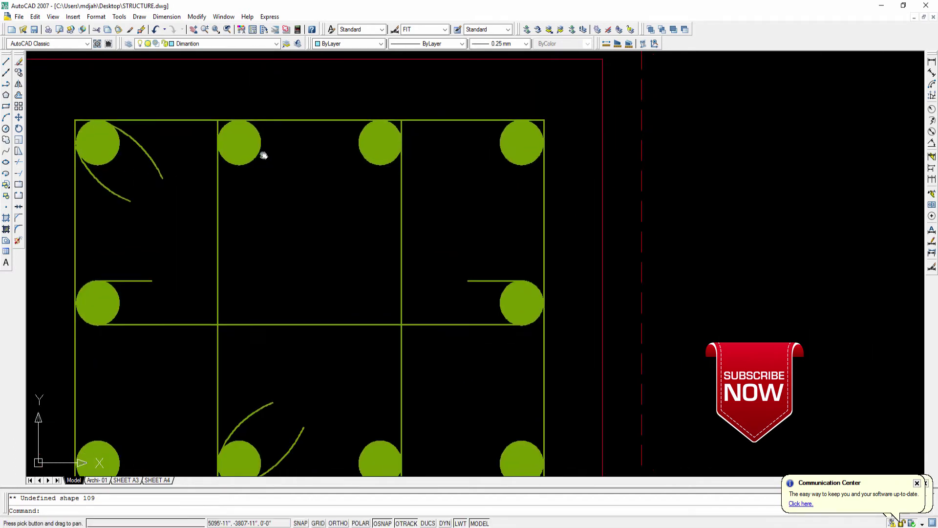
Draw a new circle inside the C1 rebar cage
{"action": "left_click", "coordinate": [6, 128]}
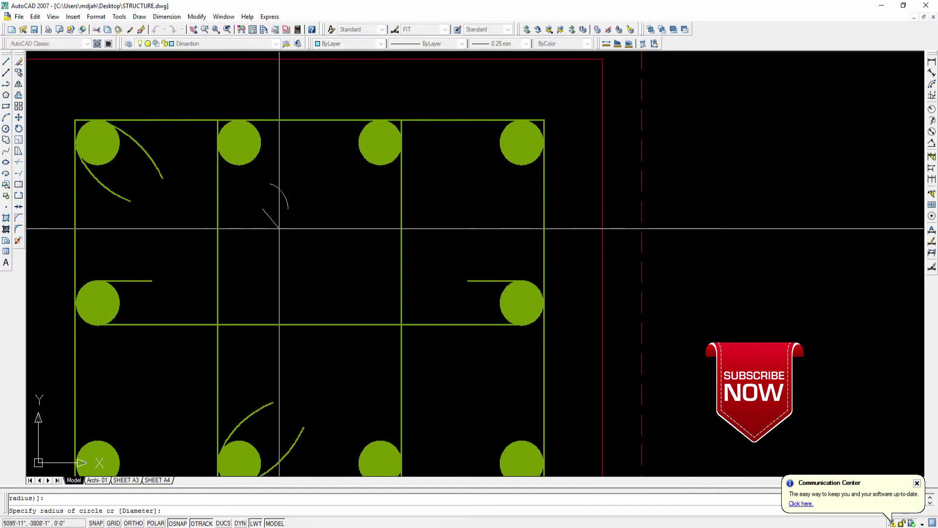
{"action": "left_click", "coordinate": [250, 228]}
{"action": "scroll", "coordinate": [250, 228], "scroll_direction": "up", "scroll_amount": 2}
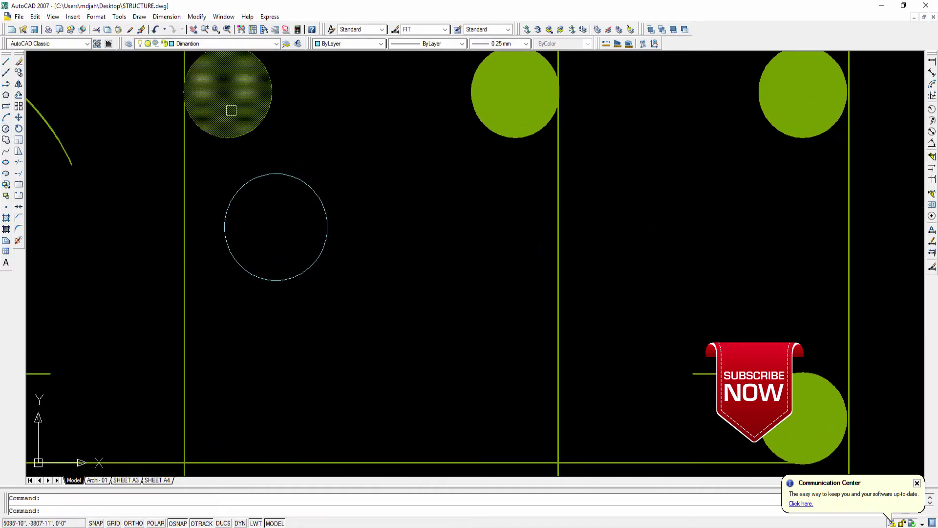
Fill the circle with a one-colour purple (150,29,226) gradient, Shade/Tint slider centred
{"action": "key", "text": "Return"}
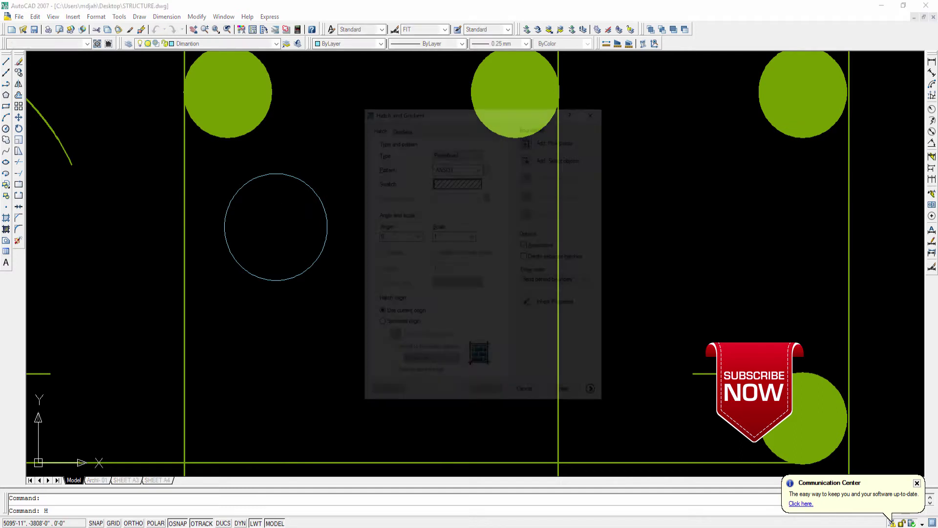
{"action": "left_click", "coordinate": [407, 129]}
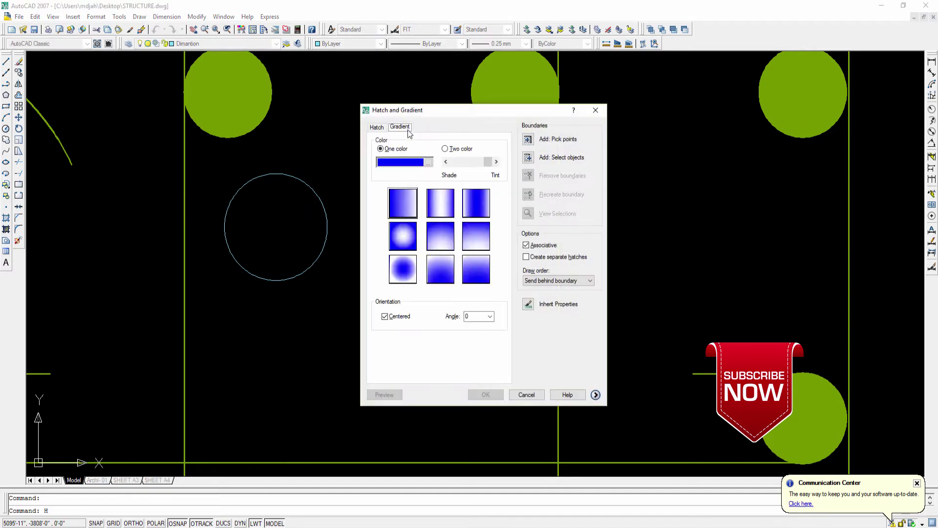
{"action": "left_click", "coordinate": [428, 162]}
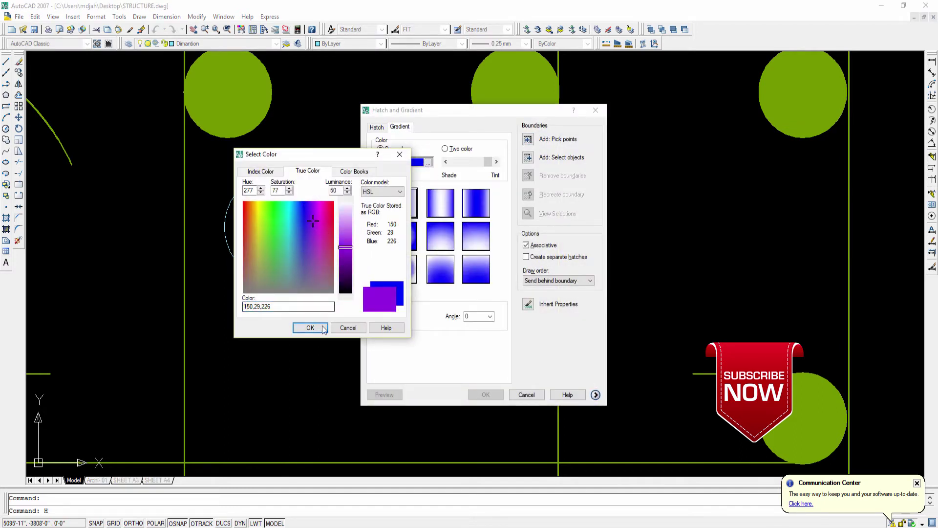
{"action": "left_click", "coordinate": [324, 327]}
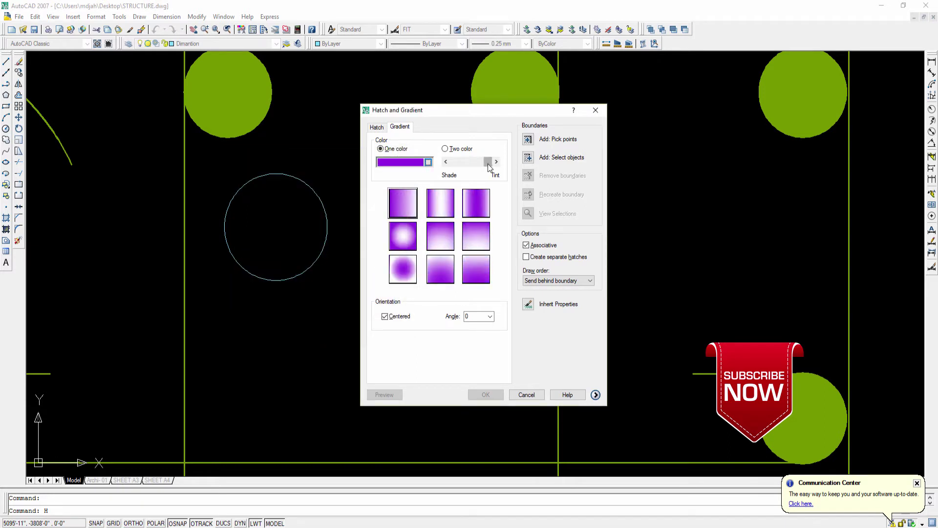
{"action": "left_click_drag", "start_coordinate": [487, 164], "coordinate": [473, 171]}
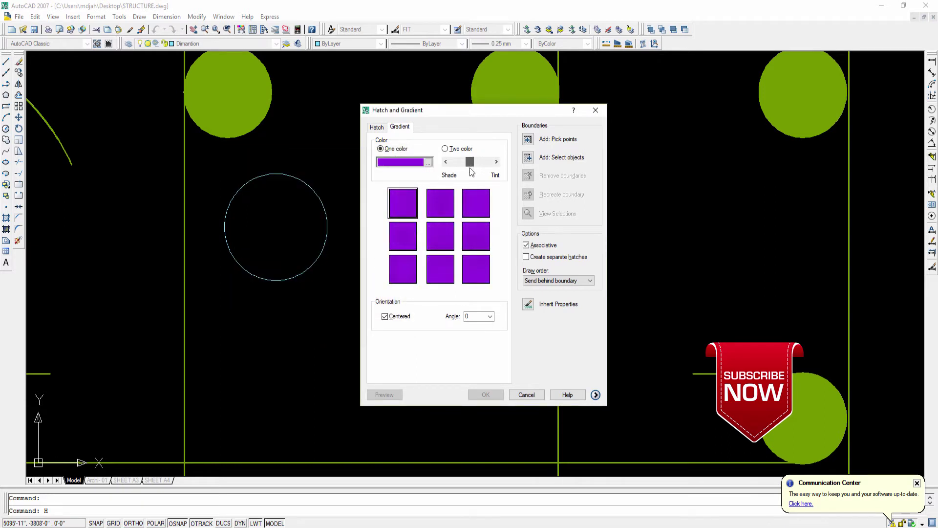
{"action": "left_click", "coordinate": [528, 140]}
{"action": "left_click", "coordinate": [268, 249]}
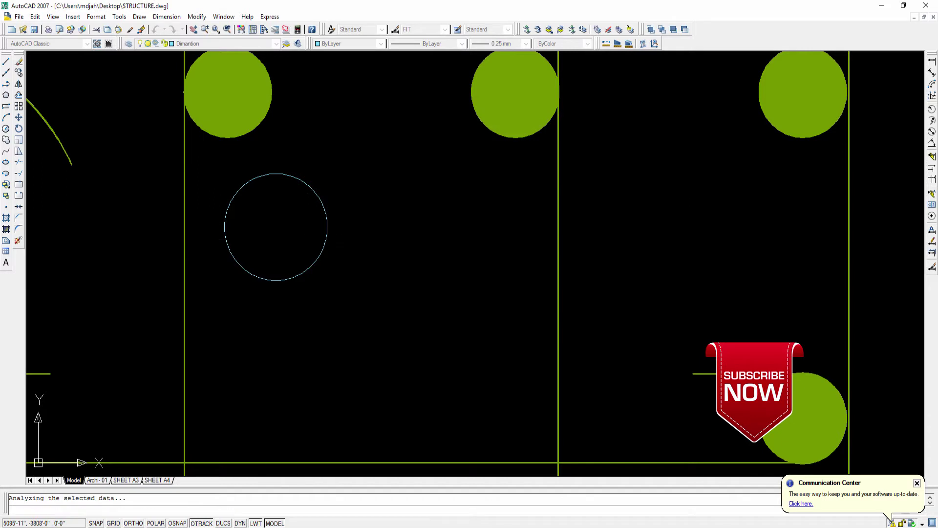
{"action": "key", "text": "Return"}
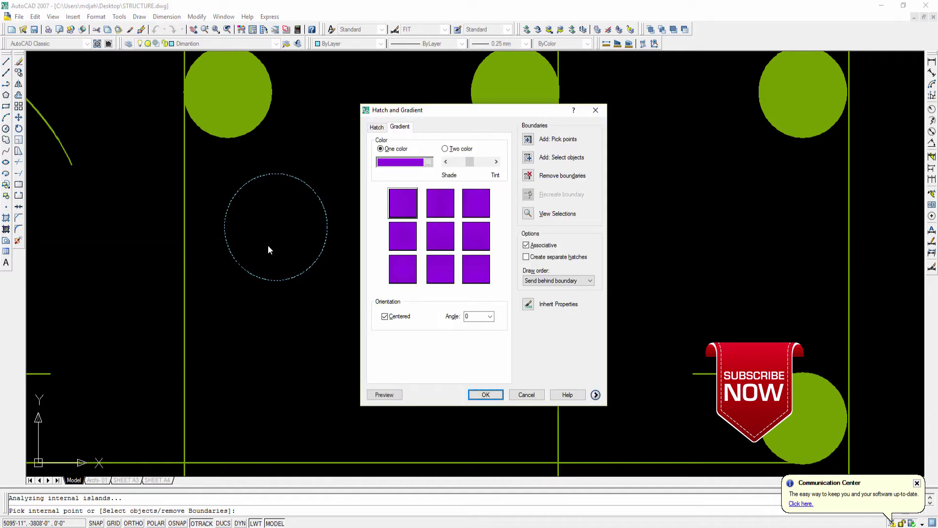
{"action": "left_click", "coordinate": [485, 394]}
Select the purple circle and its fill with a crossing window and erase them
{"action": "scroll", "coordinate": [375, 307], "scroll_direction": "down", "scroll_amount": 3}
{"action": "middle_click_drag", "start_coordinate": [342, 294], "coordinate": [313, 294]}
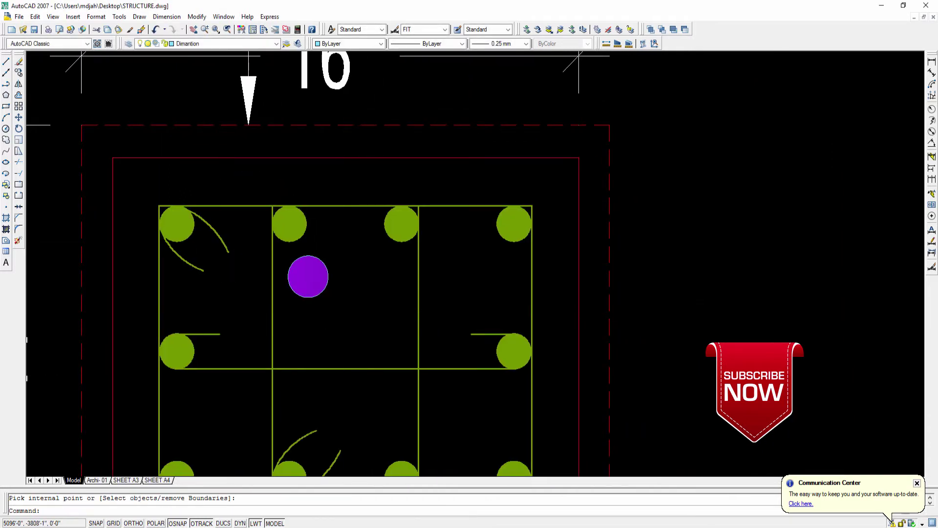
{"action": "scroll", "coordinate": [322, 273], "scroll_direction": "up", "scroll_amount": 4}
{"action": "left_click", "coordinate": [291, 229]}
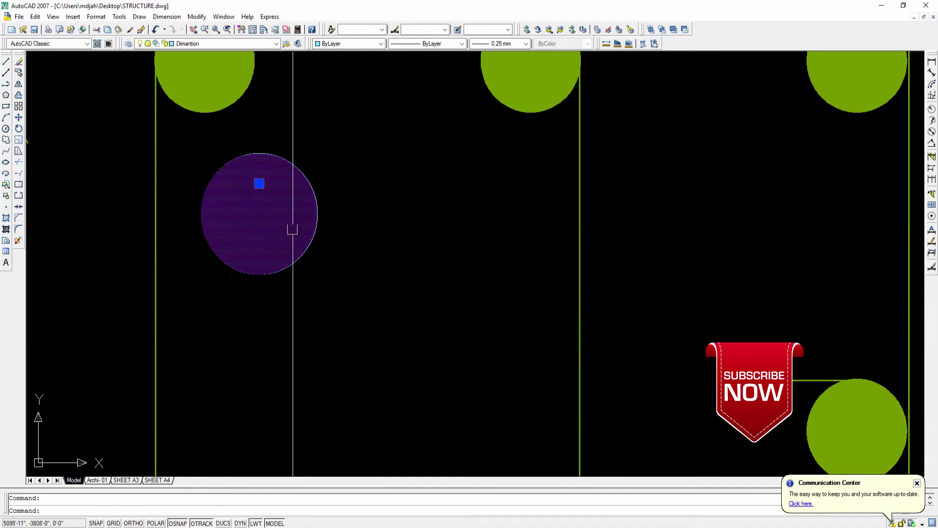
{"action": "left_click", "coordinate": [318, 237]}
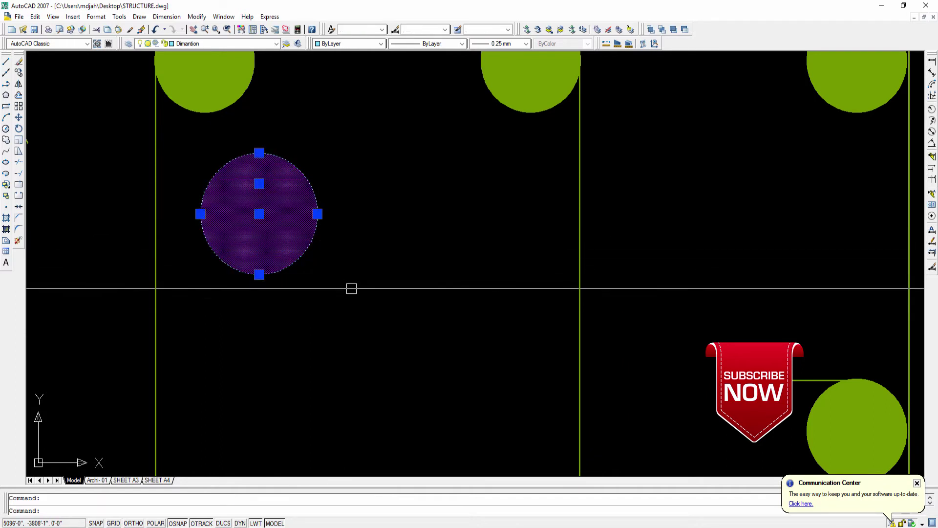
{"action": "left_click", "coordinate": [356, 299]}
{"action": "left_click", "coordinate": [262, 206]}
{"action": "type", "text": "e"}
{"action": "key", "text": "Return"}
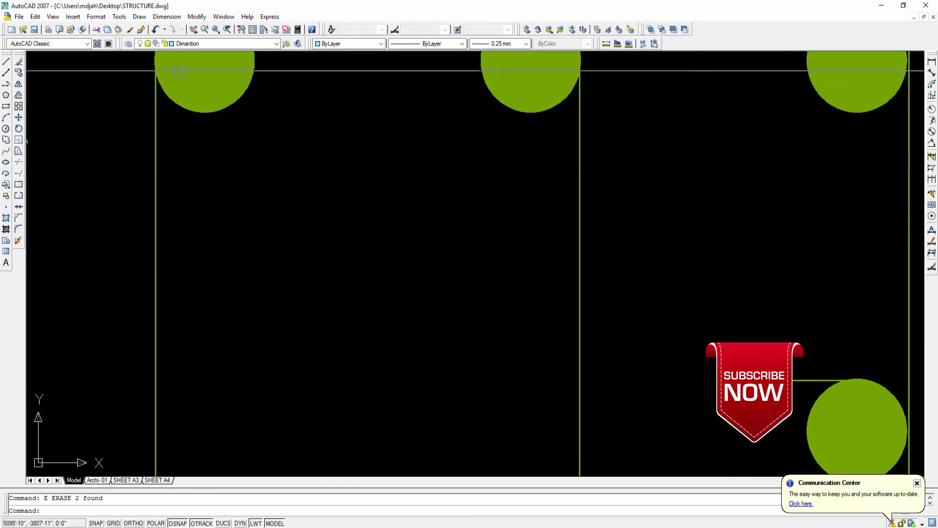
Undo the erase and move the purple circle lower and to the right
{"action": "key", "text": "ctrl+z"}
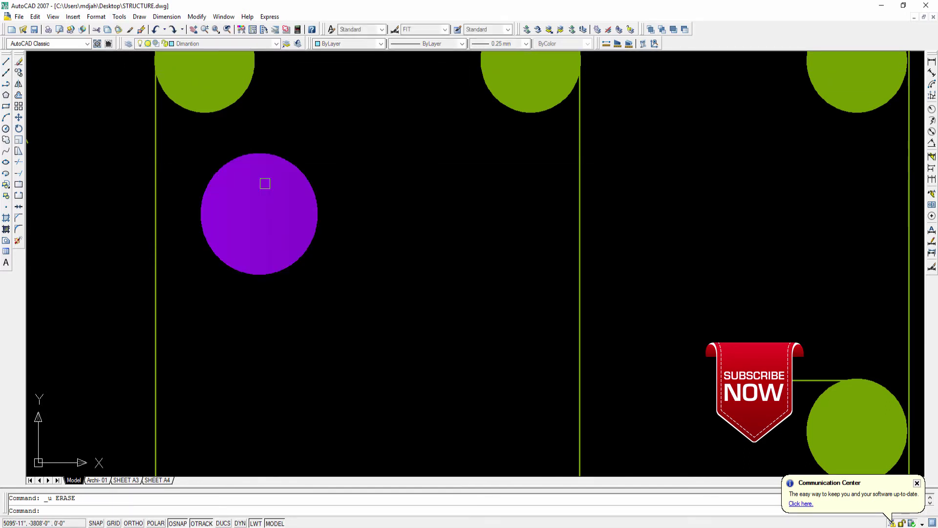
{"action": "scroll", "coordinate": [264, 184], "scroll_direction": "down", "scroll_amount": 4}
{"action": "scroll", "coordinate": [277, 184], "scroll_direction": "up", "scroll_amount": 5}
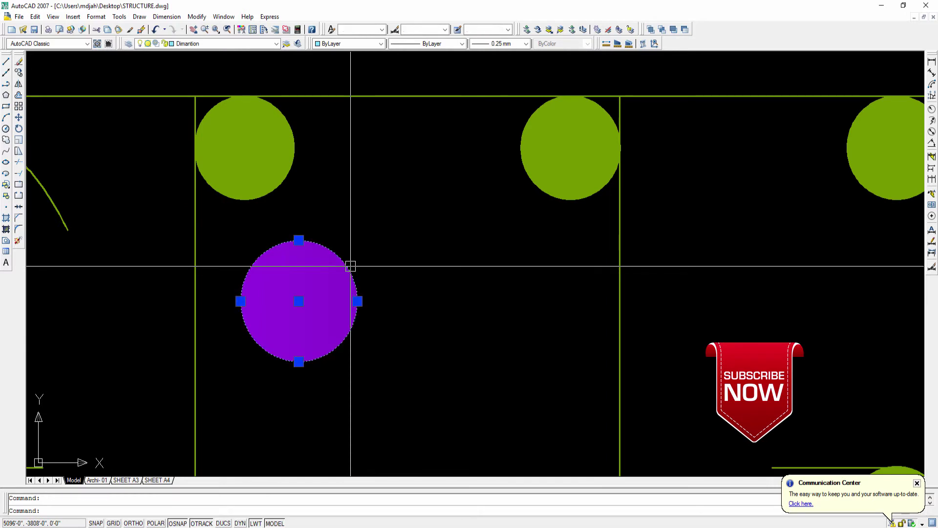
{"action": "key", "text": "Escape"}
{"action": "middle_click_drag", "start_coordinate": [316, 268], "coordinate": [310, 254]}
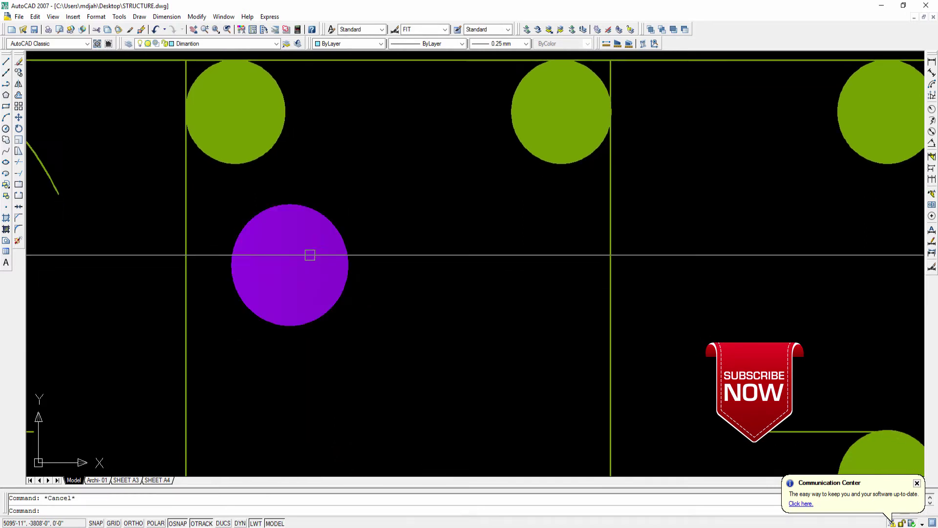
{"action": "left_click", "coordinate": [309, 264]}
{"action": "type", "text": "m"}
{"action": "key", "text": "Return"}
{"action": "left_click", "coordinate": [297, 268]}
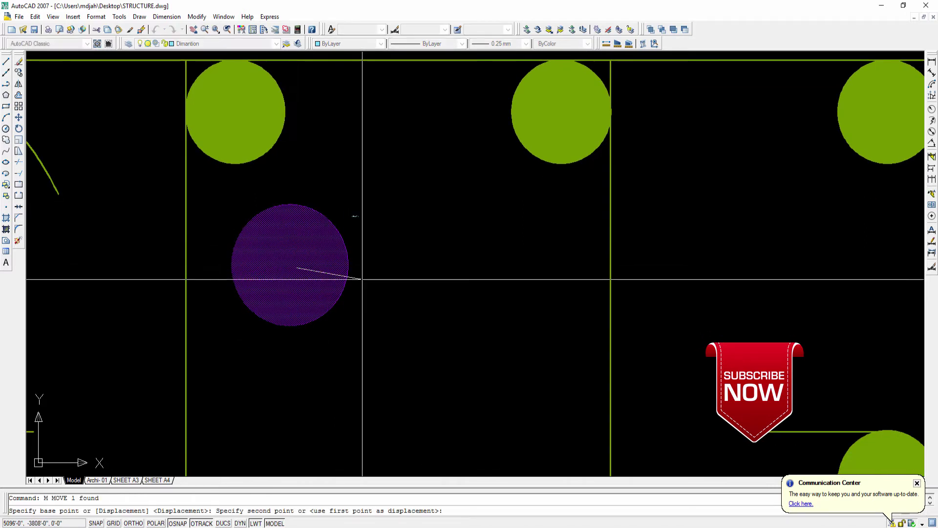
{"action": "left_click", "coordinate": [464, 290]}
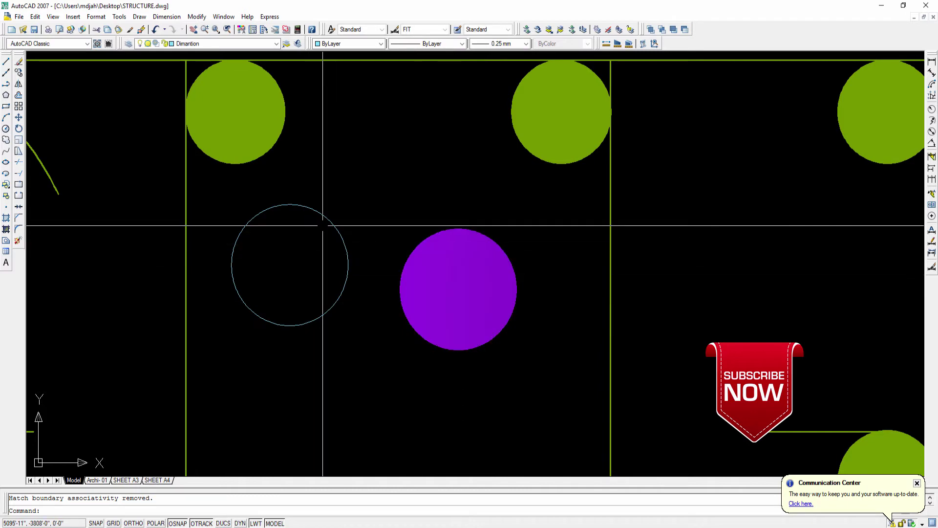
Window-select the demo circle with its gradient hatch and erase both
{"action": "left_click", "coordinate": [298, 235]}
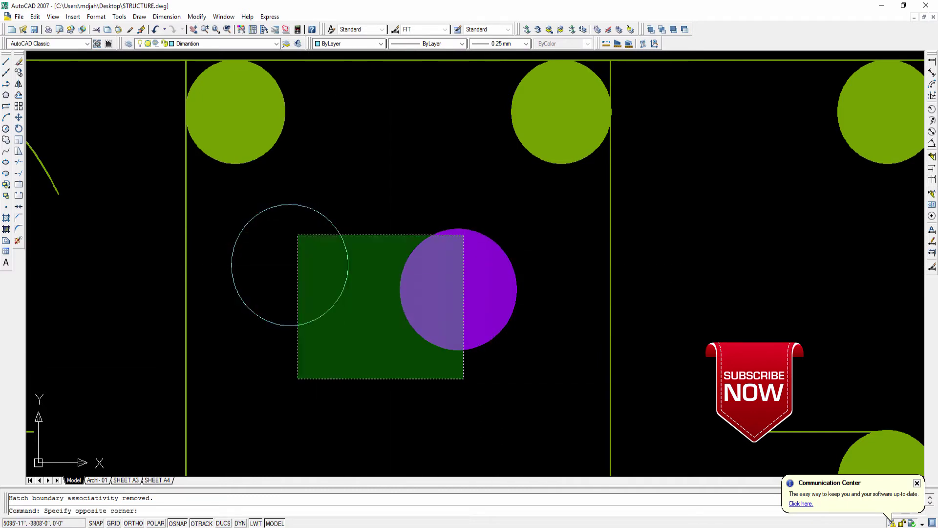
{"action": "left_click", "coordinate": [463, 378]}
{"action": "type", "text": "e"}
{"action": "key", "text": "Return"}
Place a solid donut with inside diameter 0 and outside diameter 2 in the central bay
{"action": "left_click", "coordinate": [140, 18]}
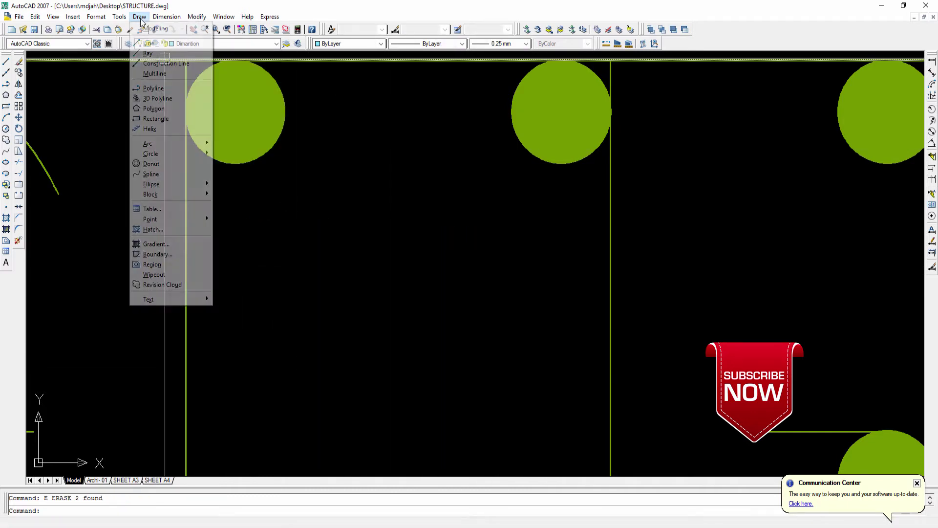
{"action": "left_click", "coordinate": [163, 165]}
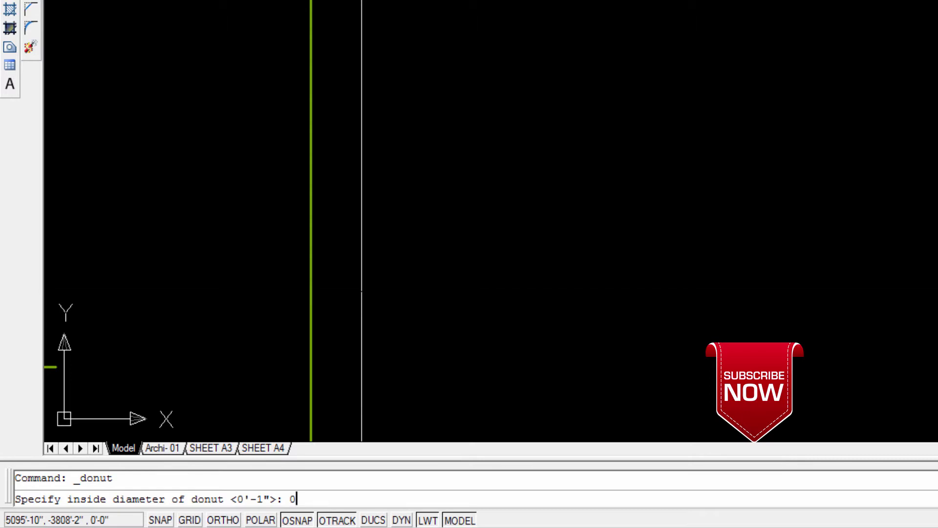
{"action": "key", "text": "Return"}
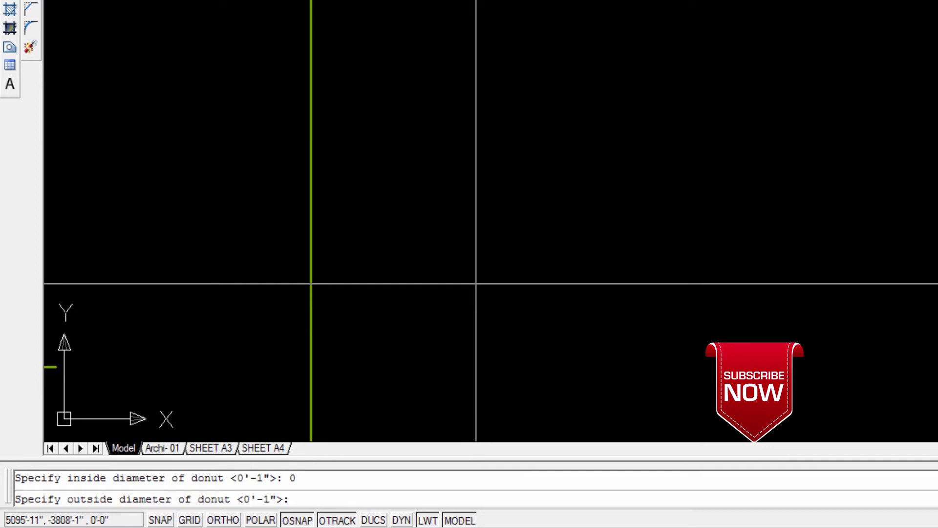
{"action": "key", "text": "Return"}
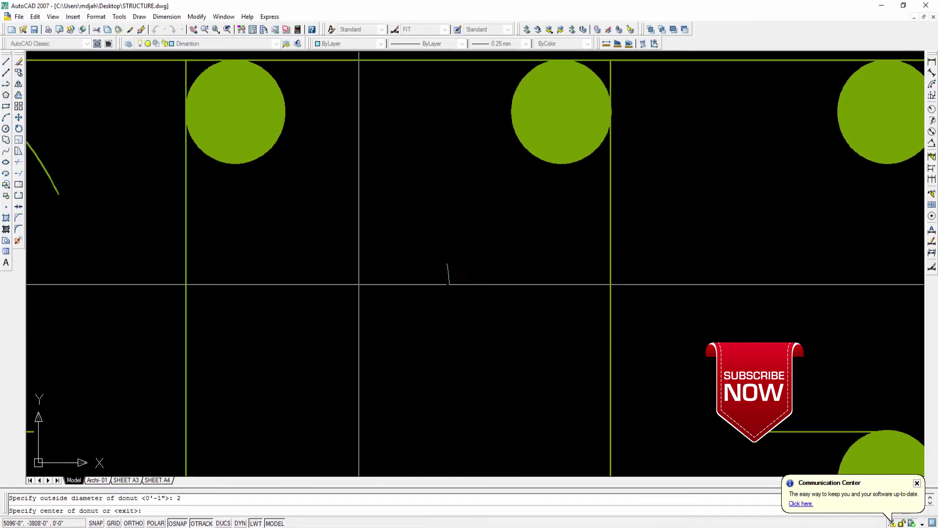
{"action": "left_click", "coordinate": [360, 285]}
{"action": "key", "text": "Return"}
{"action": "scroll", "coordinate": [411, 310], "scroll_direction": "down", "scroll_amount": 4}
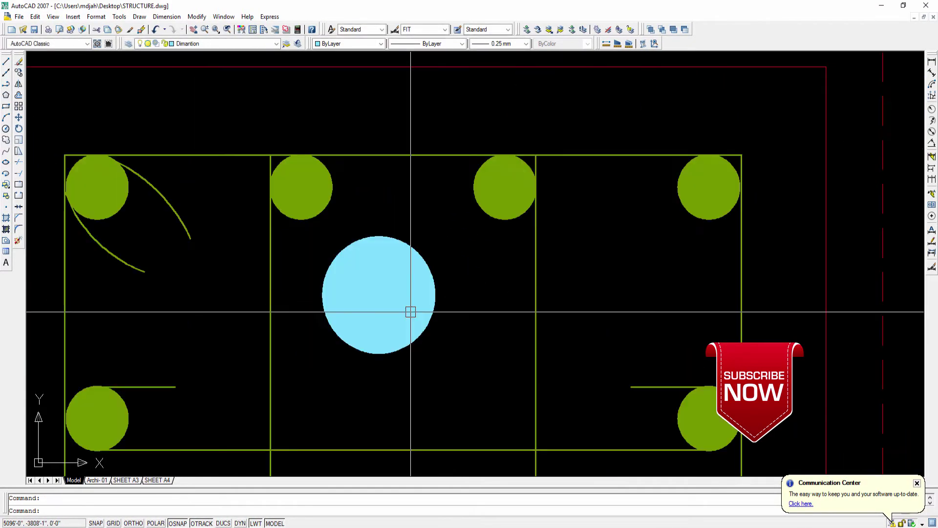
{"action": "scroll", "coordinate": [393, 290], "scroll_direction": "up", "scroll_amount": 2}
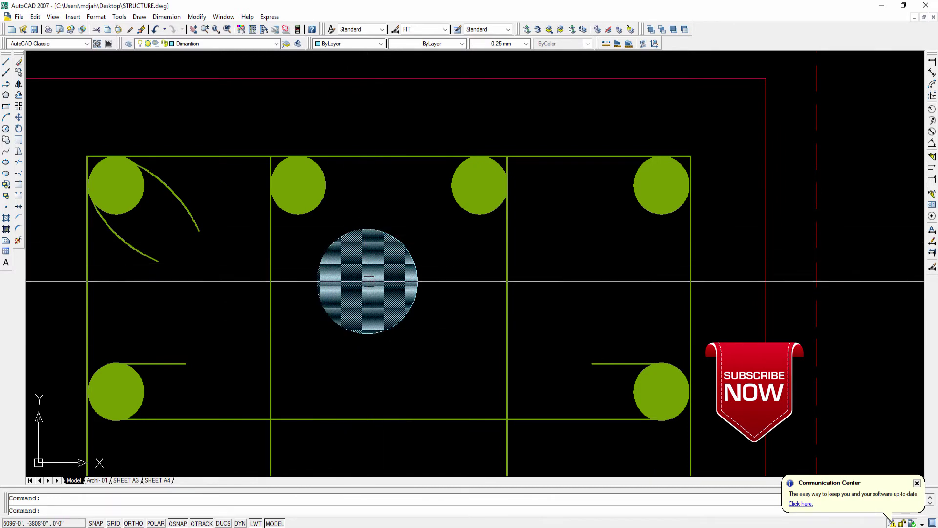
{"action": "middle_click_drag", "start_coordinate": [362, 275], "coordinate": [352, 248]}
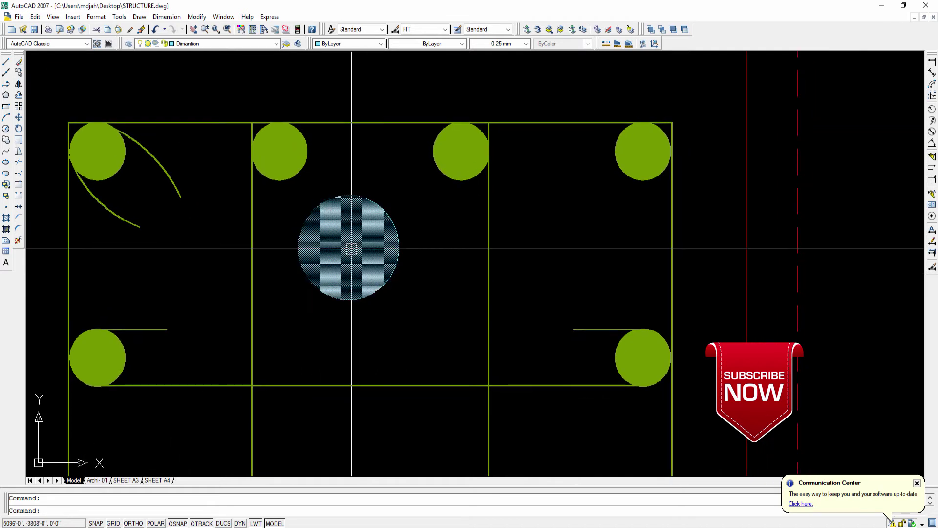
Place a ring donut with inside diameter 1 and outside diameter 2 beside the solid one
{"action": "left_click", "coordinate": [143, 18]}
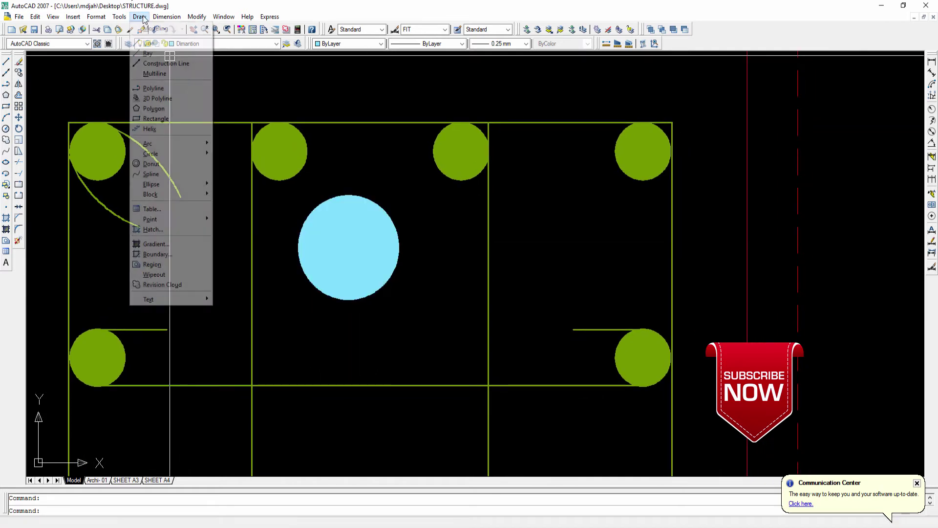
{"action": "left_click", "coordinate": [153, 164]}
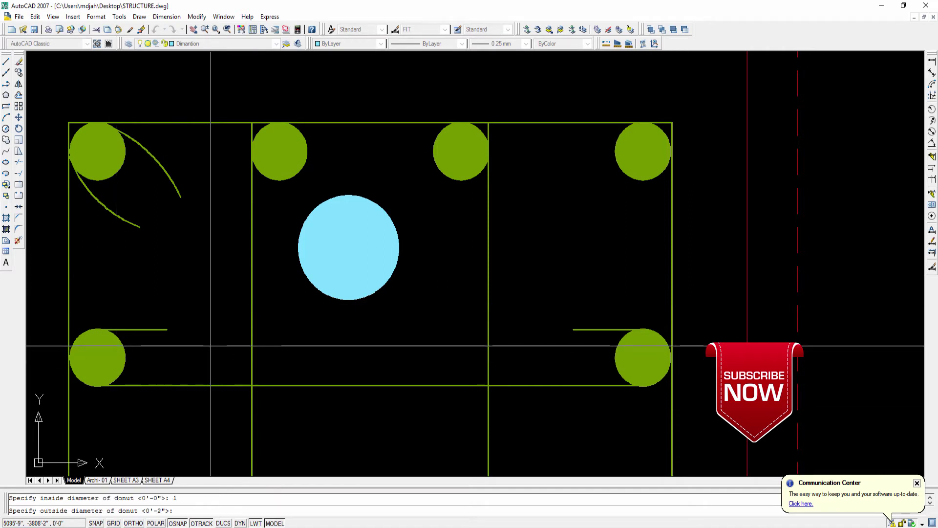
{"action": "type", "text": "1"}
{"action": "key", "text": "Return"}
{"action": "type", "text": "2"}
{"action": "key", "text": "Return"}
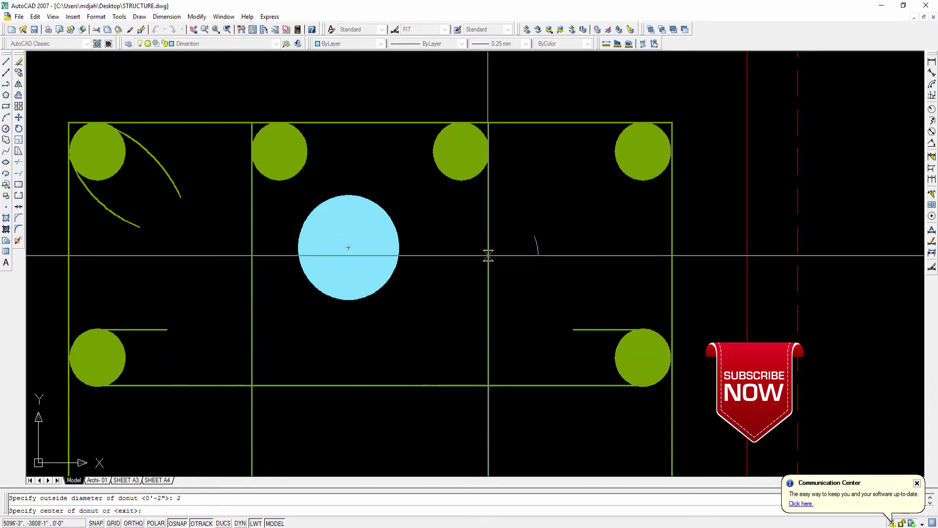
{"action": "left_click", "coordinate": [488, 247]}
{"action": "scroll", "coordinate": [502, 266], "scroll_direction": "up", "scroll_amount": 2}
{"action": "key", "text": "Escape"}
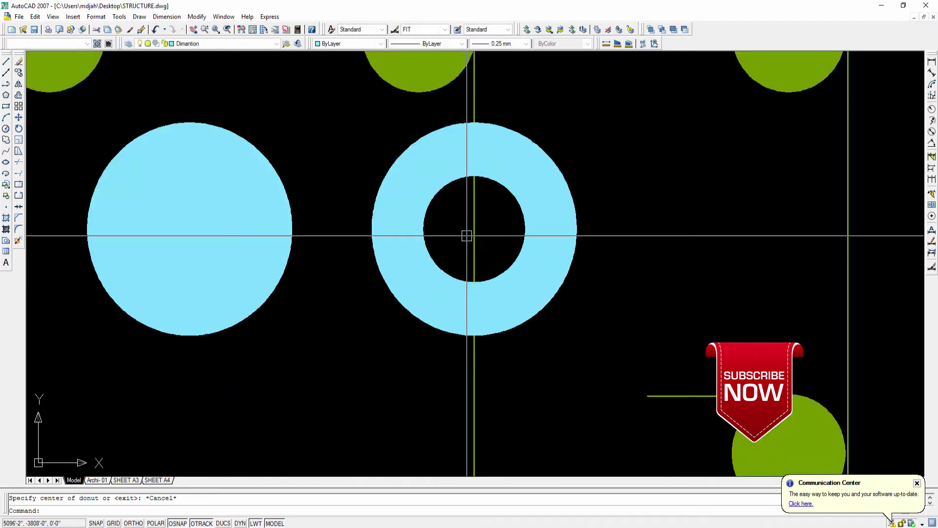
{"action": "scroll", "coordinate": [461, 245], "scroll_direction": "down", "scroll_amount": 3}
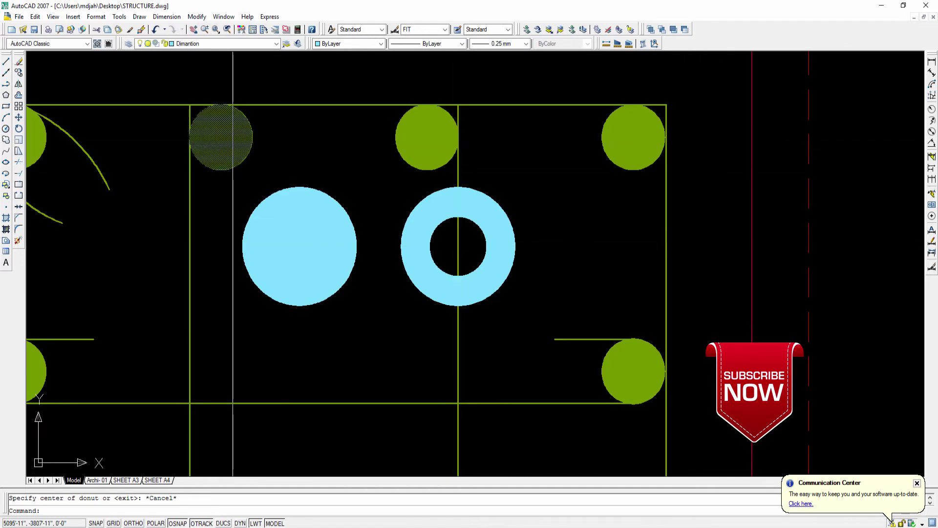
Pan over the donuts, select the ring donut, then clear the selection
{"action": "middle_click_drag", "start_coordinate": [459, 235], "coordinate": [408, 232]}
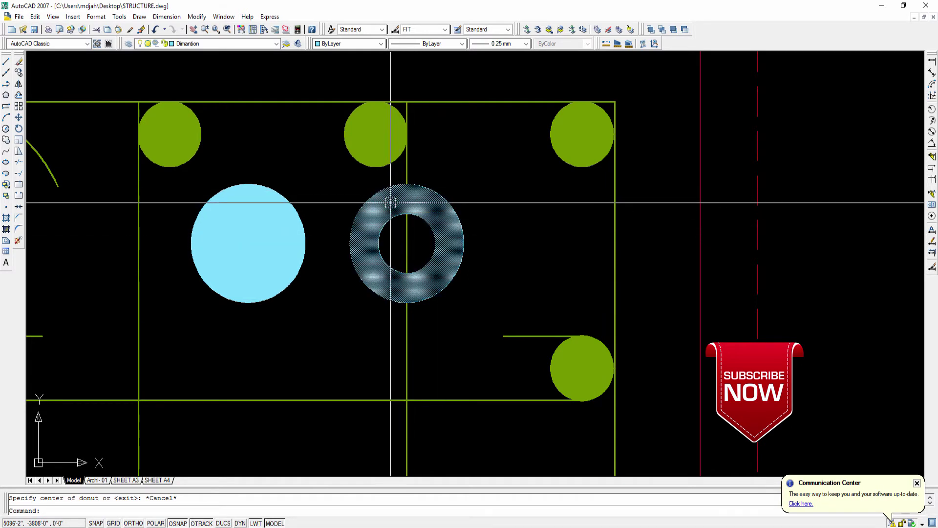
{"action": "middle_click_drag", "start_coordinate": [390, 236], "coordinate": [360, 212]}
{"action": "scroll", "coordinate": [361, 212], "scroll_direction": "up", "scroll_amount": 2}
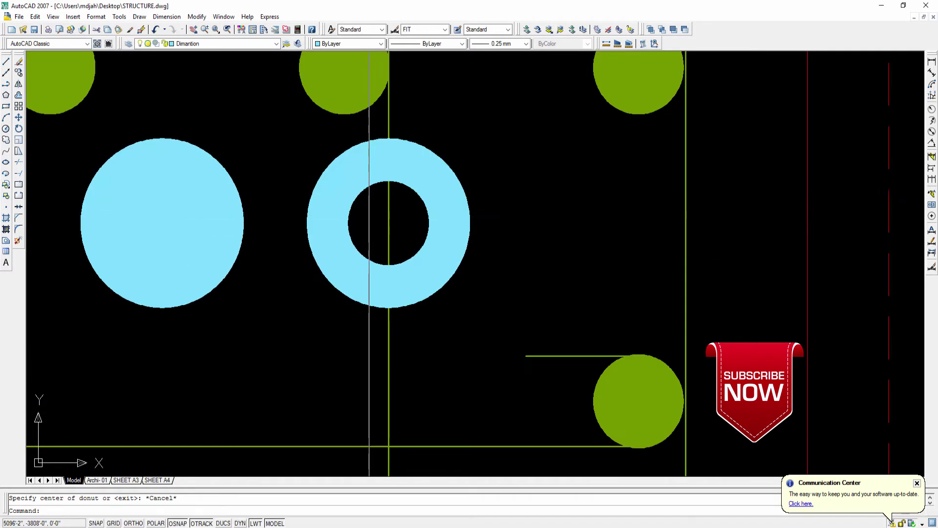
{"action": "left_click", "coordinate": [371, 215]}
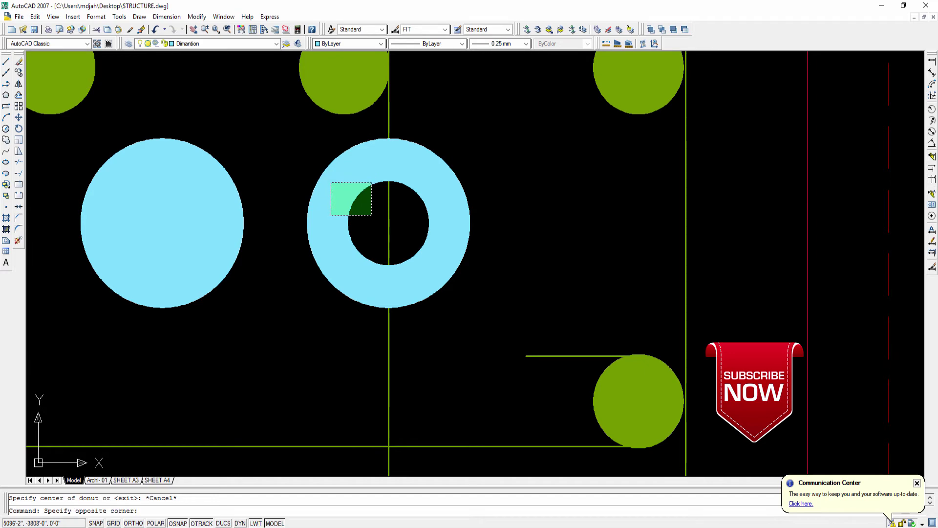
{"action": "left_click", "coordinate": [366, 212]}
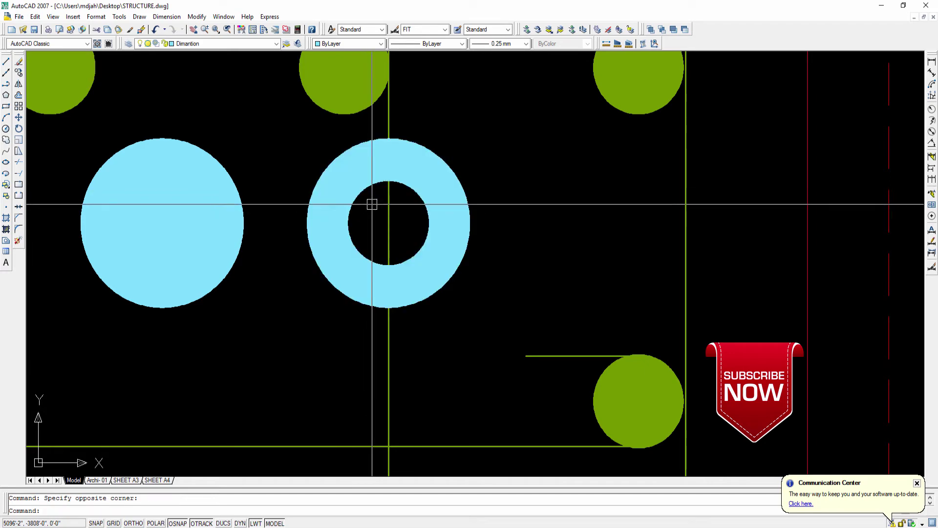
{"action": "left_click", "coordinate": [359, 231]}
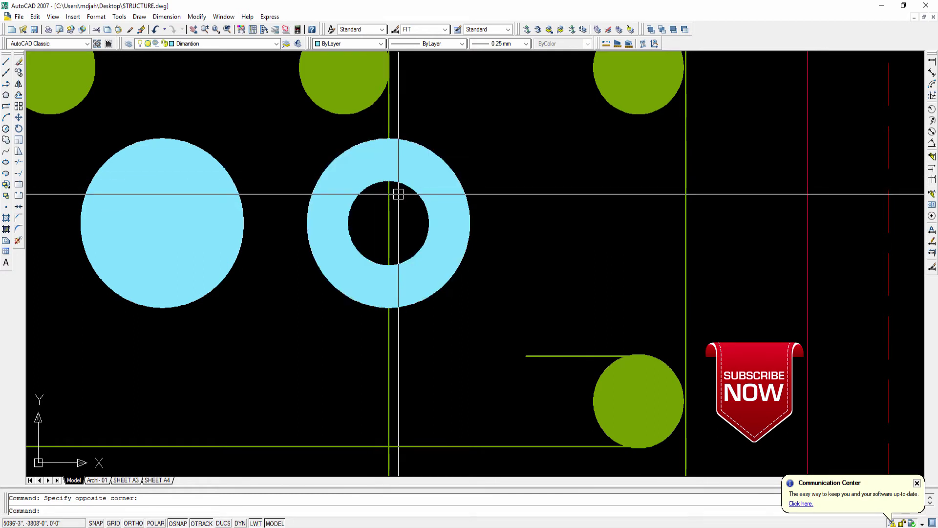
{"action": "key", "text": "Escape"}
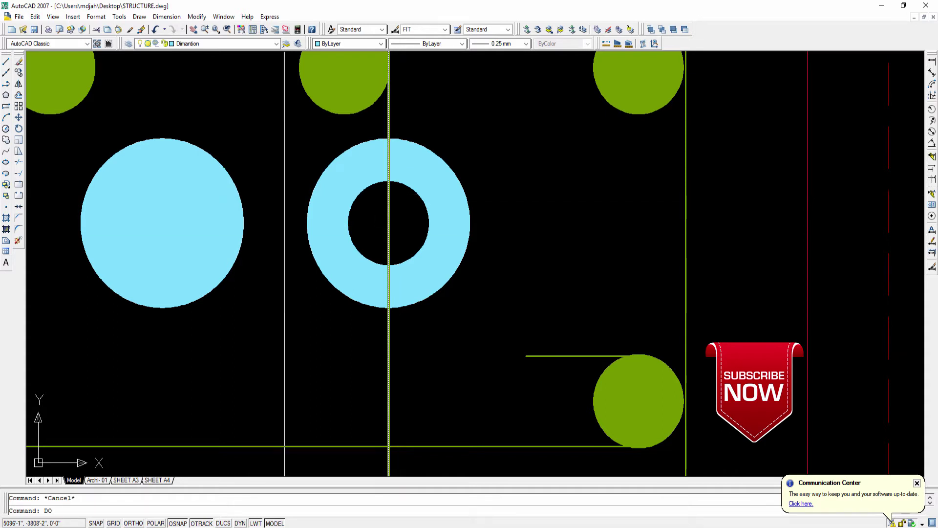
Draw thin outline donuts with inside and outside diameter both 2, then window the donuts
{"action": "key", "text": "Return"}
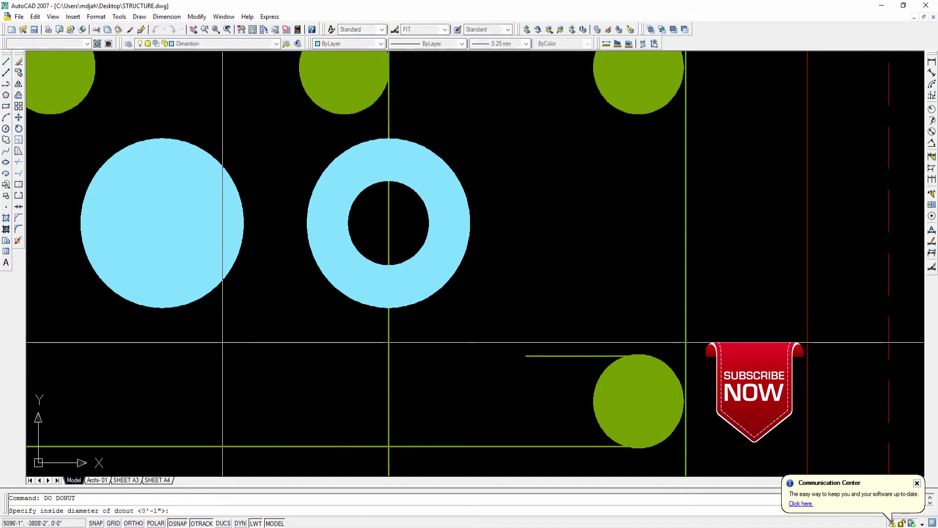
{"action": "key", "text": "Return"}
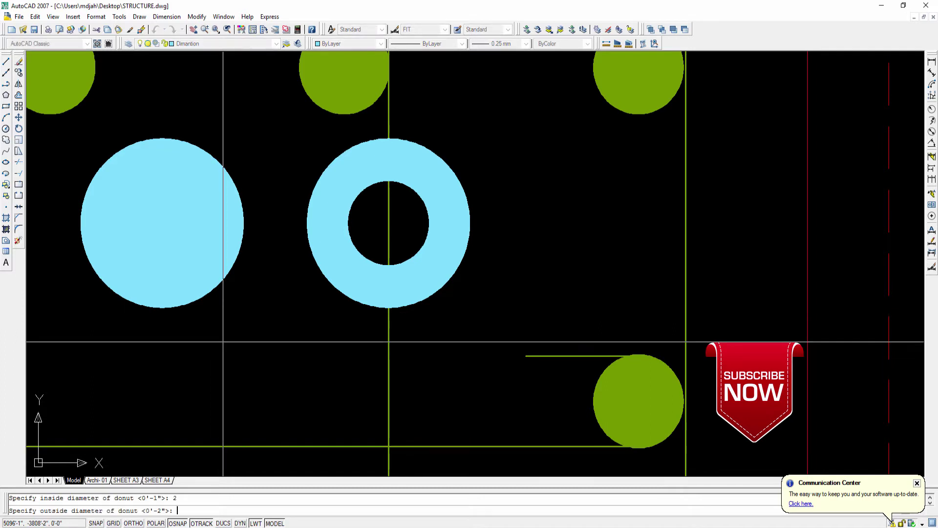
{"action": "type", "text": "2"}
{"action": "key", "text": "Return"}
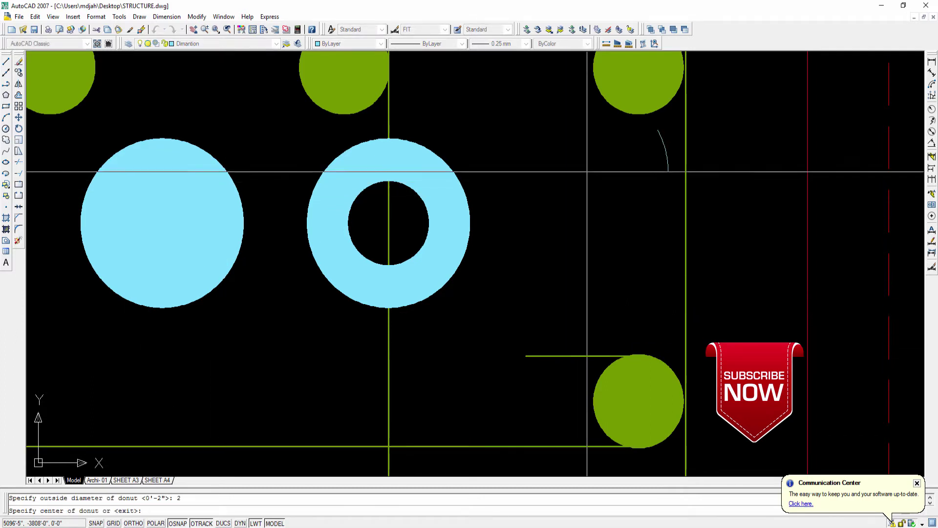
{"action": "scroll", "coordinate": [569, 264], "scroll_direction": "up", "scroll_amount": 2}
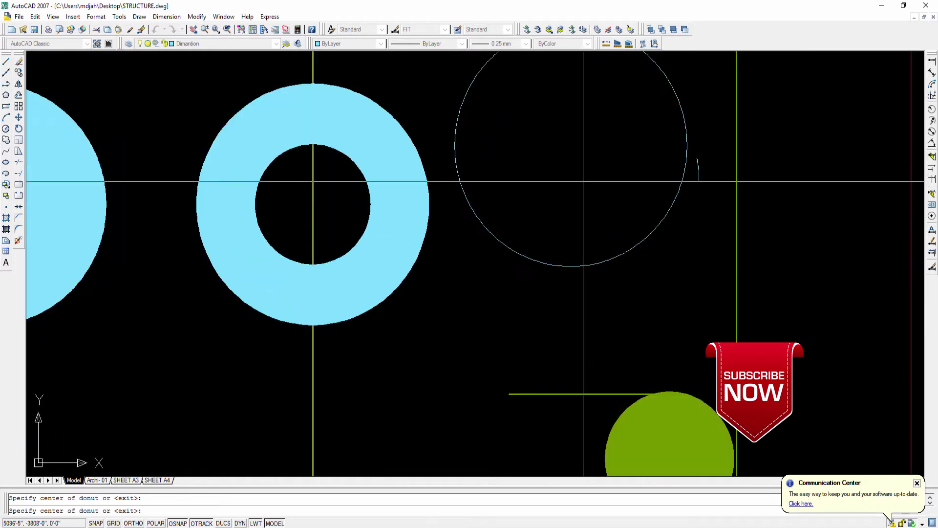
{"action": "scroll", "coordinate": [555, 188], "scroll_direction": "down", "scroll_amount": 4}
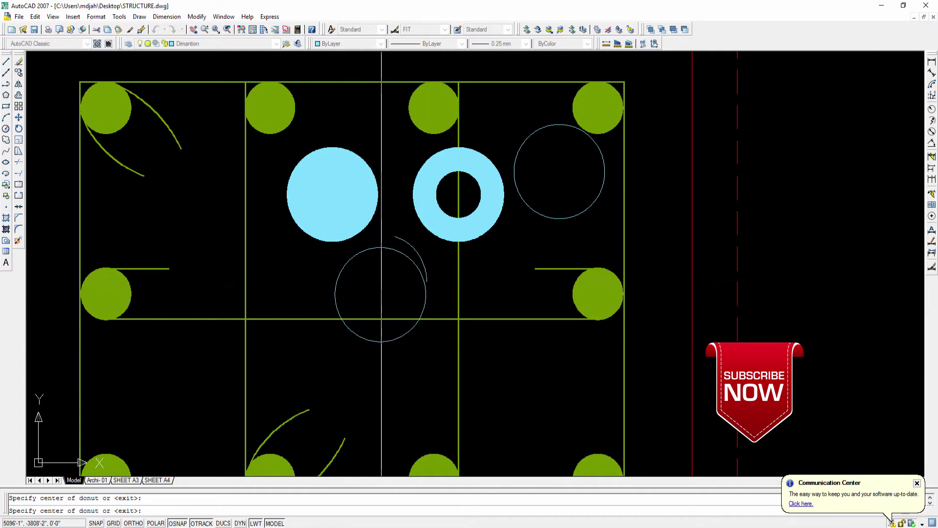
{"action": "key", "text": "Escape"}
{"action": "left_click_drag", "start_coordinate": [283, 142], "coordinate": [508, 347]}
Erase the five selected demo donuts and thin circles
{"action": "left_click", "coordinate": [536, 203]}
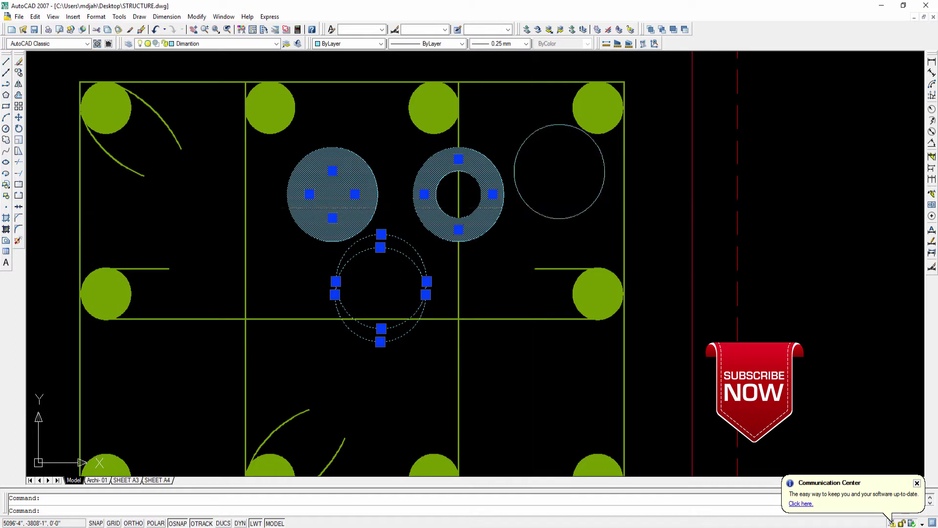
{"action": "type", "text": "e"}
{"action": "key", "text": "Return"}
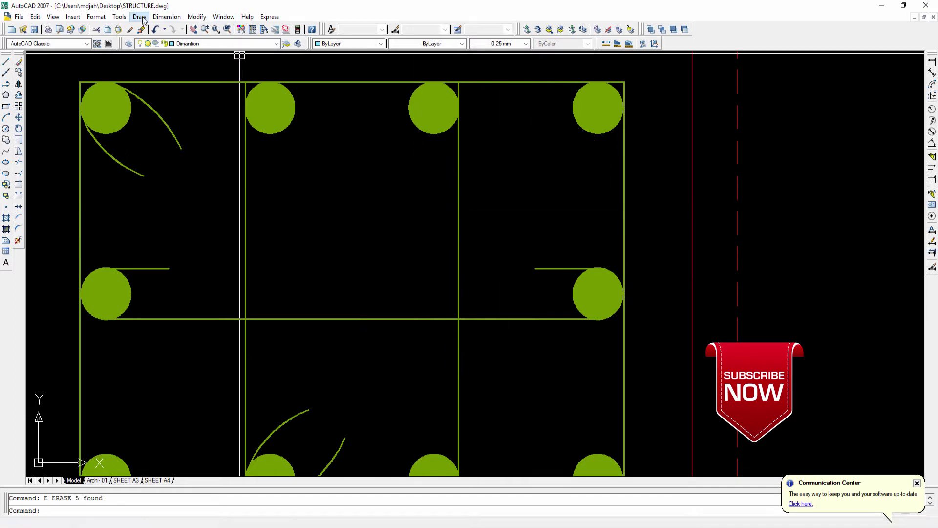
Browse the Draw, Modify and Window menus
{"action": "left_click", "coordinate": [139, 18]}
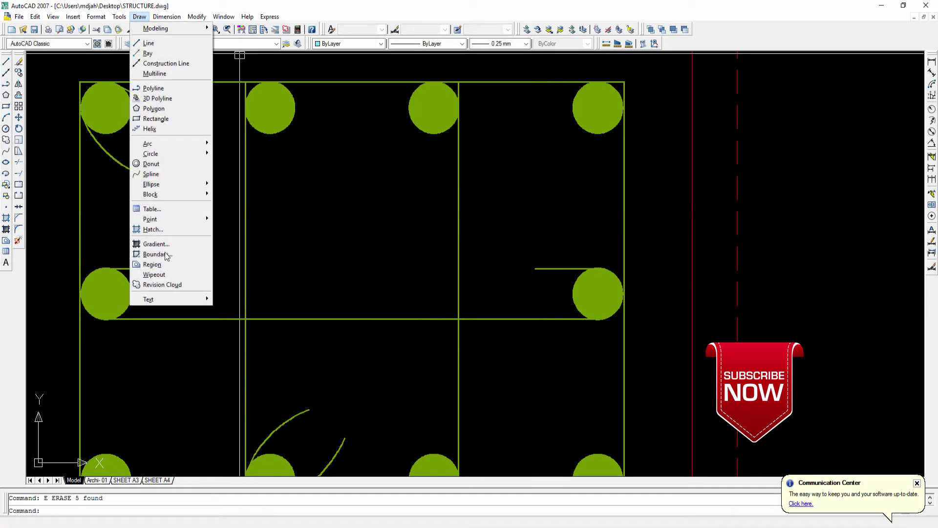
{"action": "mouse_move", "coordinate": [175, 20]}
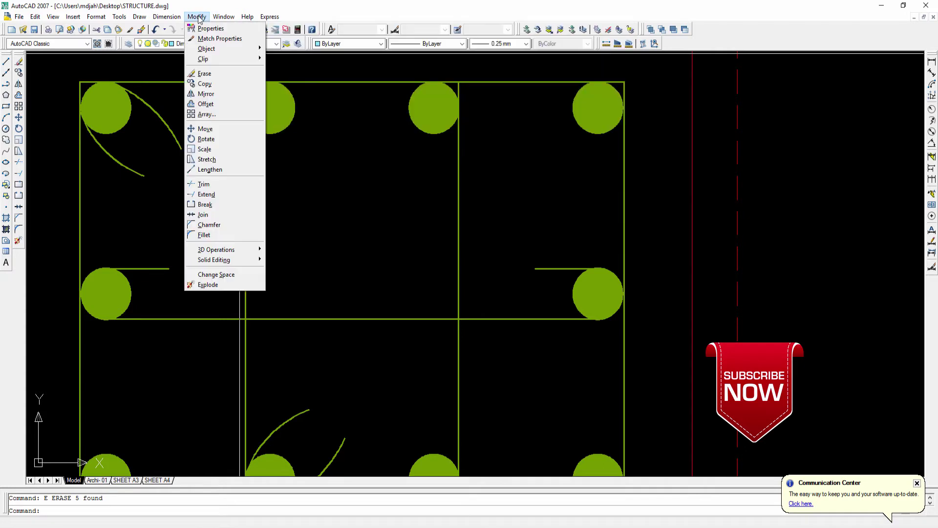
{"action": "mouse_move", "coordinate": [229, 19]}
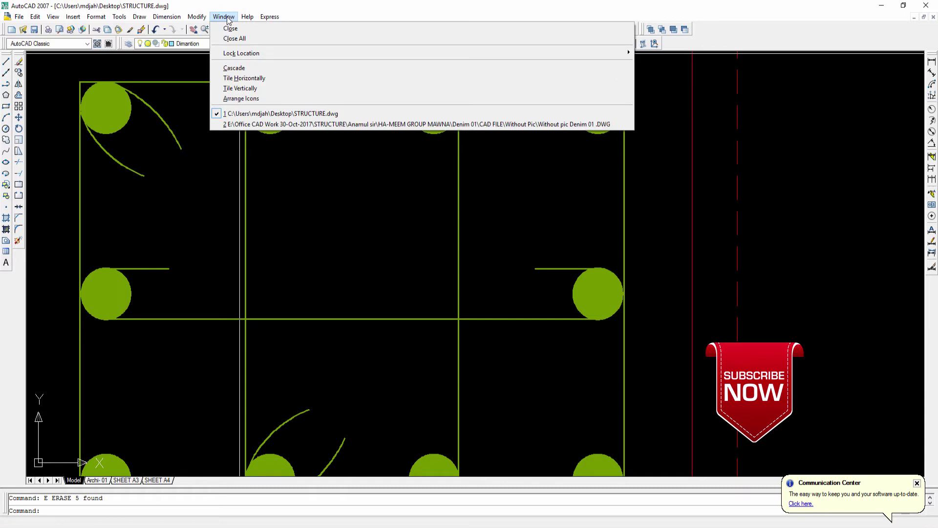
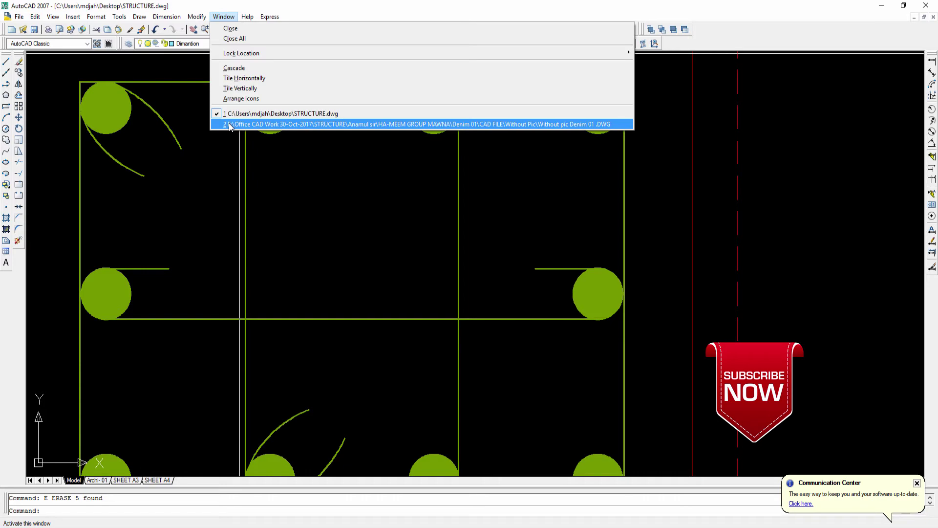
Switch to the Denim 01 drawing and zoom in and out to look it over
{"action": "left_click", "coordinate": [264, 125]}
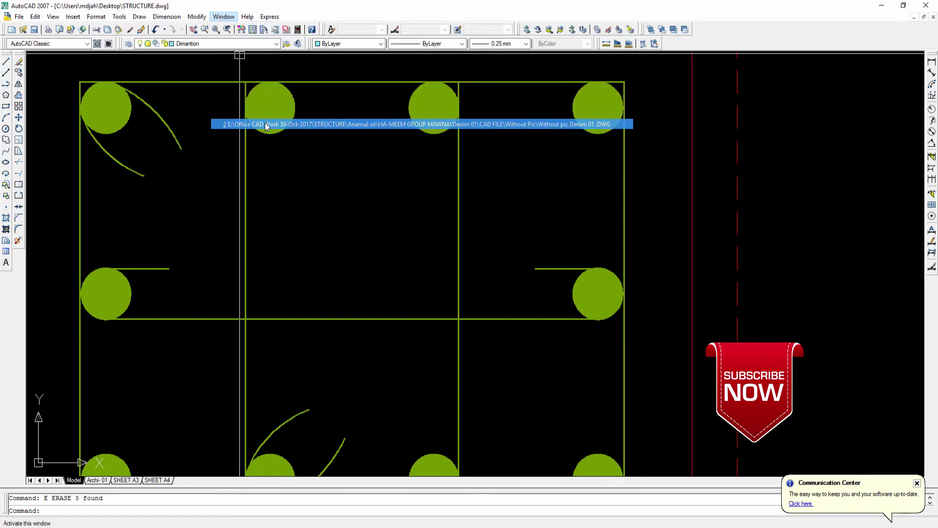
{"action": "scroll", "coordinate": [259, 135], "scroll_direction": "down", "scroll_amount": 8}
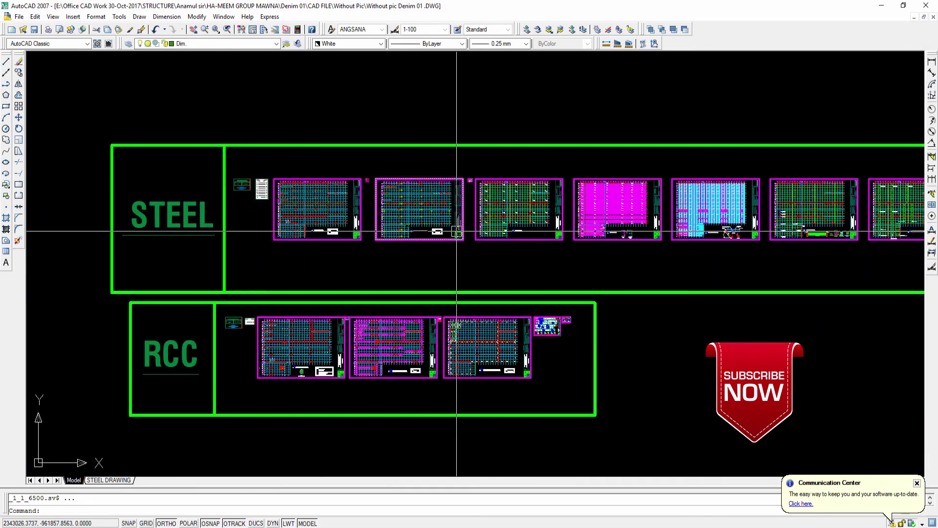
{"action": "scroll", "coordinate": [317, 195], "scroll_direction": "up", "scroll_amount": 6}
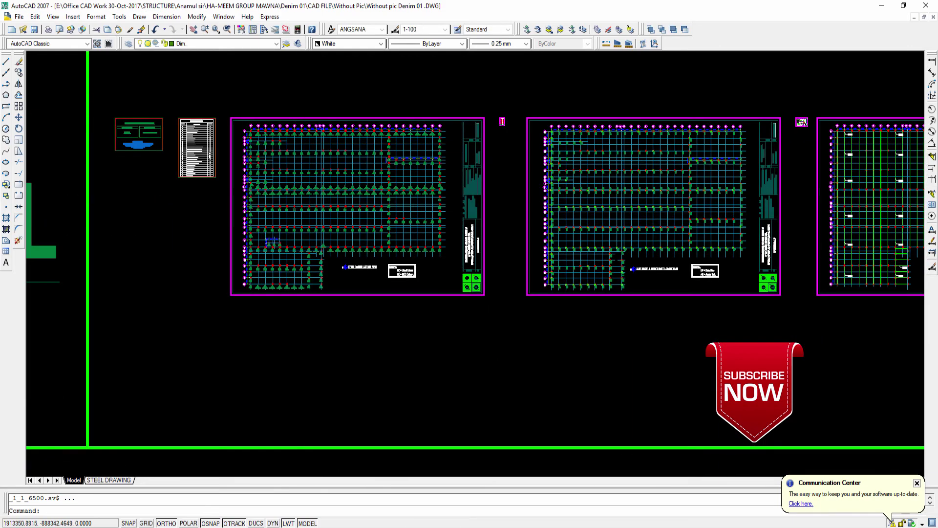
{"action": "scroll", "coordinate": [318, 196], "scroll_direction": "up", "scroll_amount": 4}
{"action": "scroll", "coordinate": [317, 196], "scroll_direction": "down", "scroll_amount": 8}
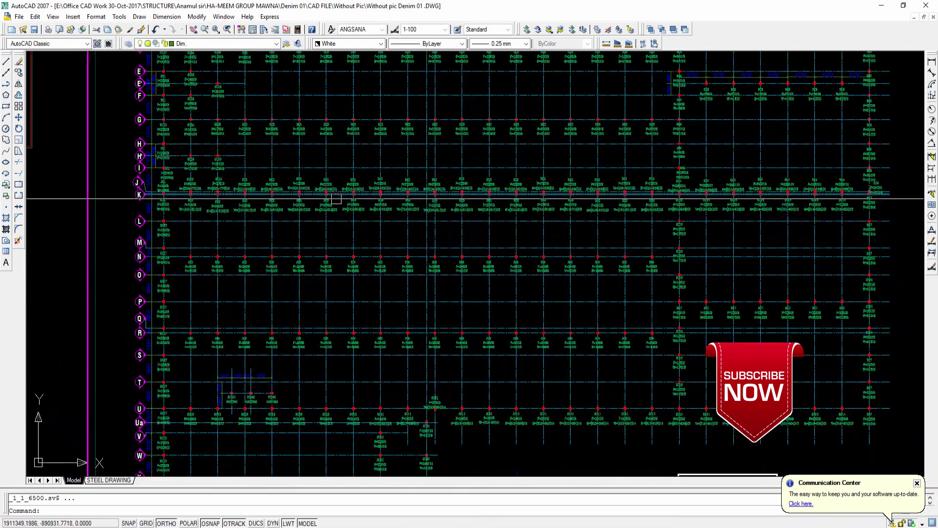
{"action": "scroll", "coordinate": [413, 178], "scroll_direction": "down", "scroll_amount": 8}
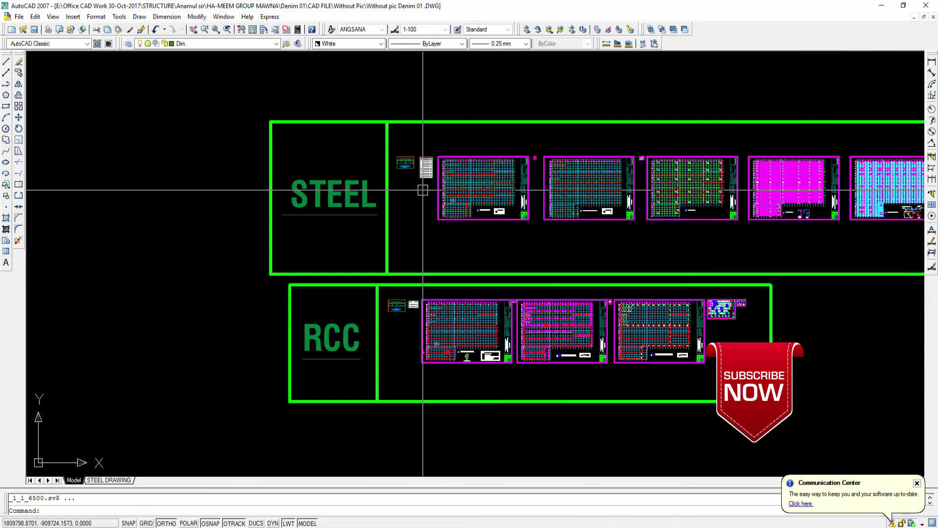
{"action": "scroll", "coordinate": [342, 201], "scroll_direction": "up", "scroll_amount": 6}
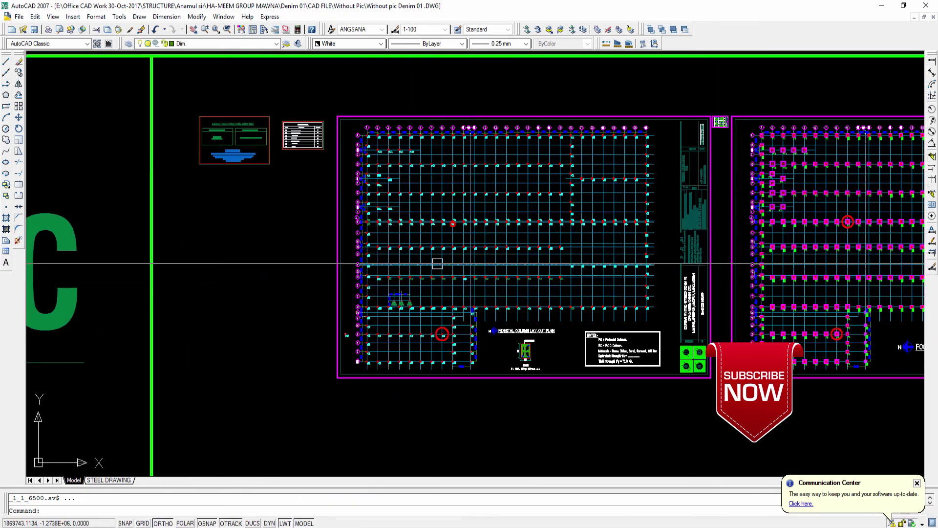
{"action": "scroll", "coordinate": [426, 250], "scroll_direction": "down", "scroll_amount": 5}
Return to STRUCTURE, browse the Express menu without choosing anything, and start a multiline text box
{"action": "left_click", "coordinate": [223, 17]}
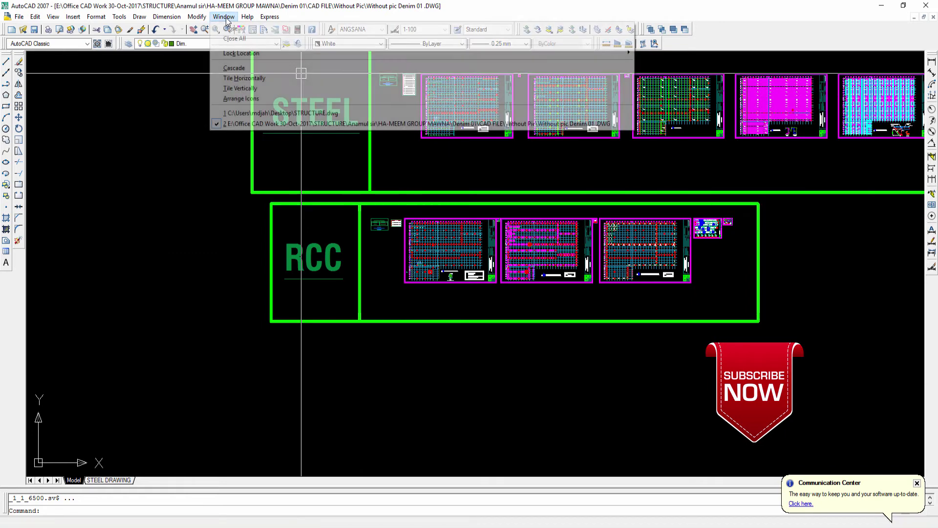
{"action": "left_click", "coordinate": [274, 113]}
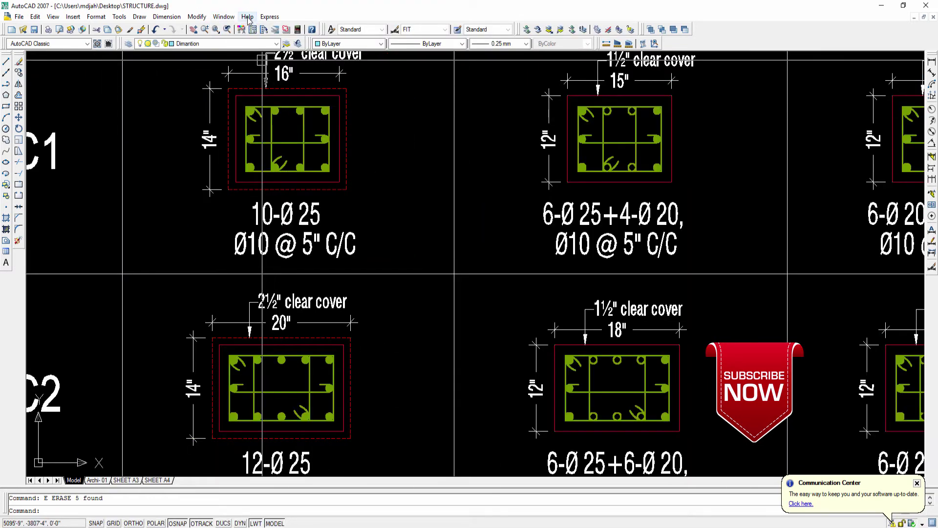
{"action": "left_click", "coordinate": [272, 19]}
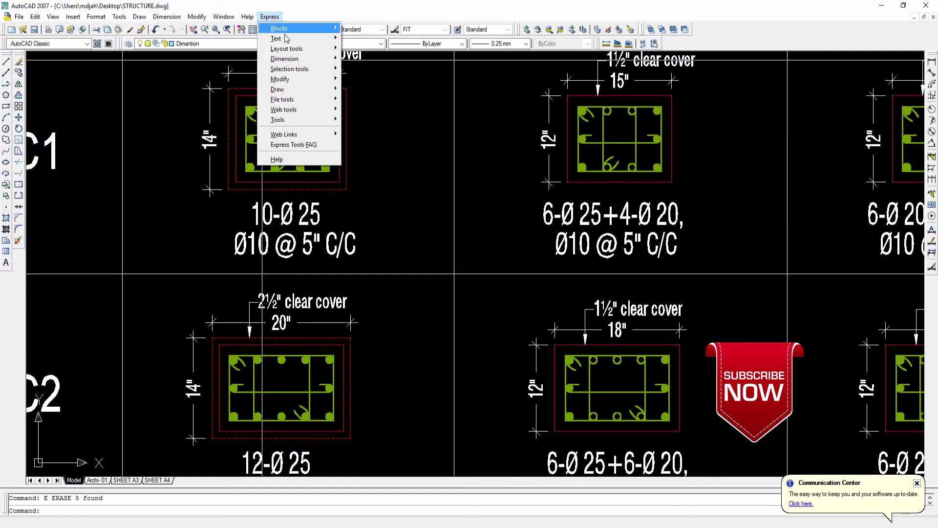
{"action": "key", "text": "Escape"}
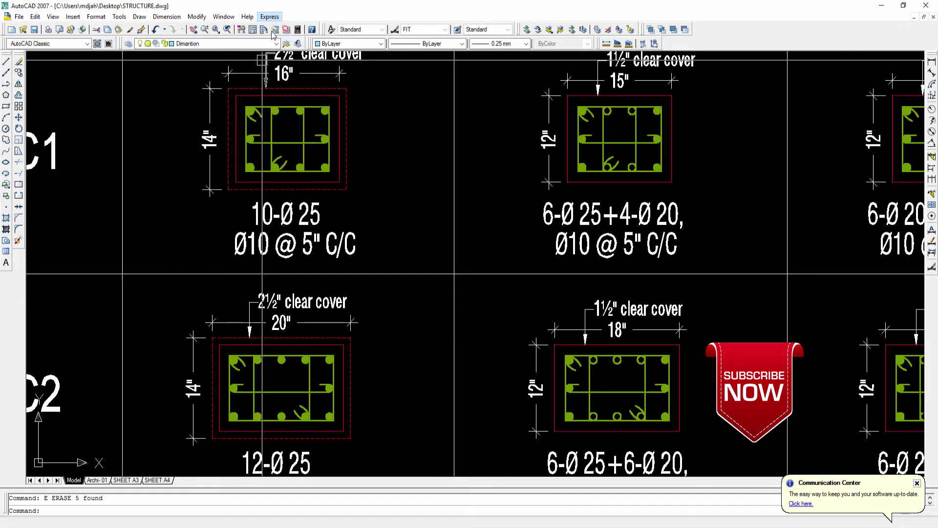
{"action": "left_click", "coordinate": [6, 263]}
Place multiline text 'SEFSDFSD' in the C1 row of the column schedule
{"action": "left_click", "coordinate": [67, 210]}
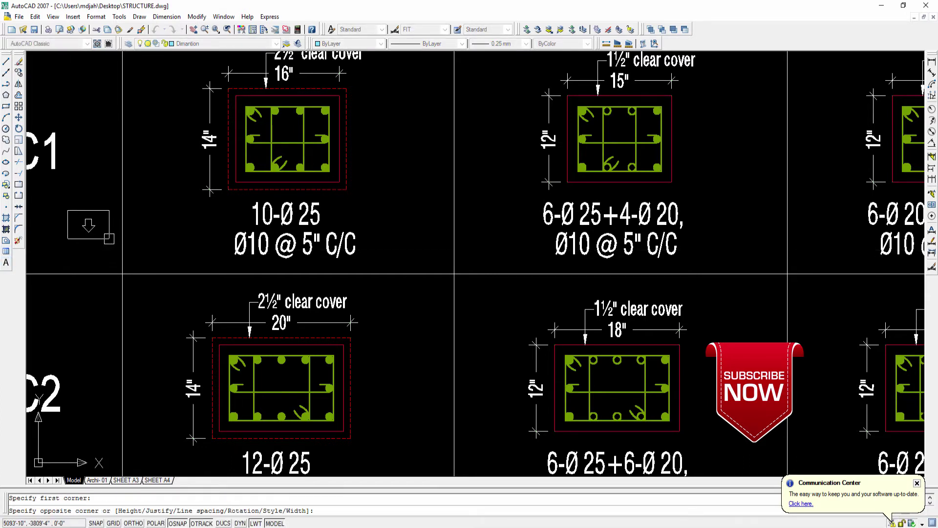
{"action": "left_click", "coordinate": [108, 239]}
{"action": "type", "text": "SEFSDFSD"}
{"action": "left_click", "coordinate": [222, 255]}
{"action": "middle_click_drag", "start_coordinate": [222, 254], "coordinate": [264, 250]}
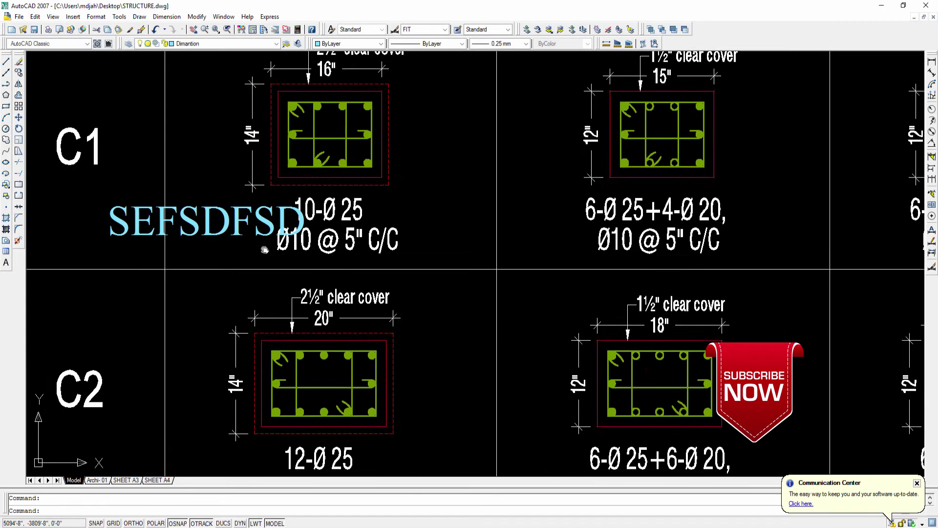
{"action": "scroll", "coordinate": [264, 250], "scroll_direction": "down", "scroll_amount": 2}
{"action": "scroll", "coordinate": [270, 230], "scroll_direction": "up", "scroll_amount": 2}
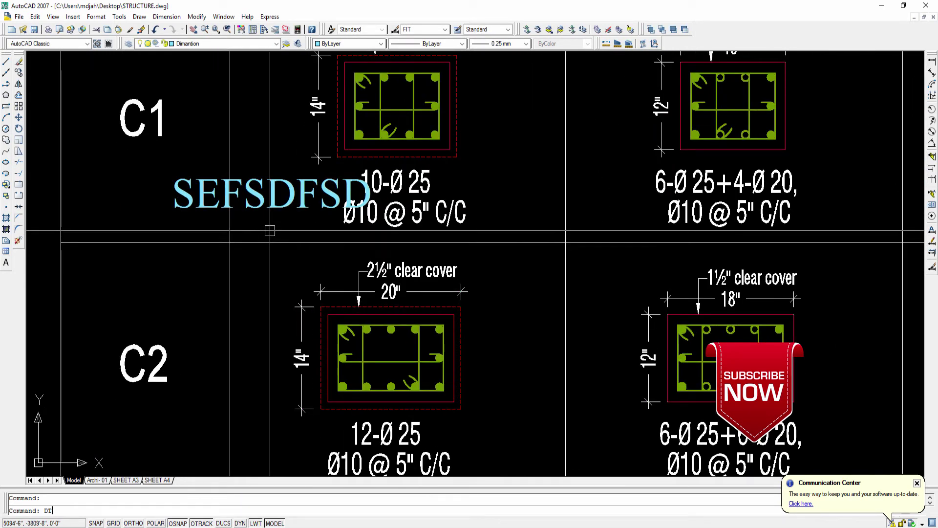
Start a single-line text entry with DT
{"action": "key", "text": "Return"}
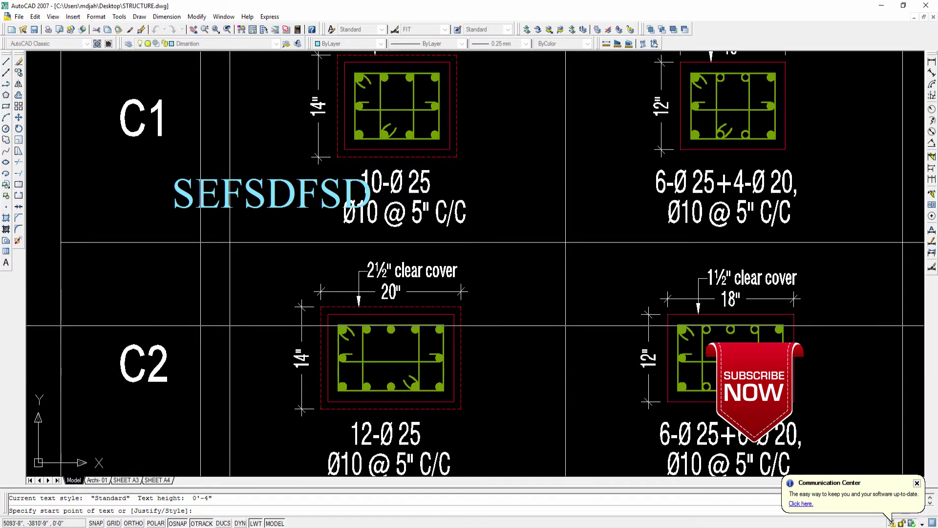
{"action": "scroll", "coordinate": [489, 163], "scroll_direction": "down", "scroll_amount": 3}
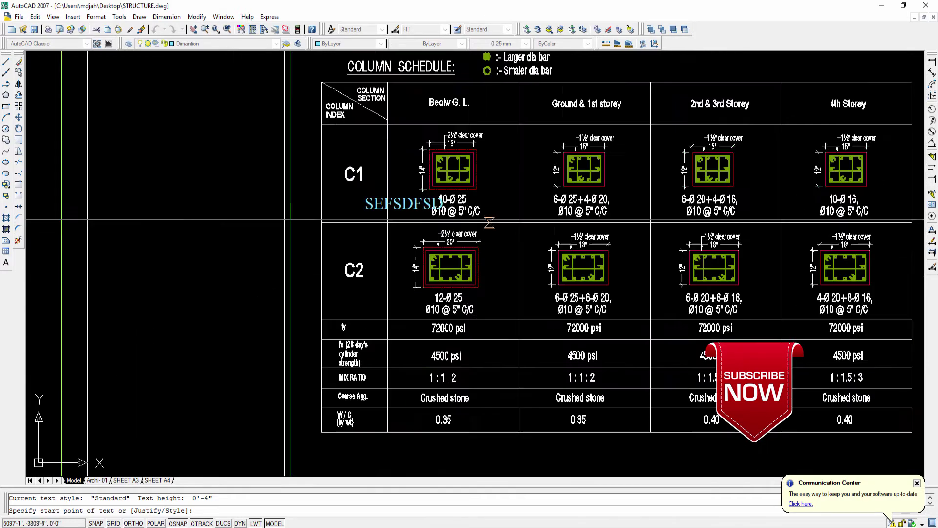
{"action": "scroll", "coordinate": [490, 163], "scroll_direction": "up", "scroll_amount": 1}
Place single-line text 'HHHHHHHHHH' at 0° rotation left of the schedule
{"action": "left_click", "coordinate": [135, 202]}
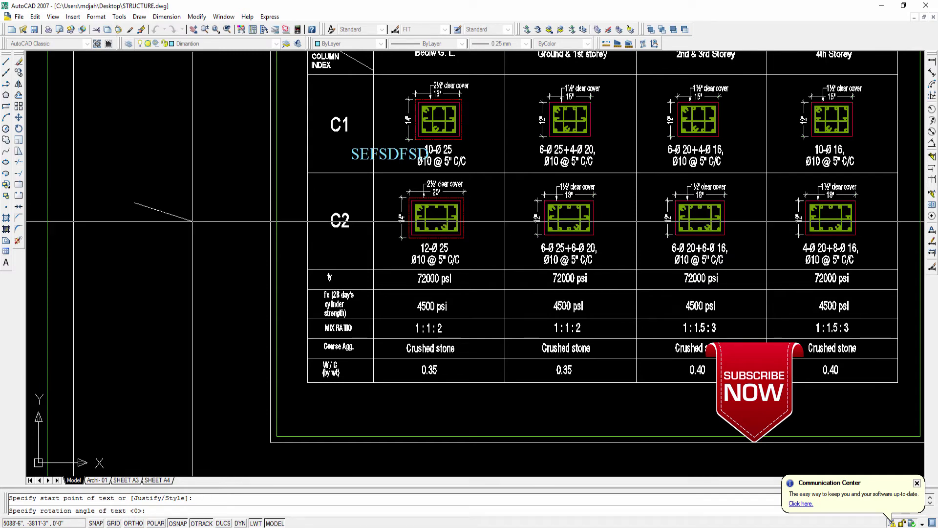
{"action": "type", "text": "0"}
{"action": "key", "text": "Return"}
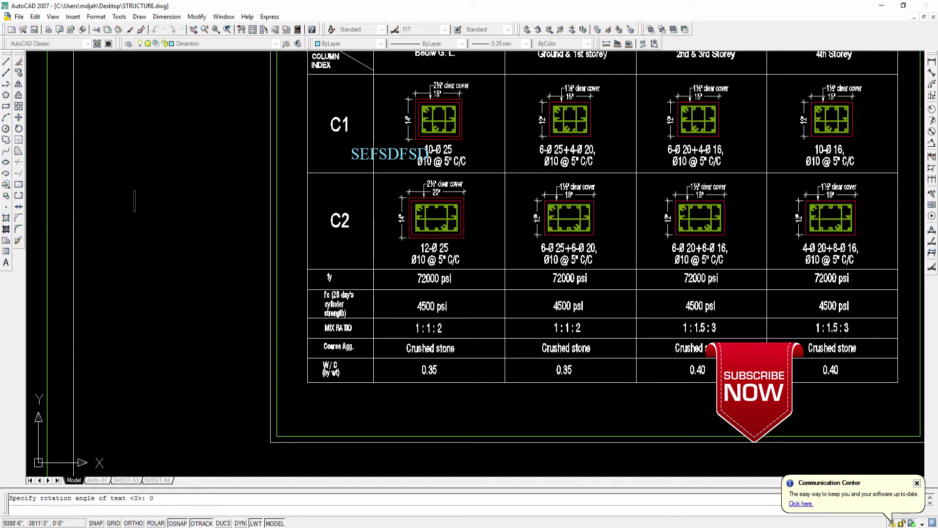
{"action": "scroll", "coordinate": [139, 195], "scroll_direction": "up", "scroll_amount": 4}
{"action": "scroll", "coordinate": [131, 198], "scroll_direction": "down", "scroll_amount": 3}
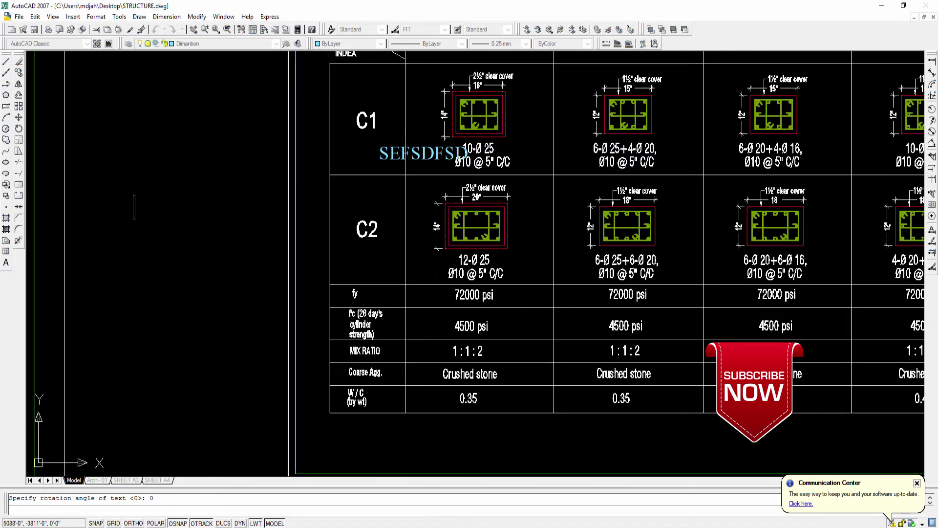
{"action": "type", "text": "HHHHH"}
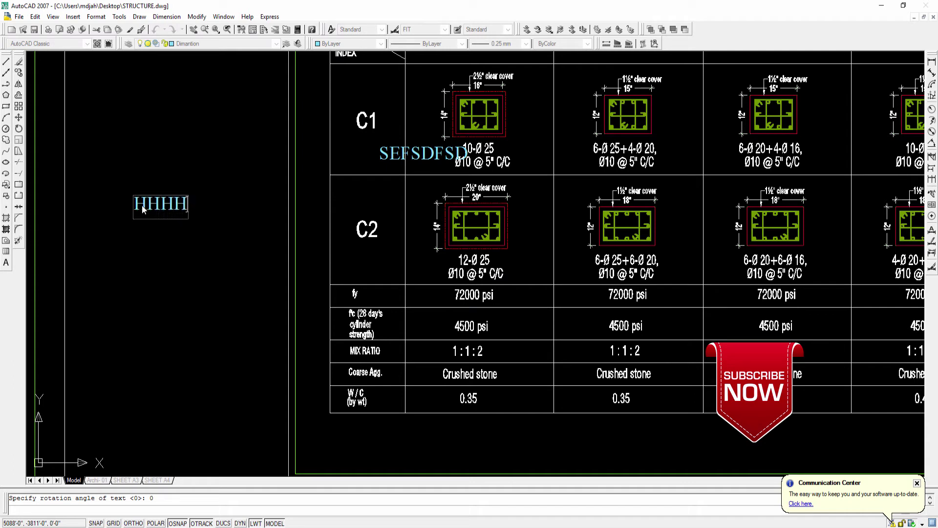
{"action": "type", "text": "HHHHH"}
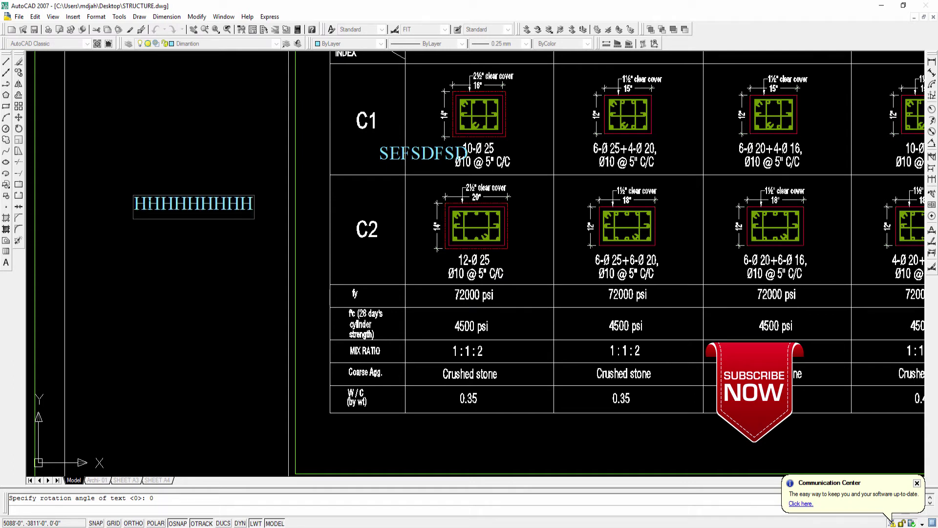
{"action": "key", "text": "Return"}
{"action": "key", "text": "Return"}
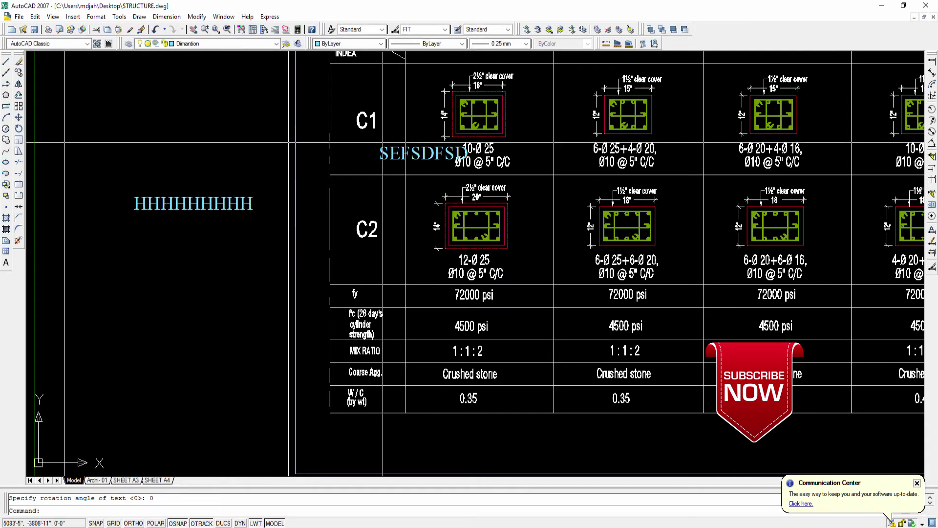
Move the SEFSDFSD text so it sits just above the HHHHHHHHHH label
{"action": "left_click", "coordinate": [389, 153]}
{"action": "left_click", "coordinate": [380, 153]}
{"action": "left_click", "coordinate": [129, 162]}
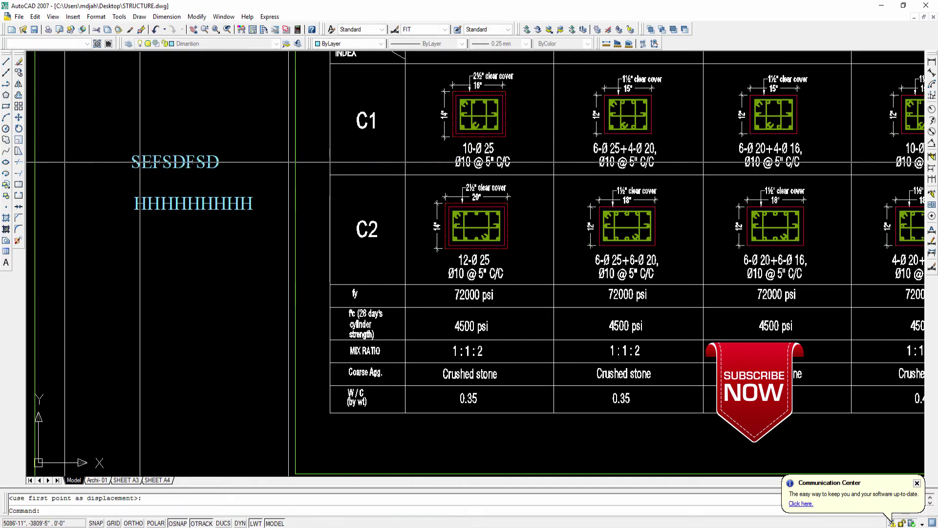
{"action": "key", "text": "Escape"}
{"action": "middle_click_drag", "start_coordinate": [186, 162], "coordinate": [193, 177]}
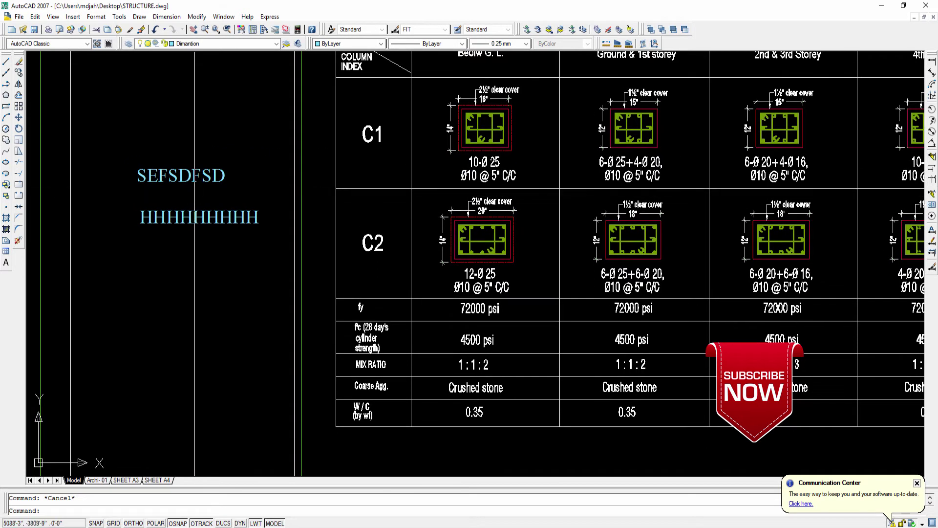
Format SEFSDFSD as bold, underlined and realigned in the text editor
{"action": "double_click", "coordinate": [193, 177]}
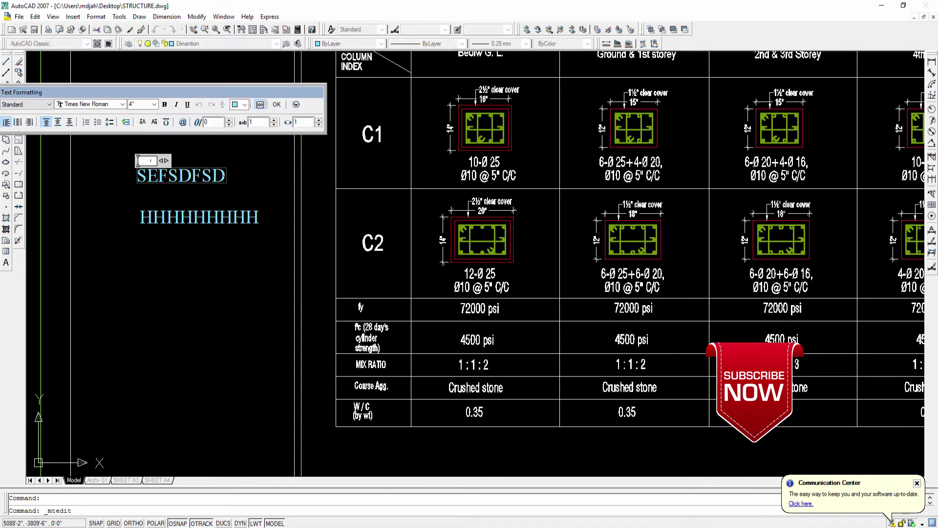
{"action": "left_click_drag", "start_coordinate": [226, 176], "coordinate": [137, 176]}
{"action": "left_click_drag", "start_coordinate": [158, 93], "coordinate": [231, 92]}
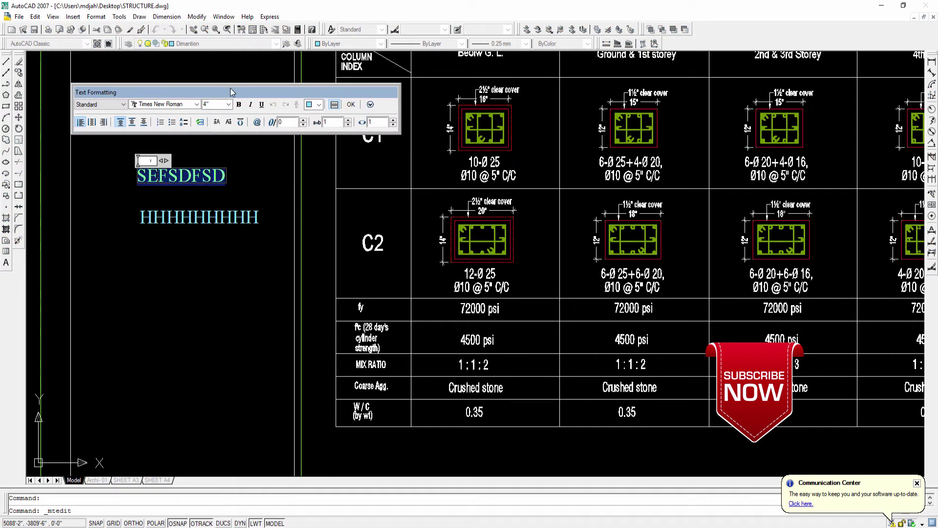
{"action": "double_click", "coordinate": [207, 105]}
{"action": "left_click", "coordinate": [239, 105]}
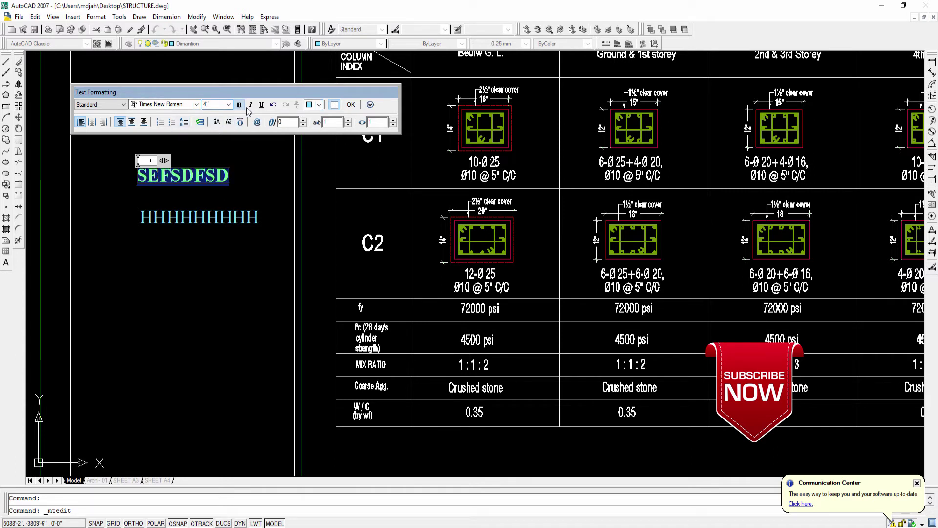
{"action": "left_click", "coordinate": [262, 105]}
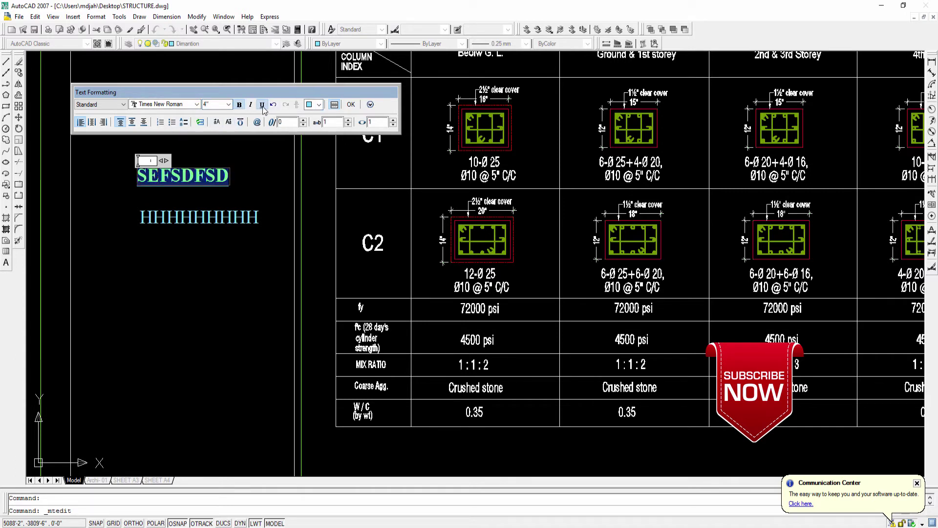
{"action": "left_click", "coordinate": [92, 122]}
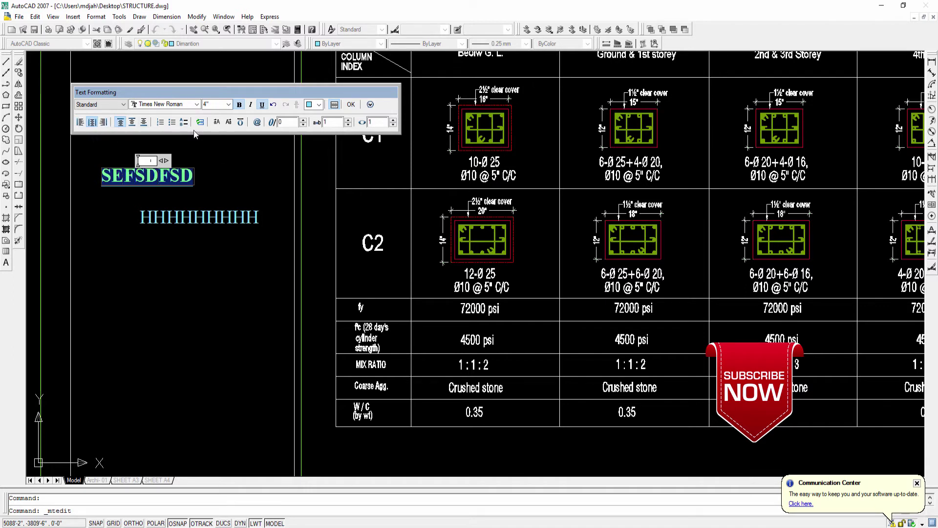
{"action": "left_click", "coordinate": [350, 108]}
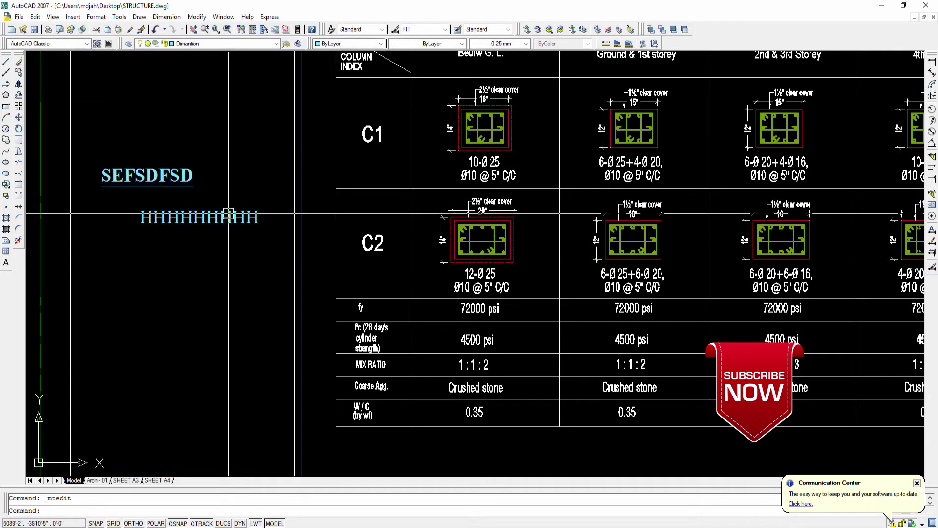
Open the HHHHHHHHHH label for editing and commit it
{"action": "left_click", "coordinate": [223, 217]}
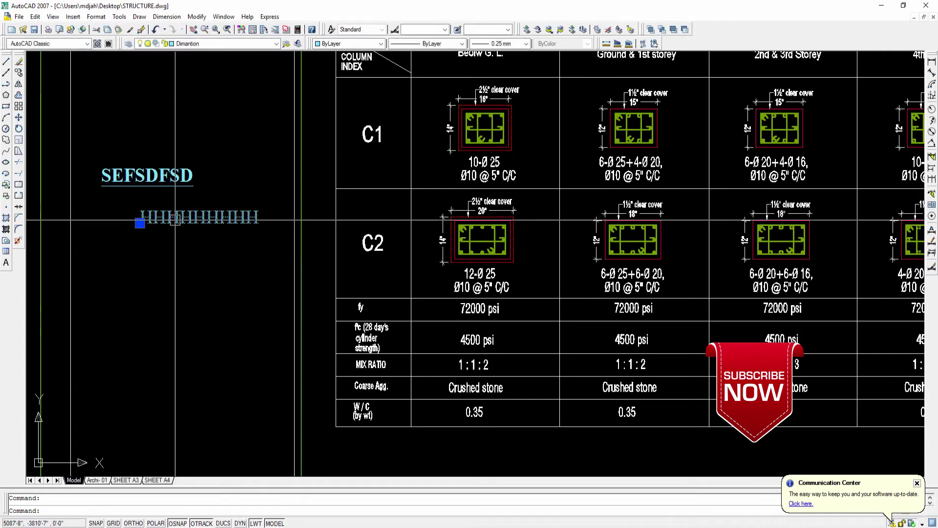
{"action": "double_click", "coordinate": [239, 219]}
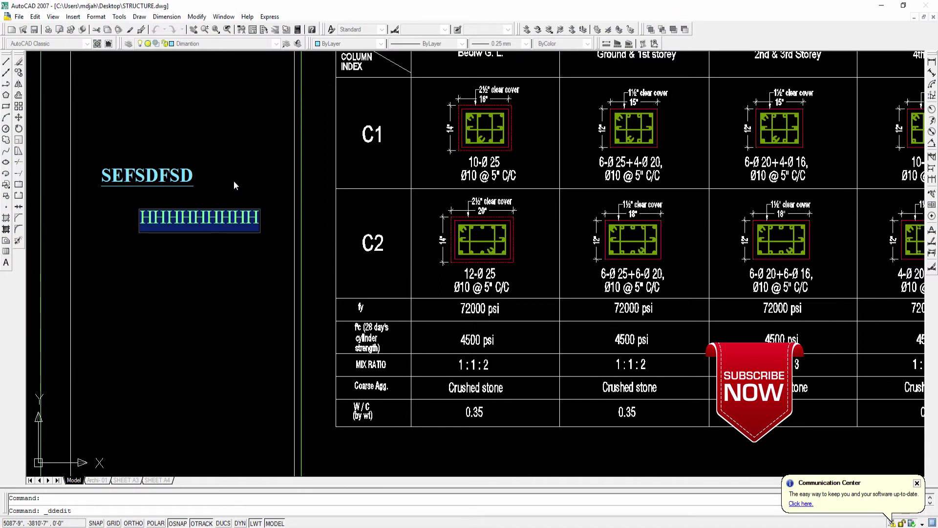
{"action": "key", "text": "Return"}
{"action": "key", "text": "Return"}
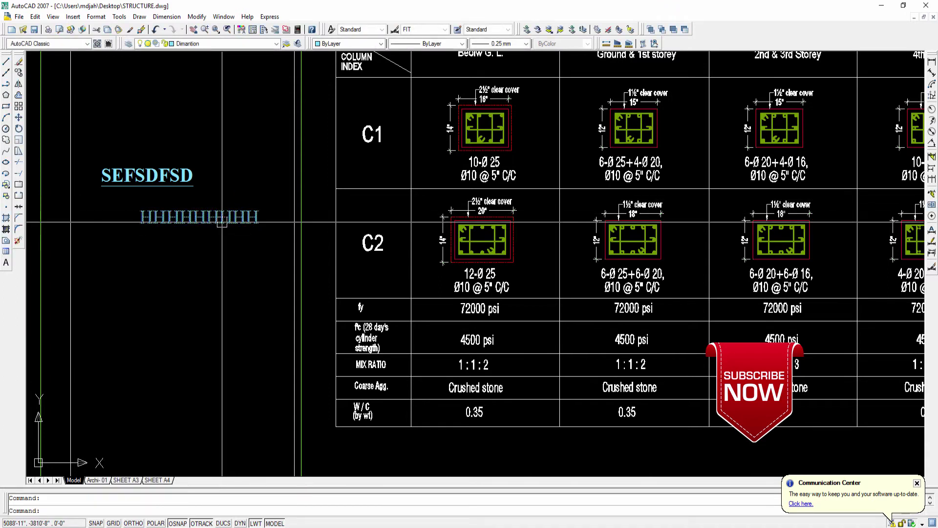
Change the lower label from HHHHHHHHHH to 'SDCSDSDssdsd'
{"action": "left_click", "coordinate": [211, 215]}
{"action": "double_click", "coordinate": [212, 215]}
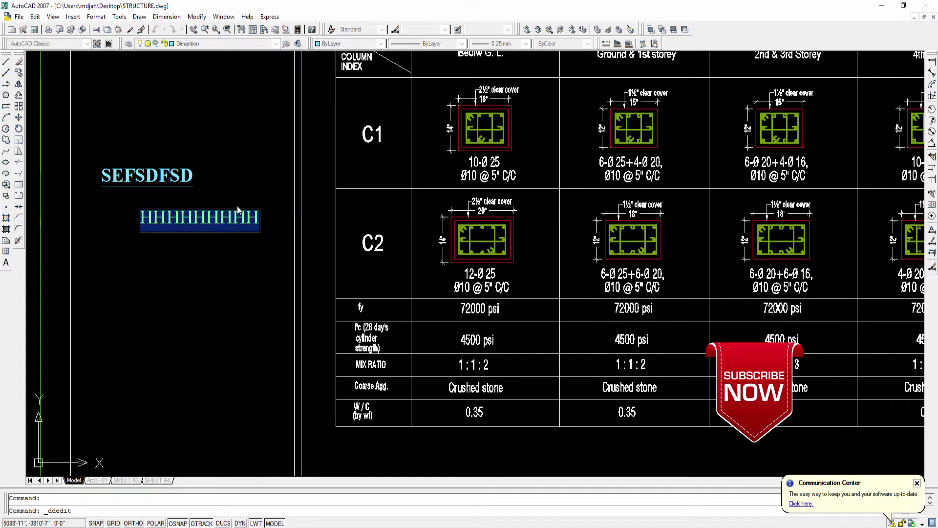
{"action": "type", "text": "SDCSDSDssdsd"}
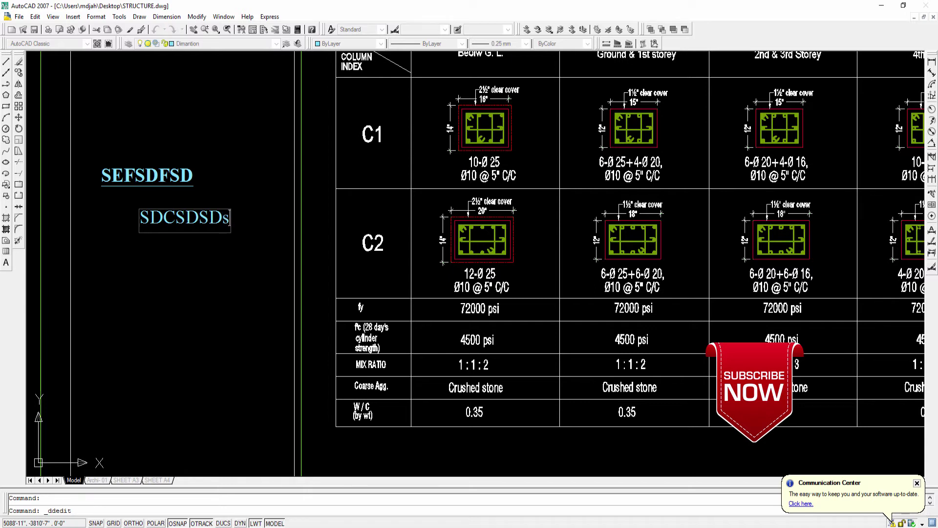
{"action": "left_click", "coordinate": [210, 259]}
Switch the SEFSDFSD heading to lowercase and back to uppercase, then reopen and close the label
{"action": "left_click", "coordinate": [147, 176]}
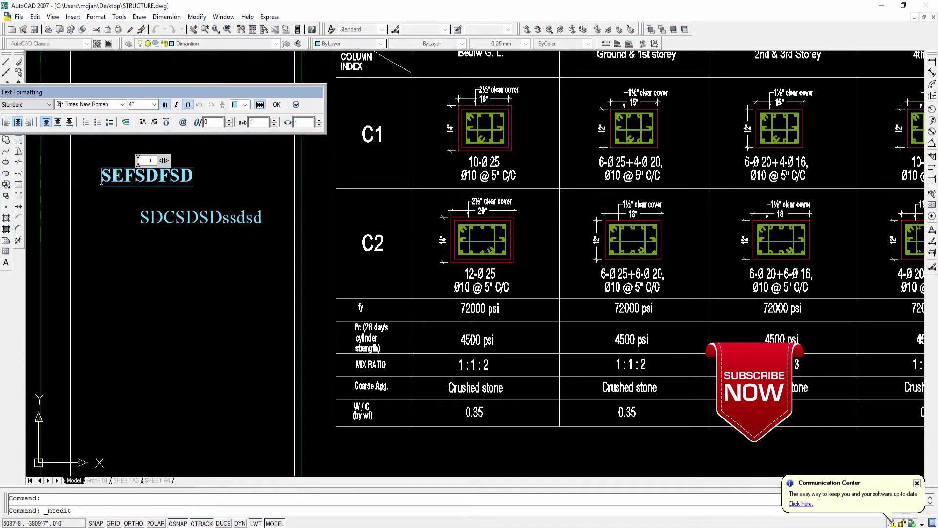
{"action": "left_click", "coordinate": [154, 122]}
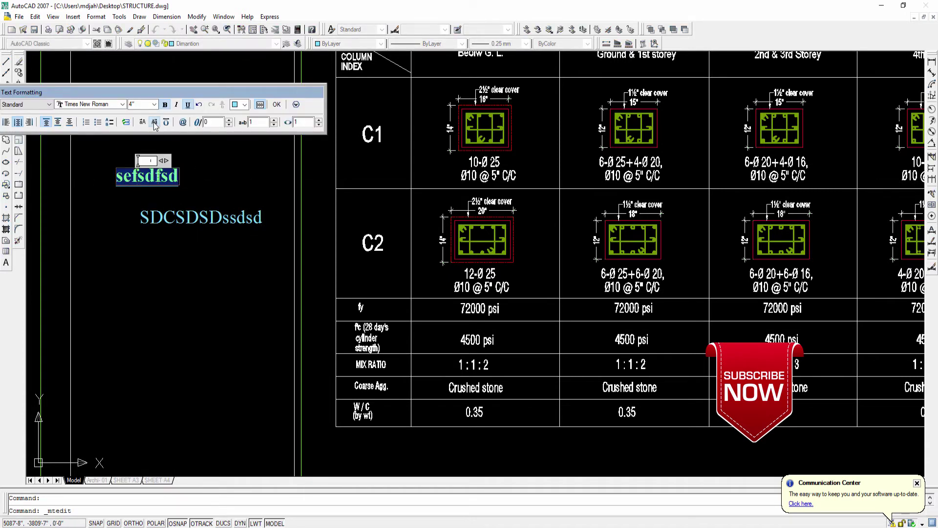
{"action": "left_click", "coordinate": [143, 123]}
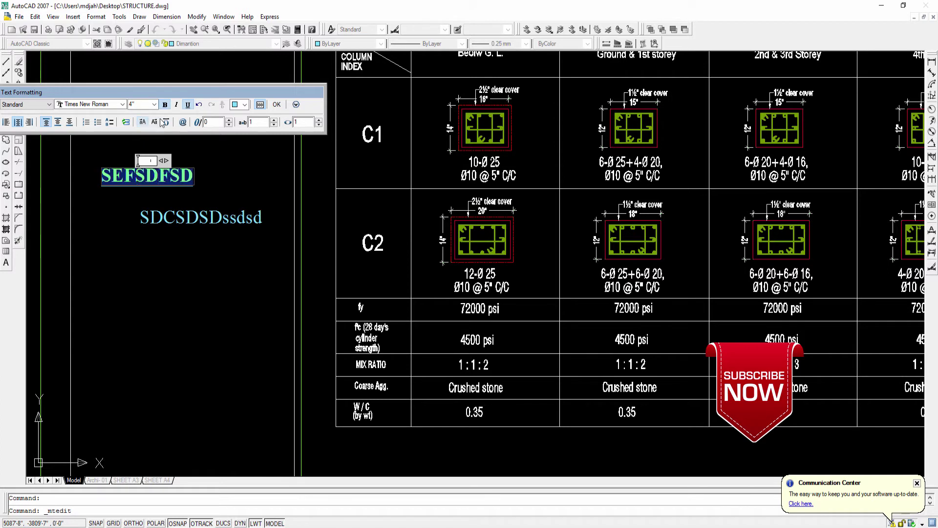
{"action": "left_click", "coordinate": [277, 104]}
{"action": "double_click", "coordinate": [254, 220]}
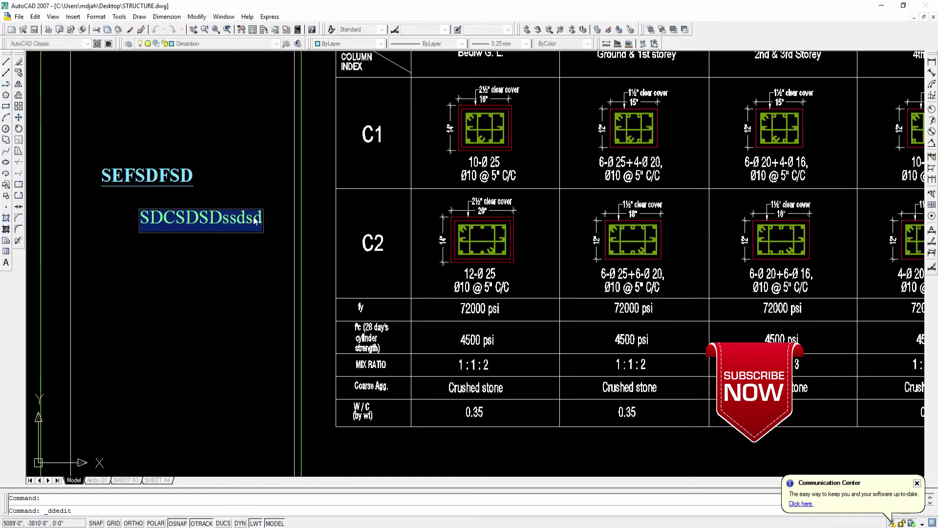
{"action": "key", "text": "Return"}
{"action": "key", "text": "Return"}
Select the SDCSDSDssdsd label and SEFSDFSD heading, then clear the selection
{"action": "left_click", "coordinate": [199, 219]}
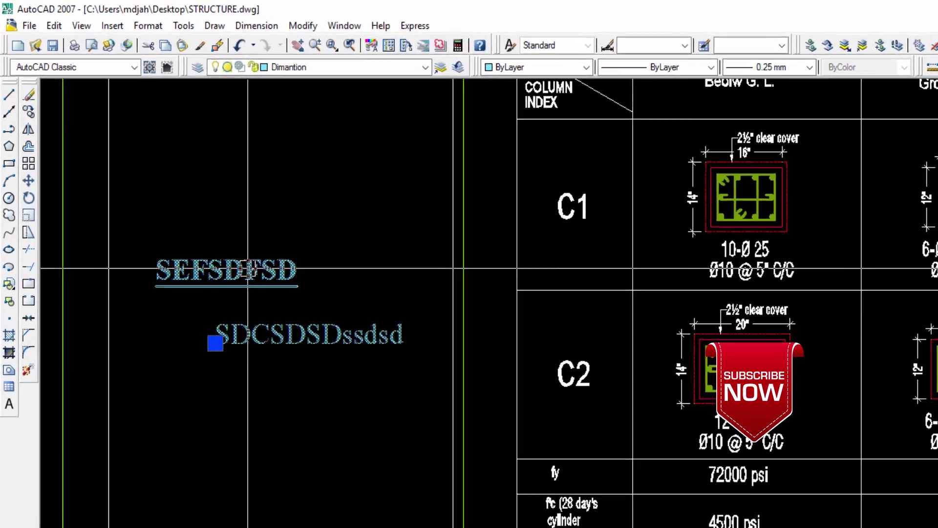
{"action": "left_click", "coordinate": [247, 269]}
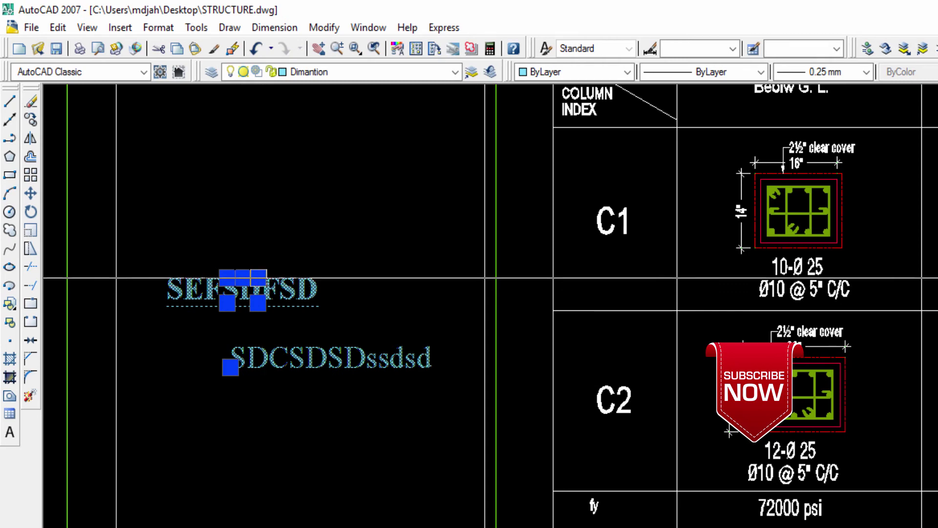
{"action": "left_click", "coordinate": [242, 260]}
{"action": "key", "text": "Escape"}
{"action": "key", "text": "Escape"}
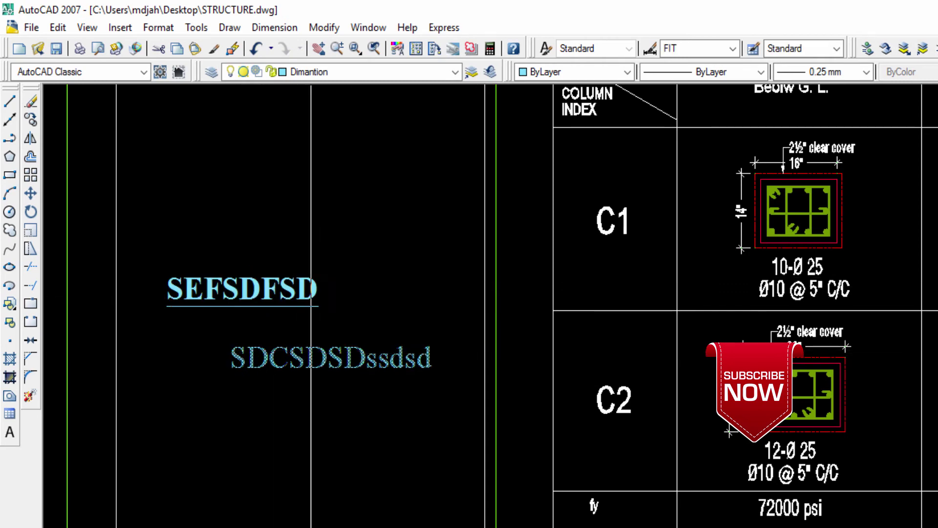
Convert the SDCSDSDssdsd label to multiline text using Express > Text > Convert Text to Mtext
{"action": "left_click", "coordinate": [310, 356]}
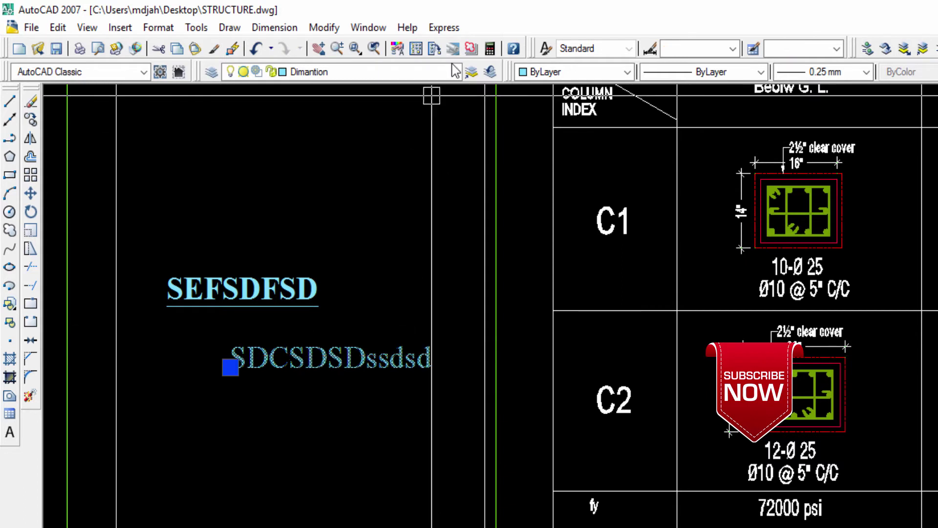
{"action": "left_click", "coordinate": [445, 28]}
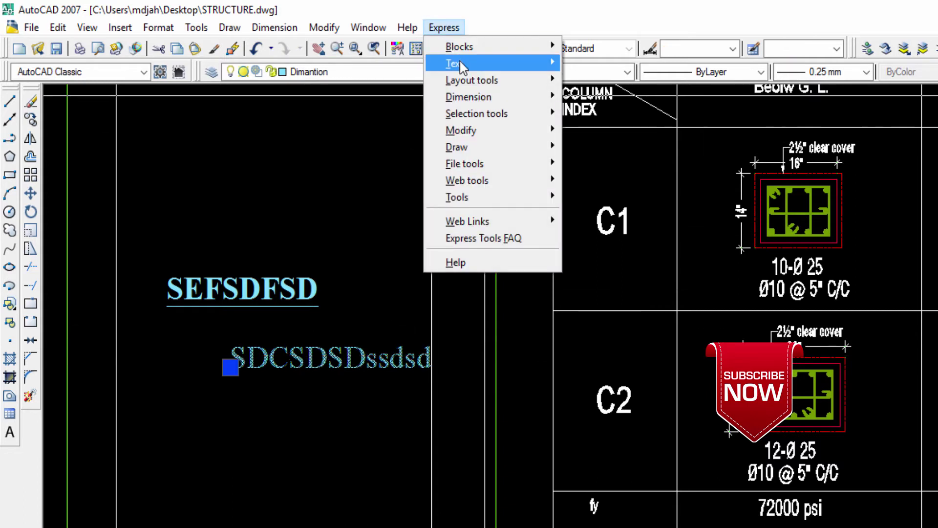
{"action": "mouse_move", "coordinate": [460, 64]}
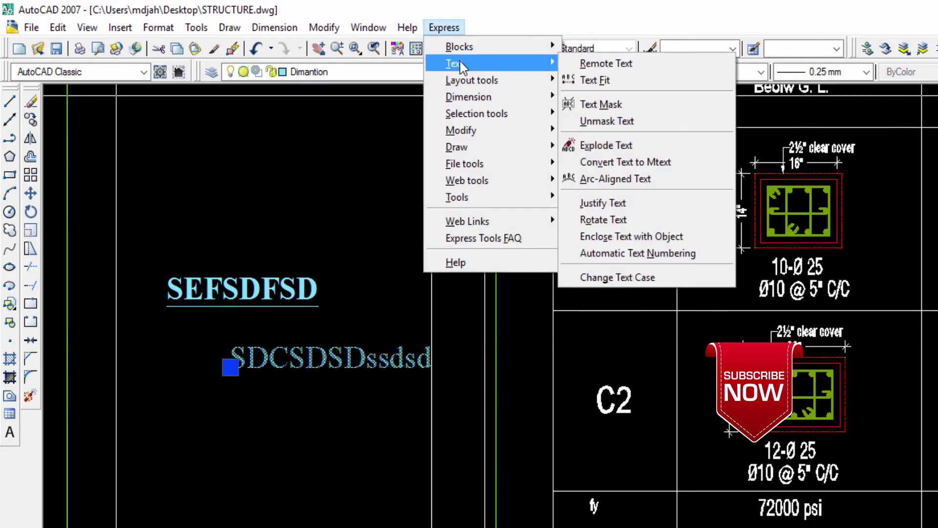
{"action": "left_click", "coordinate": [633, 161]}
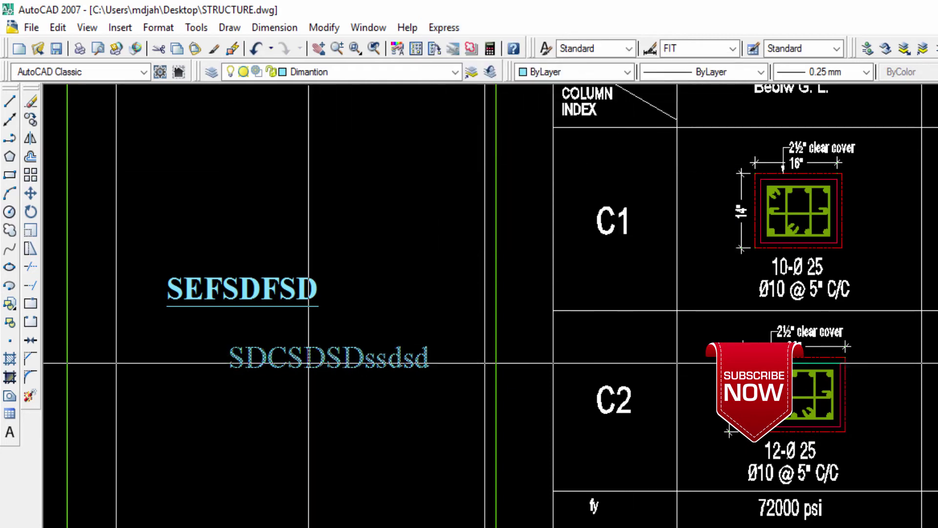
Open the converted label in the multiline text editor and confirm it with OK
{"action": "middle_click_drag", "start_coordinate": [354, 359], "coordinate": [404, 342]}
{"action": "double_click", "coordinate": [381, 342]}
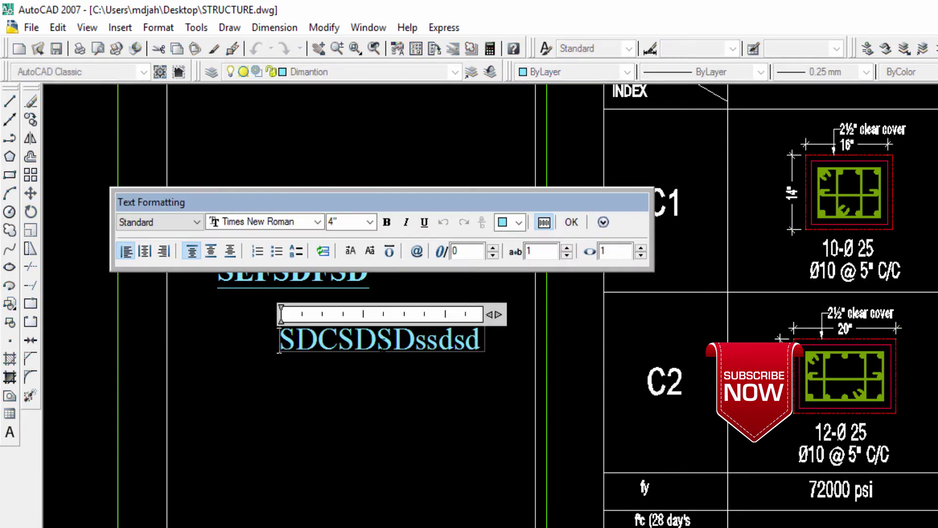
{"action": "left_click_drag", "start_coordinate": [312, 202], "coordinate": [306, 136]}
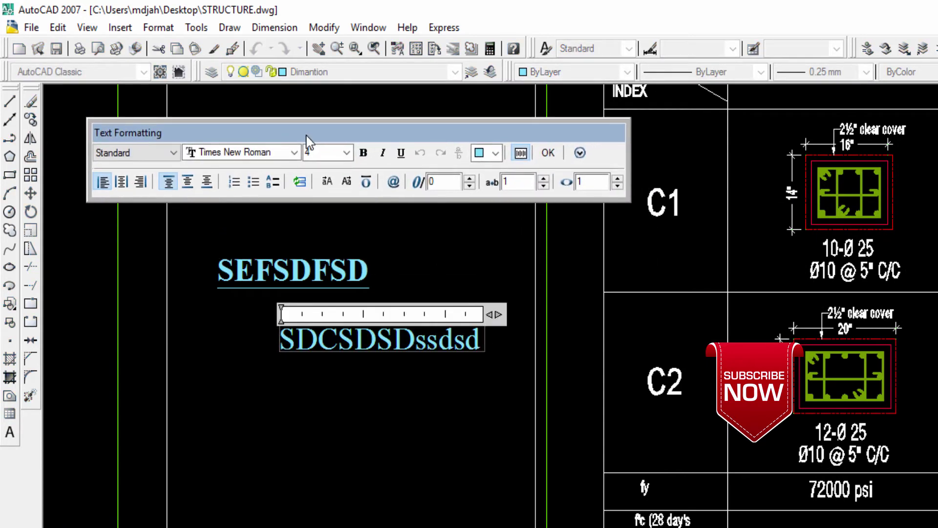
{"action": "left_click", "coordinate": [547, 152]}
{"action": "left_click", "coordinate": [444, 27]}
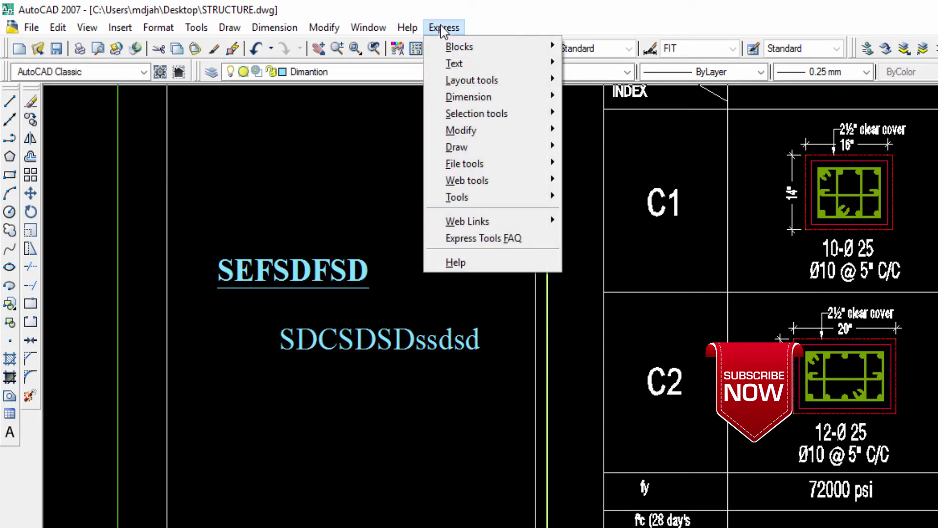
{"action": "mouse_move", "coordinate": [469, 130]}
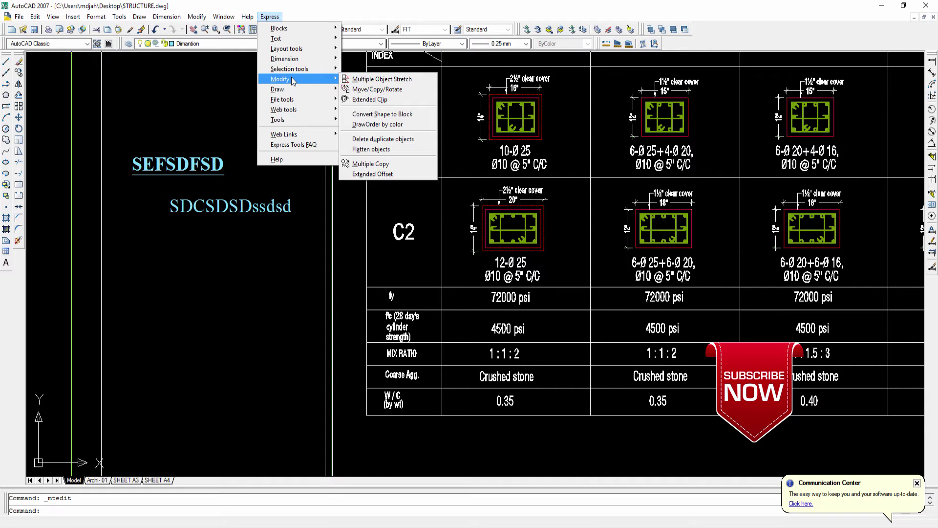
{"action": "left_click", "coordinate": [220, 66]}
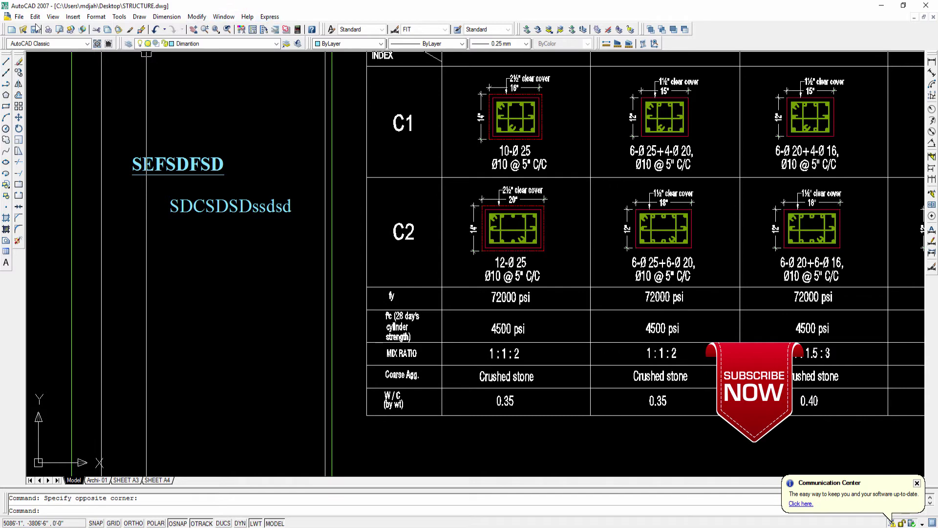
{"action": "middle_click_drag", "start_coordinate": [315, 228], "coordinate": [294, 126]}
{"action": "scroll", "coordinate": [292, 130], "scroll_direction": "down", "scroll_amount": 2}
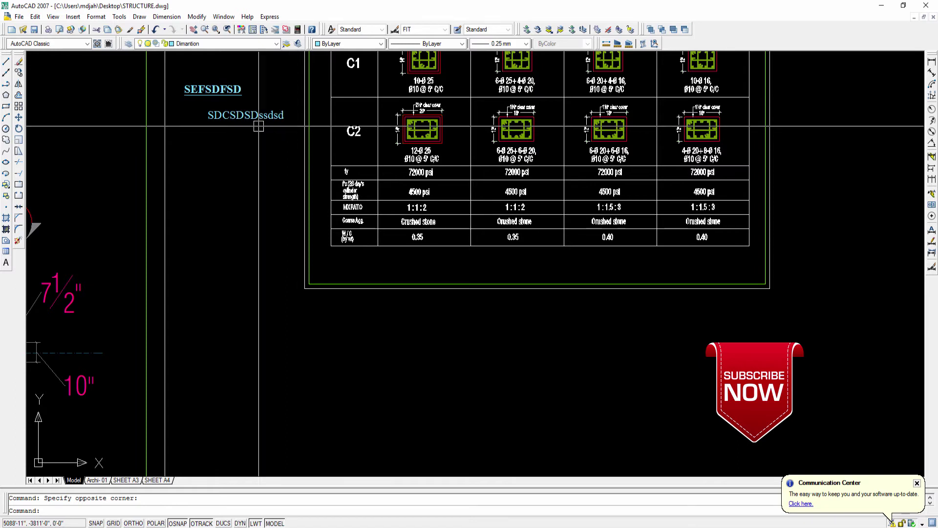
{"action": "left_click", "coordinate": [140, 17]}
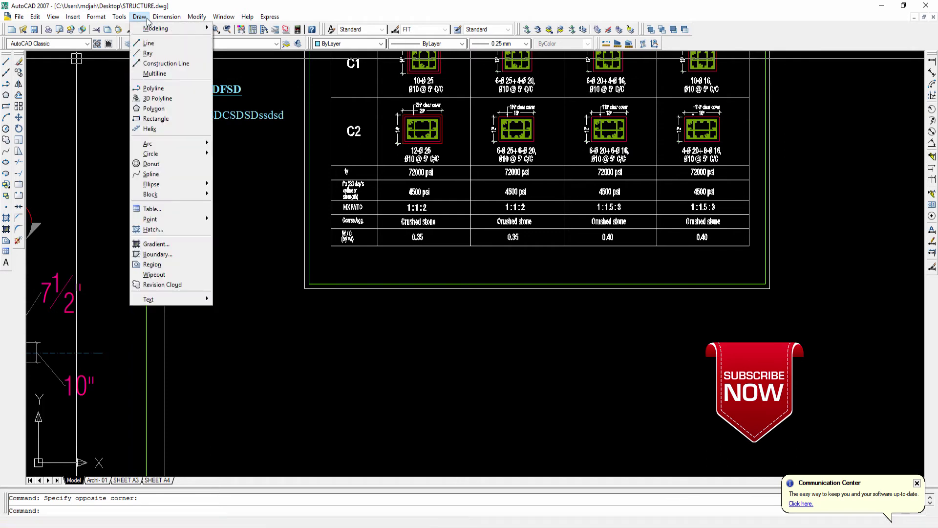
{"action": "left_click", "coordinate": [238, 159]}
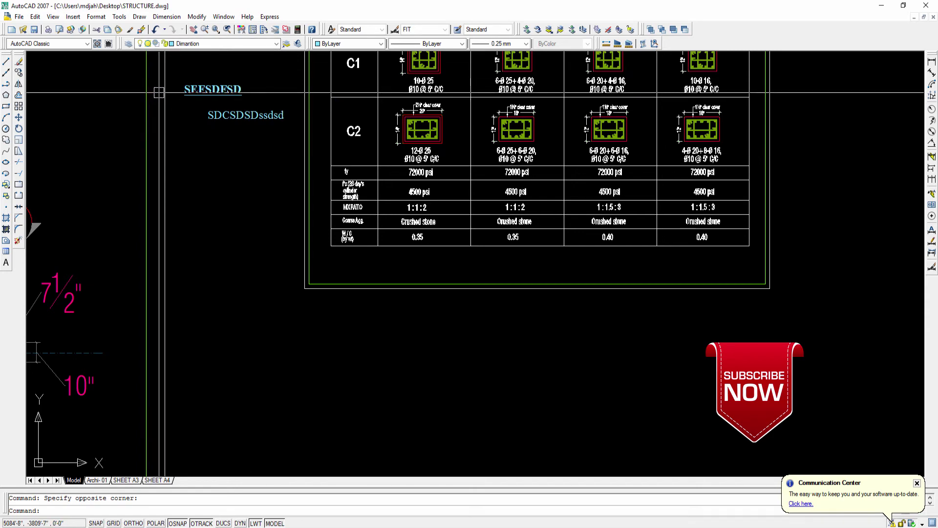
{"action": "scroll", "coordinate": [239, 188], "scroll_direction": "down", "scroll_amount": 4}
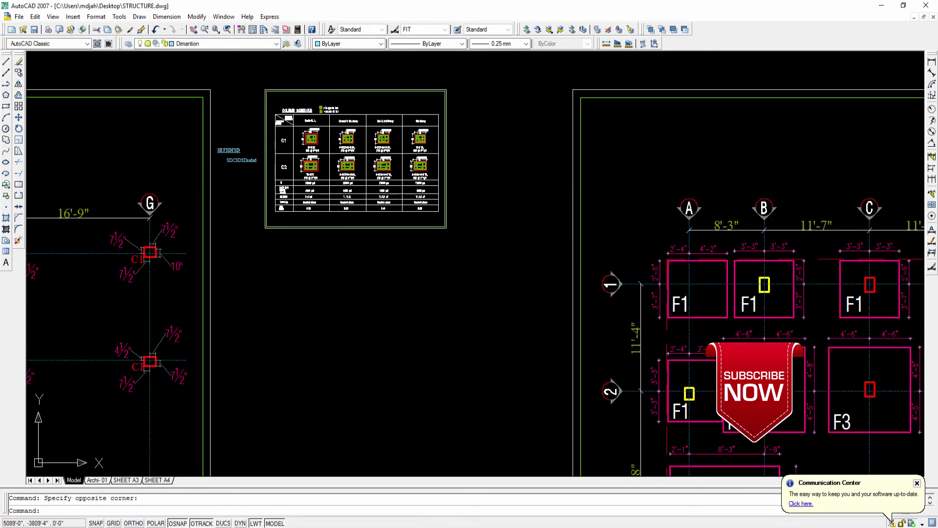
{"action": "scroll", "coordinate": [244, 161], "scroll_direction": "up", "scroll_amount": 5}
{"action": "scroll", "coordinate": [283, 214], "scroll_direction": "down", "scroll_amount": 4}
{"action": "scroll", "coordinate": [283, 214], "scroll_direction": "up", "scroll_amount": 2}
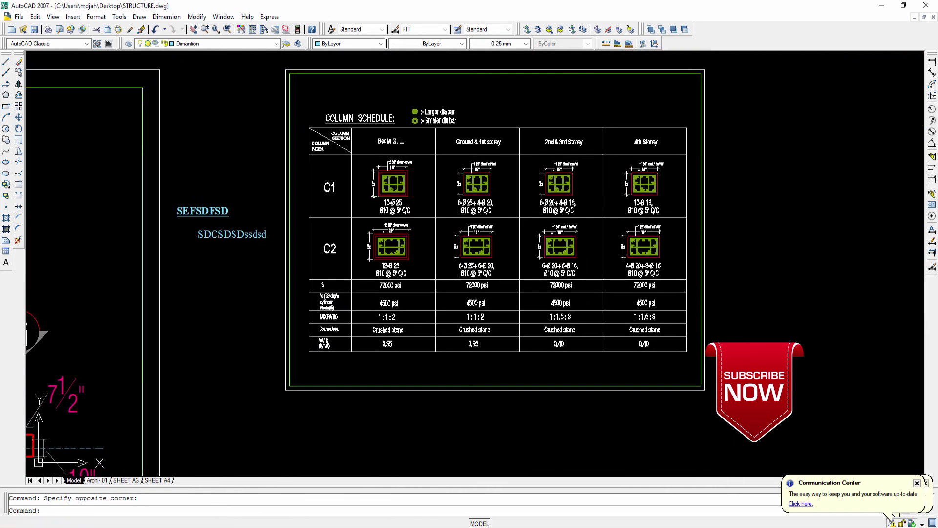
{"action": "scroll", "coordinate": [416, 205], "scroll_direction": "up", "scroll_amount": 9}
{"action": "left_click", "coordinate": [31, 93]}
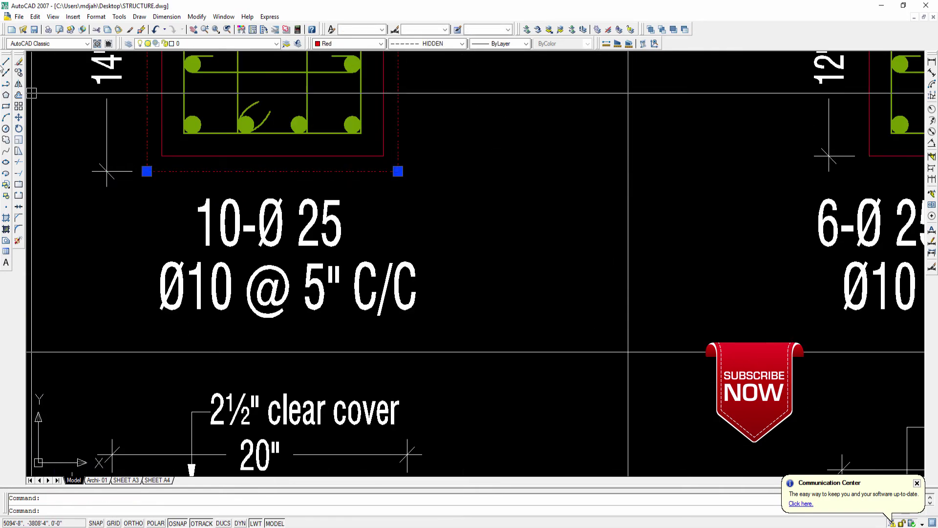
Copy the red outline to a new spot above and to the right
{"action": "left_click", "coordinate": [18, 73]}
{"action": "left_click", "coordinate": [414, 180]}
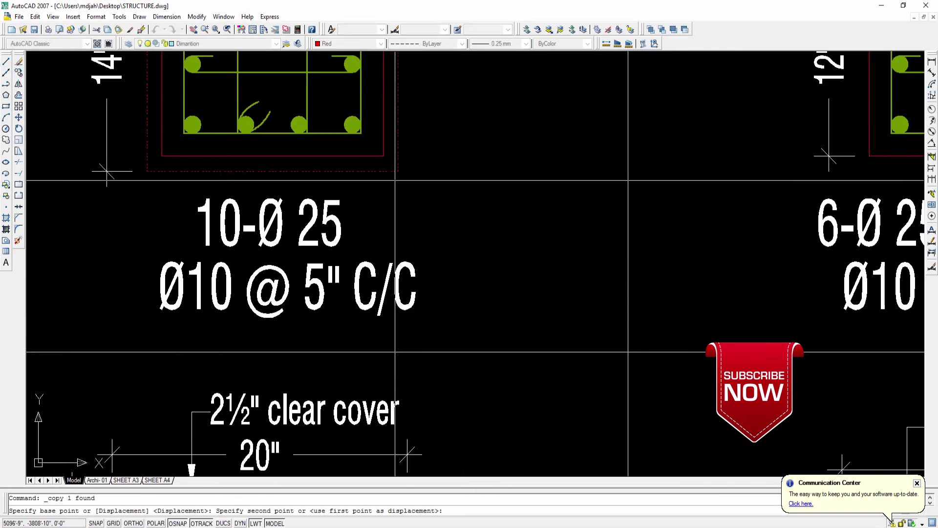
{"action": "scroll", "coordinate": [414, 209], "scroll_direction": "down", "scroll_amount": 6}
{"action": "left_click", "coordinate": [439, 108]}
{"action": "scroll", "coordinate": [391, 195], "scroll_direction": "up", "scroll_amount": 8}
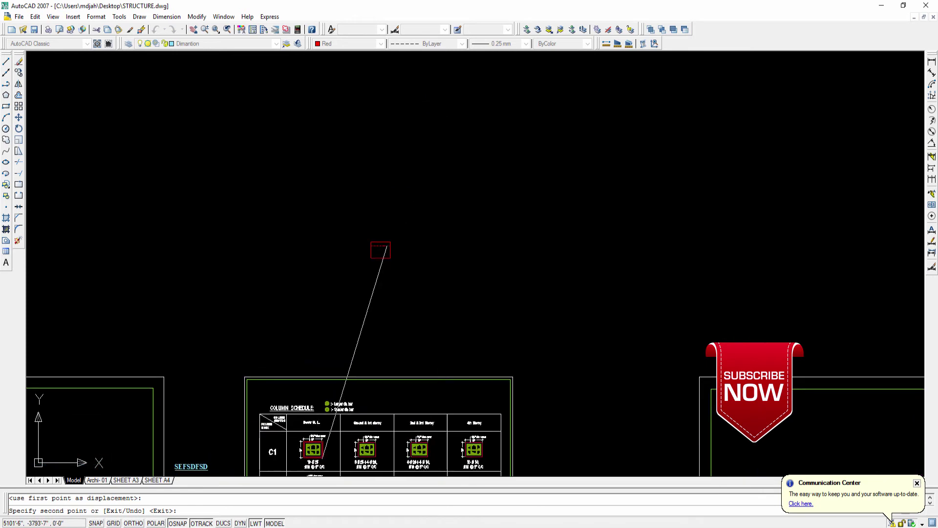
{"action": "key", "text": "Escape"}
Draw a diagonal line from lower left to upper right
{"action": "type", "text": "l"}
{"action": "key", "text": "Return"}
{"action": "left_click", "coordinate": [272, 286]}
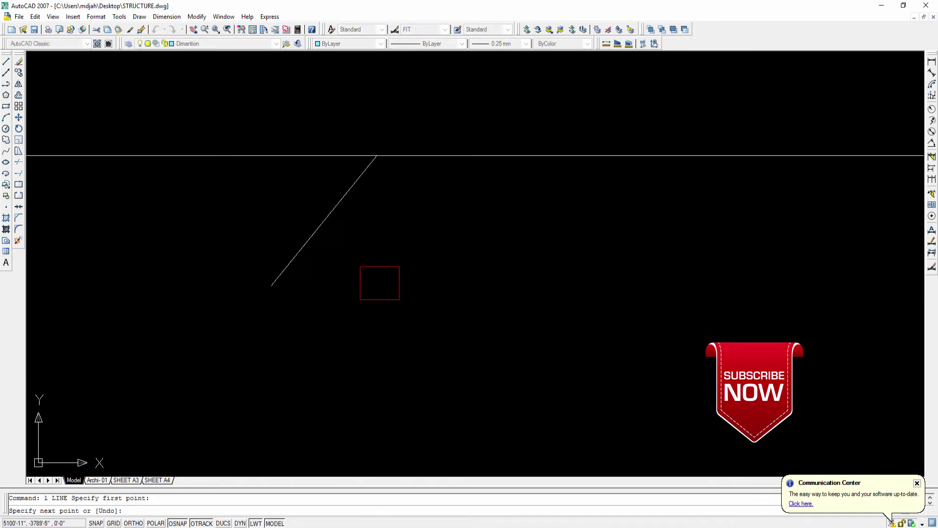
{"action": "left_click", "coordinate": [404, 116]}
{"action": "key", "text": "Escape"}
{"action": "middle_click_drag", "start_coordinate": [410, 213], "coordinate": [375, 151]}
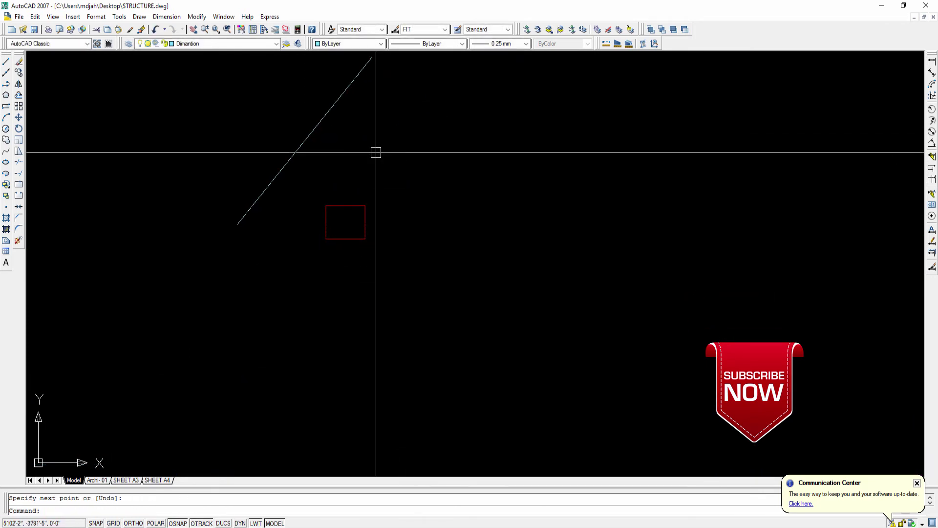
{"action": "key", "text": "Escape"}
Move the small red rectangle so its top-left corner rests on the diagonal line
{"action": "left_click", "coordinate": [354, 206]}
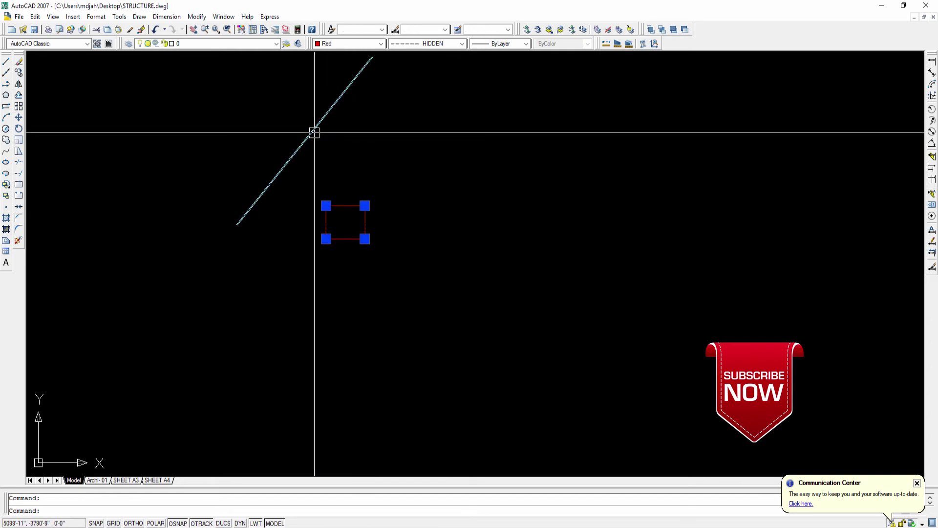
{"action": "key", "text": "Escape"}
{"action": "left_click", "coordinate": [348, 204]}
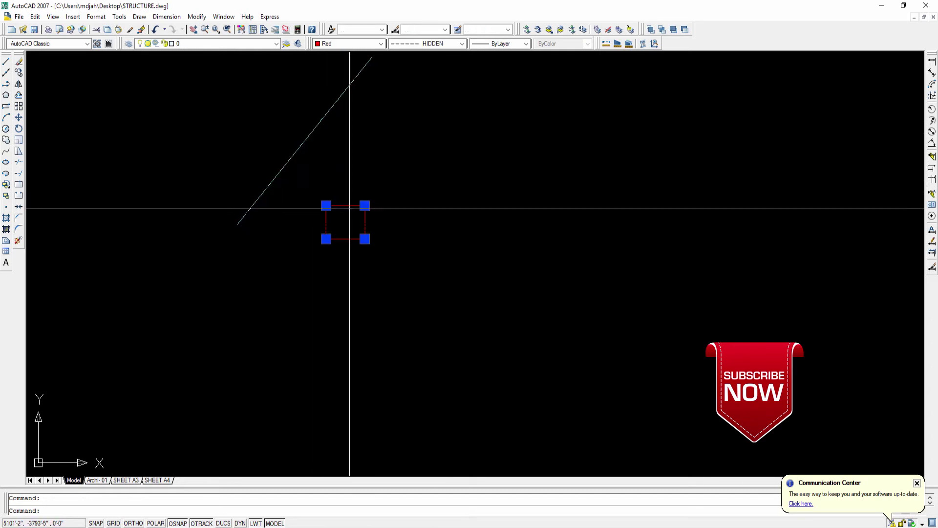
{"action": "type", "text": "m"}
{"action": "key", "text": "Return"}
{"action": "left_click", "coordinate": [325, 206]}
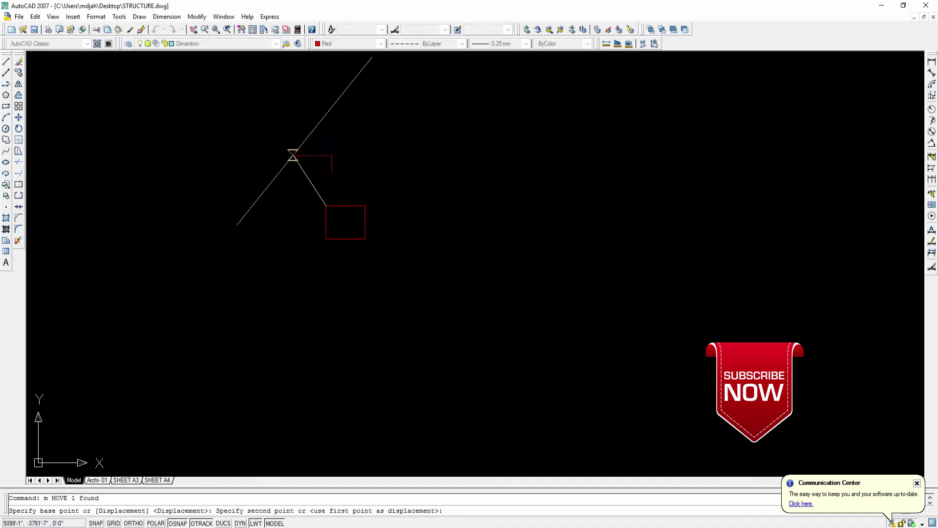
{"action": "left_click", "coordinate": [293, 155]}
{"action": "key", "text": "Escape"}
{"action": "scroll", "coordinate": [301, 164], "scroll_direction": "up", "scroll_amount": 3}
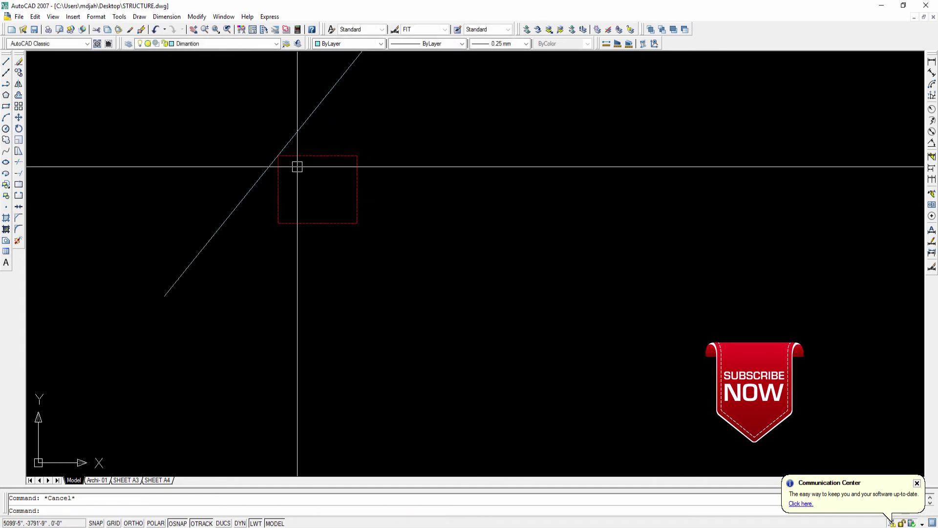
{"action": "left_click", "coordinate": [322, 157]}
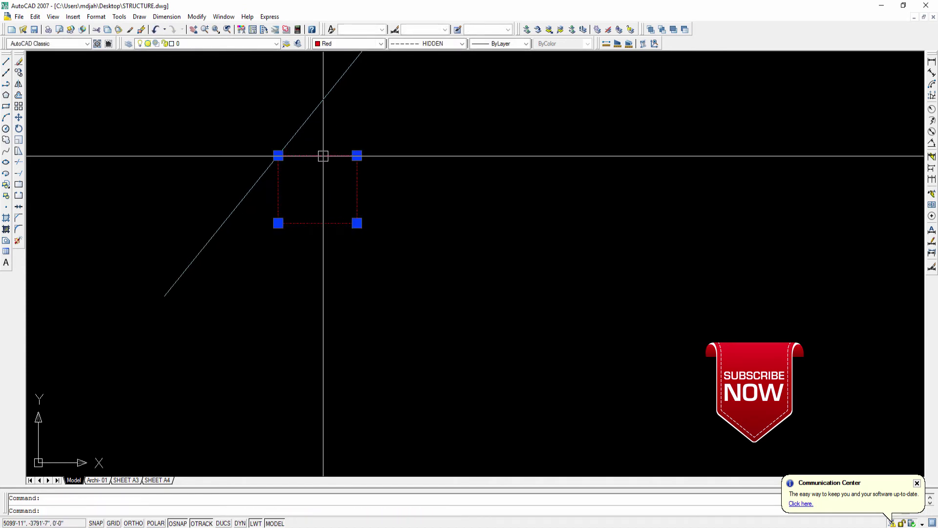
Rotate the rectangle by reference to the diagonal line's angle, then undo the rotation
{"action": "left_click", "coordinate": [19, 129]}
{"action": "left_click", "coordinate": [278, 155]}
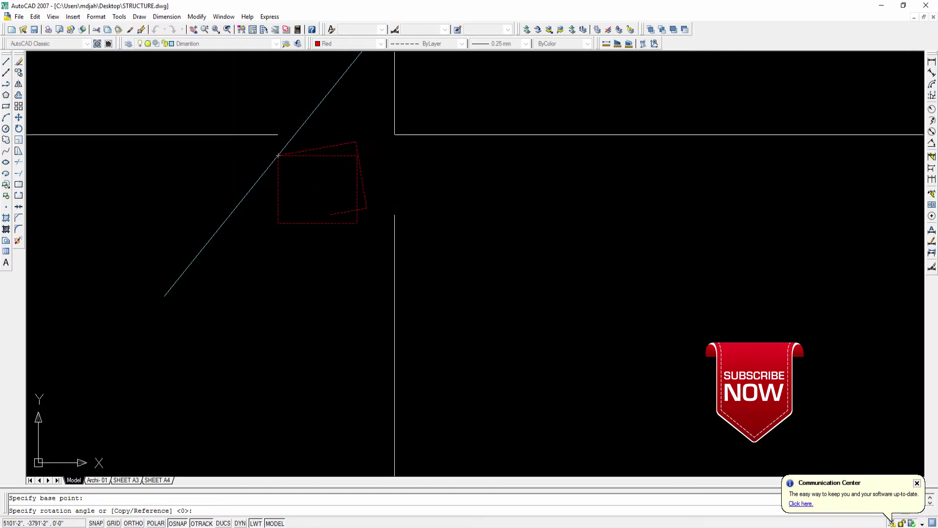
{"action": "type", "text": "r"}
{"action": "key", "text": "Return"}
{"action": "left_click", "coordinate": [280, 156]}
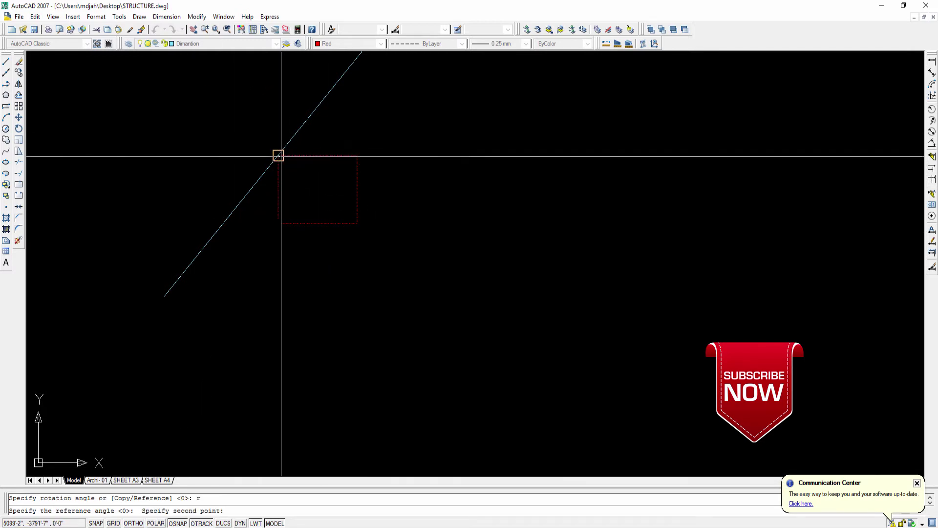
{"action": "left_click", "coordinate": [356, 155]}
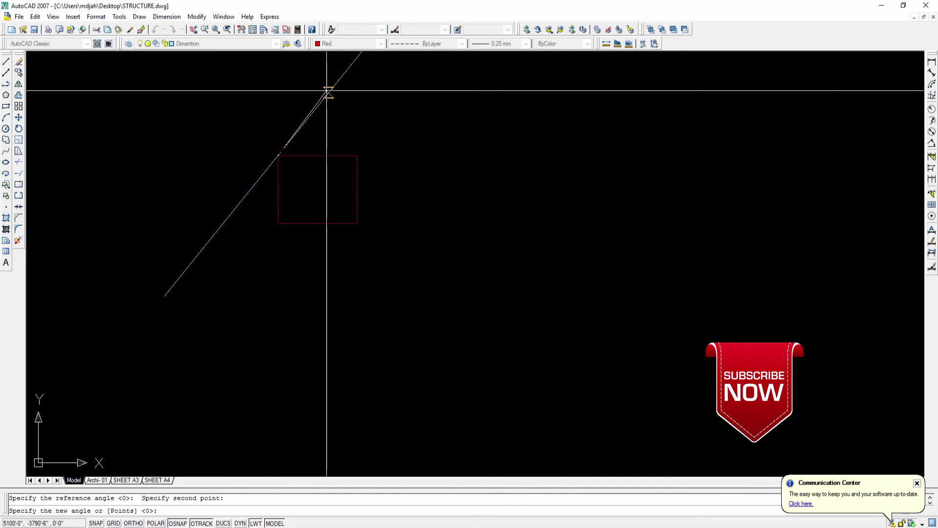
{"action": "left_click", "coordinate": [328, 90]}
{"action": "scroll", "coordinate": [328, 90], "scroll_direction": "down", "scroll_amount": 3}
{"action": "key", "text": "Escape"}
{"action": "scroll", "coordinate": [305, 137], "scroll_direction": "up", "scroll_amount": 4}
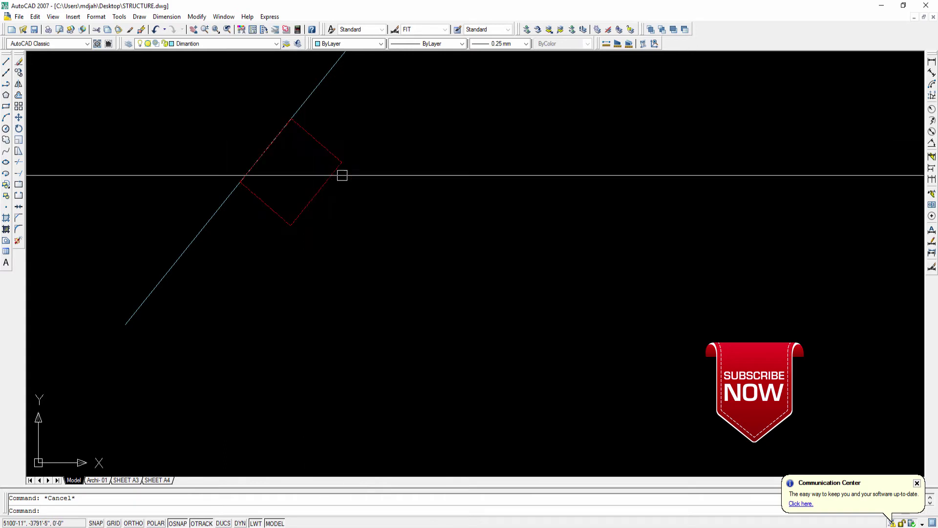
{"action": "key", "text": "ctrl+z"}
{"action": "key", "text": "ctrl+z"}
{"action": "key", "text": "ctrl+z"}
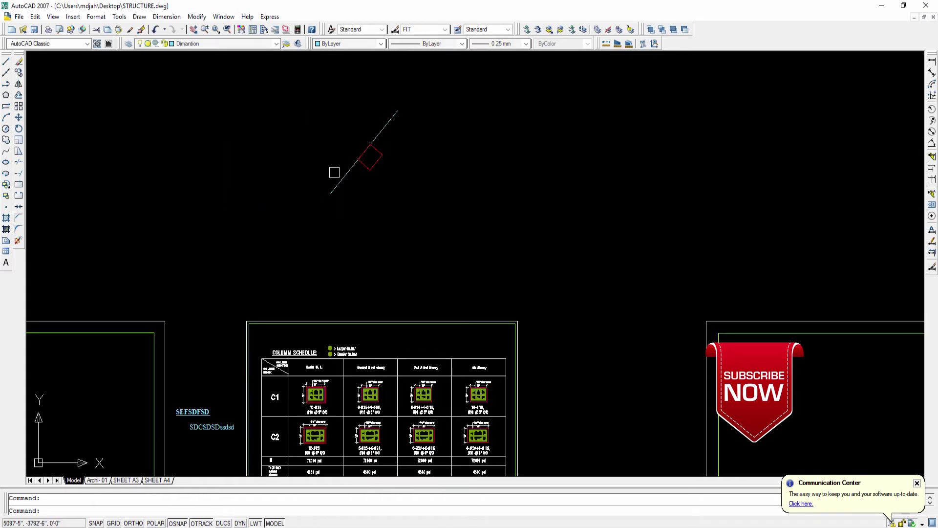
Move the rectangle down and to the right, away from the line
{"action": "type", "text": "m"}
{"action": "key", "text": "Return"}
{"action": "left_click", "coordinate": [370, 185]}
{"action": "left_click", "coordinate": [524, 273]}
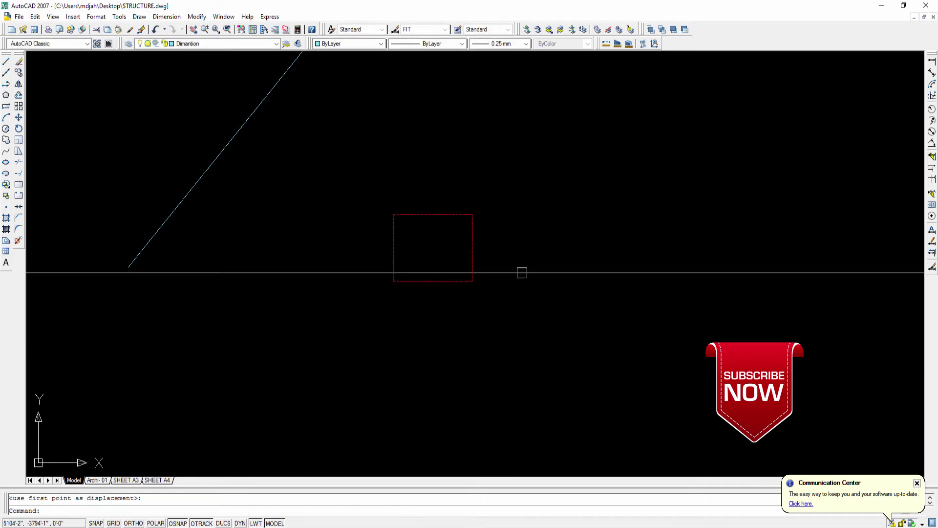
{"action": "mouse_move", "coordinate": [522, 272]}
{"action": "middle_mouse_down"}
{"action": "mouse_move", "coordinate": [434, 243]}
{"action": "mouse_move", "coordinate": [442, 220]}
{"action": "middle_mouse_up"}
{"action": "scroll", "coordinate": [447, 228], "scroll_direction": "down", "scroll_amount": 1}
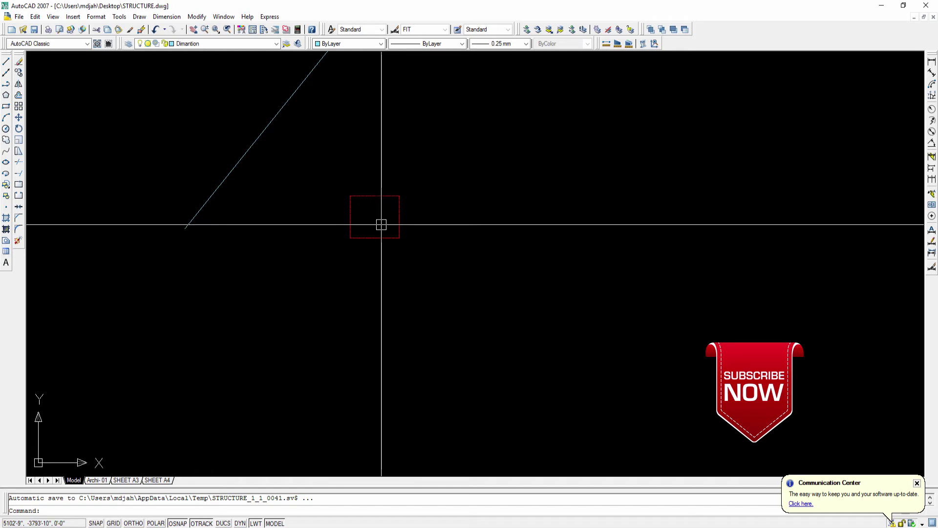
{"action": "middle_click_drag", "start_coordinate": [366, 214], "coordinate": [354, 225]}
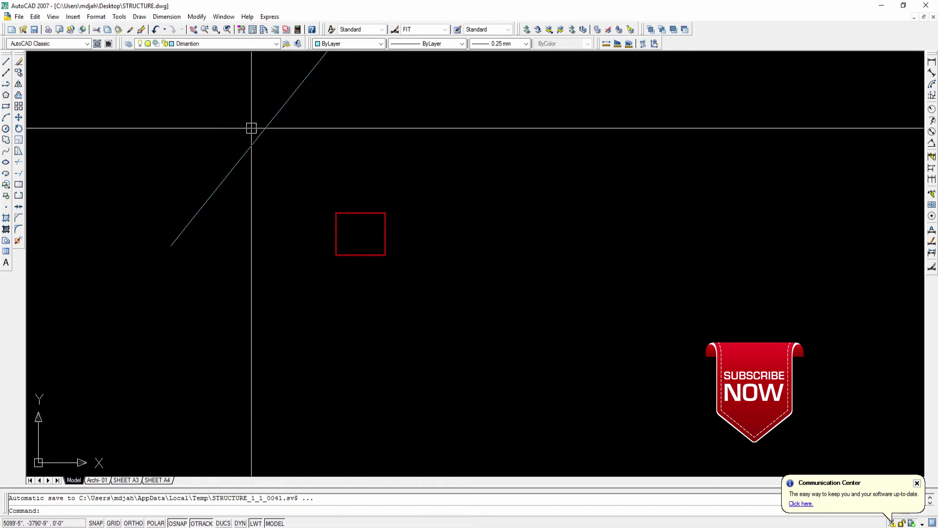
{"action": "mouse_move", "coordinate": [319, 150]}
{"action": "middle_mouse_down"}
{"action": "mouse_move", "coordinate": [300, 202]}
{"action": "mouse_move", "coordinate": [297, 186]}
{"action": "middle_mouse_up"}
{"action": "scroll", "coordinate": [301, 202], "scroll_direction": "down", "scroll_amount": 2}
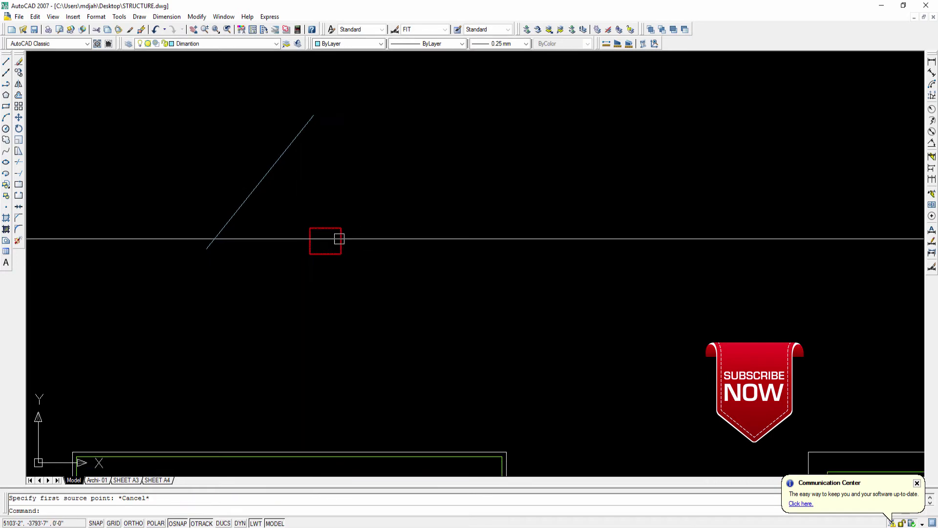
{"action": "left_click", "coordinate": [342, 234]}
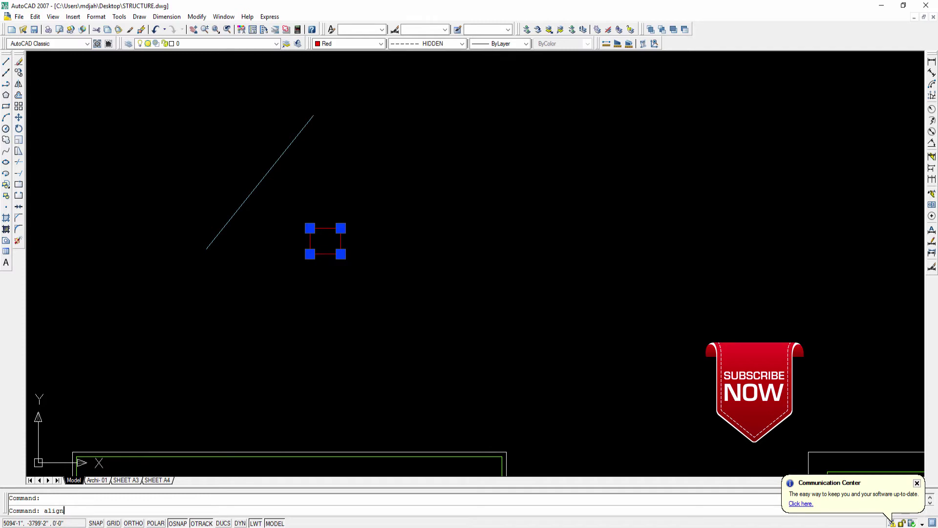
Align the rectangle's two top corners onto the diagonal line without scaling it
{"action": "key", "text": "Return"}
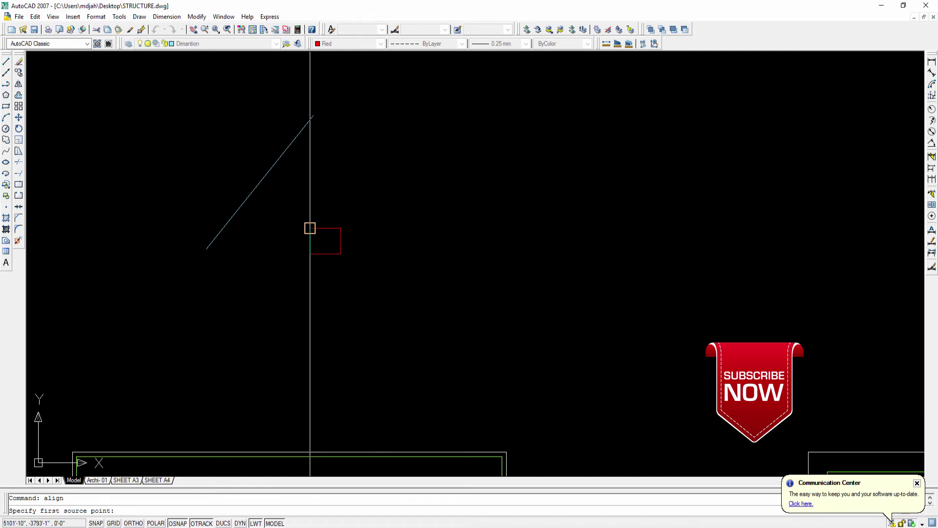
{"action": "left_click", "coordinate": [310, 228]}
{"action": "left_click", "coordinate": [244, 203]}
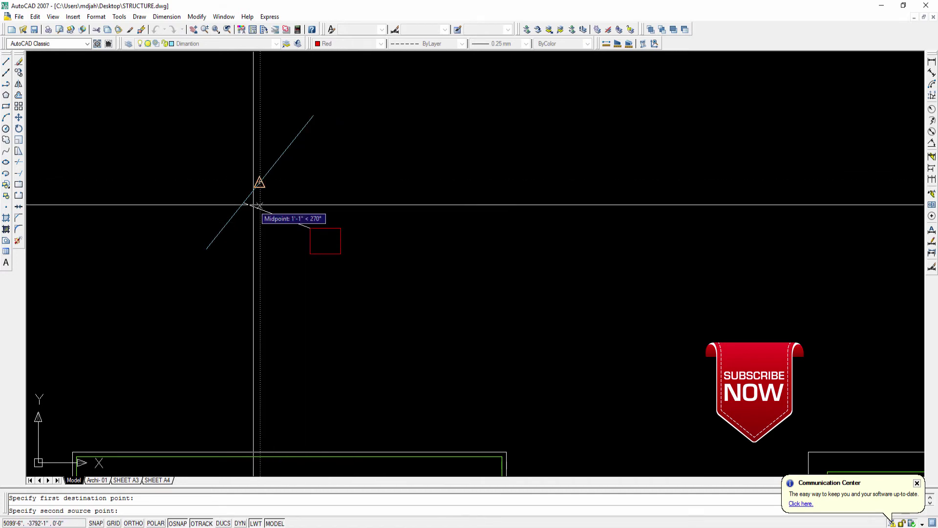
{"action": "left_click", "coordinate": [341, 228]}
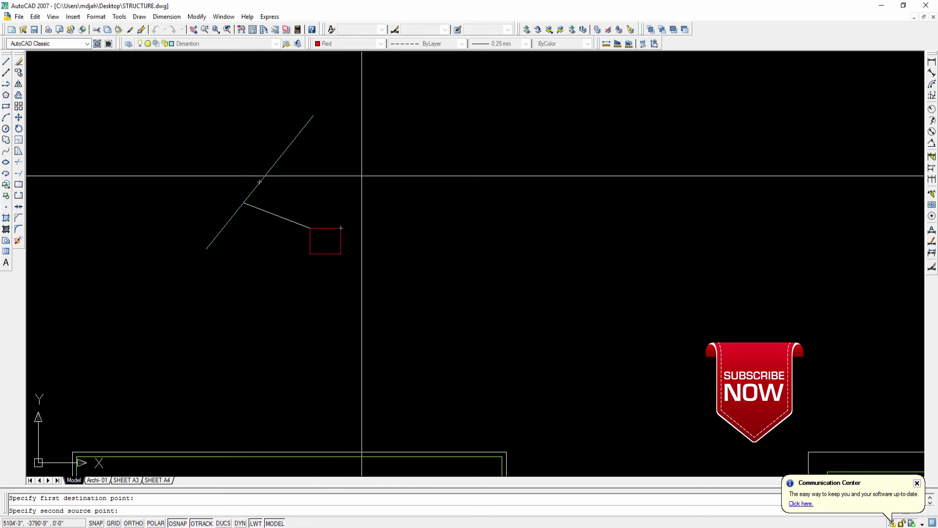
{"action": "left_click", "coordinate": [341, 228]}
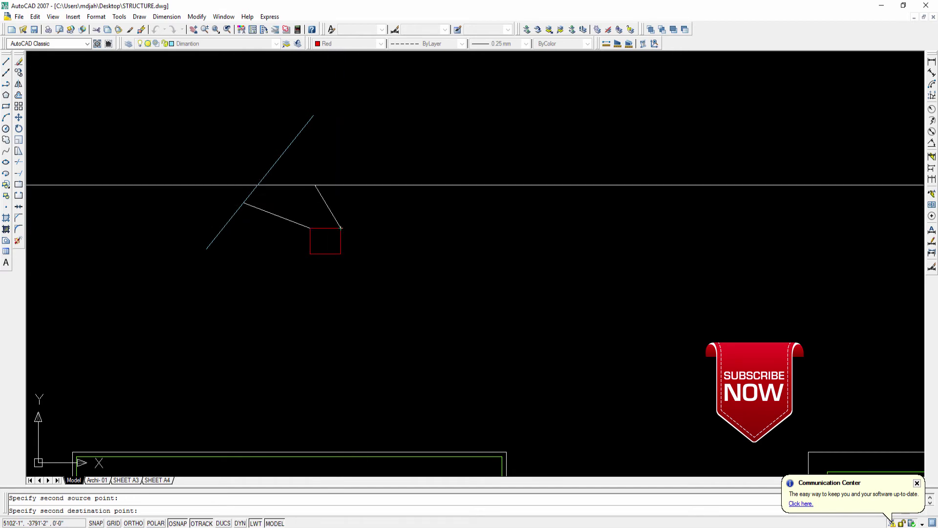
{"action": "left_click", "coordinate": [273, 169]}
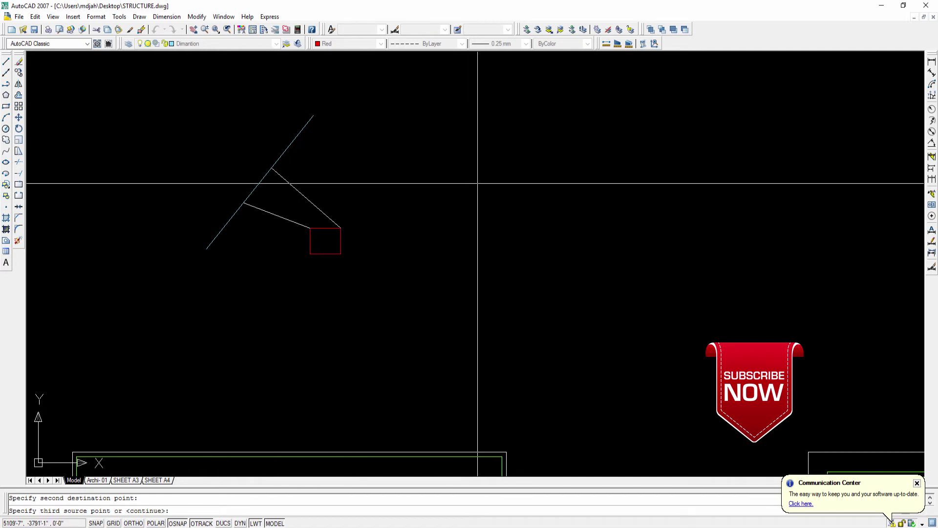
{"action": "key", "text": "Return"}
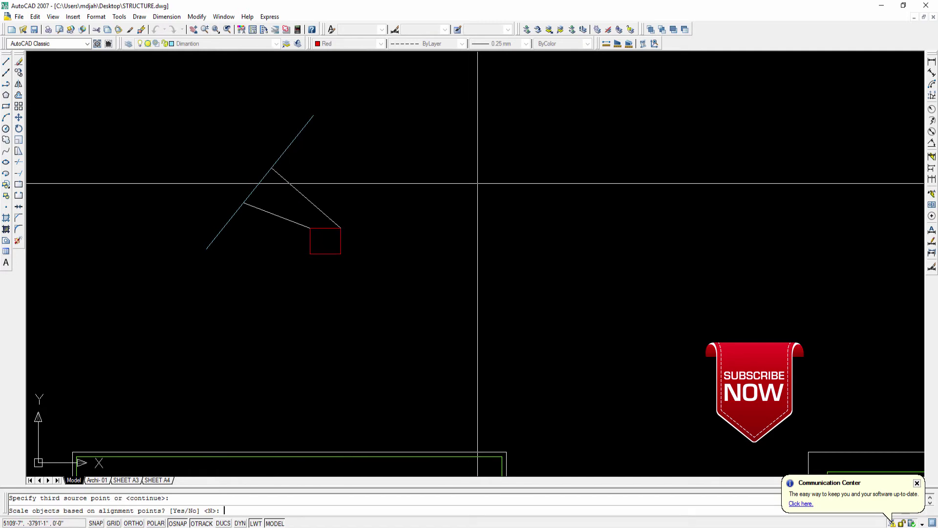
{"action": "key", "text": "Return"}
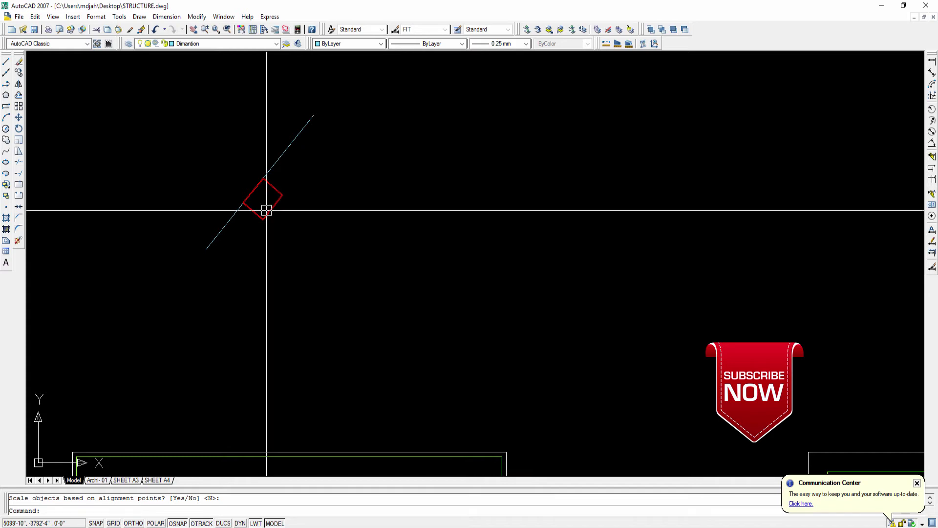
{"action": "scroll", "coordinate": [285, 205], "scroll_direction": "down", "scroll_amount": 4}
Draw a four-segment hook-shaped polyline to the right of the red rectangle
{"action": "middle_click_drag", "start_coordinate": [284, 205], "coordinate": [283, 200]}
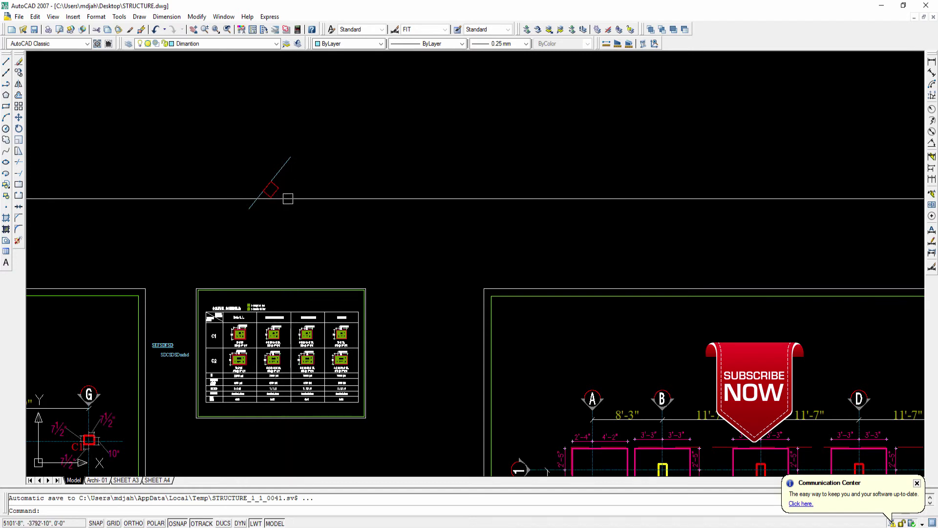
{"action": "scroll", "coordinate": [290, 194], "scroll_direction": "up", "scroll_amount": 5}
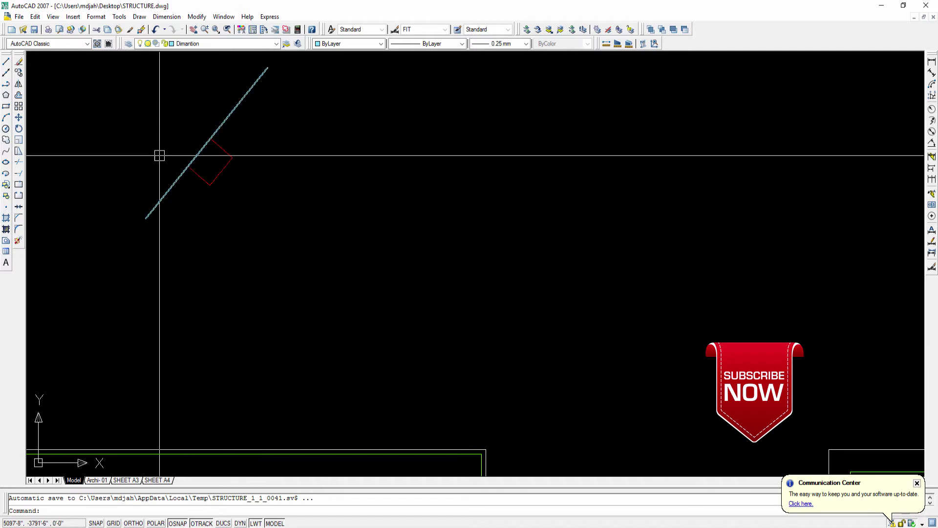
{"action": "left_click", "coordinate": [6, 84]}
{"action": "left_click", "coordinate": [359, 136]}
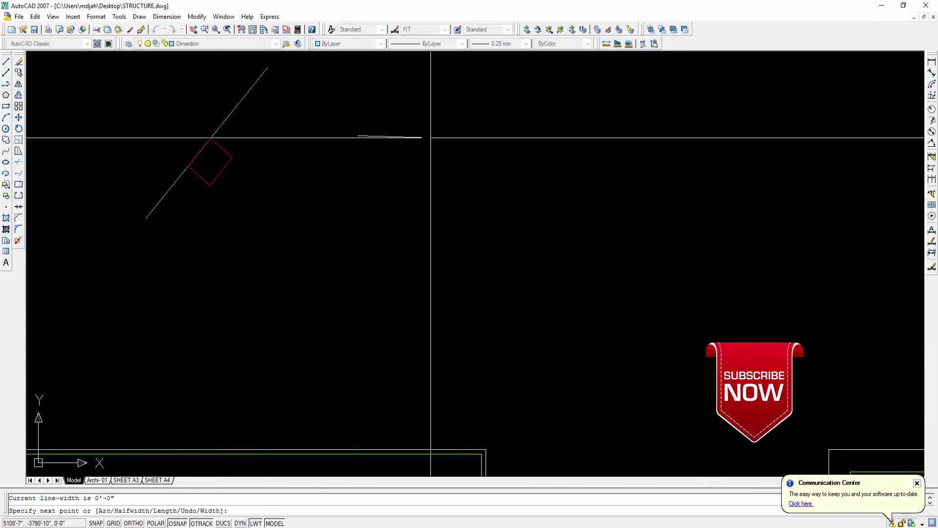
{"action": "left_click", "coordinate": [419, 135]}
{"action": "left_click", "coordinate": [420, 205]}
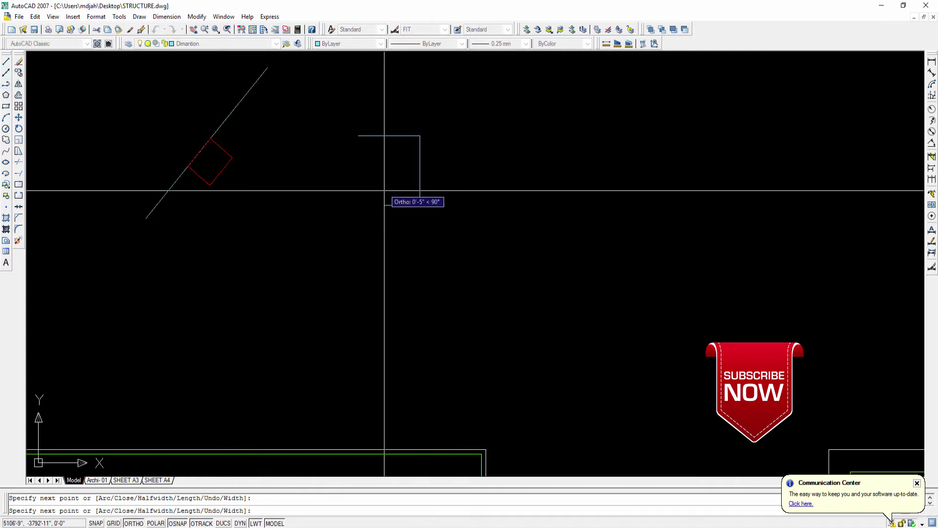
{"action": "left_click", "coordinate": [385, 205]}
{"action": "left_click", "coordinate": [384, 175]}
{"action": "key", "text": "Return"}
Select the new polyline, then open and cancel a polyline edit
{"action": "left_click", "coordinate": [420, 184]}
{"action": "key", "text": "Escape"}
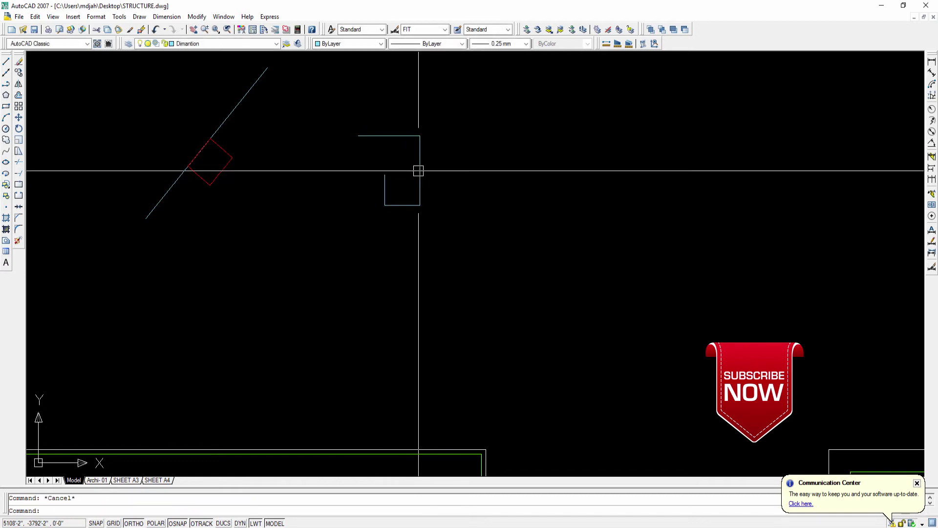
{"action": "double_click", "coordinate": [419, 172]}
{"action": "key", "text": "Escape"}
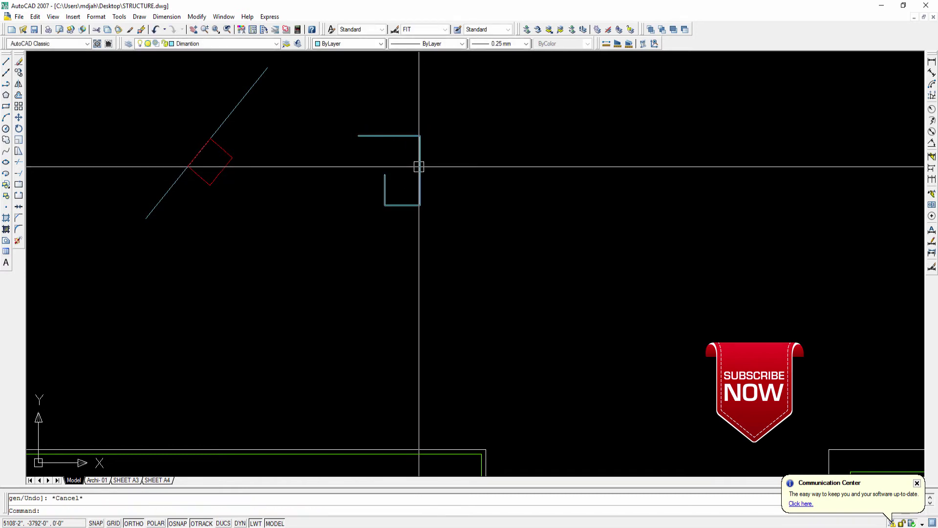
{"action": "left_click", "coordinate": [418, 162]}
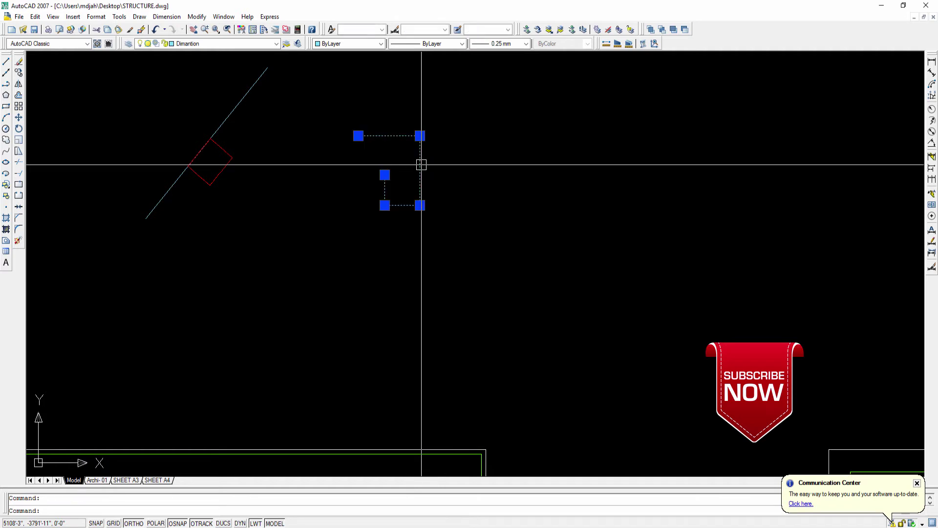
{"action": "right_click", "coordinate": [418, 162]}
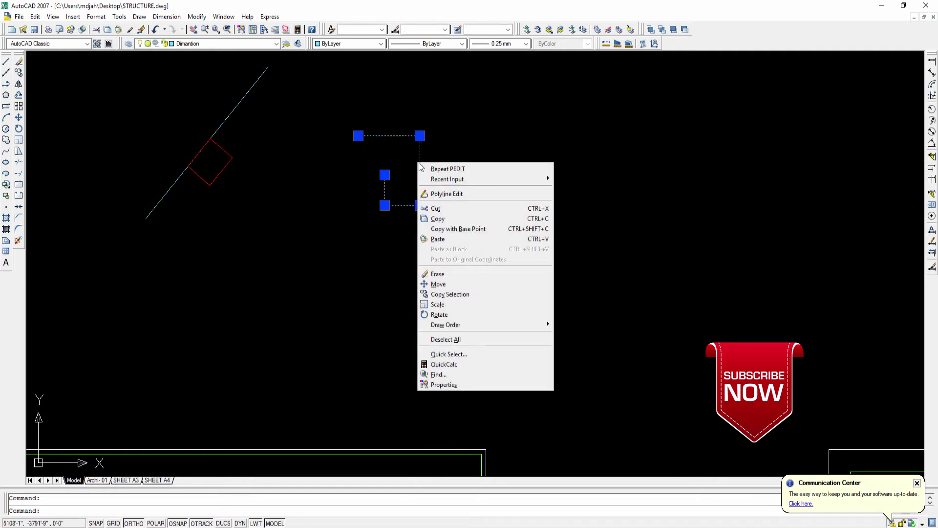
{"action": "left_click", "coordinate": [459, 384]}
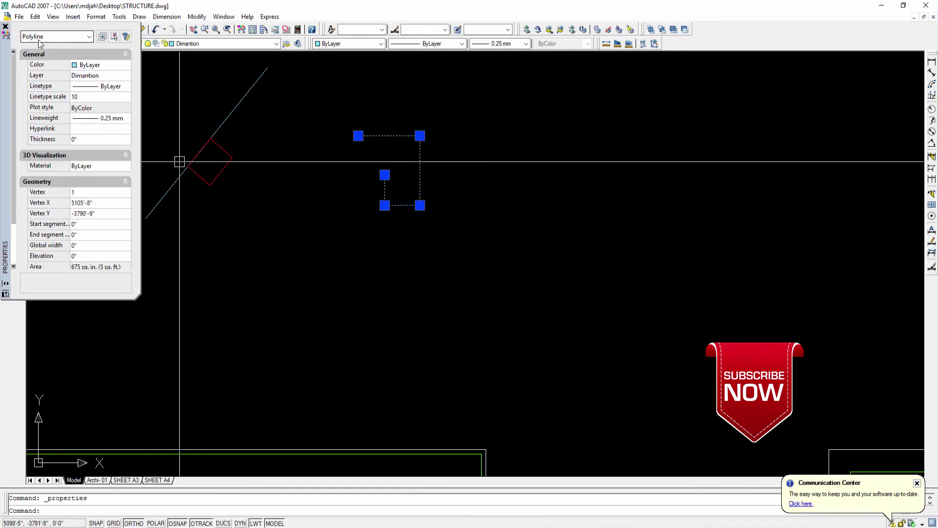
{"action": "left_click", "coordinate": [6, 26]}
{"action": "key", "text": "Escape"}
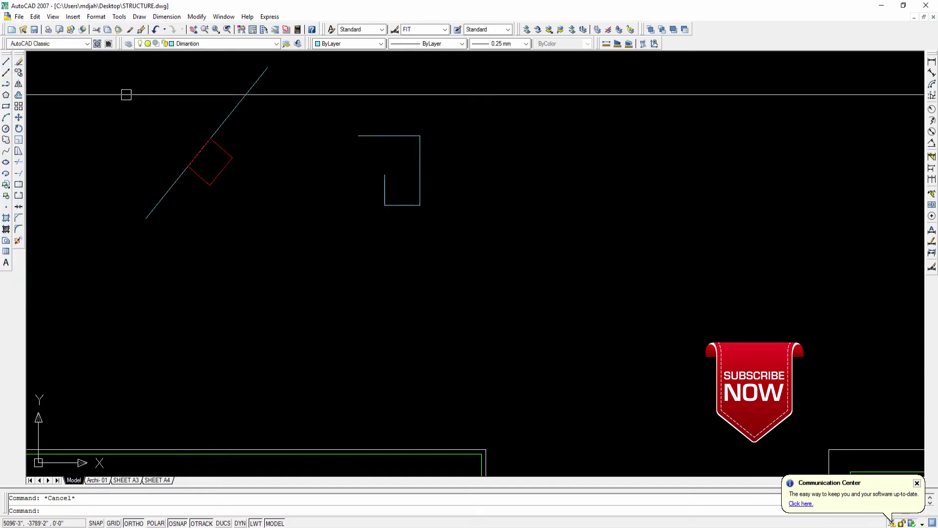
{"action": "left_click", "coordinate": [6, 62]}
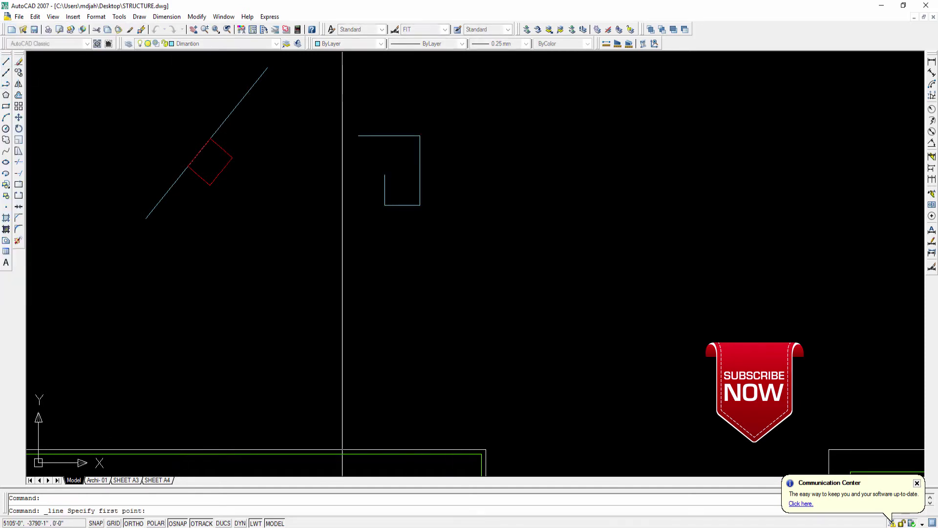
{"action": "left_click", "coordinate": [468, 134]}
{"action": "left_click", "coordinate": [561, 134]}
{"action": "left_click", "coordinate": [561, 227]}
{"action": "left_click", "coordinate": [516, 228]}
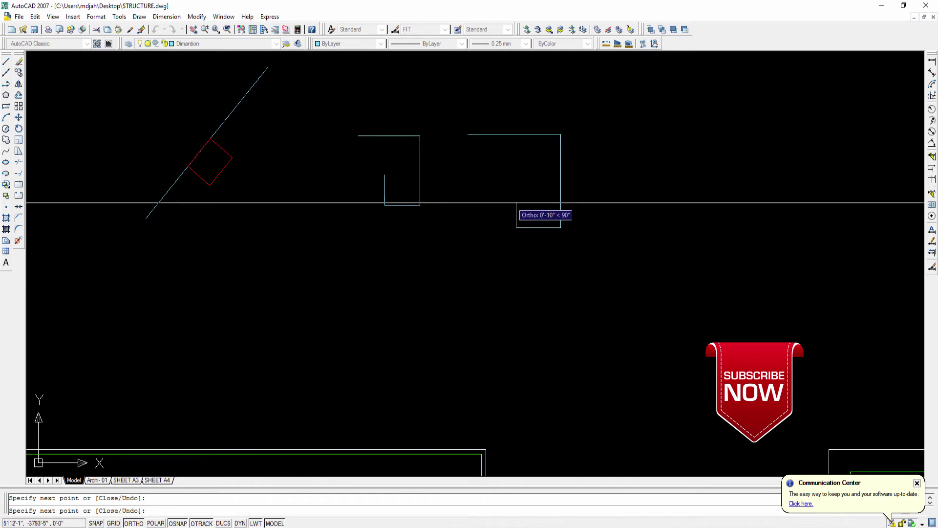
{"action": "left_click", "coordinate": [516, 201]}
{"action": "key", "text": "Escape"}
{"action": "left_click", "coordinate": [545, 228]}
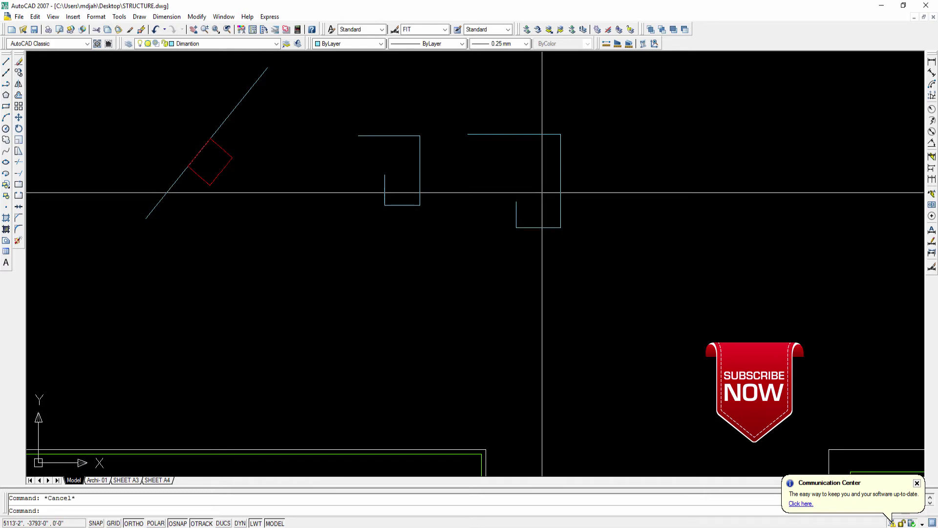
{"action": "right_click", "coordinate": [543, 226]}
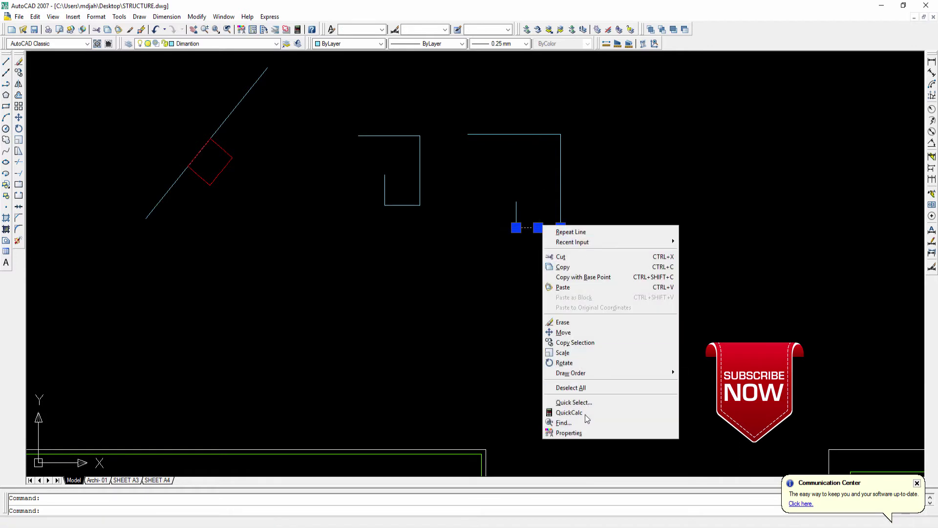
{"action": "left_click", "coordinate": [569, 432]}
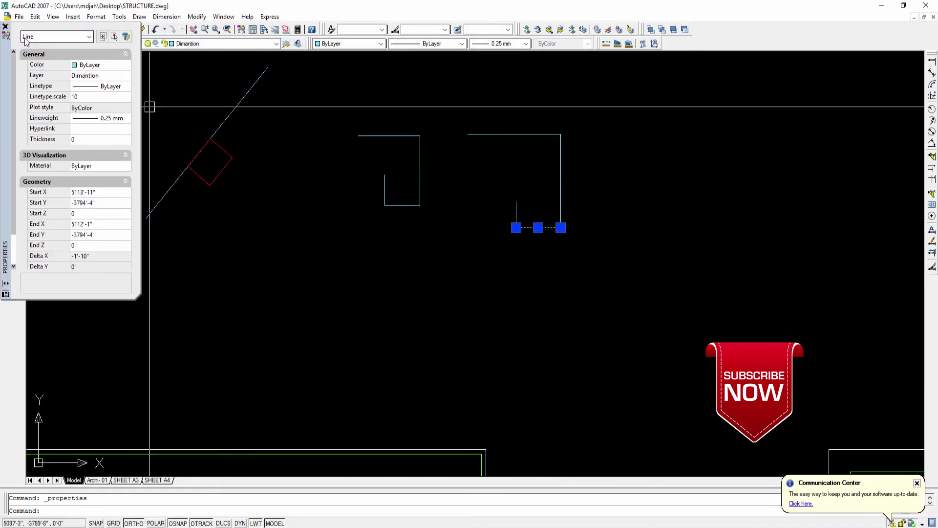
{"action": "left_click", "coordinate": [5, 27]}
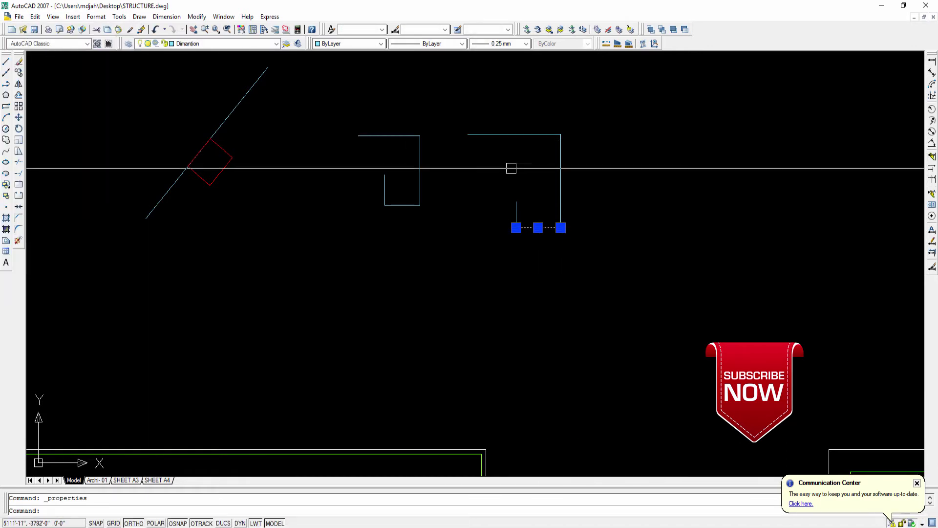
{"action": "left_click", "coordinate": [414, 170]}
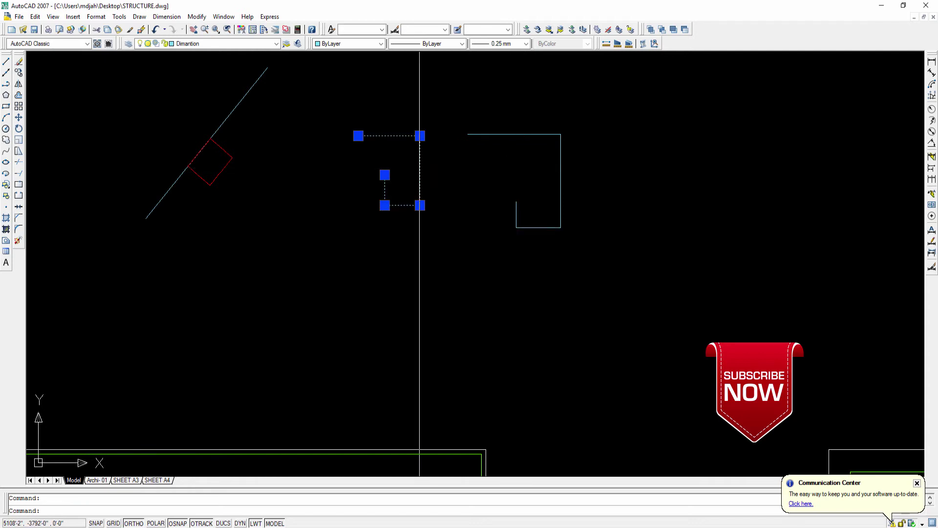
{"action": "key", "text": "Escape"}
{"action": "middle_click_drag", "start_coordinate": [555, 175], "coordinate": [448, 180]}
{"action": "left_click", "coordinate": [432, 139]}
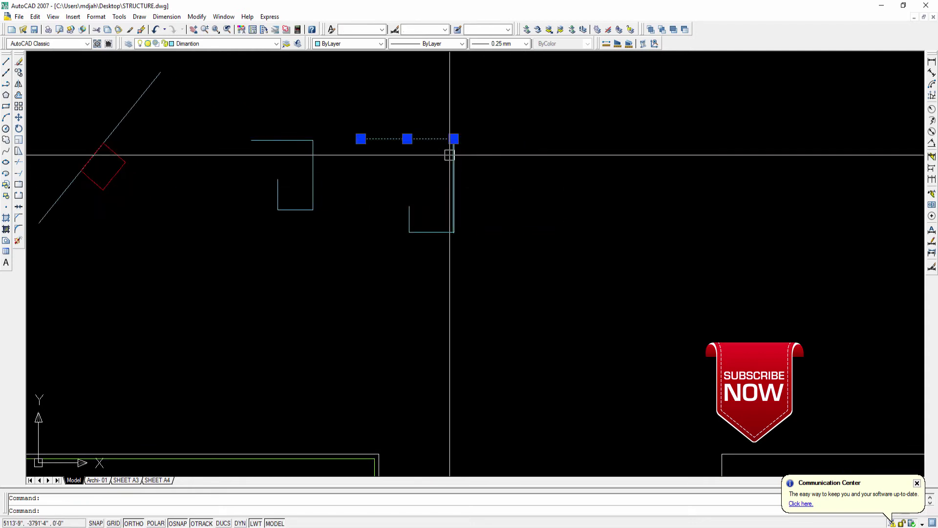
{"action": "left_click", "coordinate": [454, 196]}
{"action": "left_click", "coordinate": [432, 232]}
{"action": "key", "text": "Escape"}
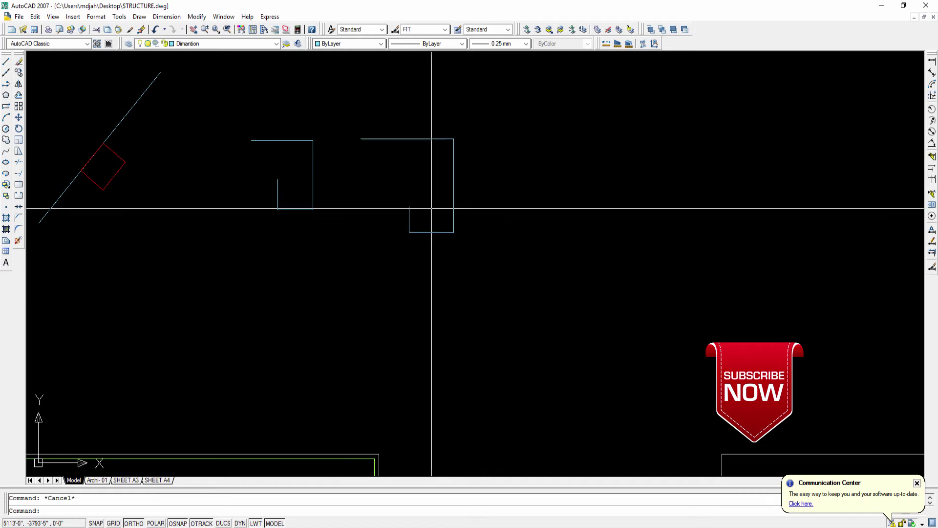
{"action": "middle_click_drag", "start_coordinate": [439, 197], "coordinate": [428, 202]}
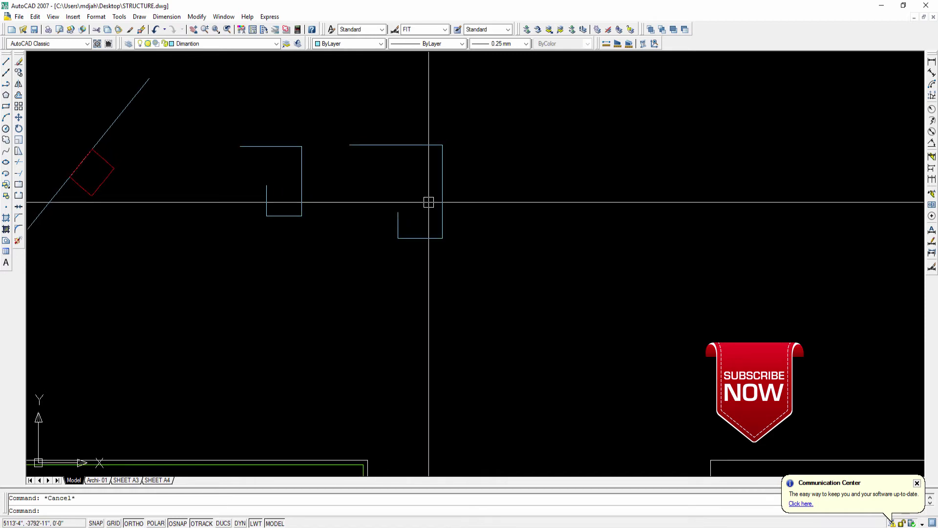
Join the right shape's four lines into one closed polyline with PEDIT Multiple and Join
{"action": "type", "text": "pedit"}
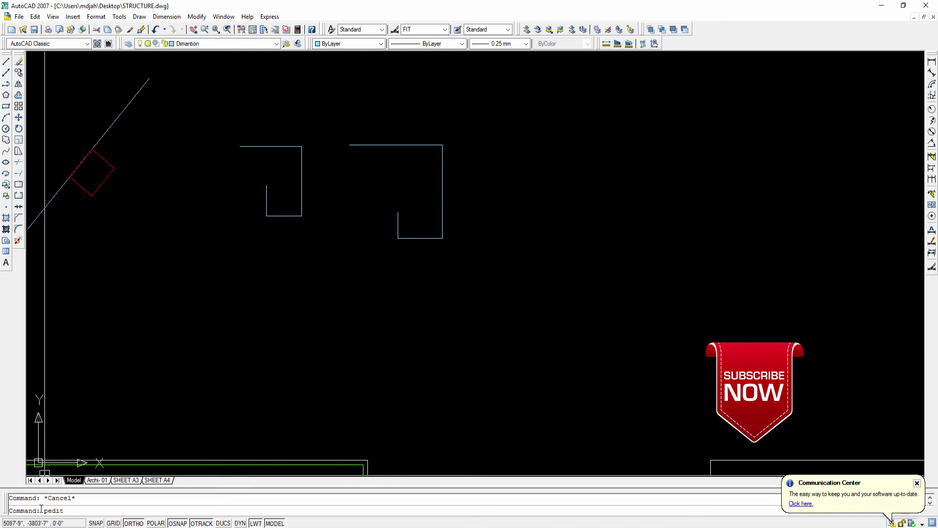
{"action": "key", "text": "Return"}
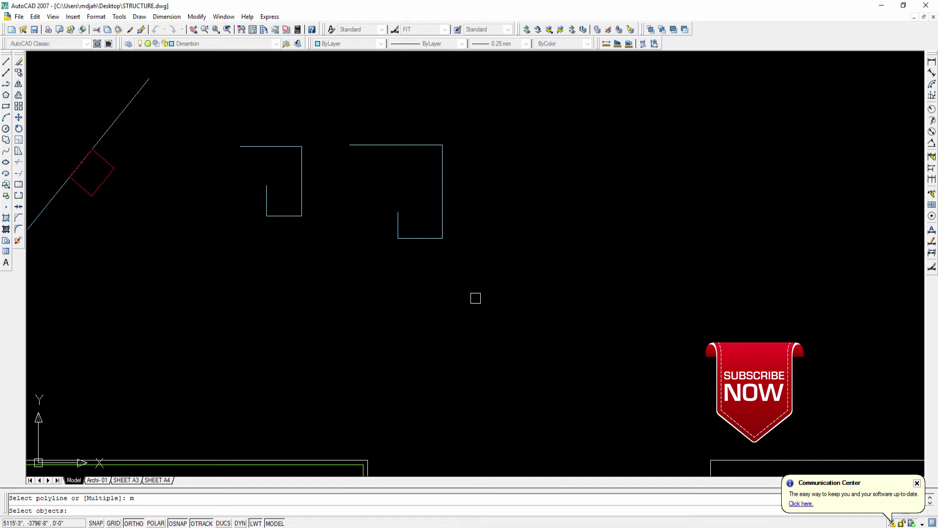
{"action": "left_click", "coordinate": [491, 294]}
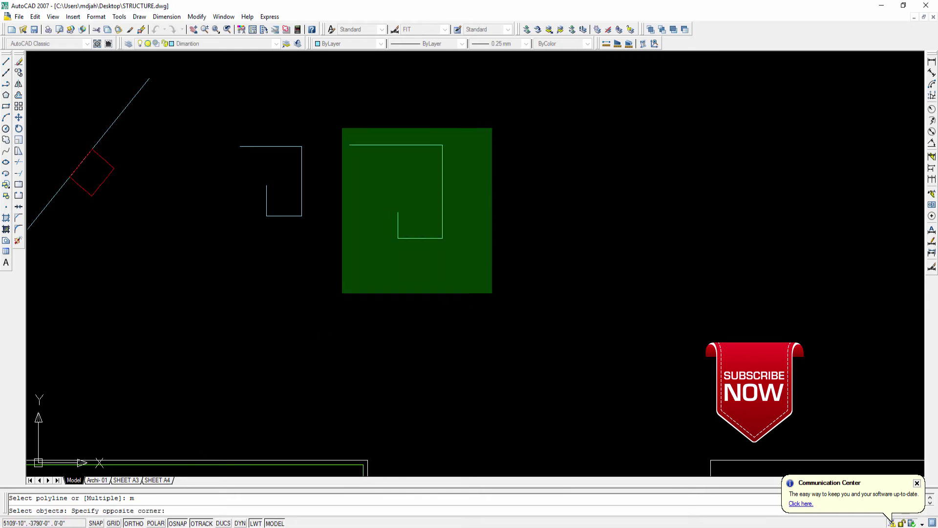
{"action": "left_click", "coordinate": [339, 121]}
{"action": "key", "text": "Return"}
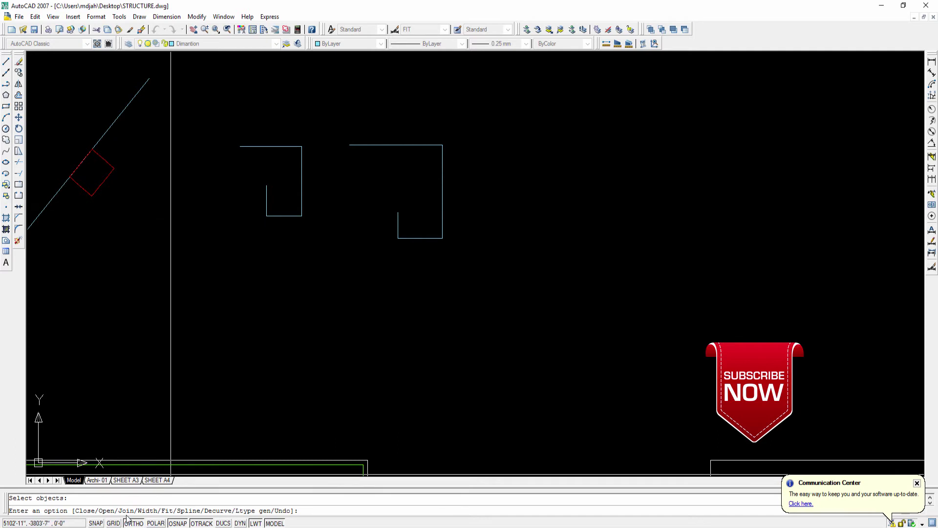
{"action": "type", "text": "j"}
{"action": "key", "text": "Return"}
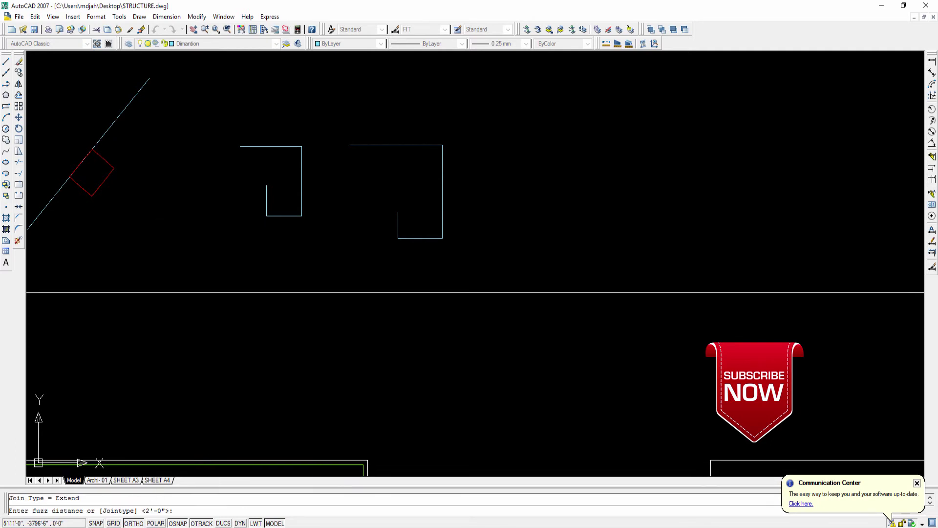
{"action": "left_click", "coordinate": [406, 145]}
{"action": "left_click", "coordinate": [396, 230]}
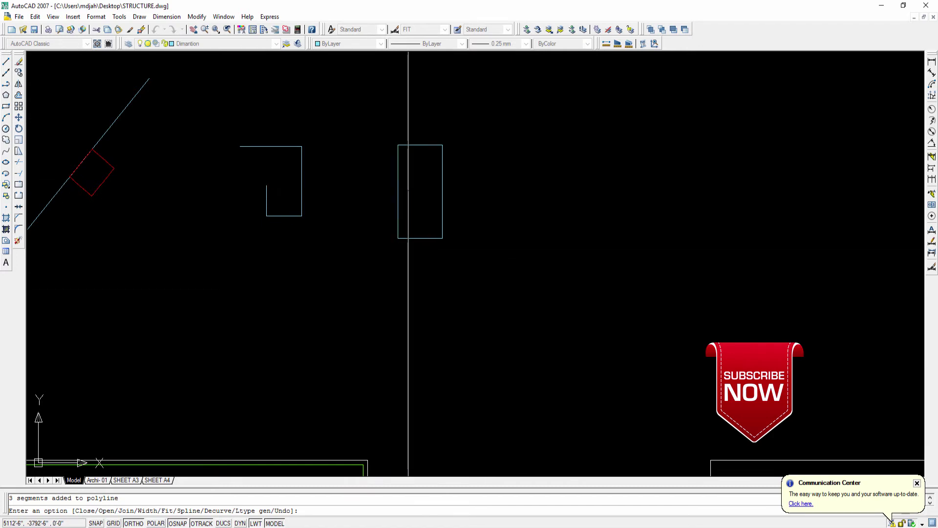
{"action": "key", "text": "Escape"}
Check the new rectangle's properties, confirming its 946 sq. in. area
{"action": "left_click", "coordinate": [396, 189]}
{"action": "middle_click_drag", "start_coordinate": [383, 197], "coordinate": [354, 218]}
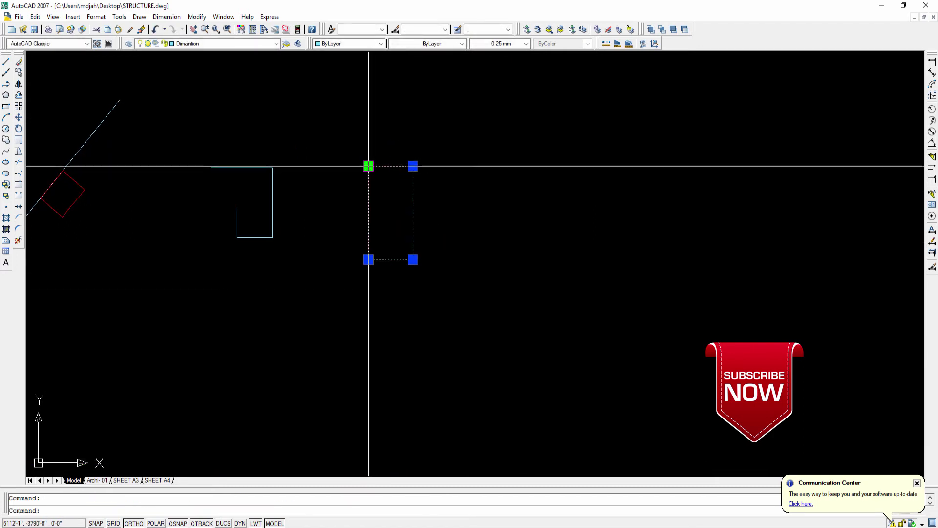
{"action": "key", "text": "Escape"}
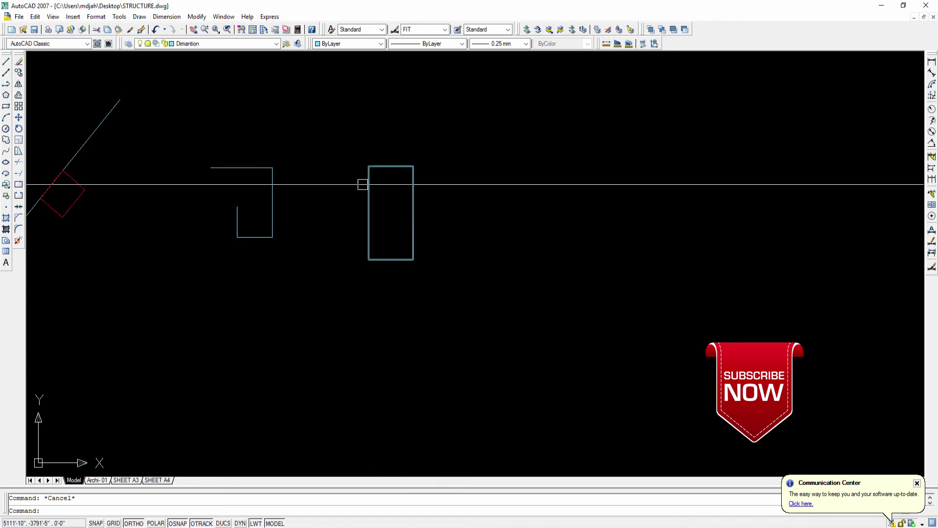
{"action": "middle_click_drag", "start_coordinate": [368, 203], "coordinate": [335, 180]}
{"action": "left_click", "coordinate": [337, 187]}
{"action": "key", "text": "Escape"}
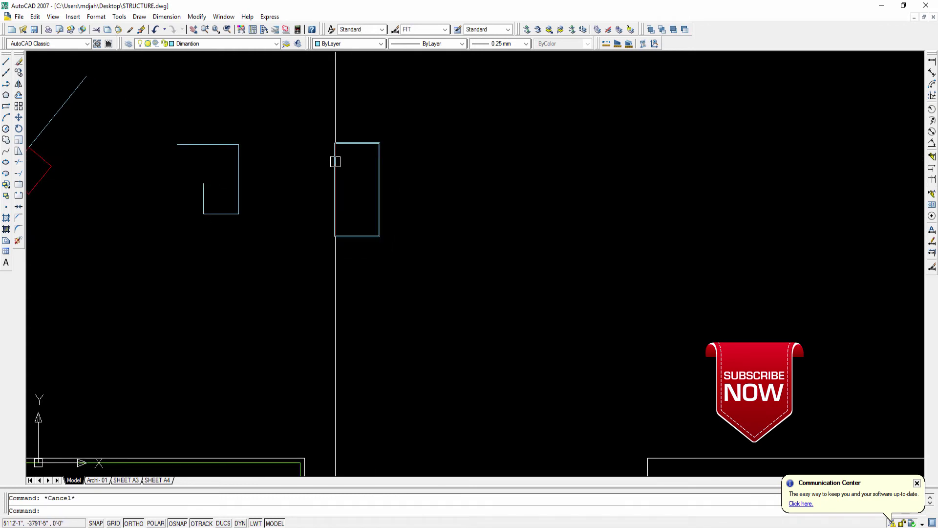
{"action": "left_click", "coordinate": [335, 162]}
{"action": "right_click", "coordinate": [335, 162]}
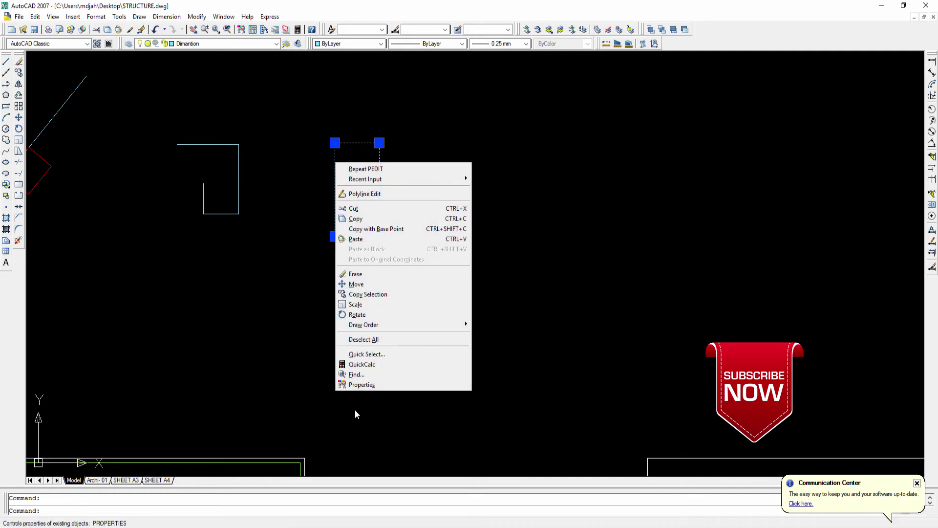
{"action": "left_click", "coordinate": [362, 385]}
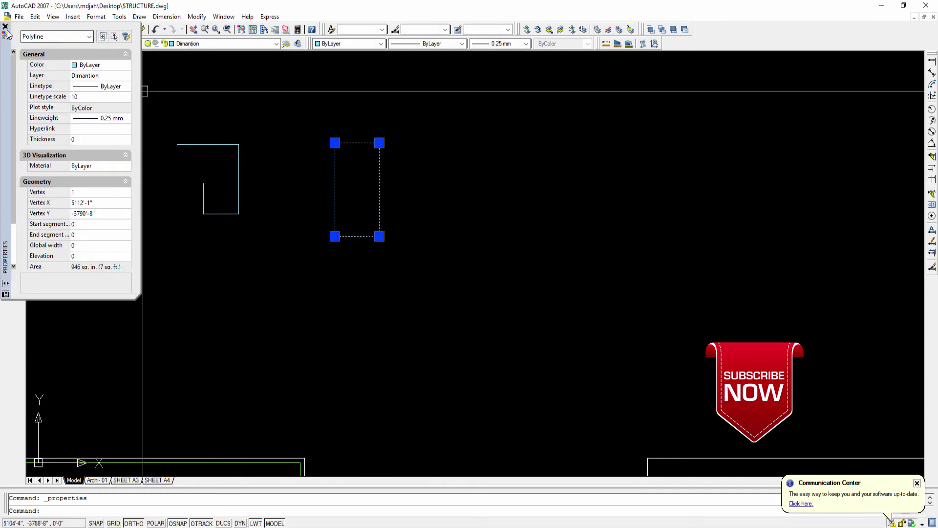
{"action": "left_click", "coordinate": [5, 26]}
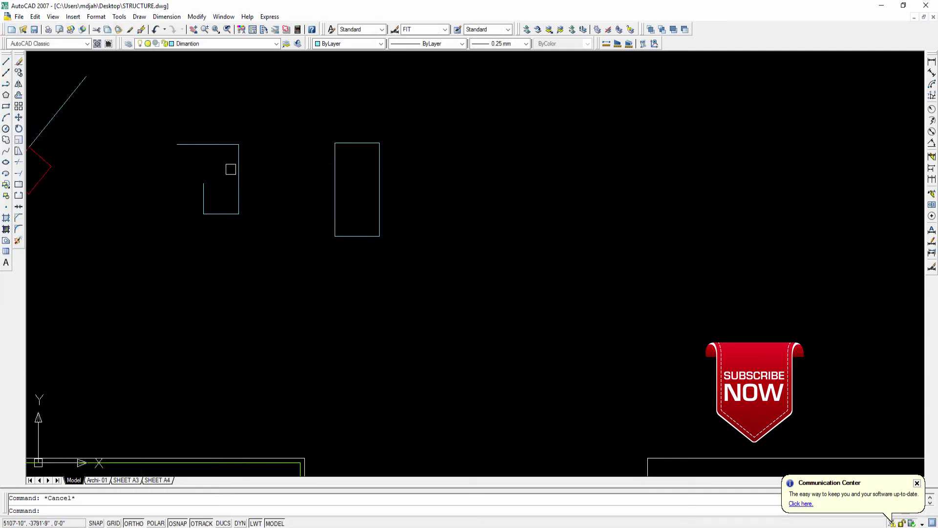
{"action": "left_click", "coordinate": [238, 161]}
Draw a stepped line run right of the rectangle: right, down, right, then up
{"action": "key", "text": "Escape"}
{"action": "key", "text": "ctrl+z"}
{"action": "left_click", "coordinate": [6, 83]}
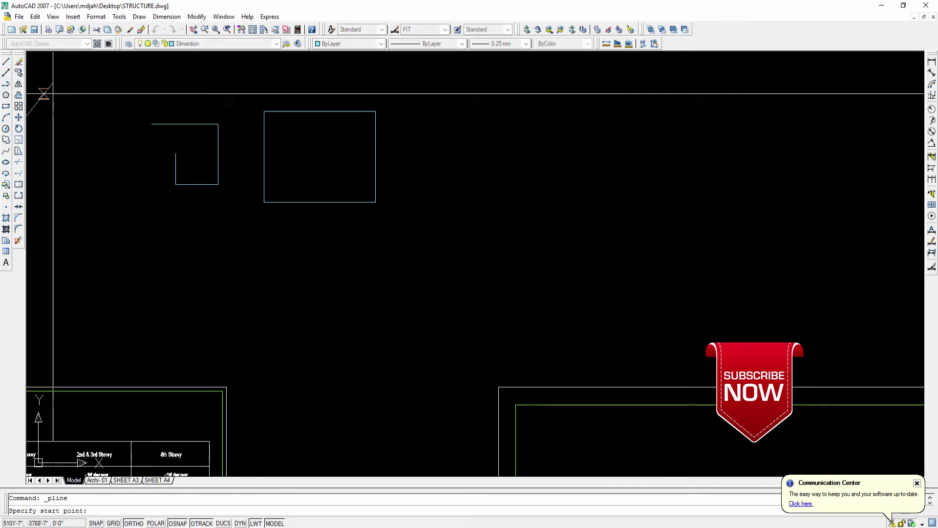
{"action": "key", "text": "Escape"}
{"action": "left_click", "coordinate": [6, 63]}
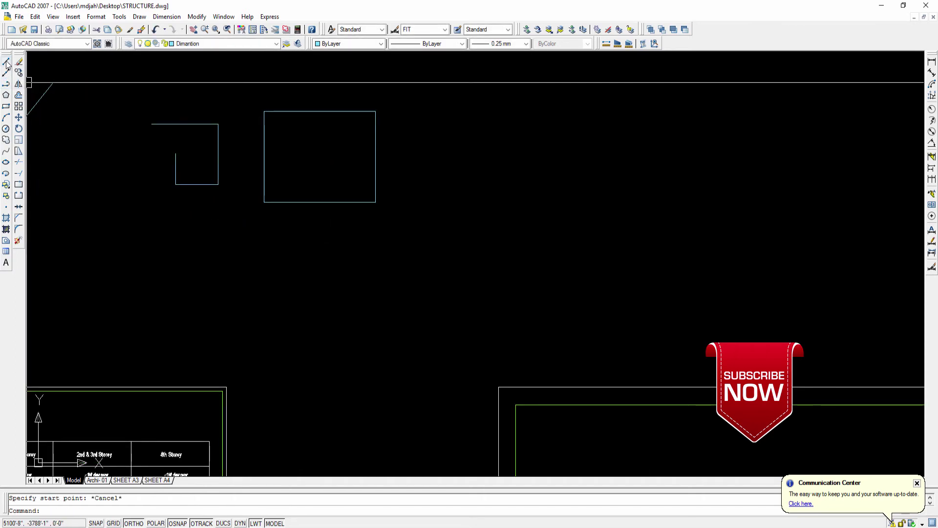
{"action": "left_click", "coordinate": [469, 105]}
{"action": "left_click", "coordinate": [542, 105]}
{"action": "left_click", "coordinate": [541, 191]}
{"action": "left_click", "coordinate": [645, 191]}
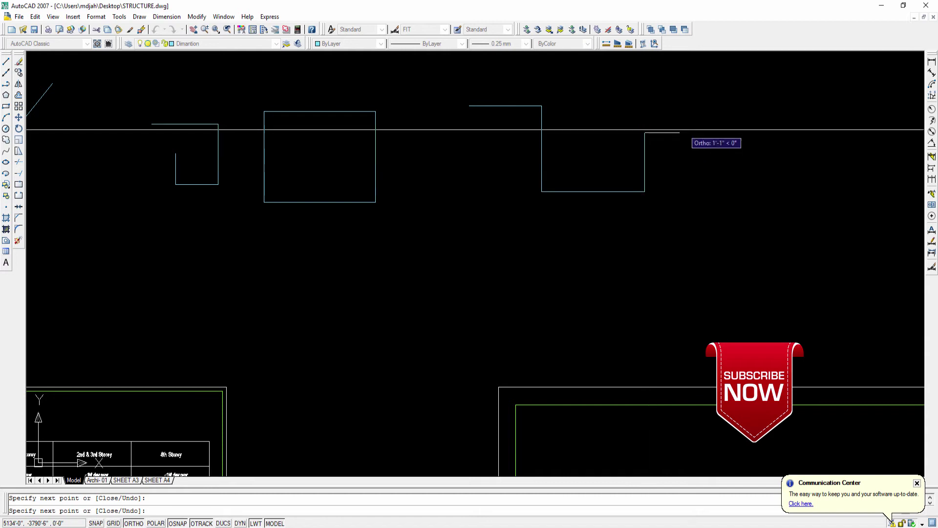
{"action": "left_click", "coordinate": [645, 133]}
{"action": "key", "text": "Escape"}
Select the new stepped lines to confirm they are separate segments
{"action": "middle_click_drag", "start_coordinate": [651, 210], "coordinate": [576, 279]}
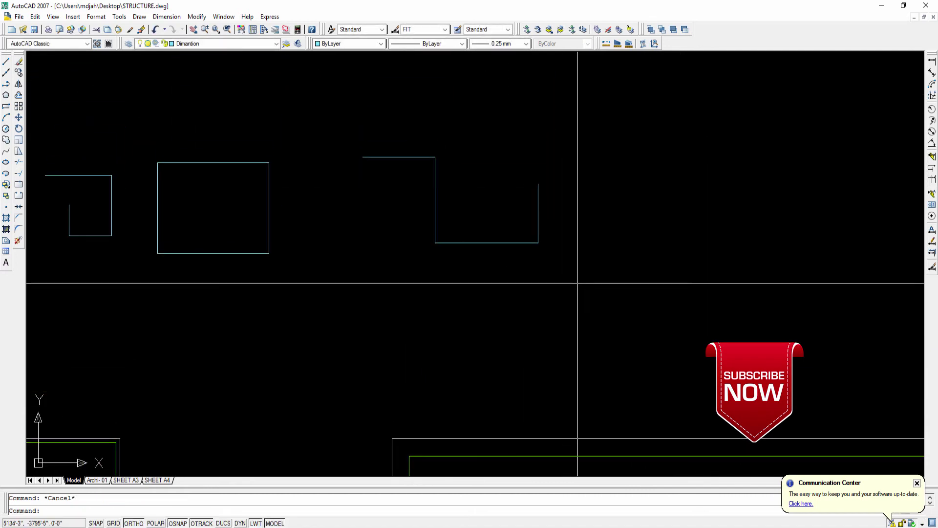
{"action": "left_click", "coordinate": [576, 279]}
{"action": "left_click", "coordinate": [366, 120]}
{"action": "key", "text": "Escape"}
{"action": "left_click", "coordinate": [434, 183]}
{"action": "left_click", "coordinate": [415, 147]}
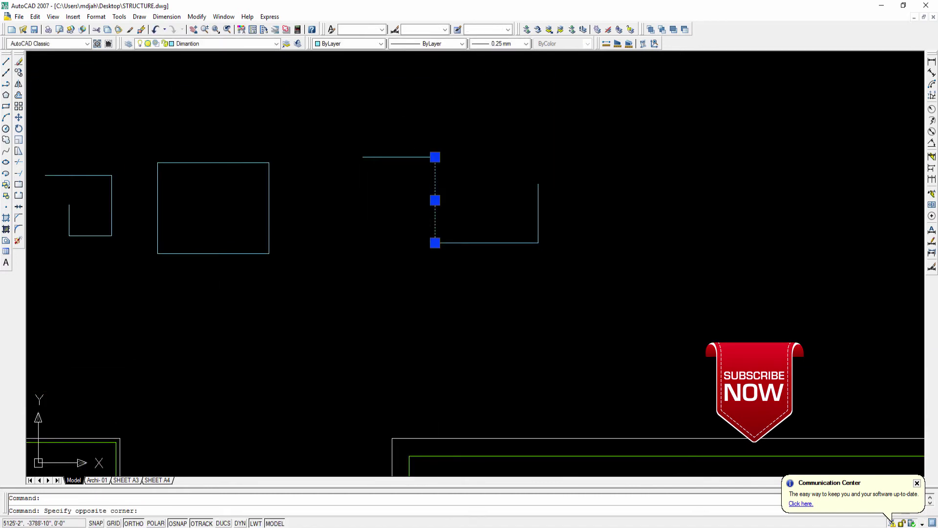
{"action": "left_click", "coordinate": [380, 160]}
{"action": "key", "text": "Escape"}
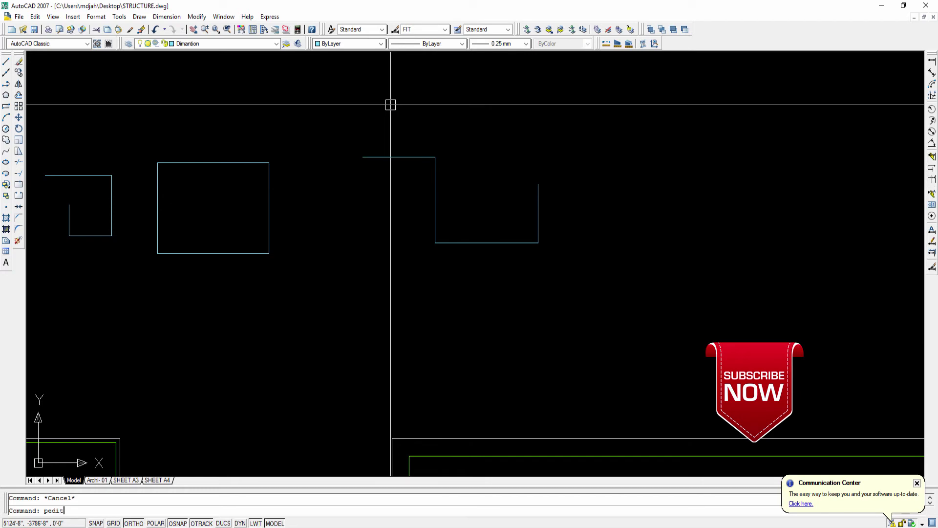
Convert the four stepped lines to a polyline and join them with PEDIT, accepting the fuzz distance
{"action": "key", "text": "Return"}
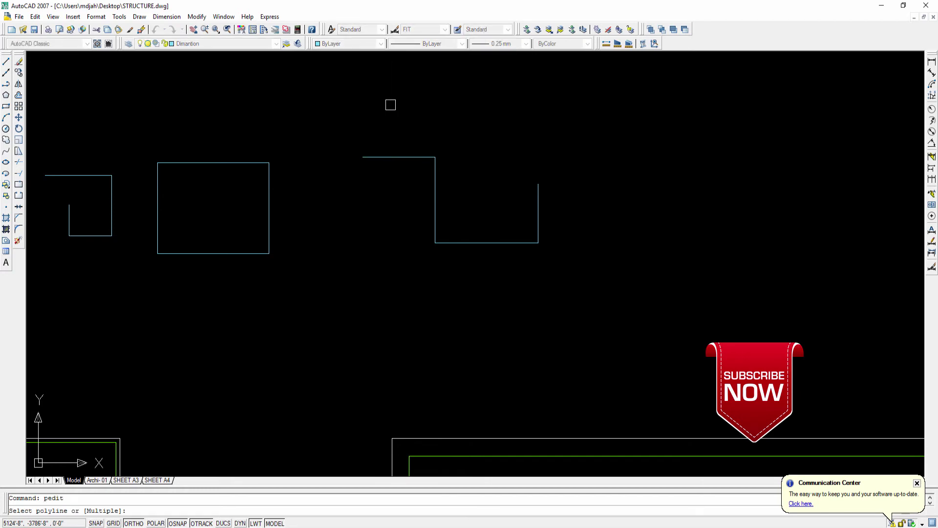
{"action": "left_click", "coordinate": [582, 281]}
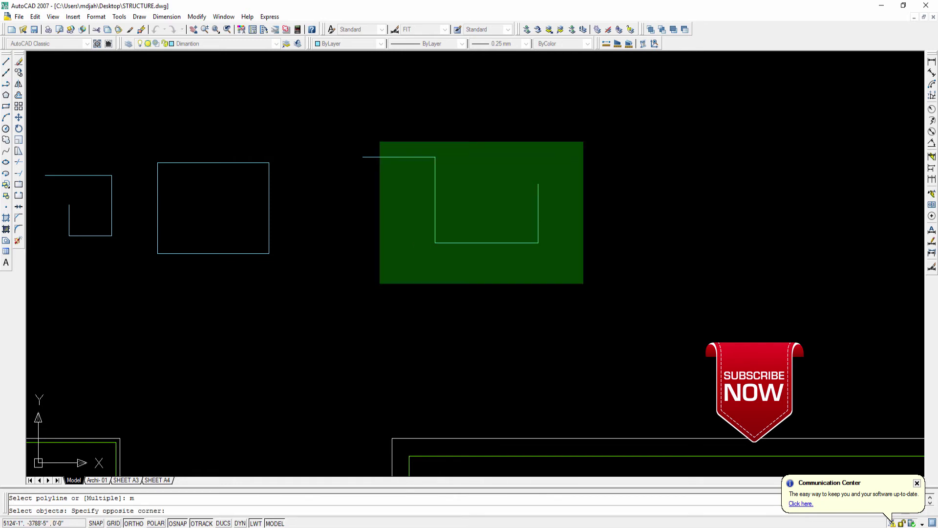
{"action": "left_click", "coordinate": [357, 124]}
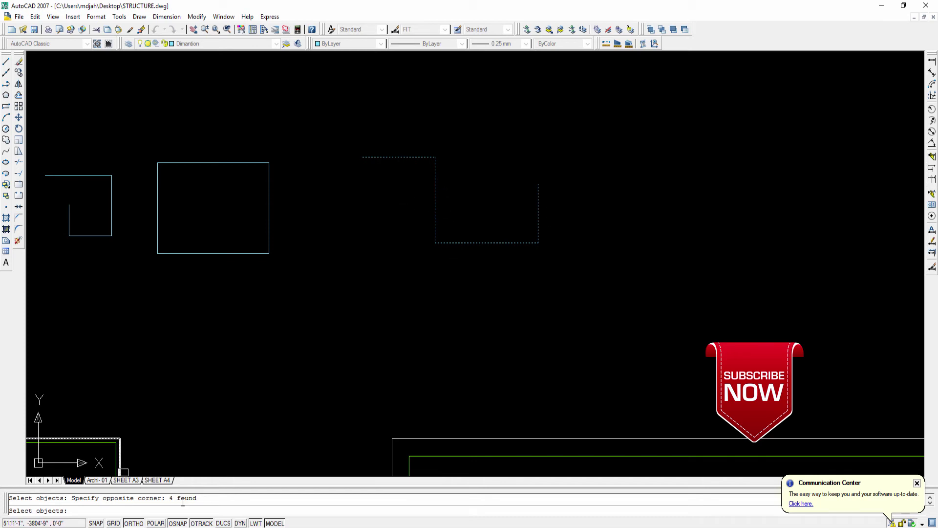
{"action": "key", "text": "Return"}
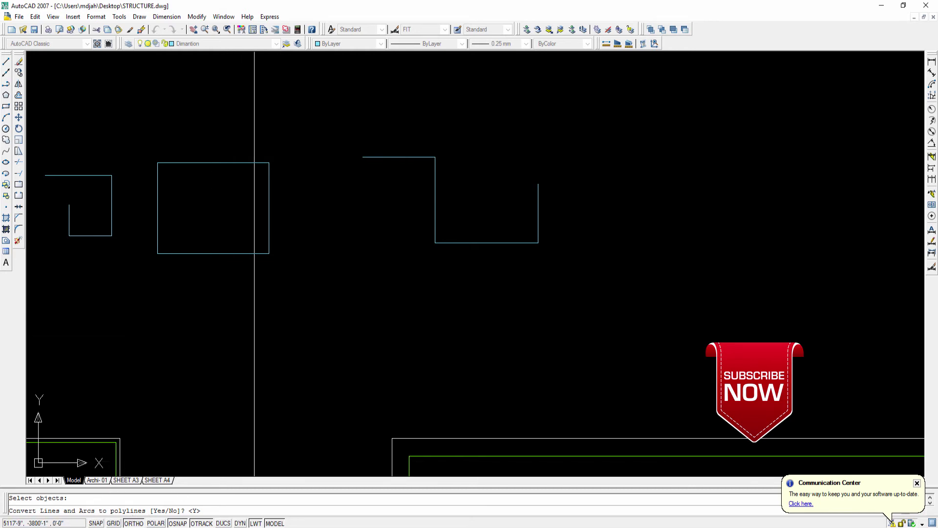
{"action": "type", "text": "y"}
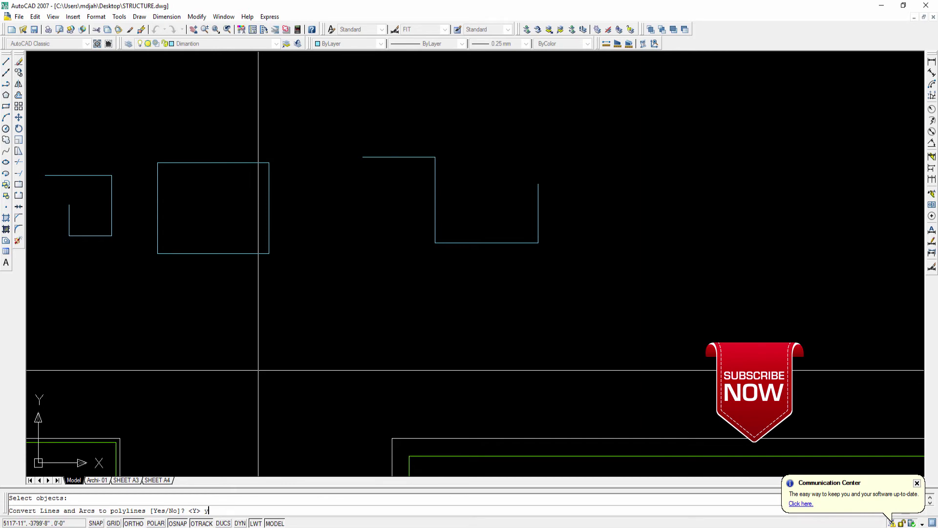
{"action": "key", "text": "Return"}
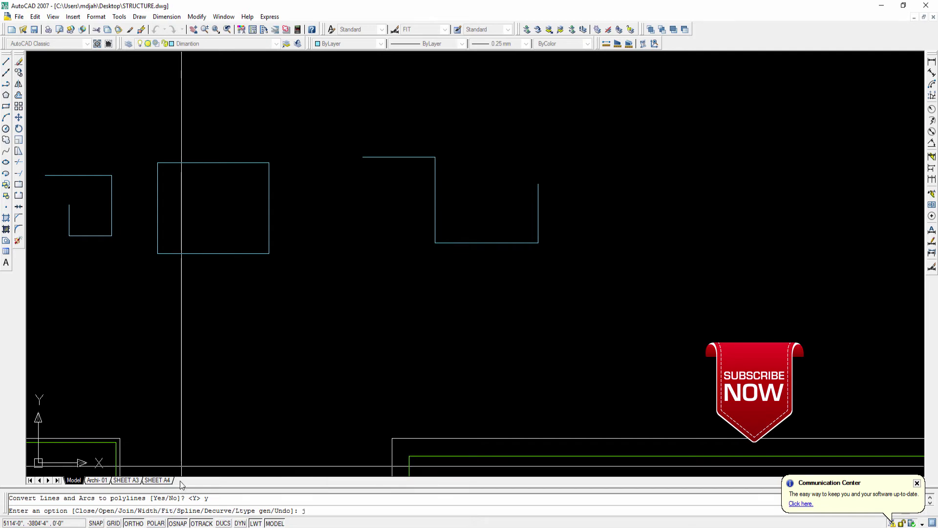
{"action": "key", "text": "Return"}
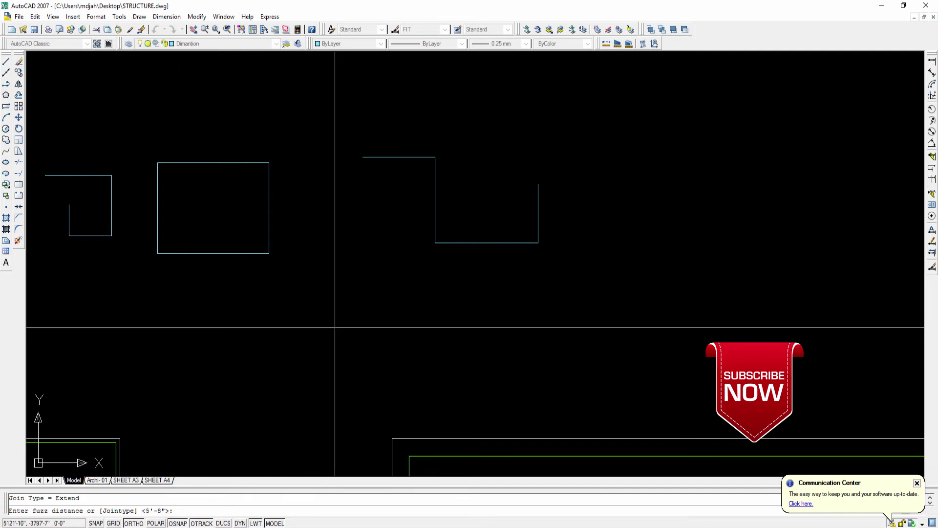
{"action": "key", "text": "Return"}
{"action": "key", "text": "Return"}
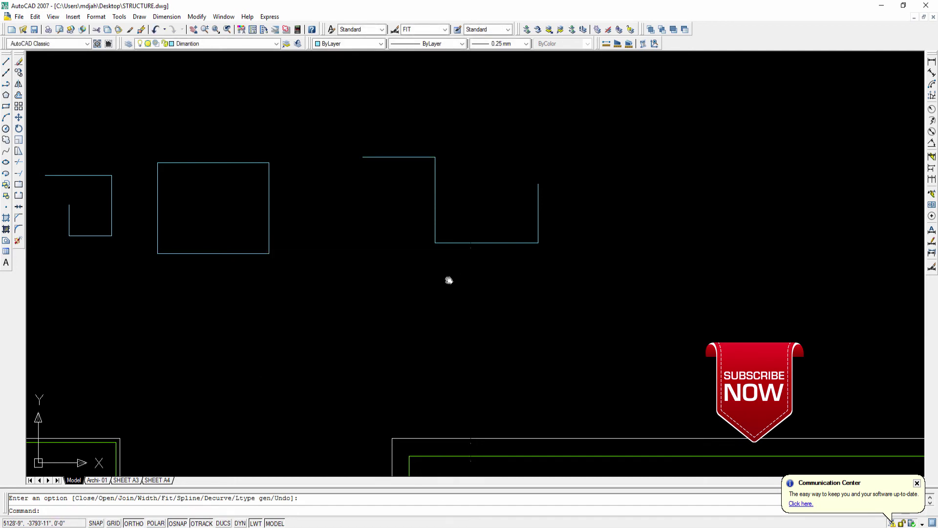
{"action": "mouse_move", "coordinate": [449, 280]}
{"action": "middle_mouse_down"}
{"action": "mouse_move", "coordinate": [425, 311]}
{"action": "mouse_move", "coordinate": [375, 320]}
{"action": "middle_mouse_up"}
{"action": "key", "text": "Return"}
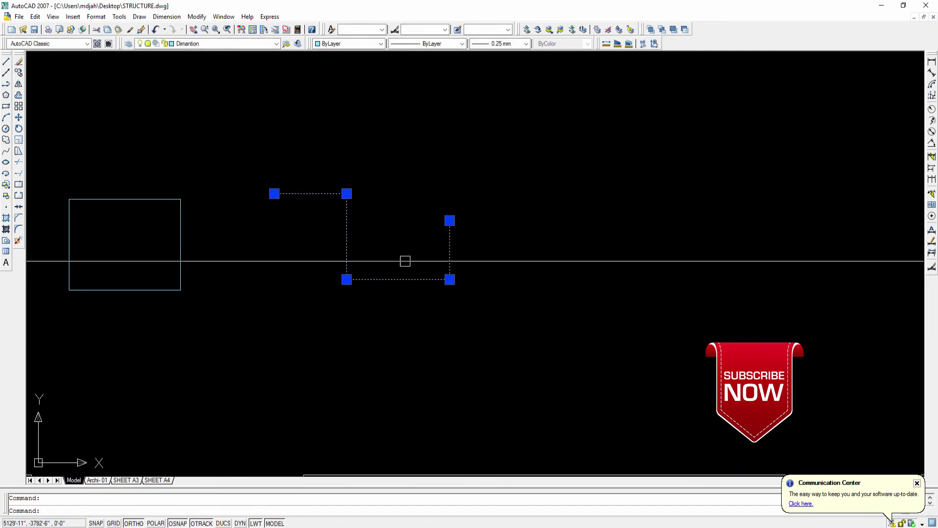
Check the joined polyline's properties, showing an area of 2337 sq. in
{"action": "right_click", "coordinate": [347, 218]}
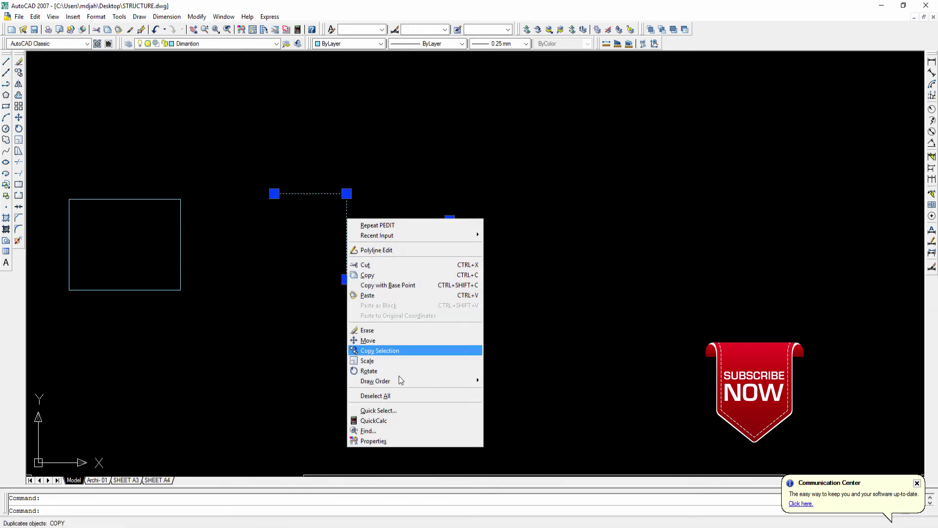
{"action": "left_click", "coordinate": [390, 439]}
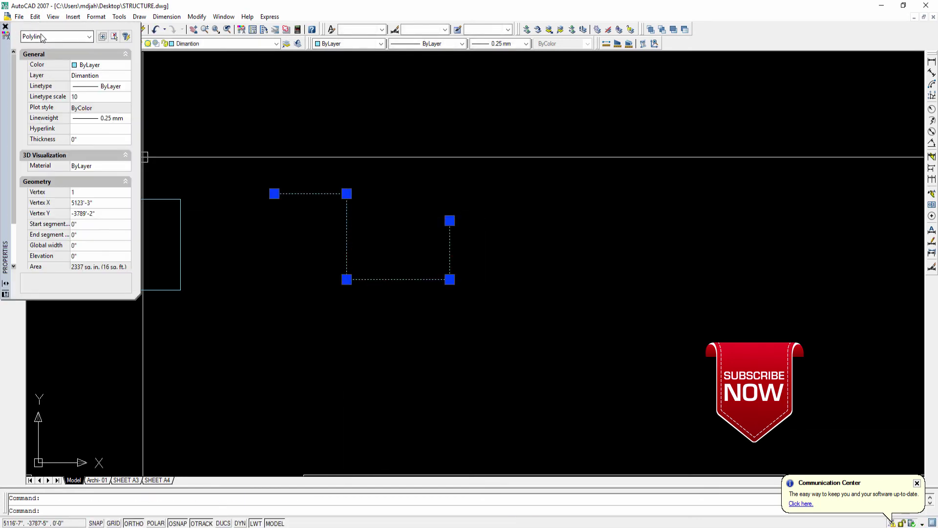
{"action": "left_click", "coordinate": [6, 27]}
{"action": "key", "text": "Escape"}
{"action": "scroll", "coordinate": [316, 197], "scroll_direction": "down", "scroll_amount": 4}
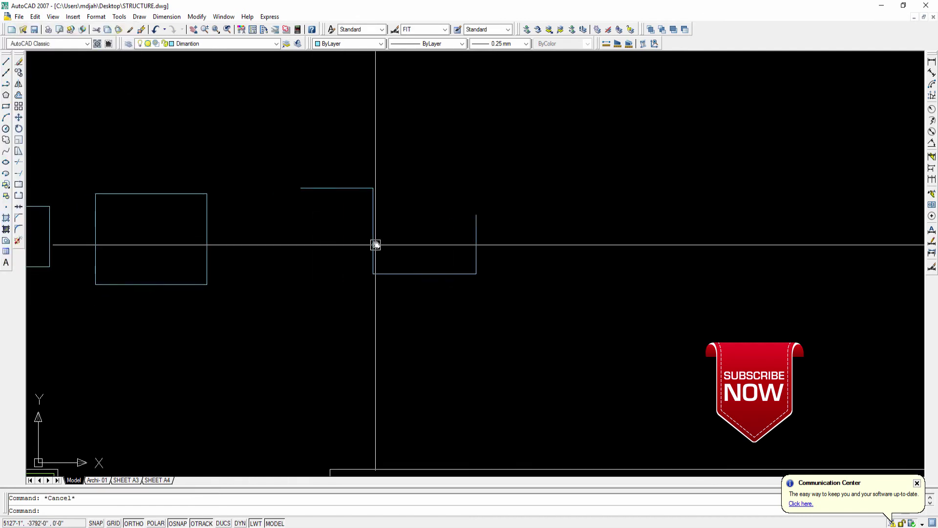
{"action": "mouse_move", "coordinate": [383, 250]}
{"action": "middle_mouse_down"}
{"action": "mouse_move", "coordinate": [383, 230]}
{"action": "mouse_move", "coordinate": [251, 214]}
{"action": "middle_mouse_up"}
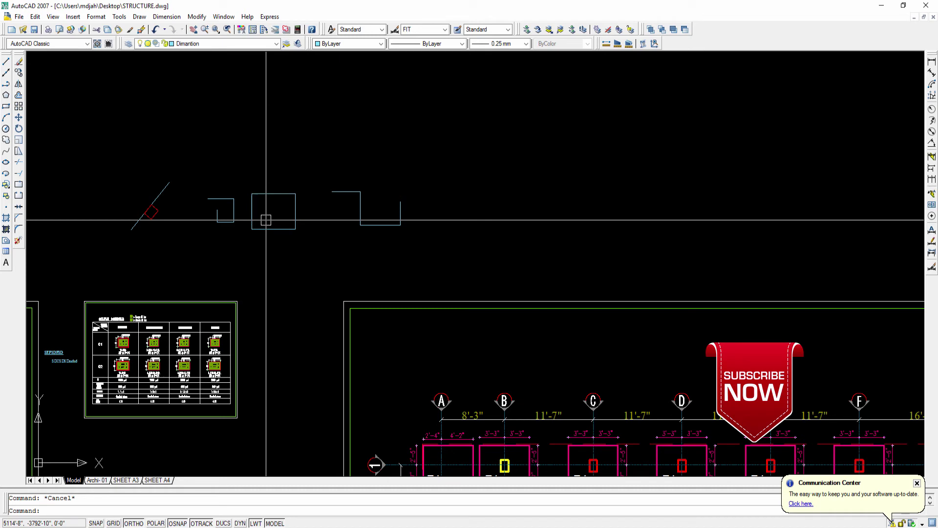
Zoom out to show the entire drawing with Zoom All
{"action": "left_click", "coordinate": [217, 33]}
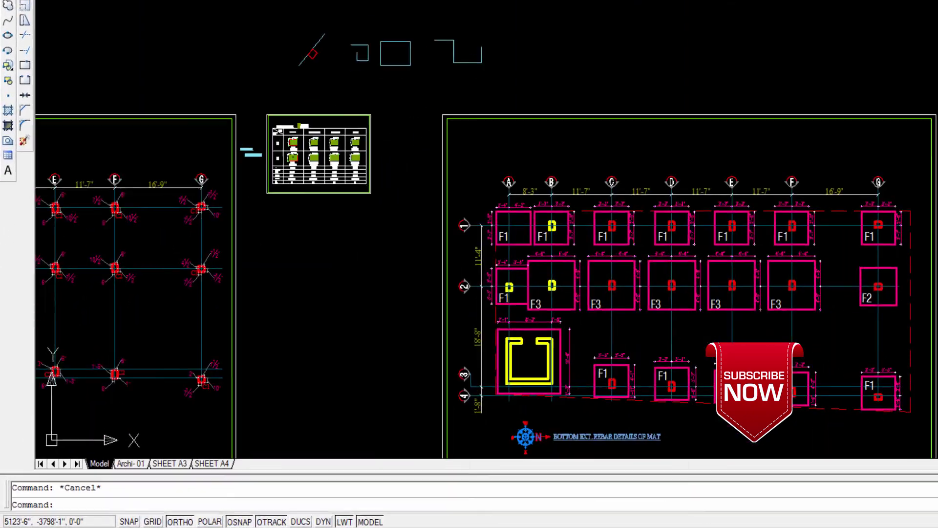
{"action": "scroll", "coordinate": [325, 411], "scroll_direction": "down", "scroll_amount": 3}
{"action": "middle_click_drag", "start_coordinate": [325, 411], "coordinate": [316, 384]}
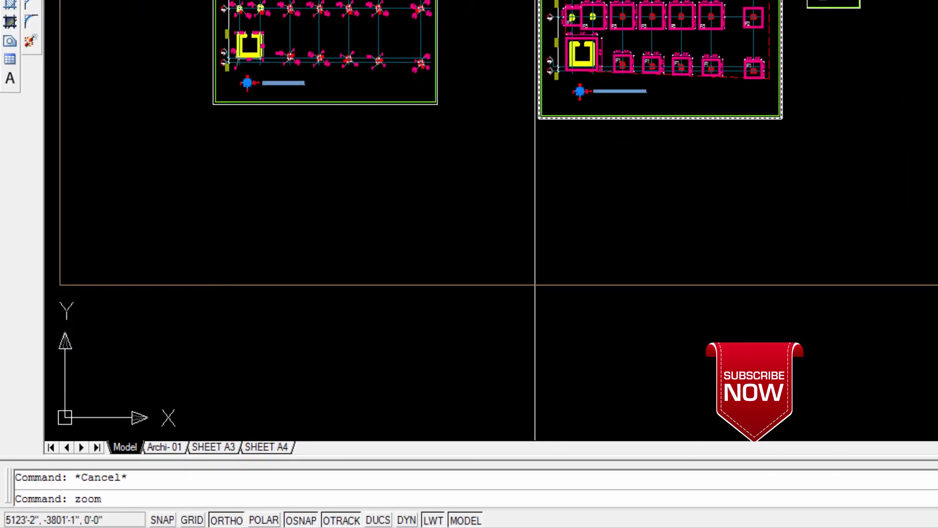
{"action": "key", "text": "Return"}
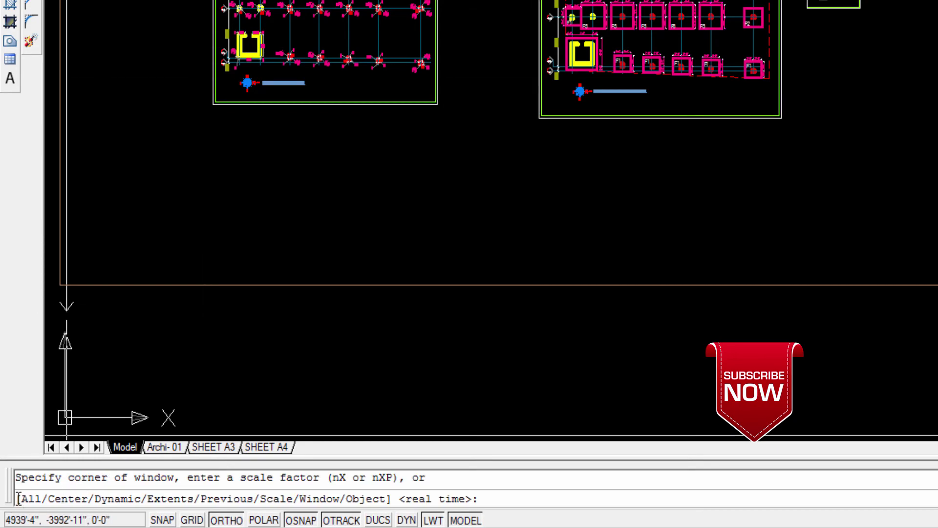
{"action": "type", "text": "a"}
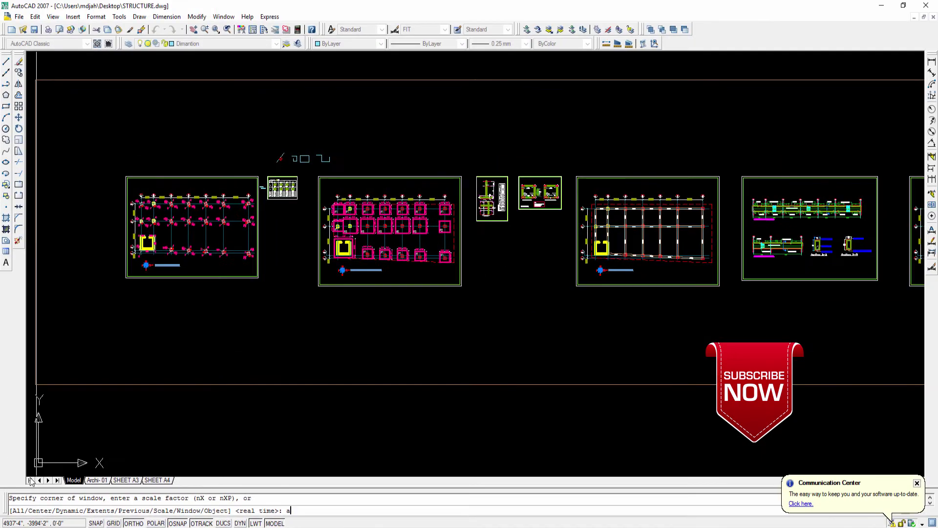
{"action": "key", "text": "Return"}
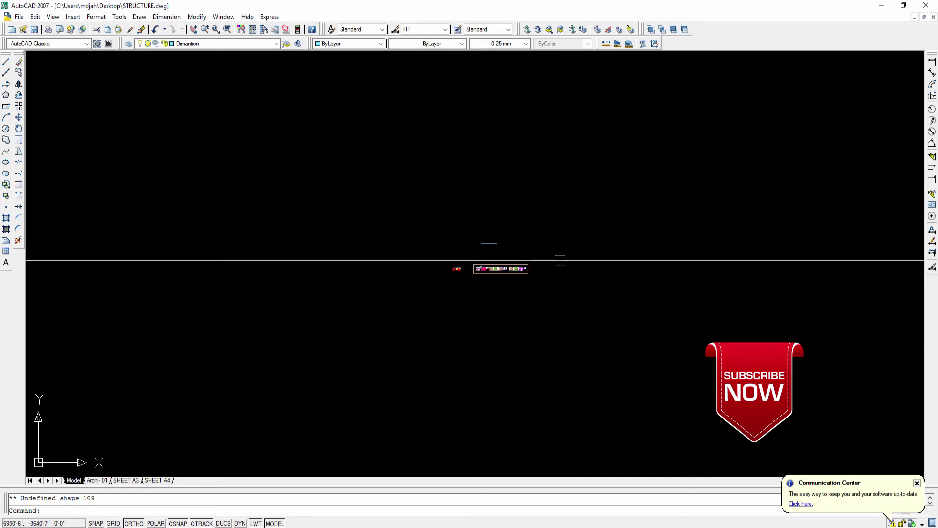
Zoom into the column section and regenerate so the rebar circles render smoothly
{"action": "scroll", "coordinate": [479, 269], "scroll_direction": "up", "scroll_amount": 10}
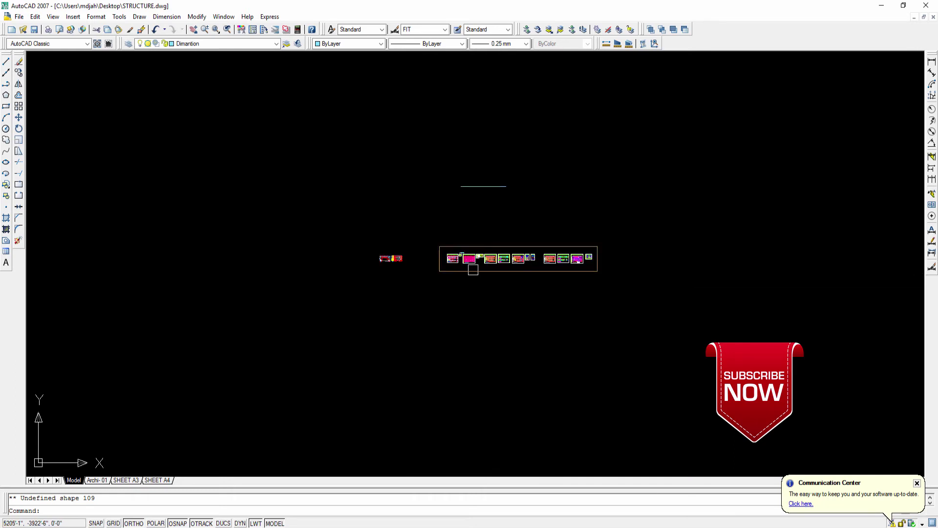
{"action": "scroll", "coordinate": [386, 229], "scroll_direction": "up", "scroll_amount": 15}
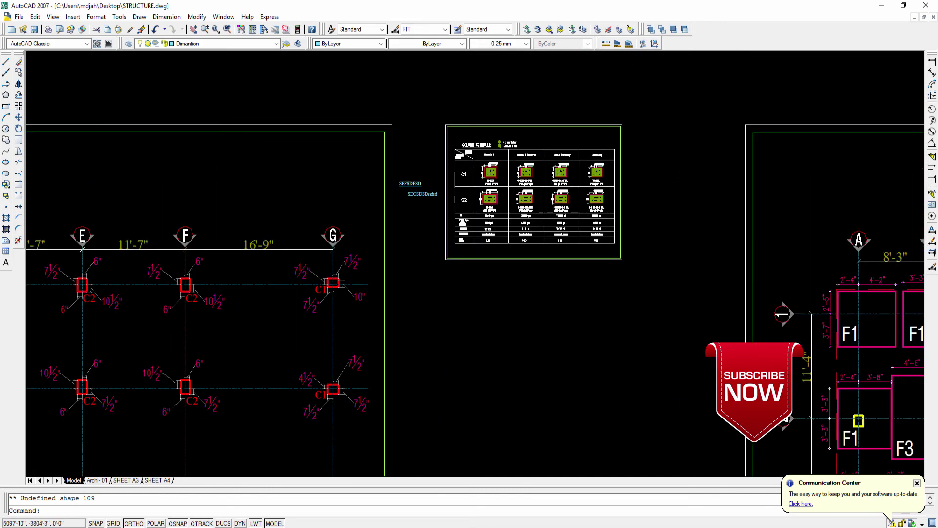
{"action": "scroll", "coordinate": [480, 246], "scroll_direction": "up", "scroll_amount": 6}
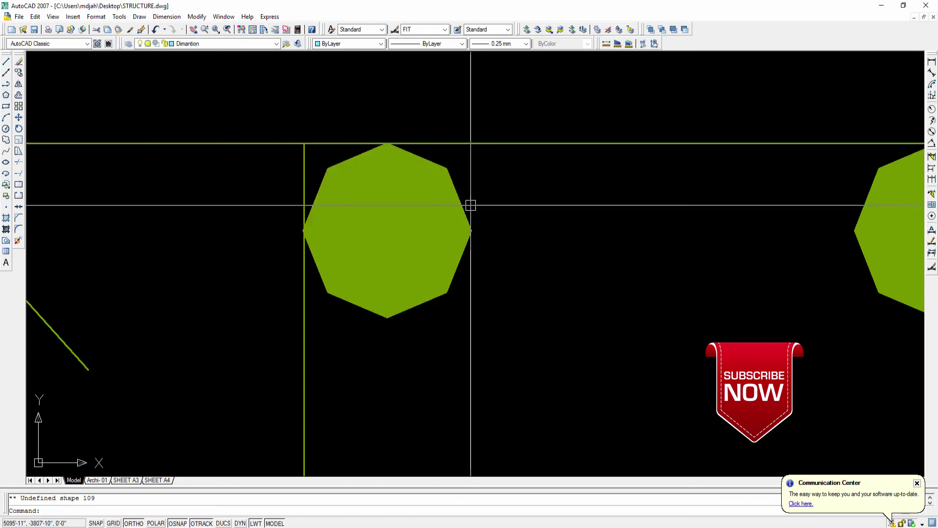
{"action": "scroll", "coordinate": [470, 205], "scroll_direction": "down", "scroll_amount": 5}
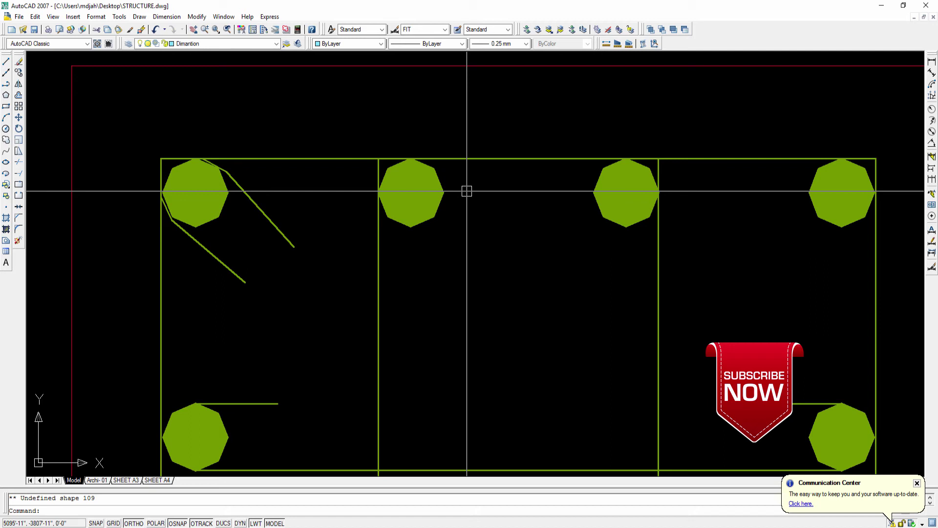
{"action": "scroll", "coordinate": [466, 192], "scroll_direction": "up", "scroll_amount": 3}
{"action": "scroll", "coordinate": [429, 187], "scroll_direction": "down", "scroll_amount": 1}
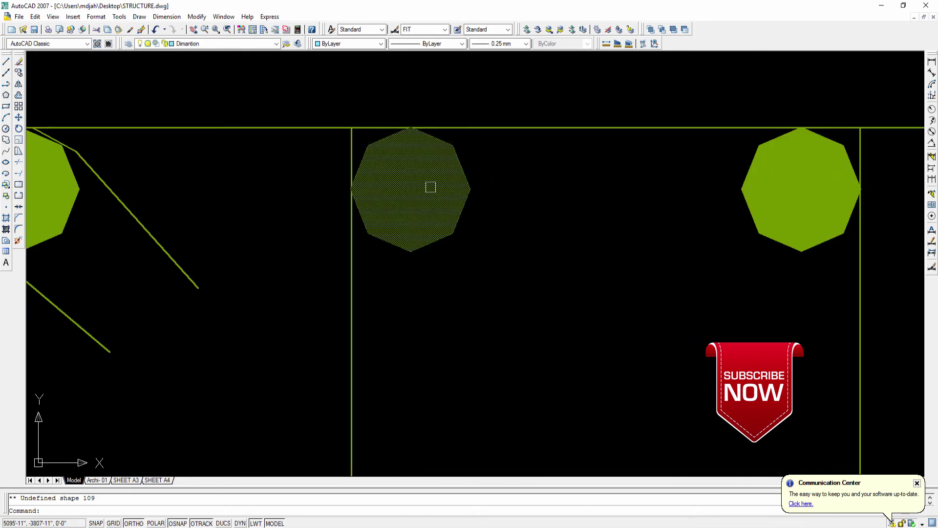
{"action": "scroll", "coordinate": [479, 203], "scroll_direction": "down", "scroll_amount": 1}
{"action": "middle_click_drag", "start_coordinate": [480, 204], "coordinate": [479, 203]}
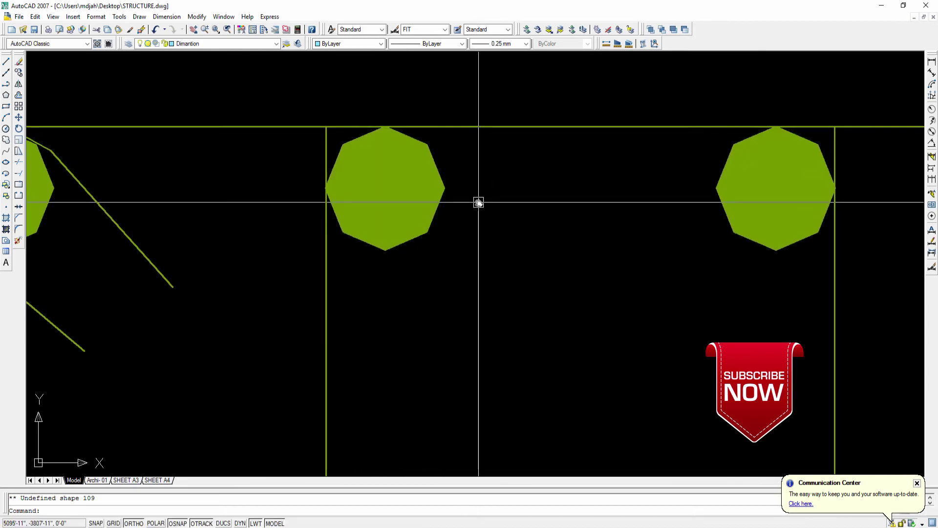
{"action": "key", "text": "Return"}
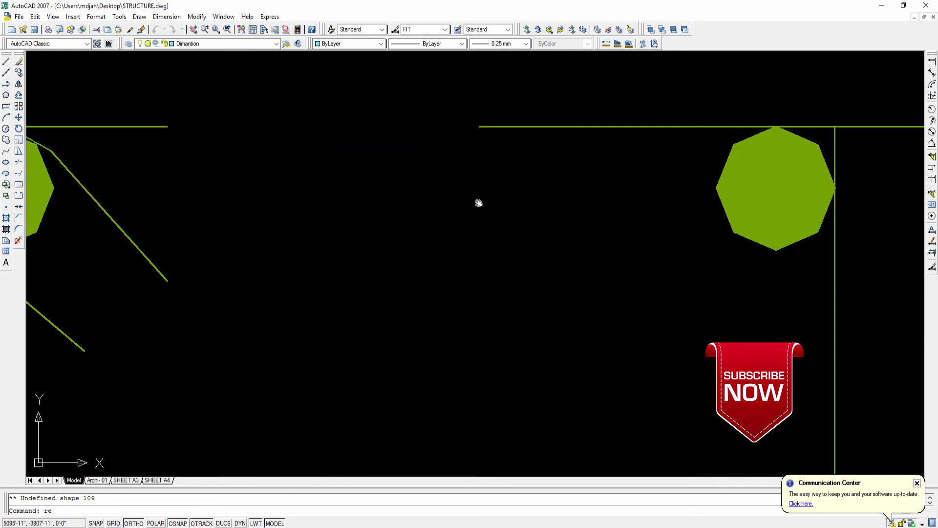
Zoom back out from the column section to view all the sheets
{"action": "scroll", "coordinate": [429, 191], "scroll_direction": "down", "scroll_amount": 4}
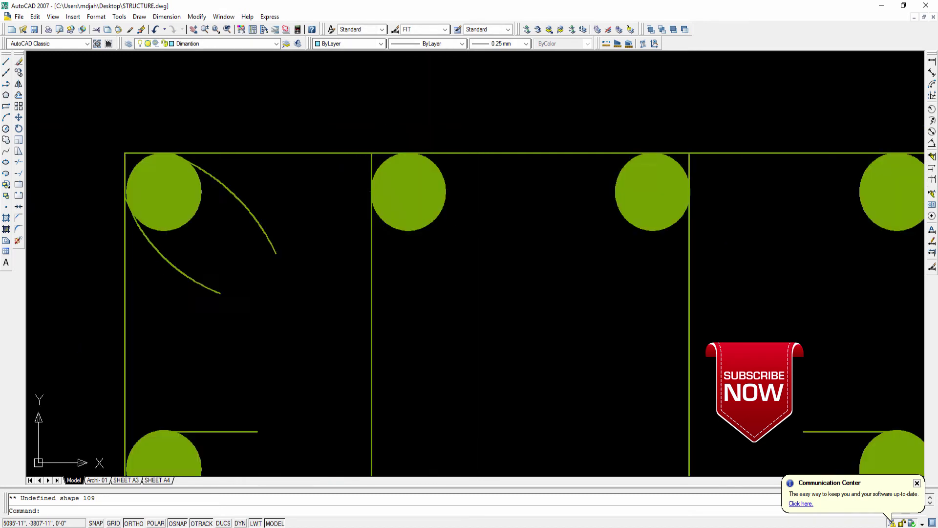
{"action": "middle_click_drag", "start_coordinate": [456, 201], "coordinate": [417, 195]}
{"action": "scroll", "coordinate": [420, 209], "scroll_direction": "up", "scroll_amount": 2}
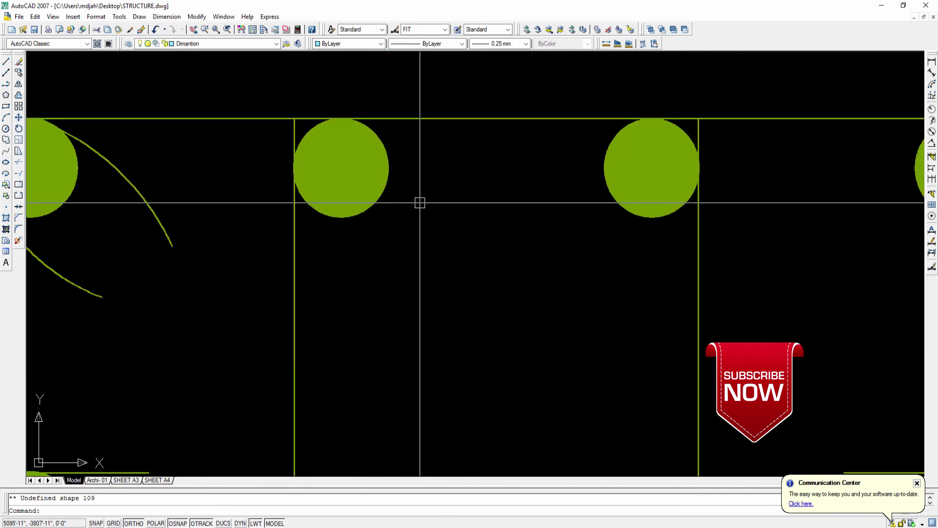
{"action": "scroll", "coordinate": [324, 112], "scroll_direction": "up", "scroll_amount": 2}
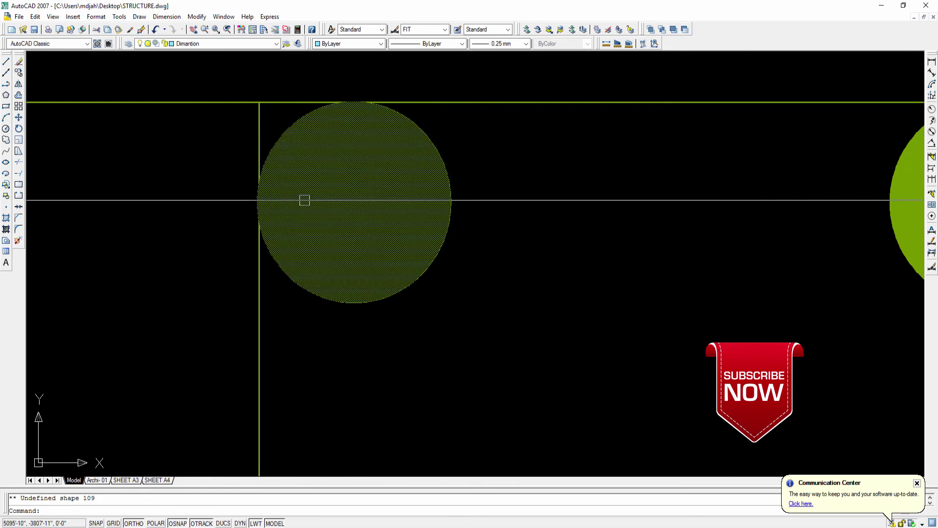
{"action": "scroll", "coordinate": [434, 210], "scroll_direction": "down", "scroll_amount": 4}
{"action": "middle_click_drag", "start_coordinate": [443, 236], "coordinate": [413, 195]}
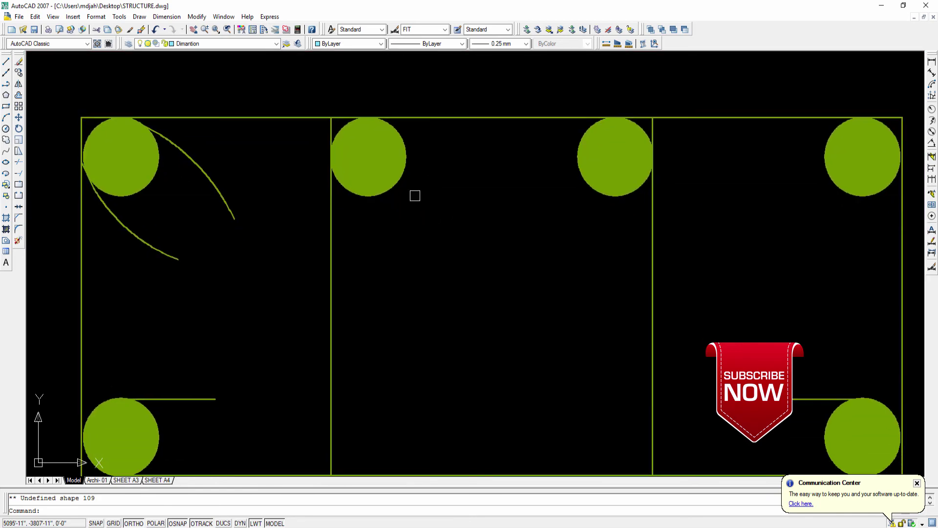
{"action": "scroll", "coordinate": [412, 191], "scroll_direction": "down", "scroll_amount": 5}
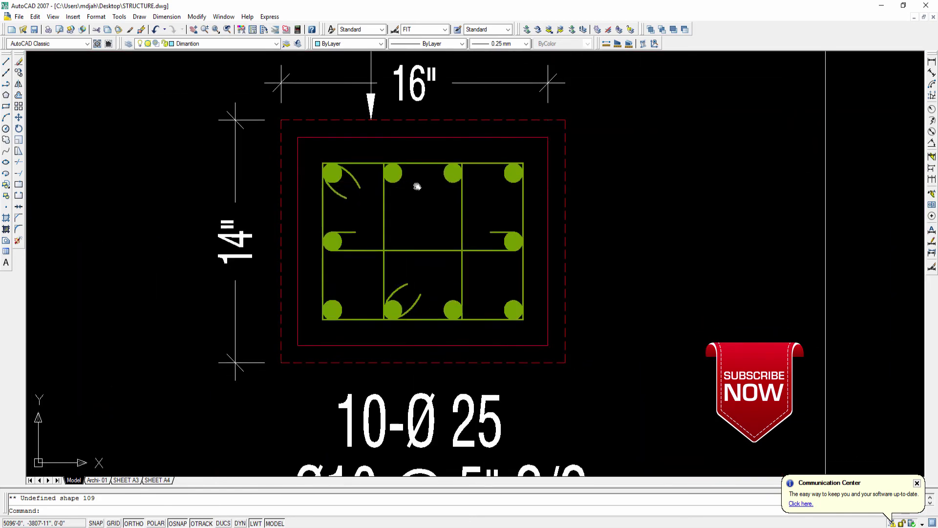
{"action": "scroll", "coordinate": [416, 184], "scroll_direction": "up", "scroll_amount": 5}
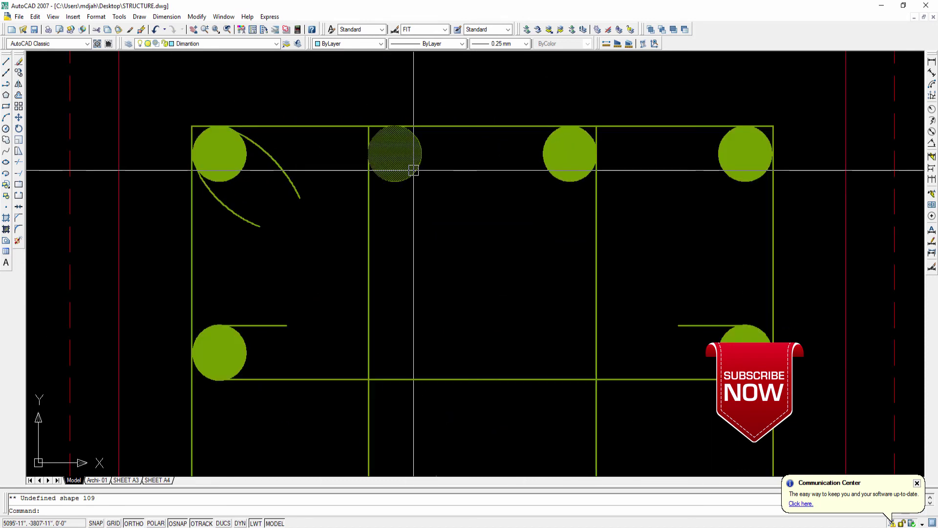
{"action": "scroll", "coordinate": [411, 169], "scroll_direction": "up", "scroll_amount": 4}
{"action": "scroll", "coordinate": [402, 173], "scroll_direction": "down", "scroll_amount": 8}
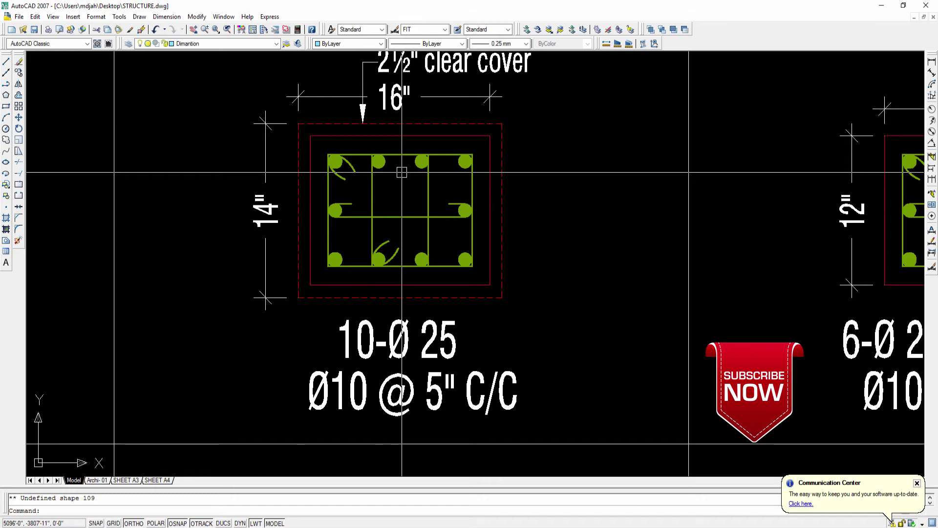
{"action": "scroll", "coordinate": [402, 173], "scroll_direction": "down", "scroll_amount": 10}
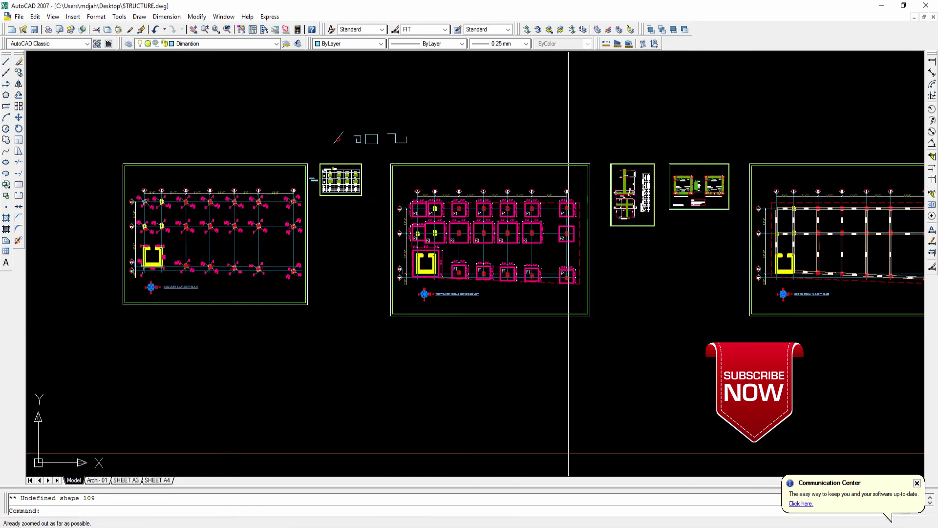
{"action": "middle_click_drag", "start_coordinate": [568, 453], "coordinate": [380, 456]}
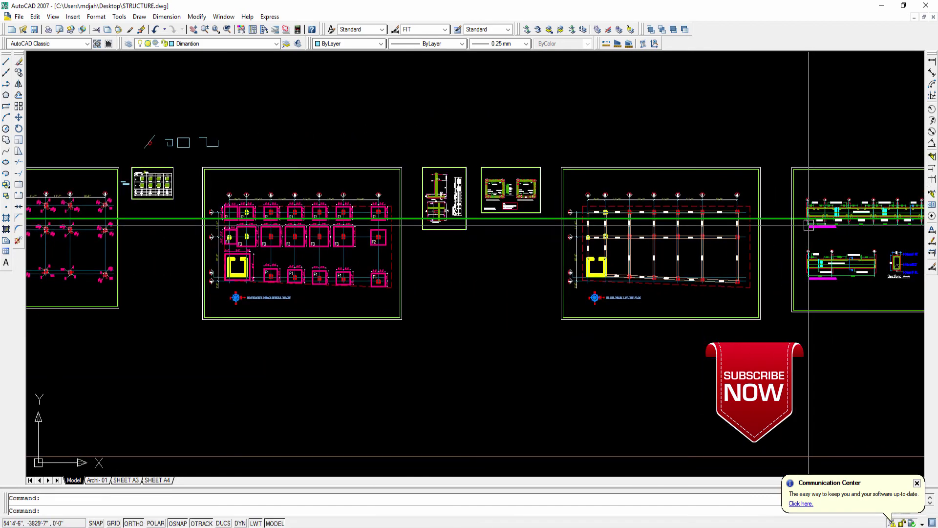
{"action": "middle_click_drag", "start_coordinate": [809, 224], "coordinate": [482, 221]}
{"action": "scroll", "coordinate": [441, 186], "scroll_direction": "up", "scroll_amount": 4}
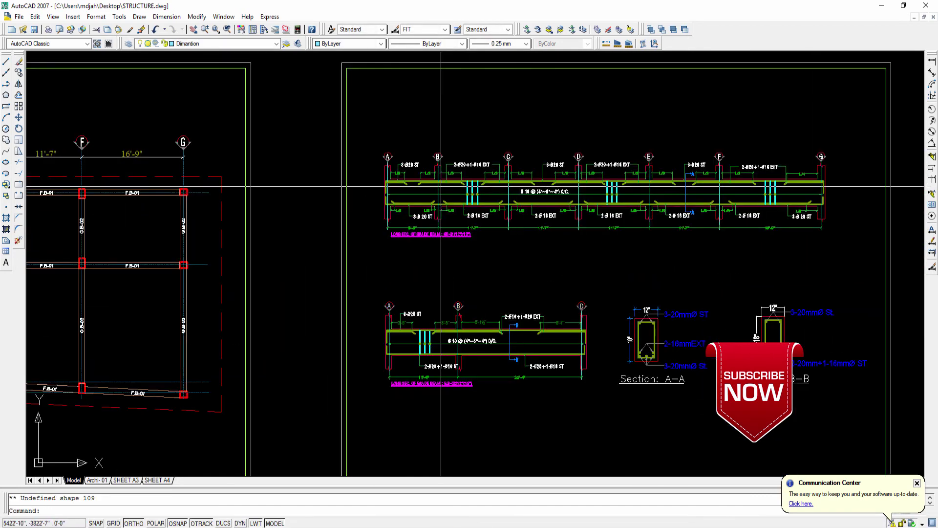
{"action": "scroll", "coordinate": [442, 186], "scroll_direction": "up", "scroll_amount": 6}
{"action": "middle_click_drag", "start_coordinate": [348, 128], "coordinate": [309, 208]}
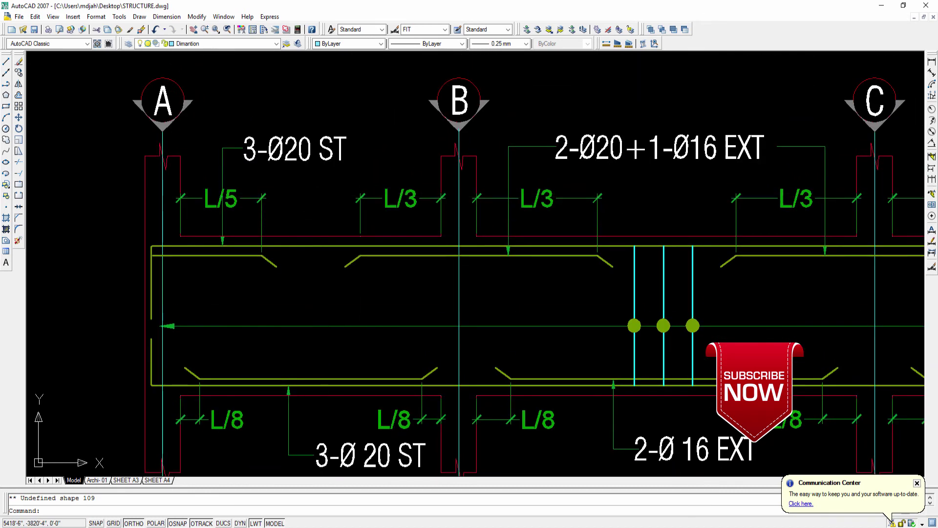
{"action": "scroll", "coordinate": [293, 220], "scroll_direction": "down", "scroll_amount": 6}
{"action": "scroll", "coordinate": [288, 225], "scroll_direction": "up", "scroll_amount": 5}
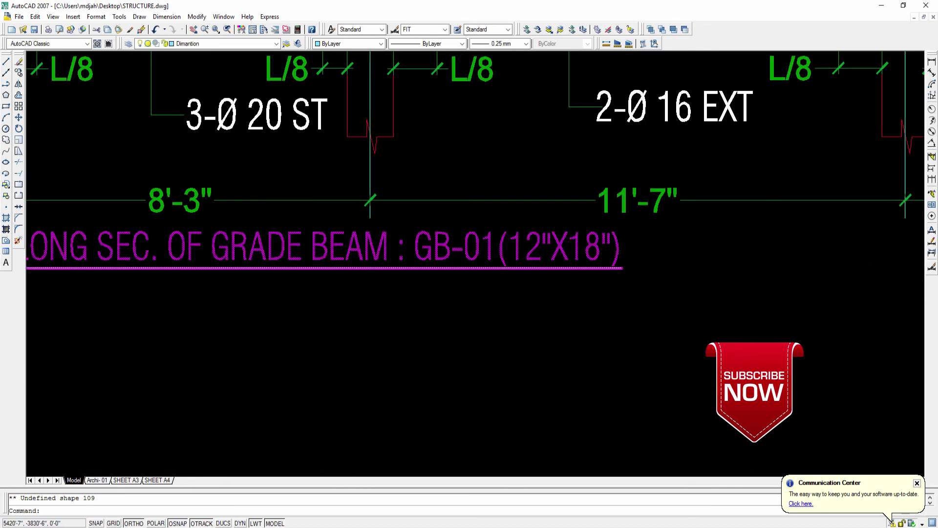
{"action": "scroll", "coordinate": [289, 267], "scroll_direction": "down", "scroll_amount": 2}
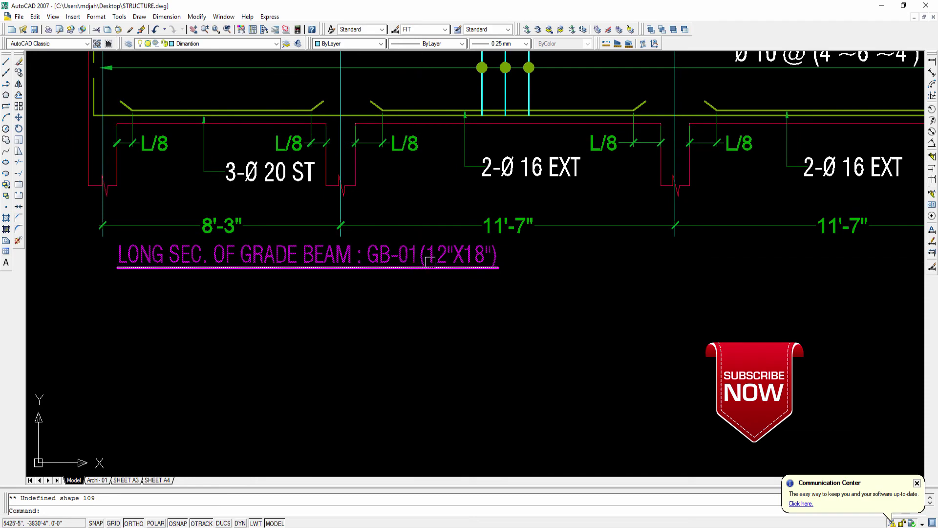
{"action": "scroll", "coordinate": [448, 261], "scroll_direction": "down", "scroll_amount": 5}
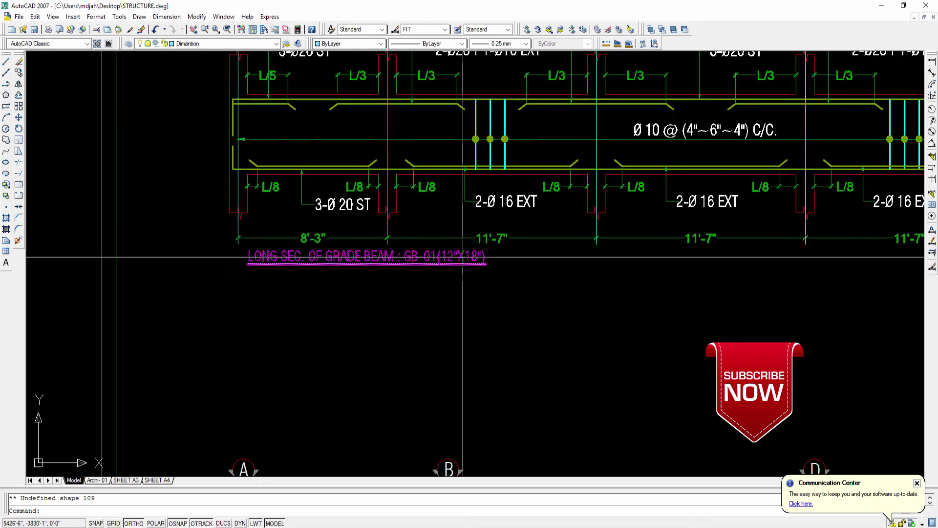
{"action": "mouse_move", "coordinate": [430, 278]}
{"action": "middle_mouse_down"}
{"action": "mouse_move", "coordinate": [317, 238]}
{"action": "mouse_move", "coordinate": [259, 98]}
{"action": "mouse_move", "coordinate": [149, 50]}
{"action": "middle_mouse_up"}
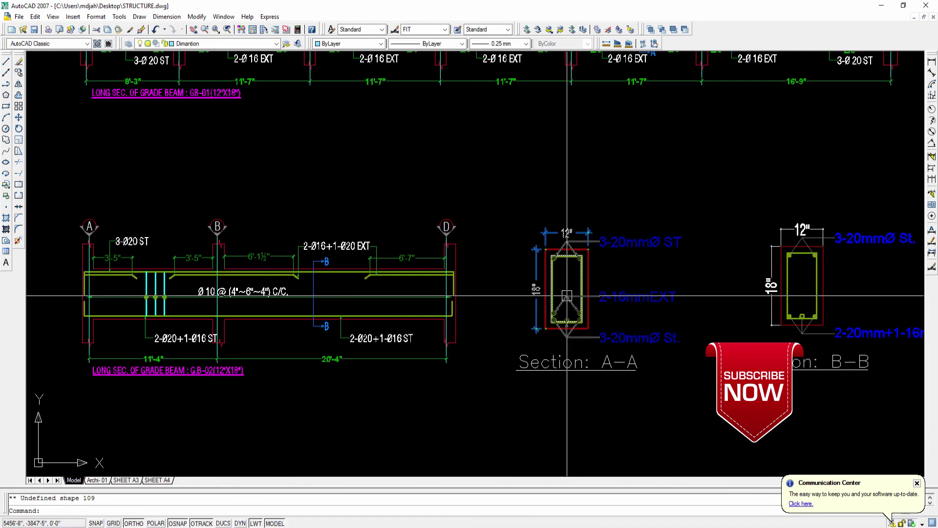
{"action": "scroll", "coordinate": [499, 273], "scroll_direction": "up", "scroll_amount": 2}
{"action": "scroll", "coordinate": [499, 274], "scroll_direction": "down", "scroll_amount": 4}
{"action": "scroll", "coordinate": [350, 137], "scroll_direction": "up", "scroll_amount": 6}
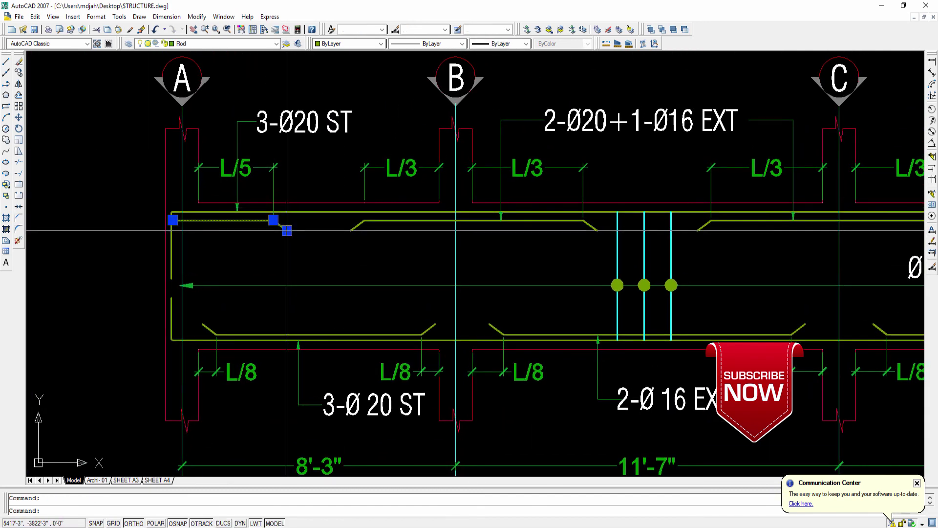
{"action": "key", "text": "Escape"}
{"action": "left_click", "coordinate": [372, 221]}
{"action": "key", "text": "Escape"}
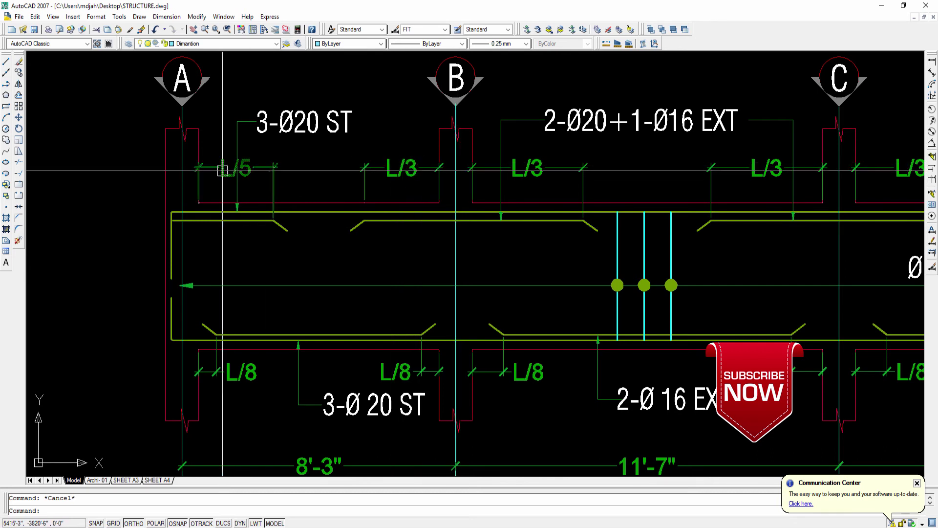
{"action": "scroll", "coordinate": [222, 170], "scroll_direction": "up", "scroll_amount": 5}
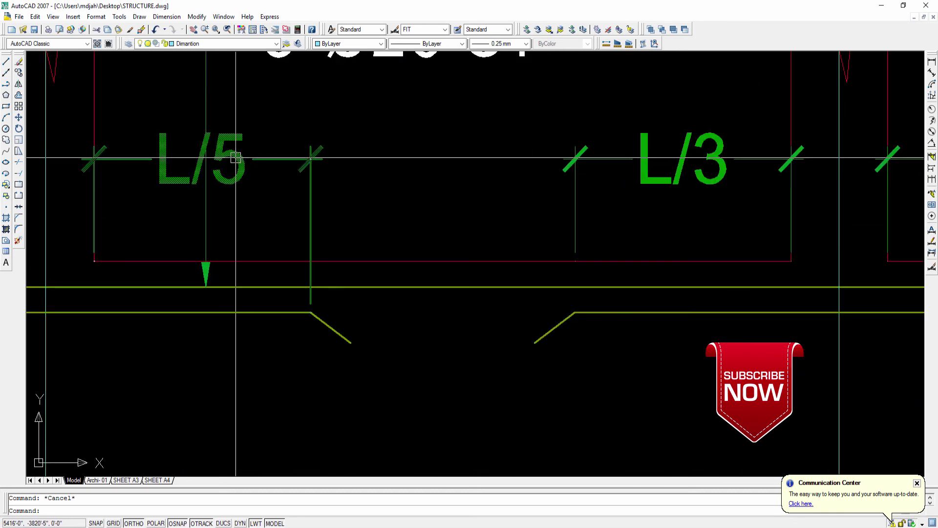
Edit the L/5 dimension text at grid A to read L/4 with ED
{"action": "left_click", "coordinate": [236, 157]}
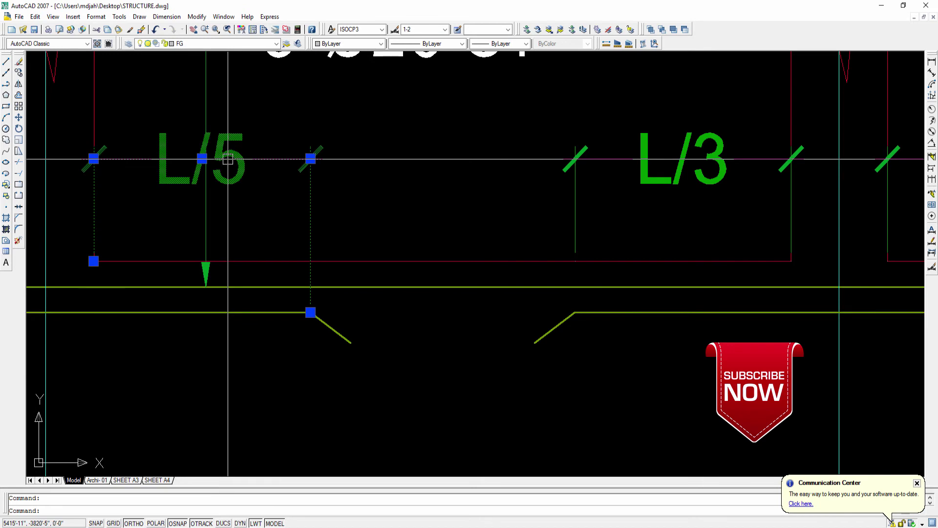
{"action": "type", "text": "ed"}
{"action": "key", "text": "Return"}
{"action": "double_click", "coordinate": [235, 160]}
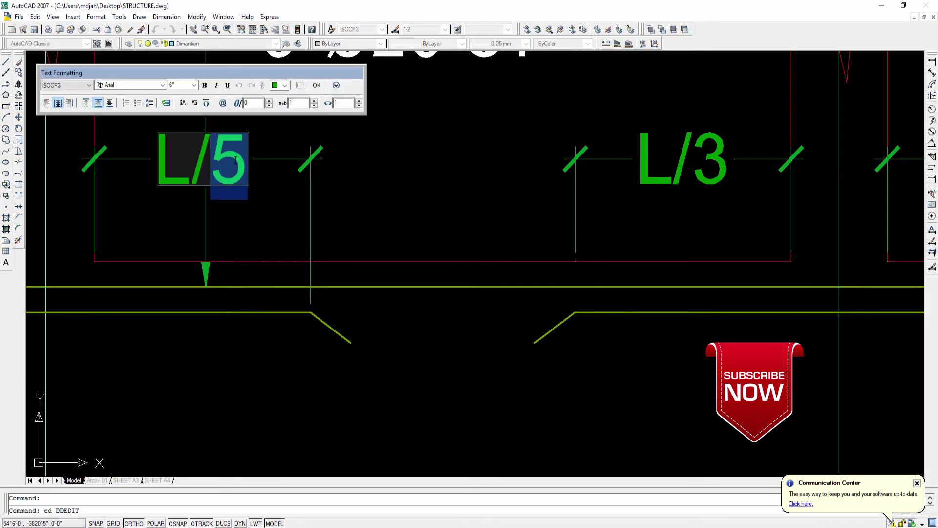
{"action": "type", "text": "4"}
{"action": "left_click", "coordinate": [366, 208]}
{"action": "scroll", "coordinate": [289, 211], "scroll_direction": "down", "scroll_amount": 5}
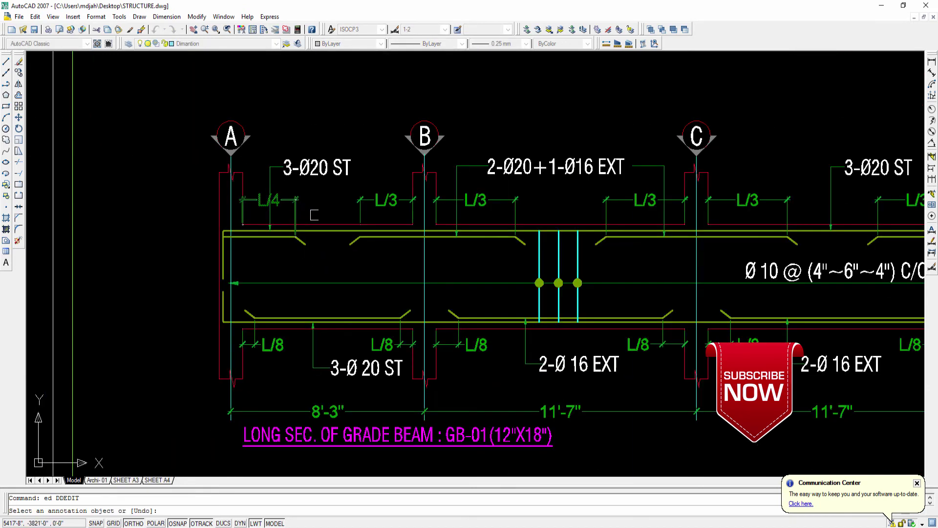
{"action": "key", "text": "Escape"}
{"action": "middle_click_drag", "start_coordinate": [283, 203], "coordinate": [168, 203]}
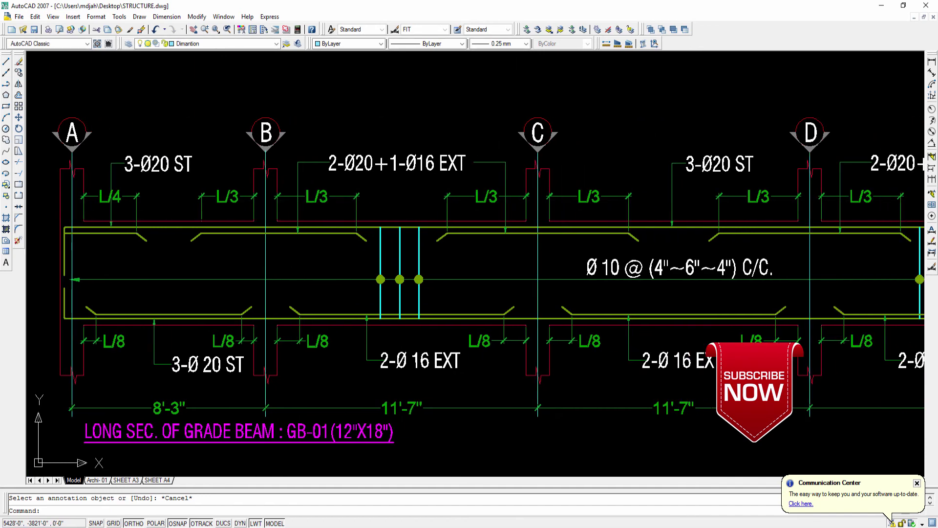
{"action": "scroll", "coordinate": [489, 210], "scroll_direction": "down", "scroll_amount": 3}
{"action": "scroll", "coordinate": [348, 216], "scroll_direction": "up", "scroll_amount": 6}
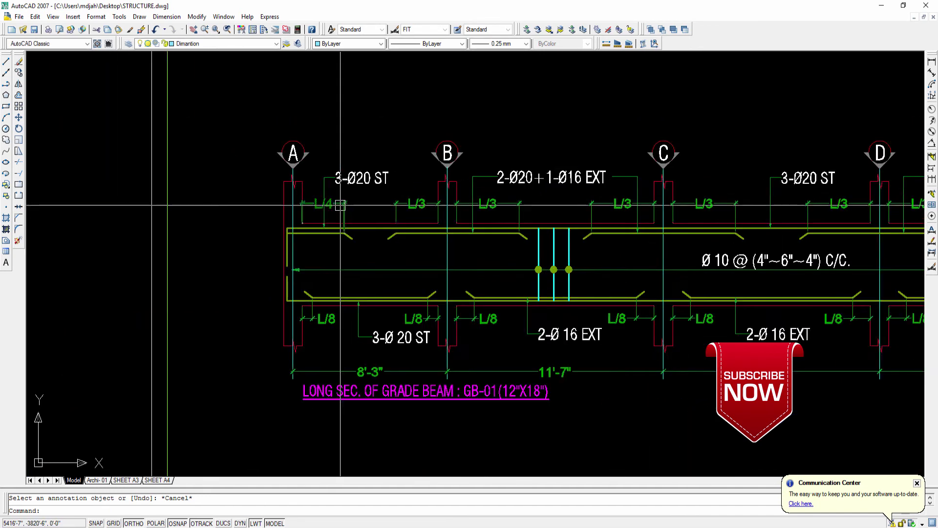
{"action": "middle_click_drag", "start_coordinate": [348, 216], "coordinate": [314, 235]}
{"action": "scroll", "coordinate": [244, 191], "scroll_direction": "up", "scroll_amount": 3}
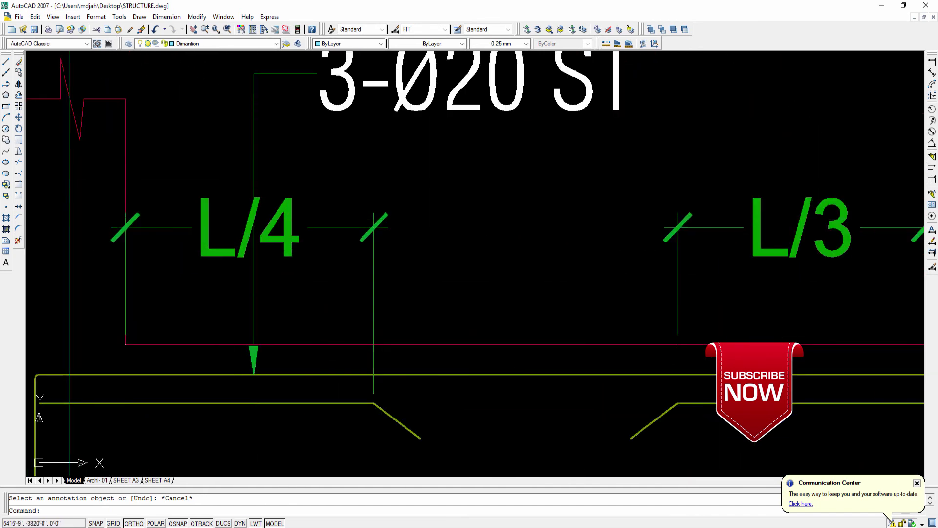
{"action": "scroll", "coordinate": [263, 171], "scroll_direction": "down", "scroll_amount": 4}
{"action": "middle_click_drag", "start_coordinate": [299, 297], "coordinate": [286, 238]}
Add a linear dimension across the L/3 span left of grid B, placed above the label
{"action": "middle_click_drag", "start_coordinate": [415, 247], "coordinate": [379, 245]}
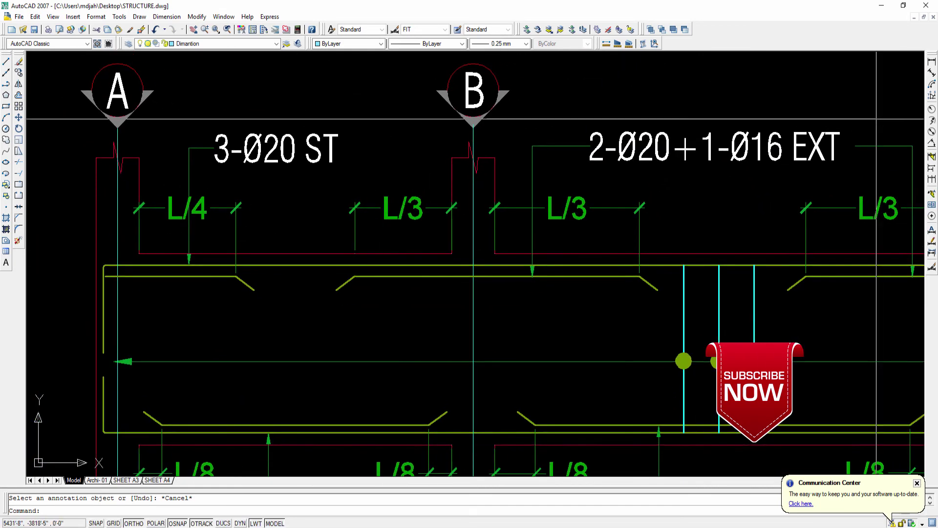
{"action": "left_click", "coordinate": [932, 62]}
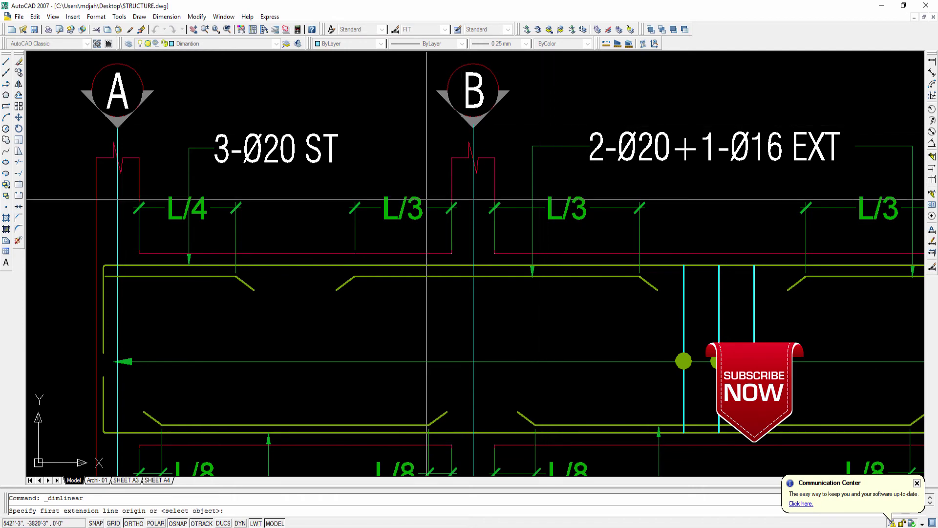
{"action": "left_click", "coordinate": [452, 208]}
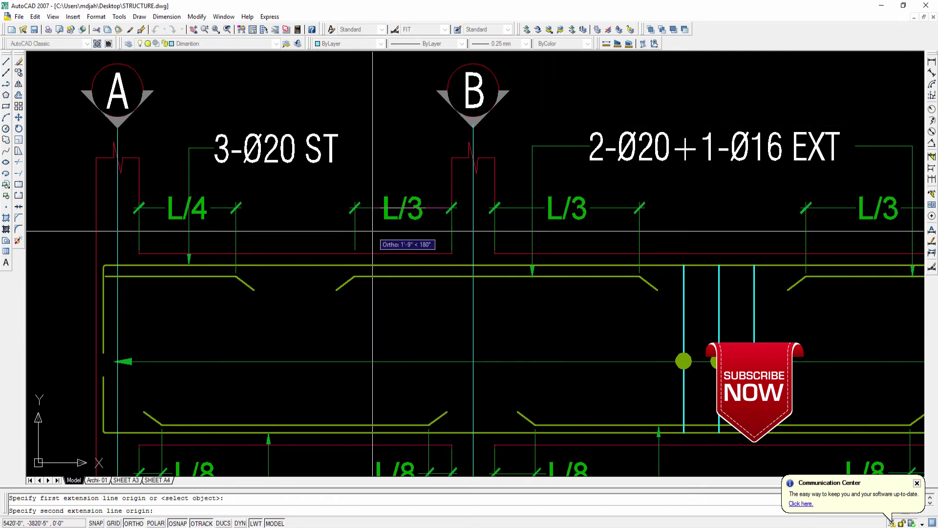
{"action": "left_click", "coordinate": [353, 275]}
{"action": "left_click", "coordinate": [379, 163]}
{"action": "scroll", "coordinate": [408, 108], "scroll_direction": "up", "scroll_amount": 3}
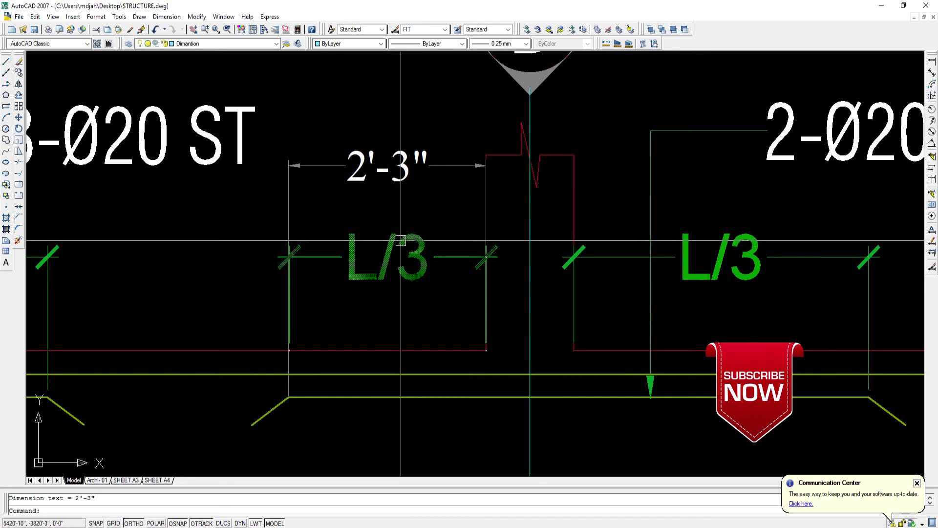
{"action": "middle_click_drag", "start_coordinate": [401, 235], "coordinate": [376, 255]}
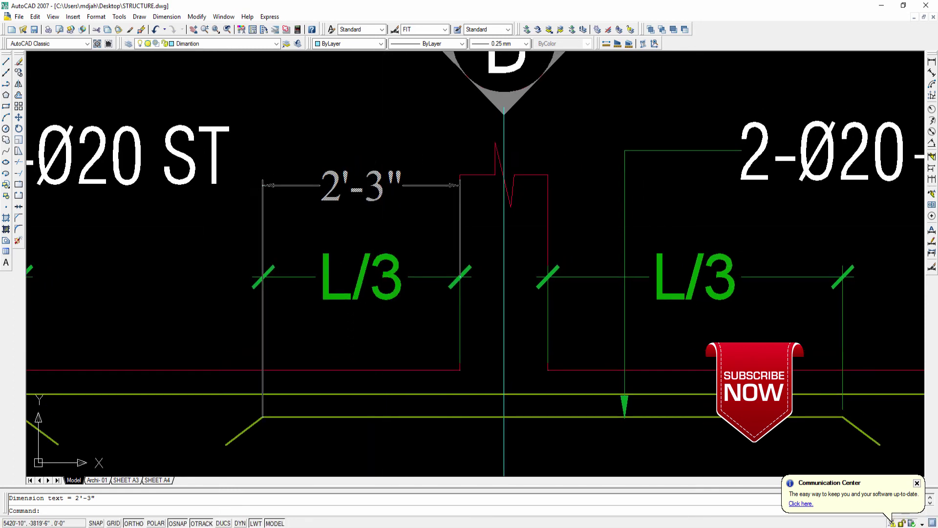
Replace the new 2'-3" dimension's text with L/4
{"action": "left_click", "coordinate": [390, 184]}
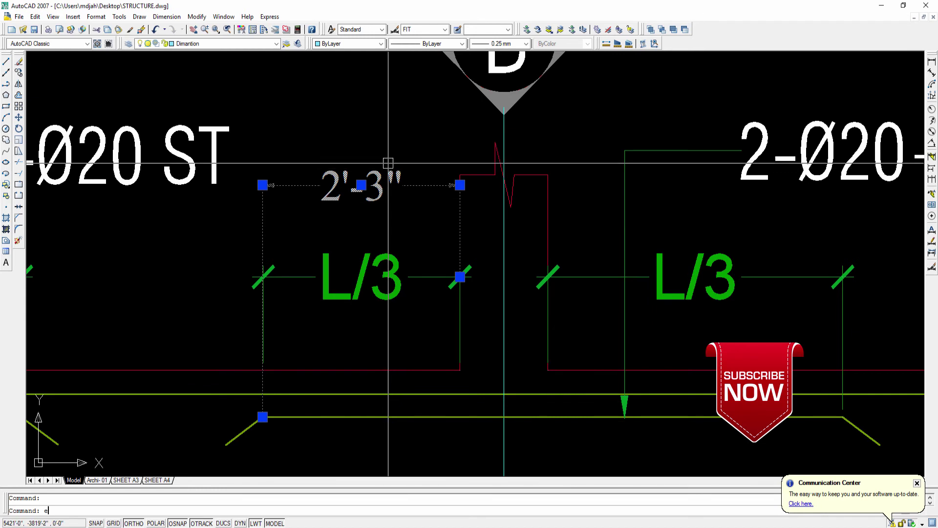
{"action": "type", "text": "ed"}
{"action": "key", "text": "Return"}
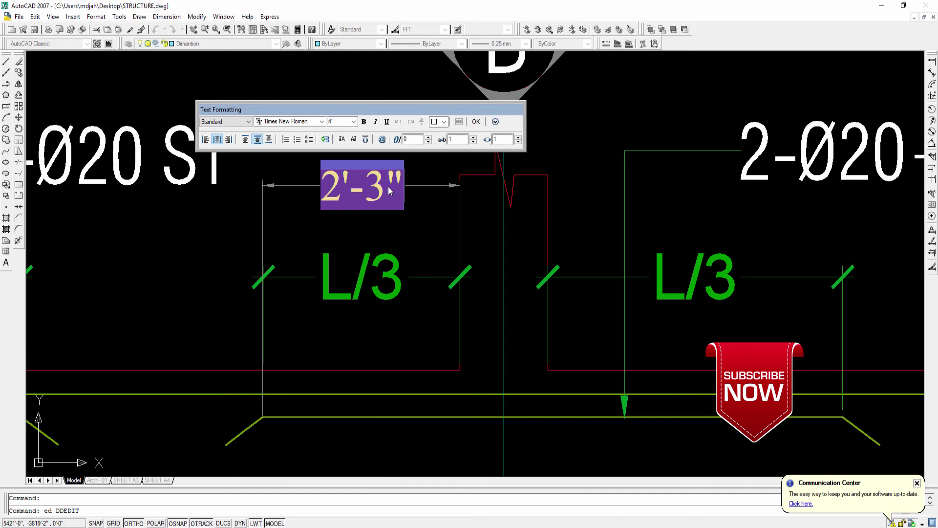
{"action": "type", "text": "L/"}
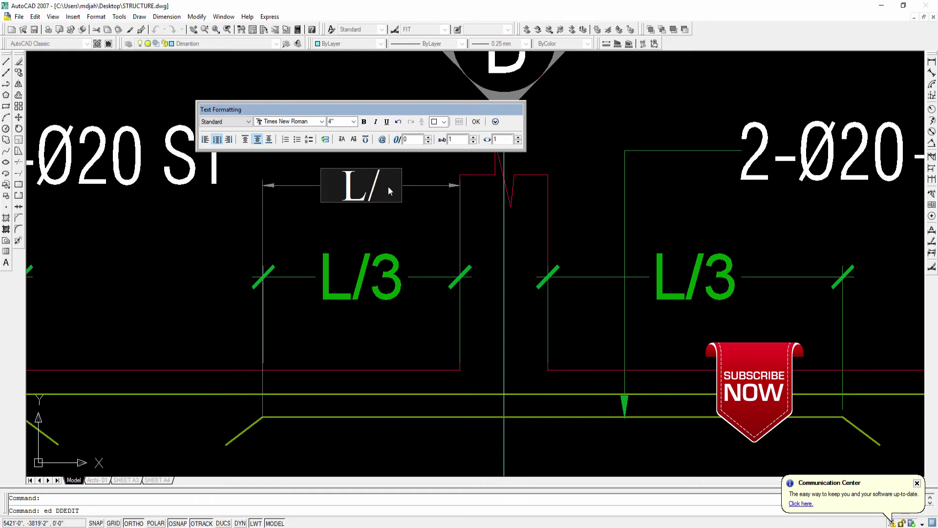
{"action": "type", "text": "4"}
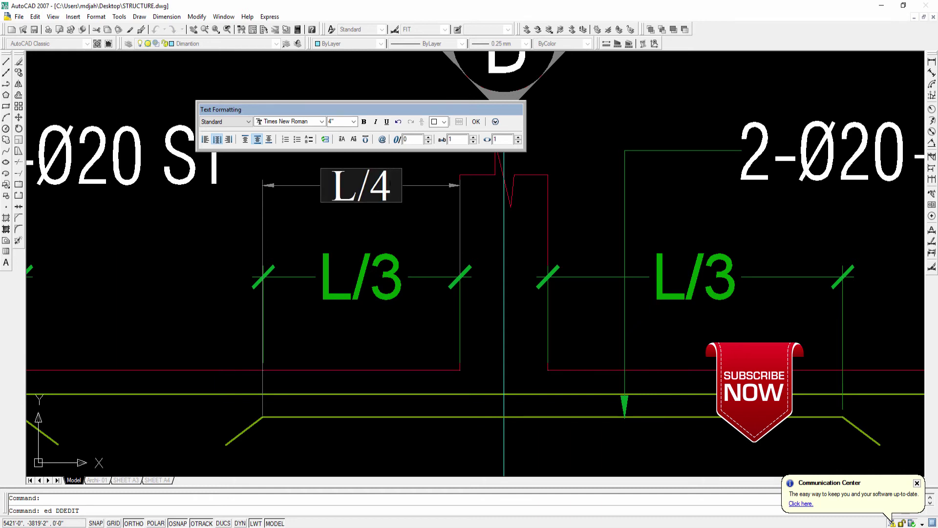
{"action": "left_click", "coordinate": [385, 332]}
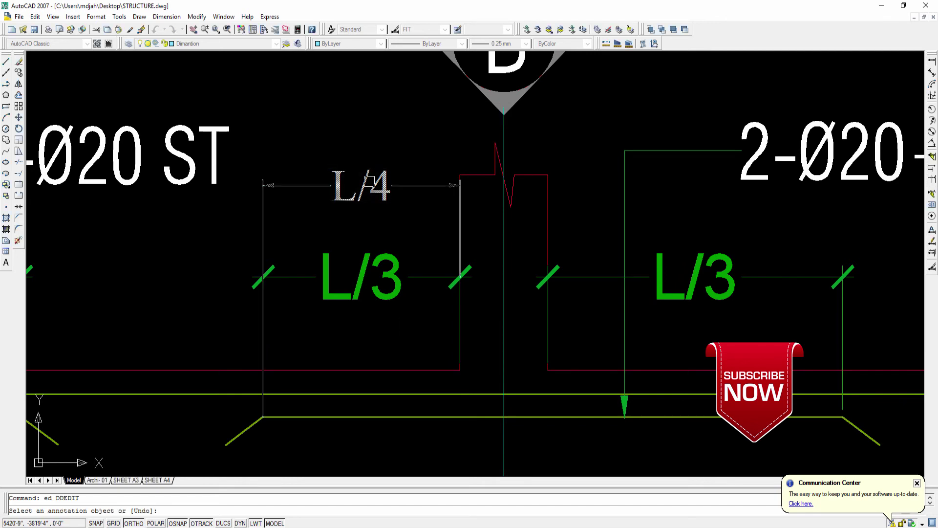
Set the dimension's Text override to L/1 in the Properties palette
{"action": "key", "text": "Escape"}
{"action": "double_click", "coordinate": [313, 185]}
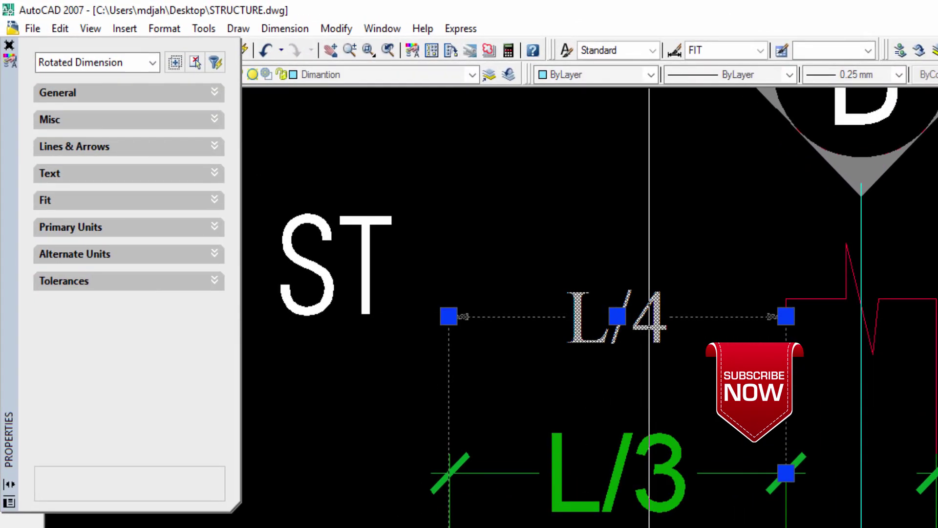
{"action": "left_click", "coordinate": [218, 178]}
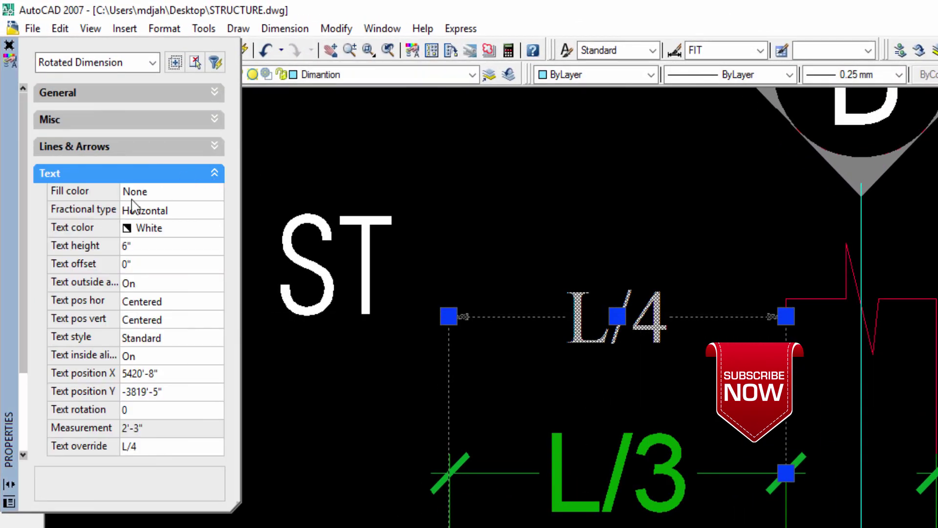
{"action": "scroll", "coordinate": [132, 457], "scroll_direction": "down", "scroll_amount": 3}
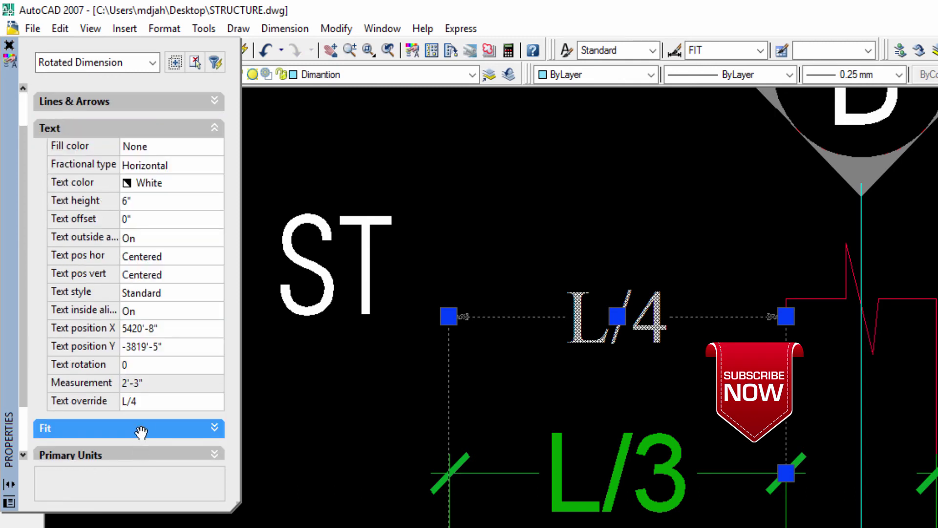
{"action": "left_click", "coordinate": [151, 402]}
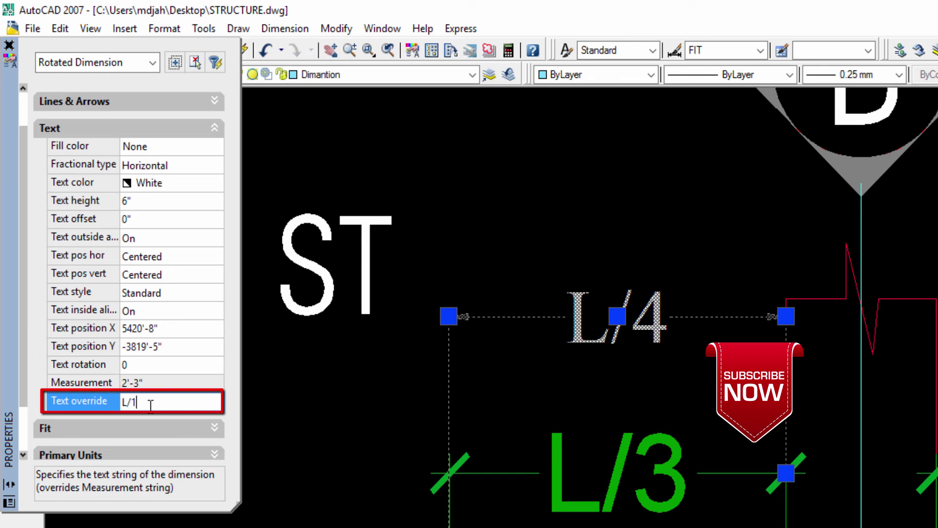
{"action": "key", "text": "Return"}
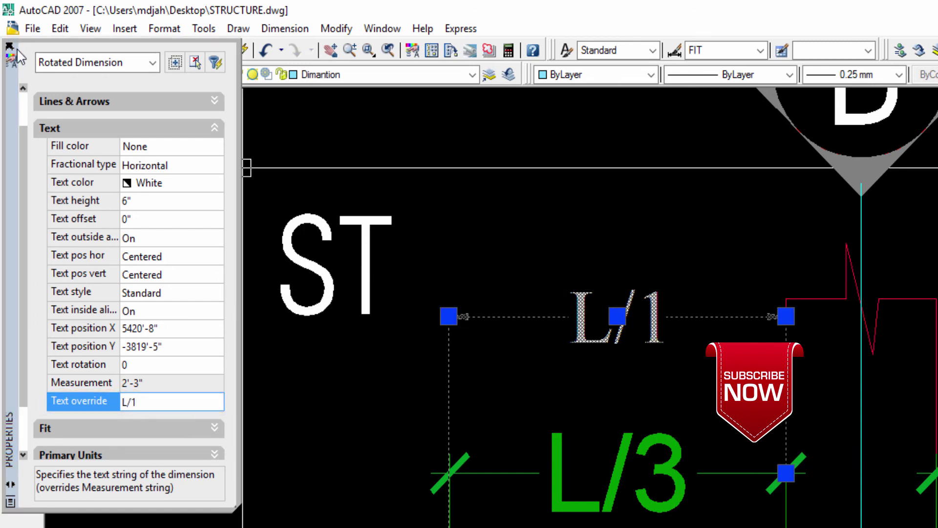
{"action": "key", "text": "Escape"}
{"action": "key", "text": "ctrl+1"}
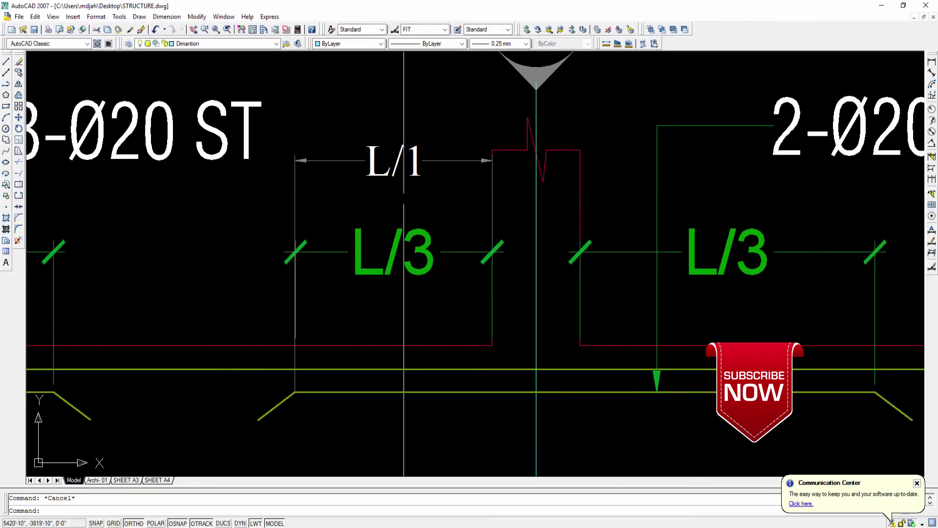
{"action": "scroll", "coordinate": [450, 272], "scroll_direction": "down", "scroll_amount": 3}
{"action": "scroll", "coordinate": [450, 272], "scroll_direction": "up", "scroll_amount": 4}
{"action": "scroll", "coordinate": [418, 253], "scroll_direction": "down", "scroll_amount": 2}
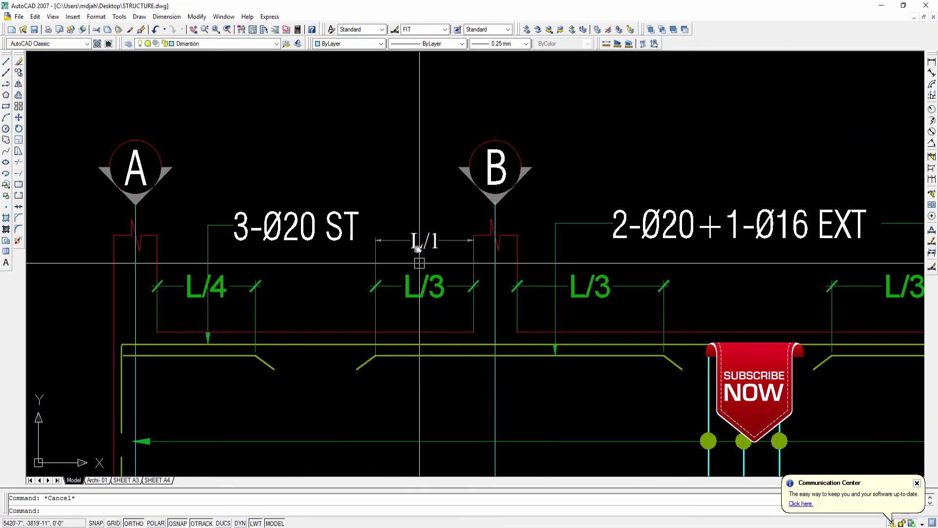
{"action": "middle_click_drag", "start_coordinate": [351, 295], "coordinate": [335, 237]}
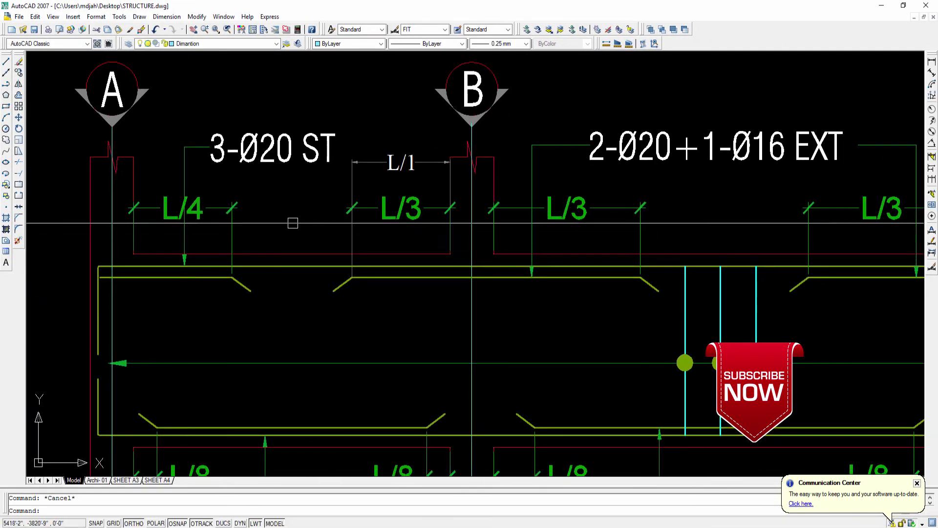
{"action": "middle_click_drag", "start_coordinate": [262, 220], "coordinate": [261, 250]}
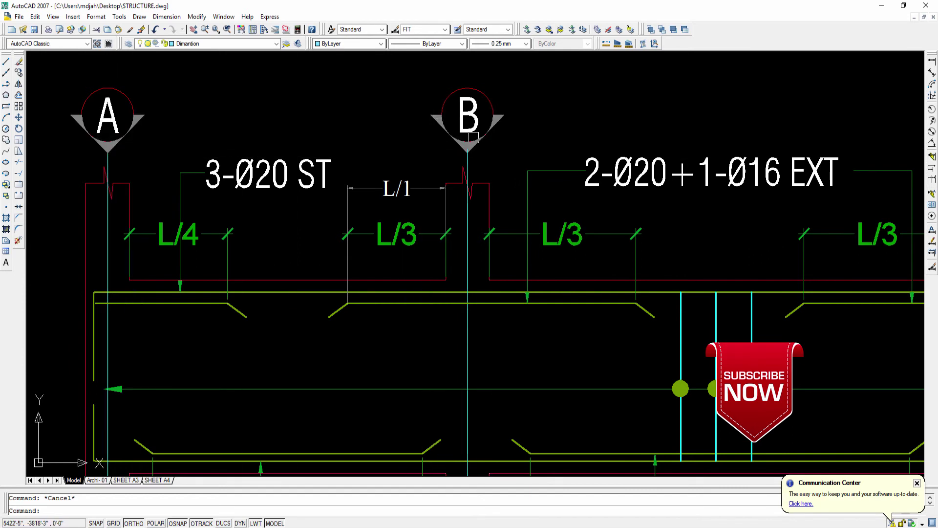
Draw a line from grid A to grid B and select it
{"action": "type", "text": "l"}
{"action": "key", "text": "Return"}
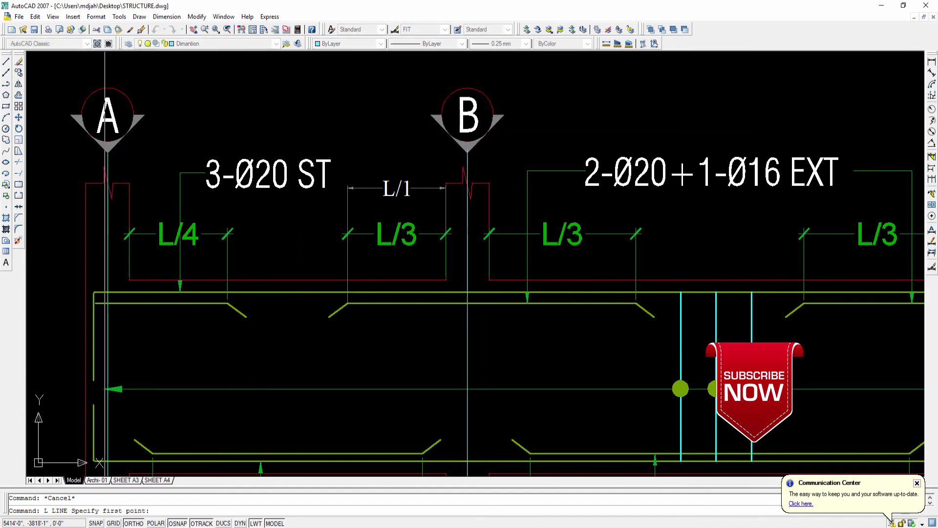
{"action": "left_click", "coordinate": [108, 153]}
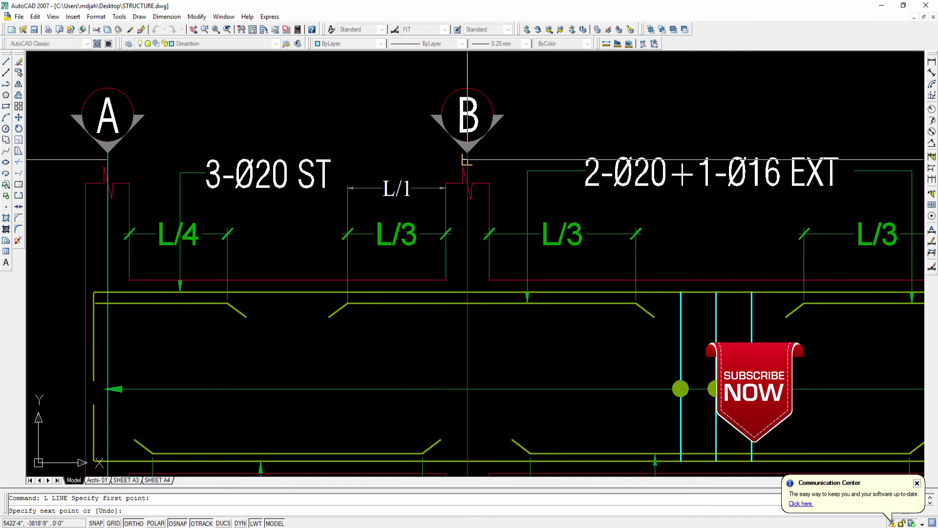
{"action": "left_click", "coordinate": [468, 160]}
{"action": "key", "text": "Escape"}
{"action": "left_click", "coordinate": [372, 159]}
{"action": "middle_click_drag", "start_coordinate": [373, 159], "coordinate": [351, 227]}
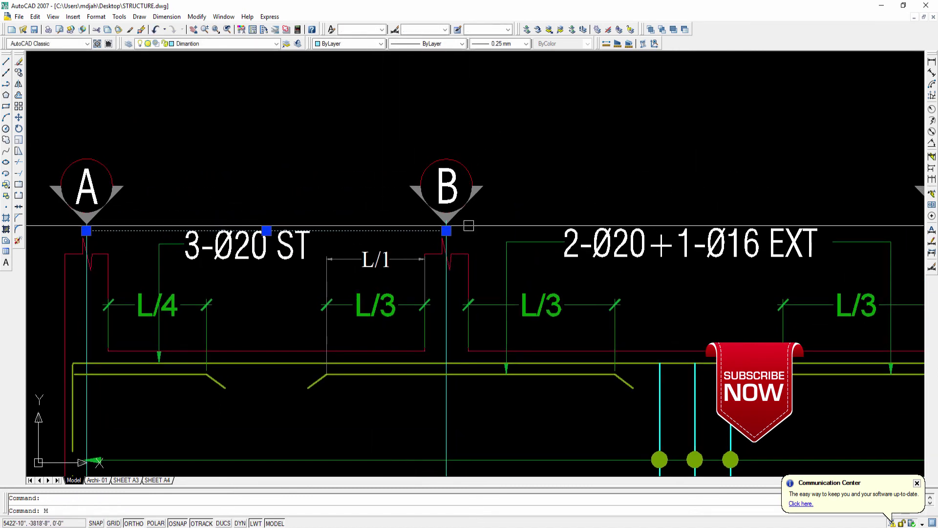
Move the A–B line upward so it sits above the grid bubbles
{"action": "type", "text": "m"}
{"action": "key", "text": "Return"}
{"action": "left_click", "coordinate": [508, 230]}
{"action": "left_click", "coordinate": [538, 84]}
{"action": "middle_click_drag", "start_coordinate": [344, 163], "coordinate": [430, 163]}
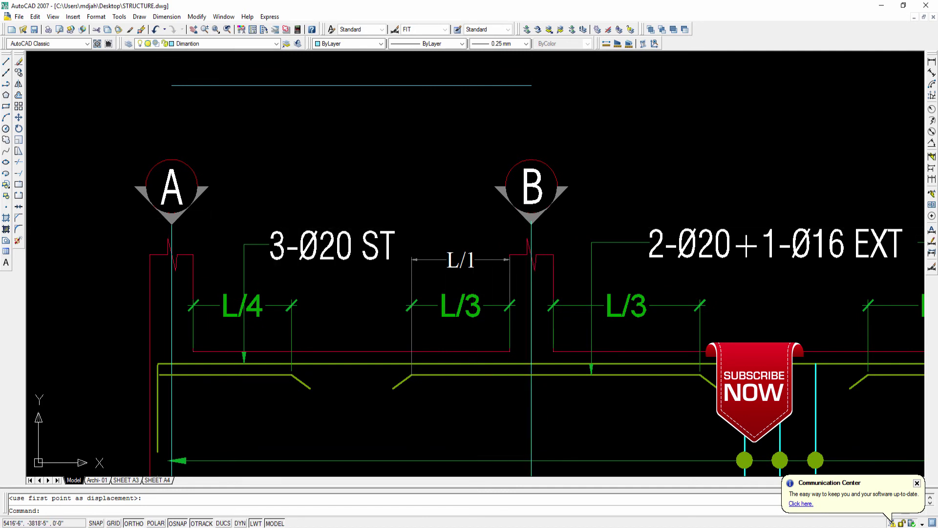
{"action": "middle_click_drag", "start_coordinate": [401, 163], "coordinate": [391, 206]}
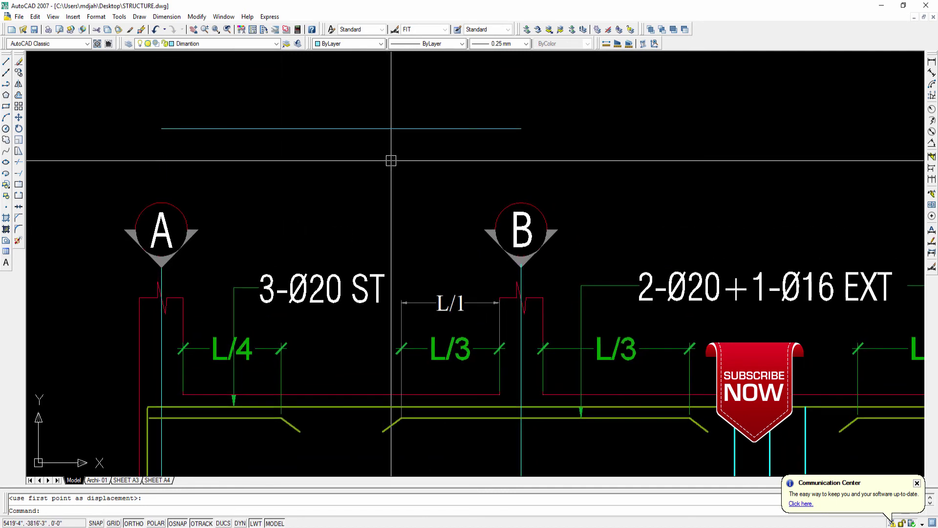
{"action": "middle_click_drag", "start_coordinate": [419, 157], "coordinate": [413, 108]}
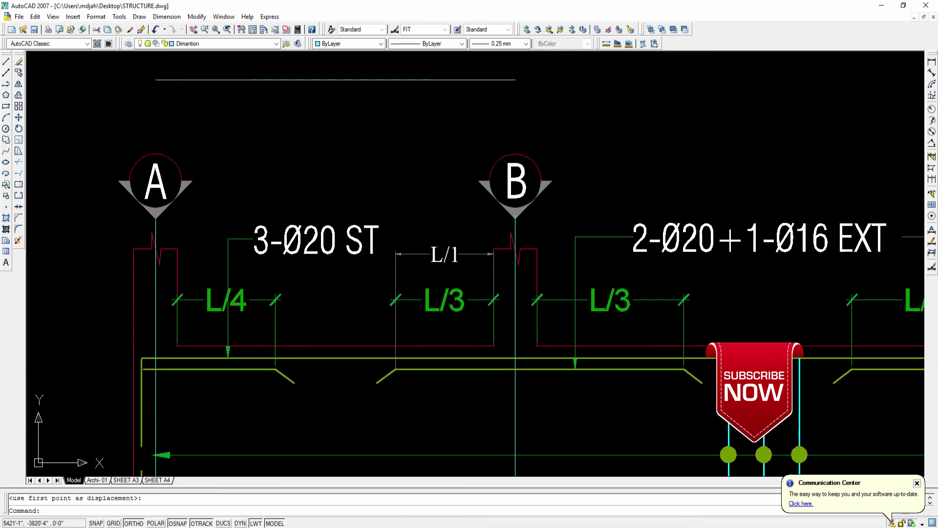
{"action": "scroll", "coordinate": [410, 167], "scroll_direction": "down", "scroll_amount": 2}
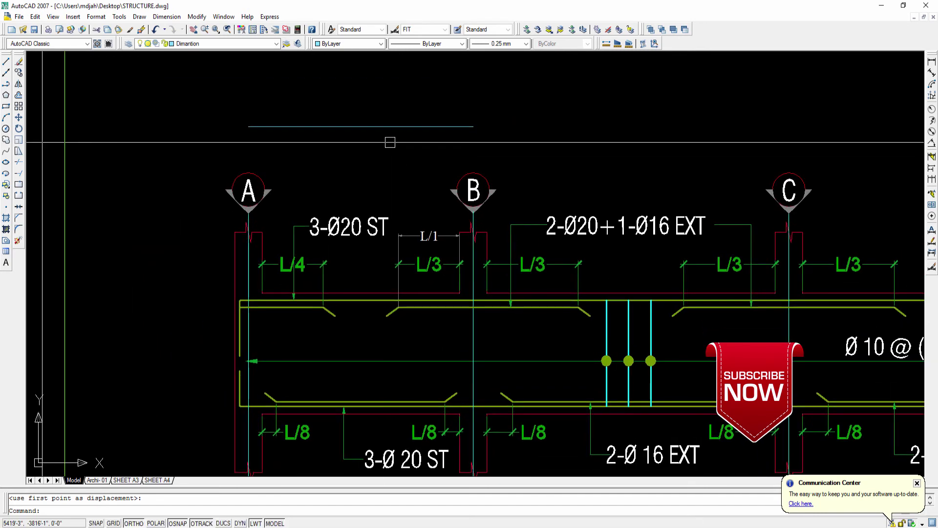
Cancel the leftover move and start the DIVIDE command for the A–B line
{"action": "key", "text": "Escape"}
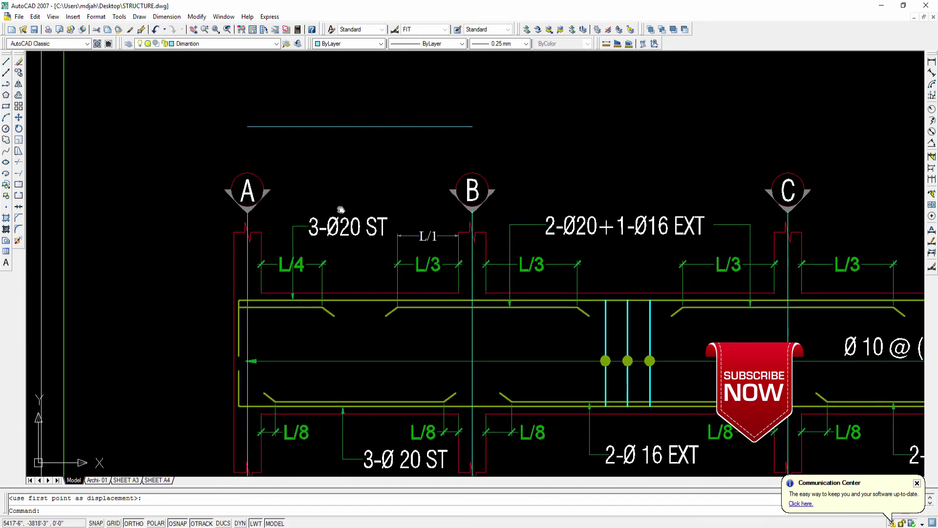
{"action": "middle_click_drag", "start_coordinate": [359, 145], "coordinate": [355, 157]}
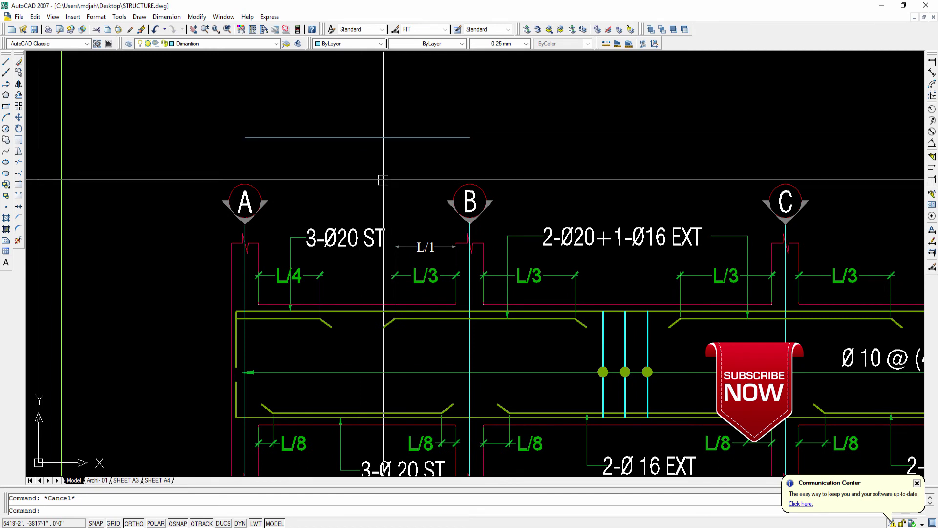
{"action": "type", "text": "DIV"}
{"action": "key", "text": "Return"}
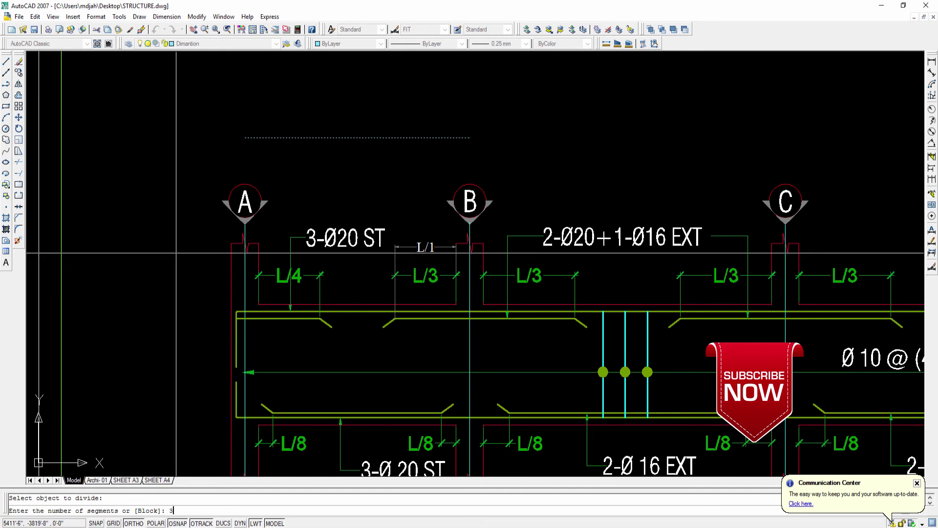
Divide the line into 3 equal parts and check its two division points
{"action": "key", "text": "Return"}
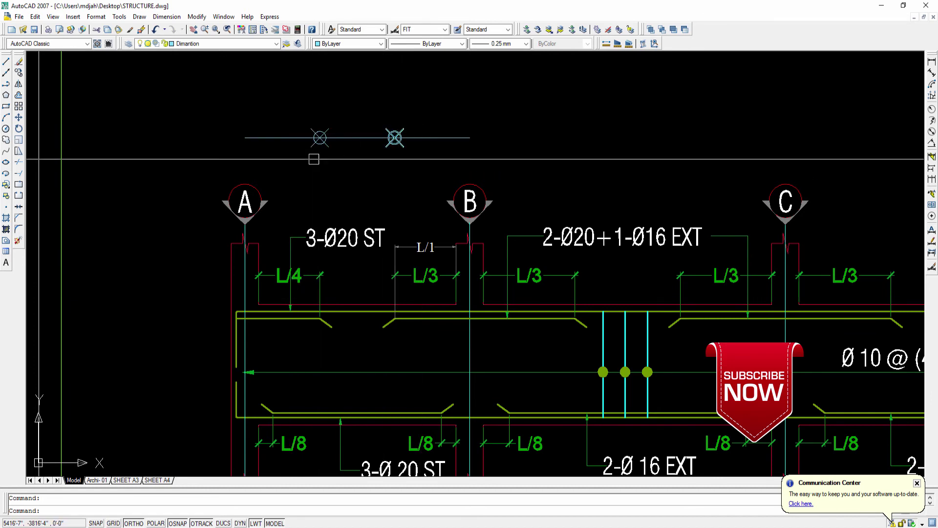
{"action": "left_click", "coordinate": [320, 138]}
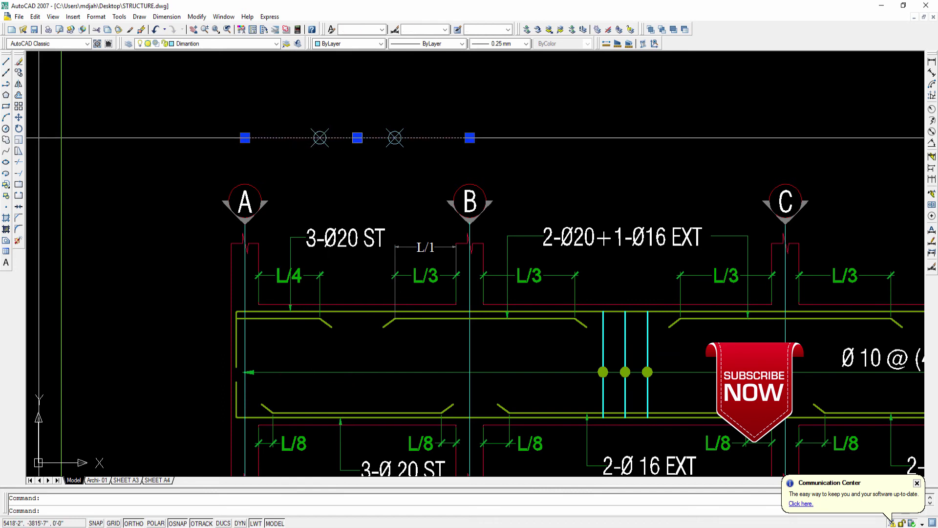
{"action": "key", "text": "Escape"}
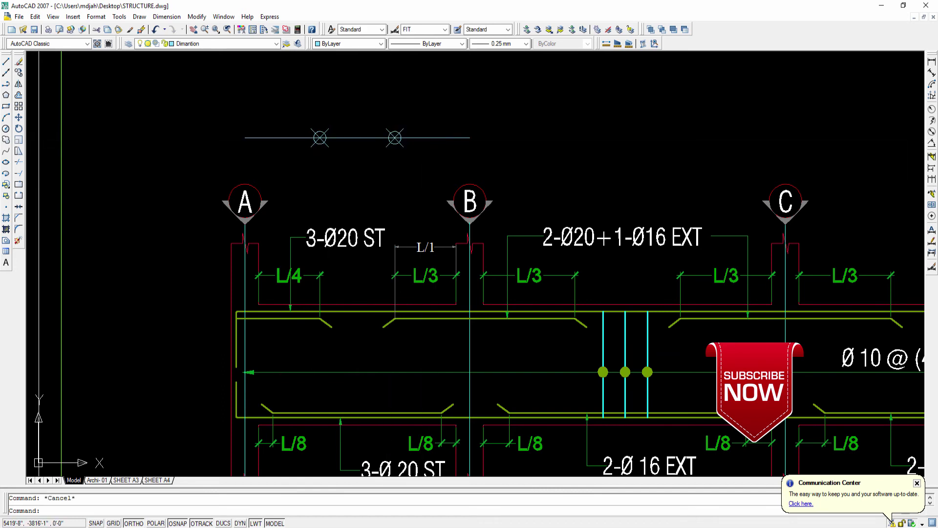
{"action": "middle_click_drag", "start_coordinate": [360, 164], "coordinate": [343, 184]}
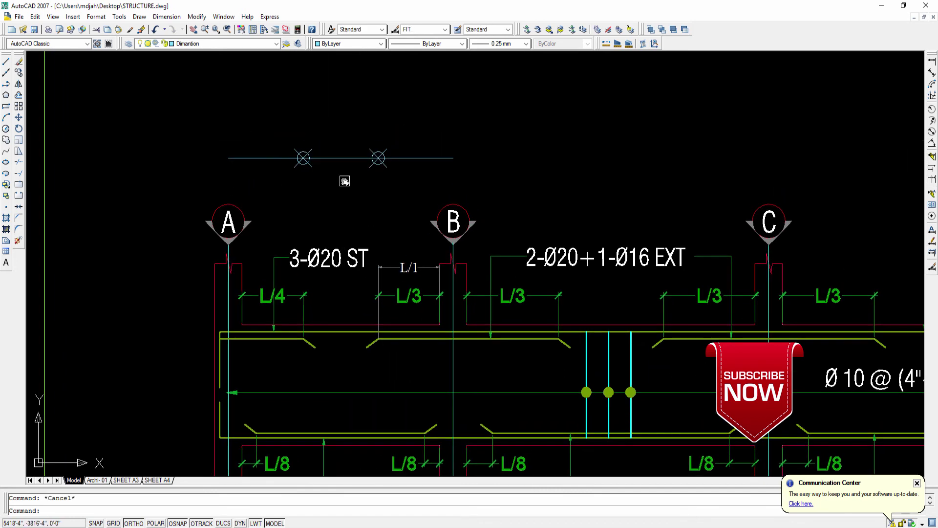
{"action": "scroll", "coordinate": [304, 166], "scroll_direction": "up", "scroll_amount": 5}
{"action": "left_click", "coordinate": [301, 143]}
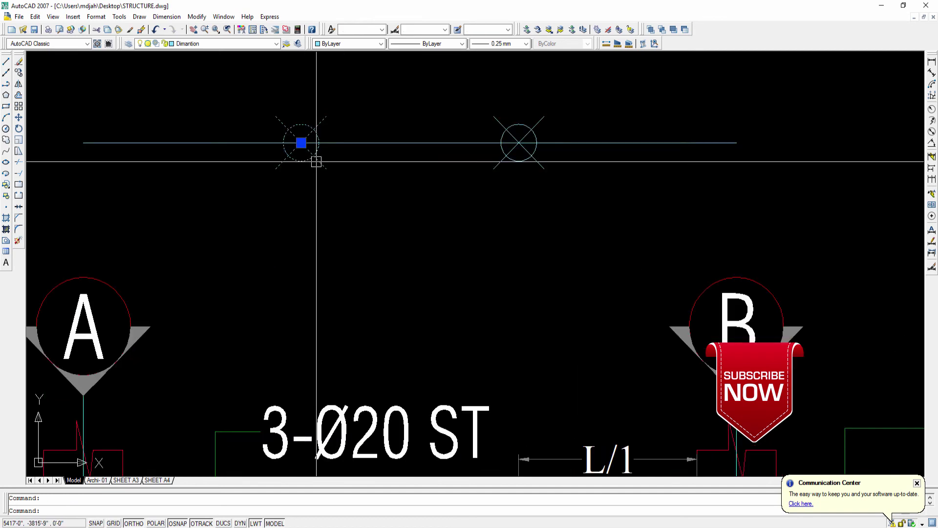
{"action": "key", "text": "Escape"}
{"action": "left_click", "coordinate": [519, 142]}
{"action": "key", "text": "Escape"}
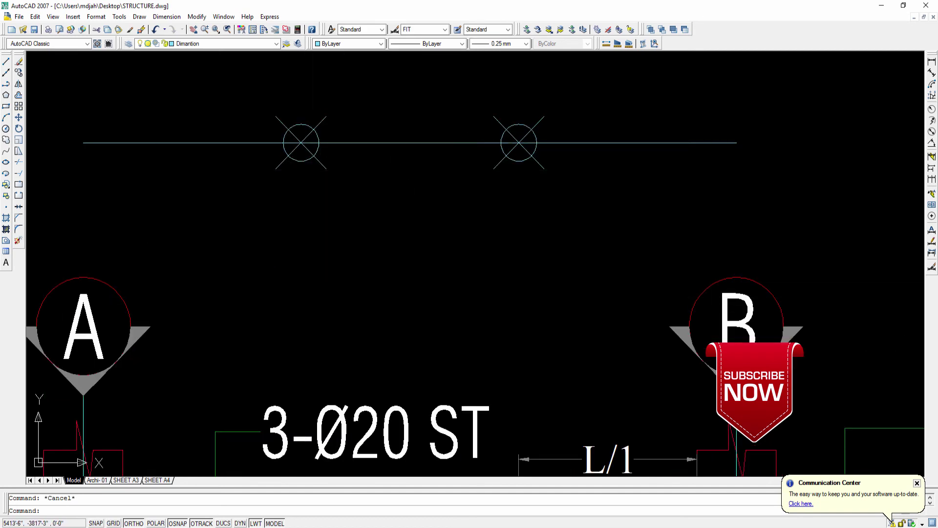
Place four test points below the line, then window-select them to remove them
{"action": "left_click", "coordinate": [6, 207]}
{"action": "left_click", "coordinate": [213, 246]}
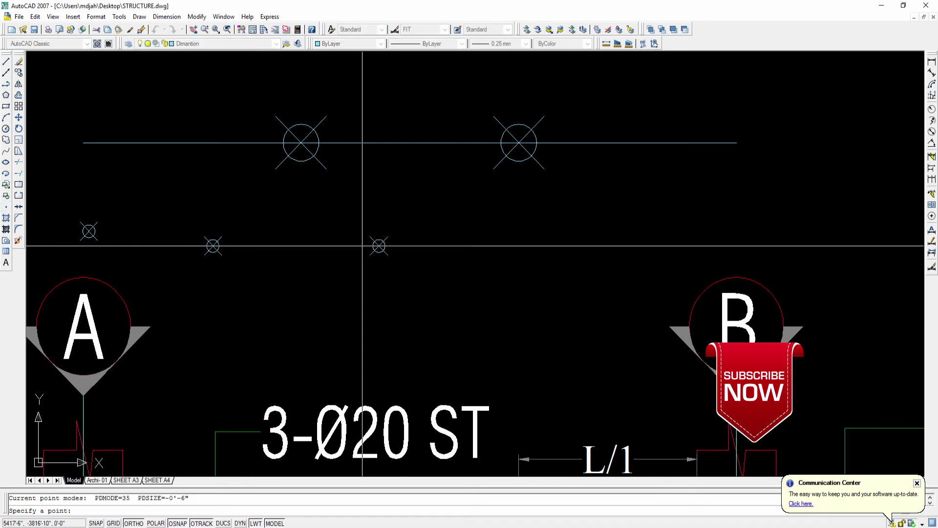
{"action": "left_click", "coordinate": [275, 237]}
{"action": "left_click", "coordinate": [379, 245]}
{"action": "left_click", "coordinate": [89, 231]}
{"action": "key", "text": "Escape"}
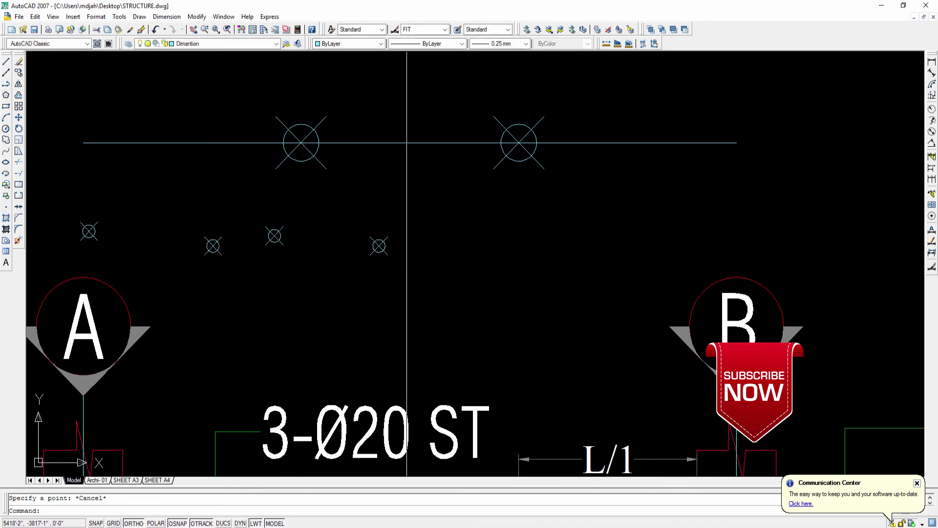
{"action": "left_click", "coordinate": [419, 267]}
{"action": "left_click", "coordinate": [89, 217]}
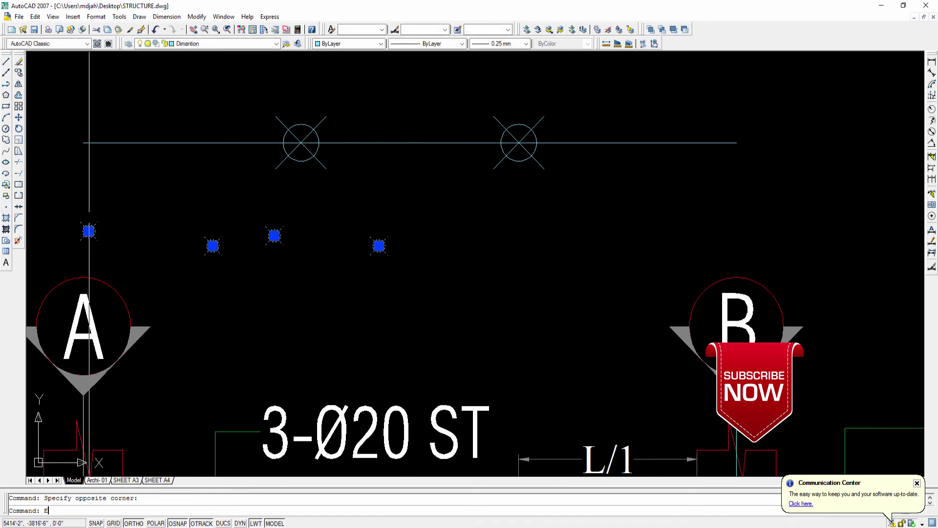
{"action": "key", "text": "Escape"}
{"action": "middle_click_drag", "start_coordinate": [273, 199], "coordinate": [271, 210]}
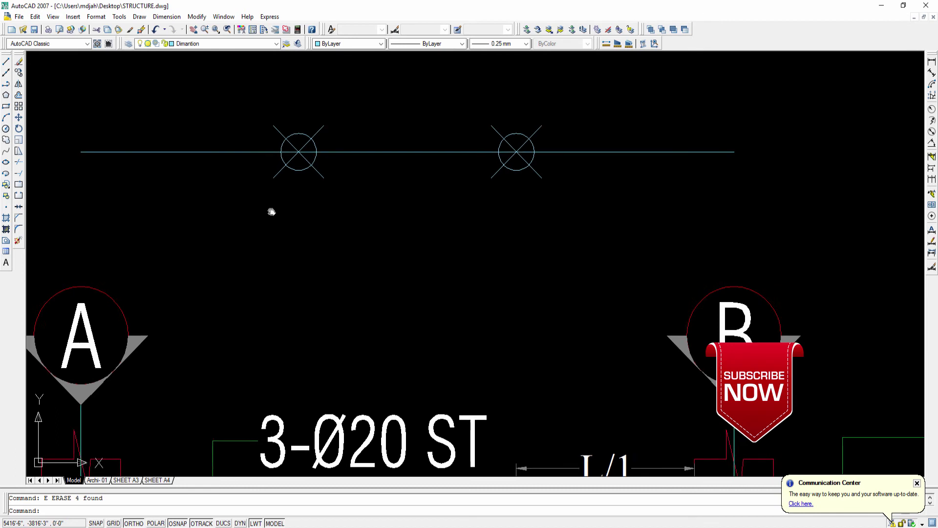
Set the point style to the square-with-cross marker in Format > Point Style
{"action": "left_click", "coordinate": [95, 18]}
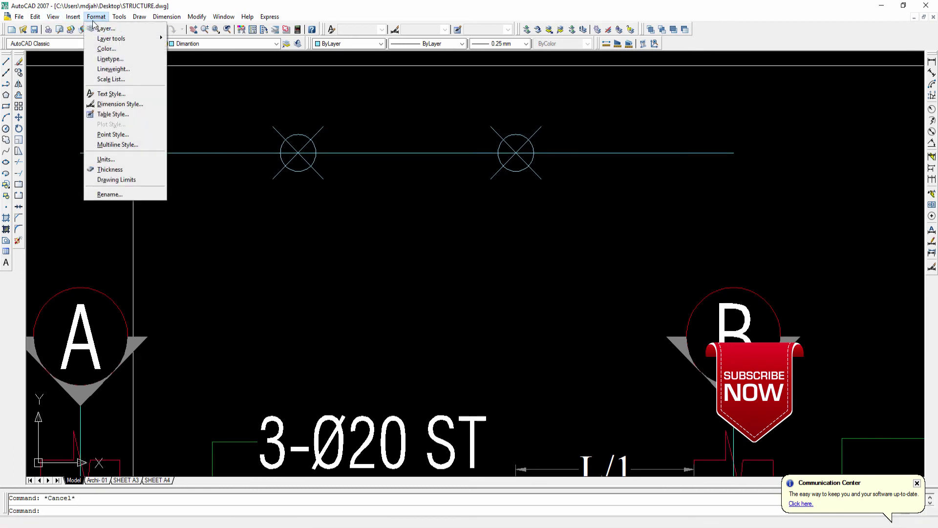
{"action": "left_click", "coordinate": [113, 135]}
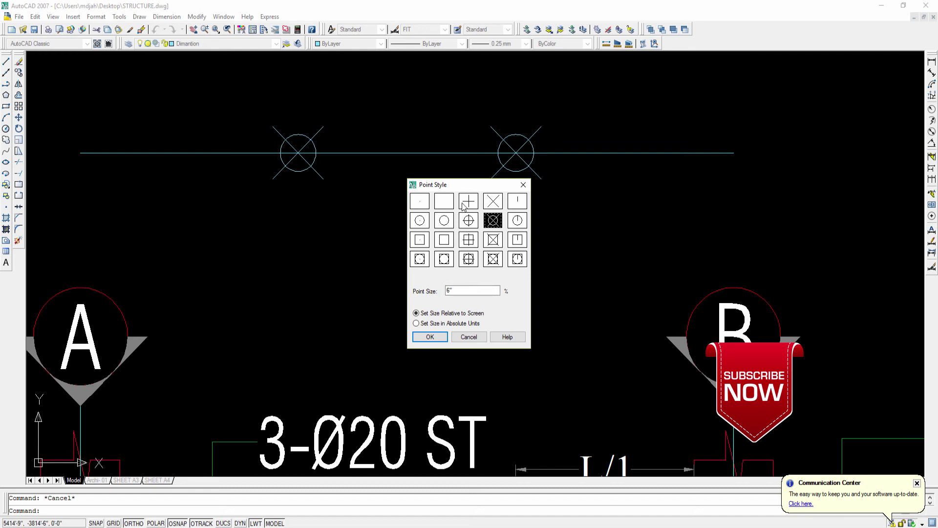
{"action": "left_click", "coordinate": [421, 205]}
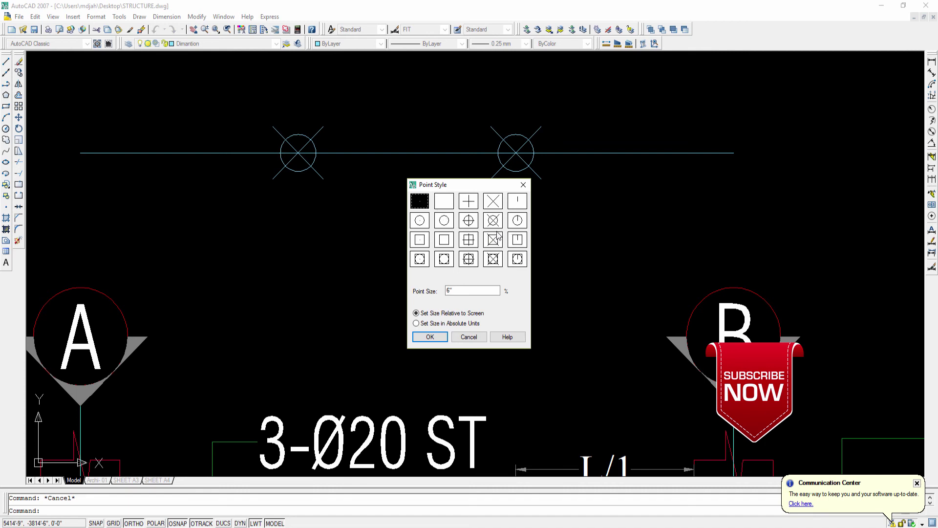
{"action": "left_click", "coordinate": [469, 240]}
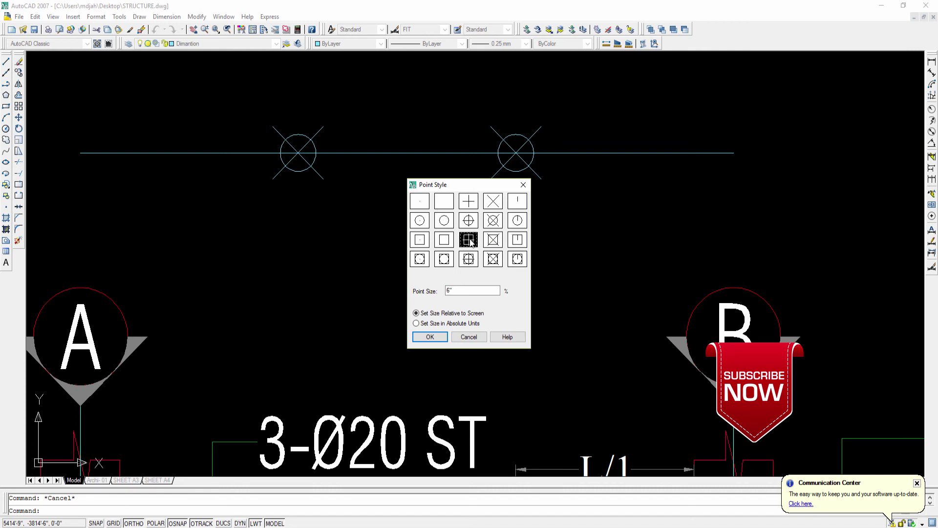
{"action": "left_click", "coordinate": [446, 338]}
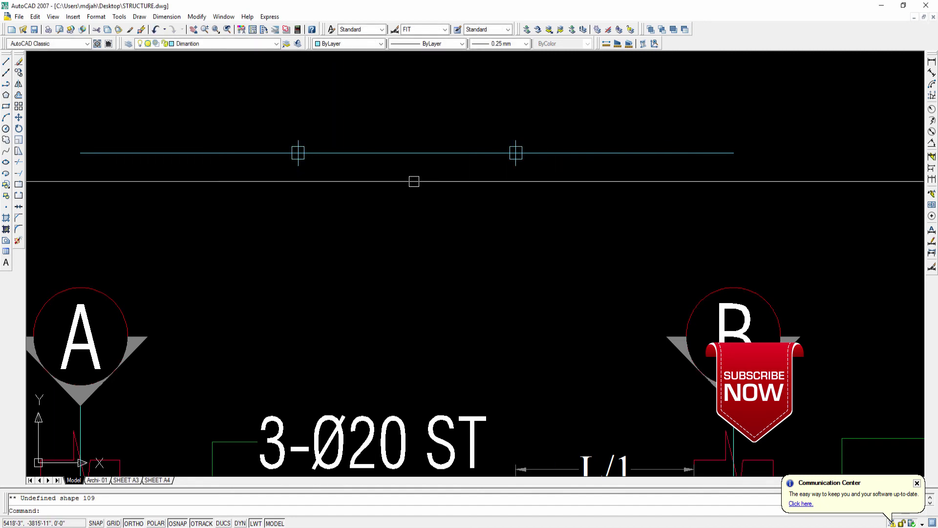
Draw vertical construction lines through the two division points
{"action": "scroll", "coordinate": [386, 190], "scroll_direction": "down", "scroll_amount": 3}
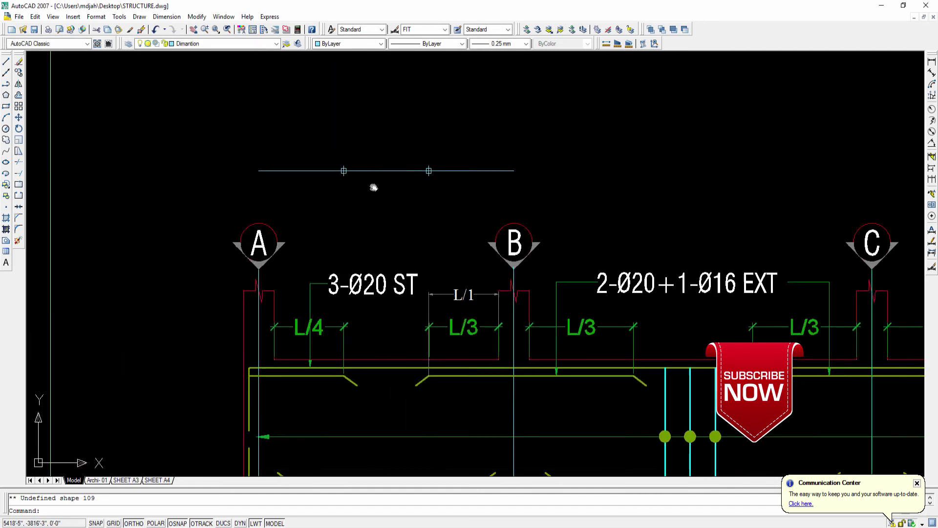
{"action": "left_click", "coordinate": [6, 73]}
{"action": "type", "text": "V"}
{"action": "key", "text": "Return"}
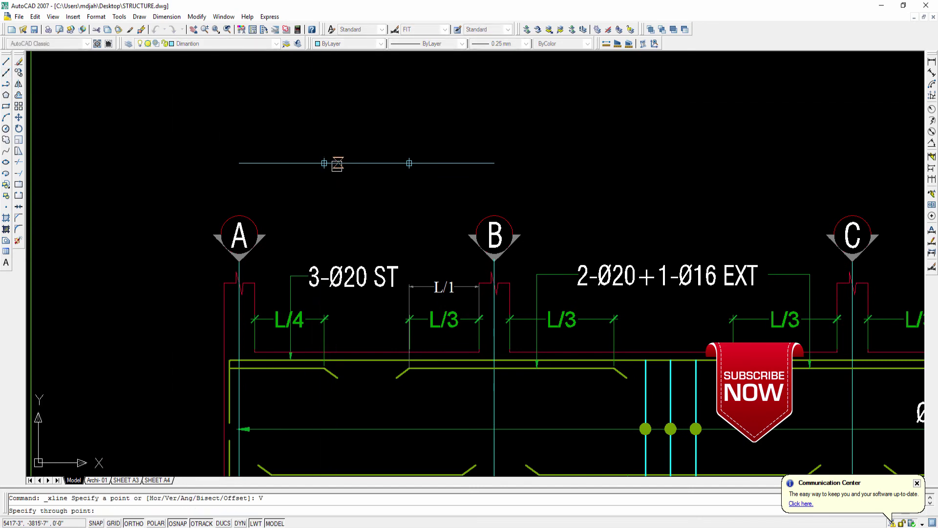
{"action": "scroll", "coordinate": [325, 162], "scroll_direction": "up", "scroll_amount": 5}
{"action": "left_click", "coordinate": [343, 159]}
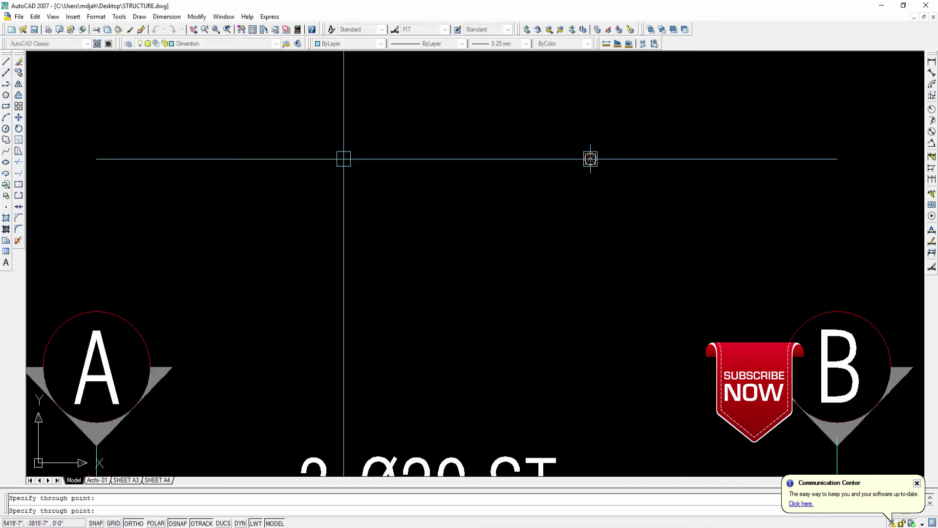
{"action": "left_click", "coordinate": [591, 159]}
{"action": "key", "text": "Escape"}
Crossing-select the five stray lines above bubbles A–B and erase them
{"action": "scroll", "coordinate": [591, 159], "scroll_direction": "down", "scroll_amount": 2}
{"action": "key", "text": "Escape"}
{"action": "scroll", "coordinate": [557, 158], "scroll_direction": "down", "scroll_amount": 2}
{"action": "scroll", "coordinate": [510, 253], "scroll_direction": "up", "scroll_amount": 6}
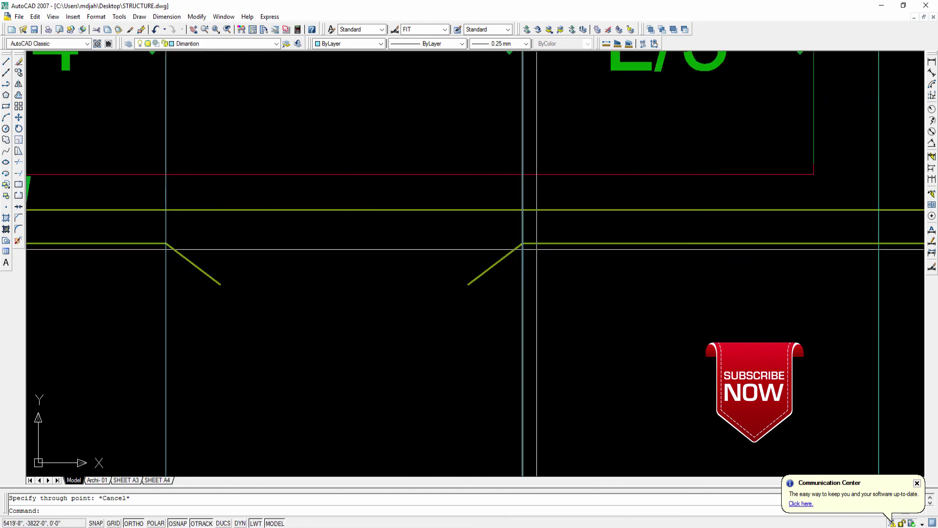
{"action": "scroll", "coordinate": [510, 253], "scroll_direction": "down", "scroll_amount": 3}
{"action": "scroll", "coordinate": [361, 247], "scroll_direction": "up", "scroll_amount": 7}
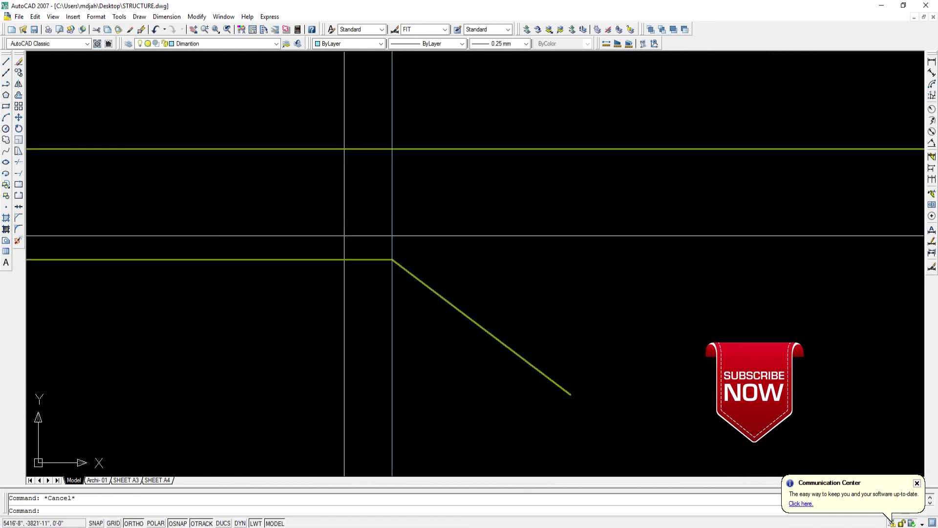
{"action": "scroll", "coordinate": [388, 259], "scroll_direction": "down", "scroll_amount": 5}
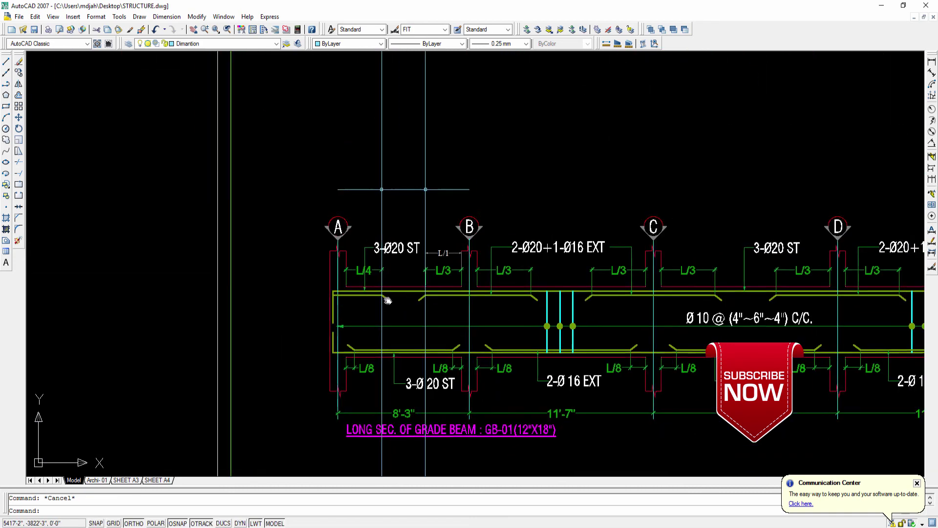
{"action": "scroll", "coordinate": [397, 193], "scroll_direction": "up", "scroll_amount": 2}
{"action": "scroll", "coordinate": [398, 189], "scroll_direction": "down", "scroll_amount": 1}
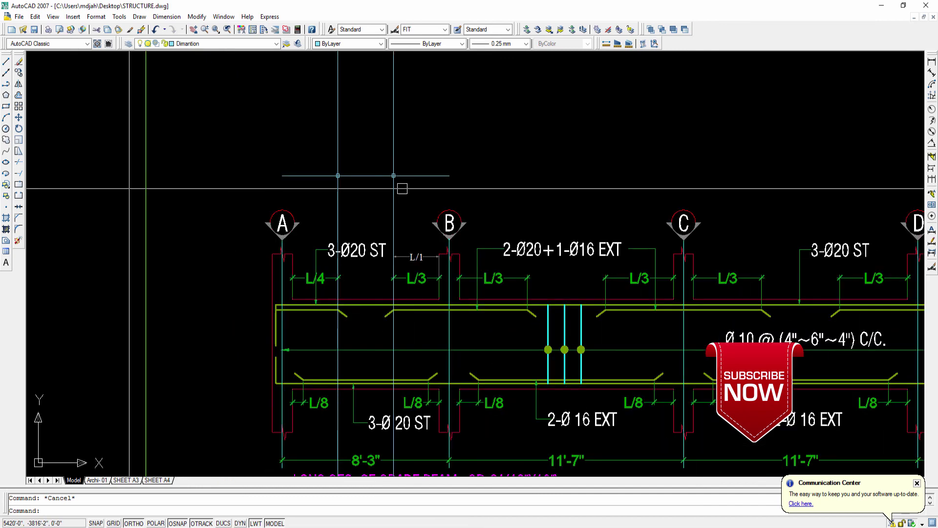
{"action": "middle_click_drag", "start_coordinate": [398, 188], "coordinate": [377, 182]}
{"action": "scroll", "coordinate": [377, 182], "scroll_direction": "up", "scroll_amount": 5}
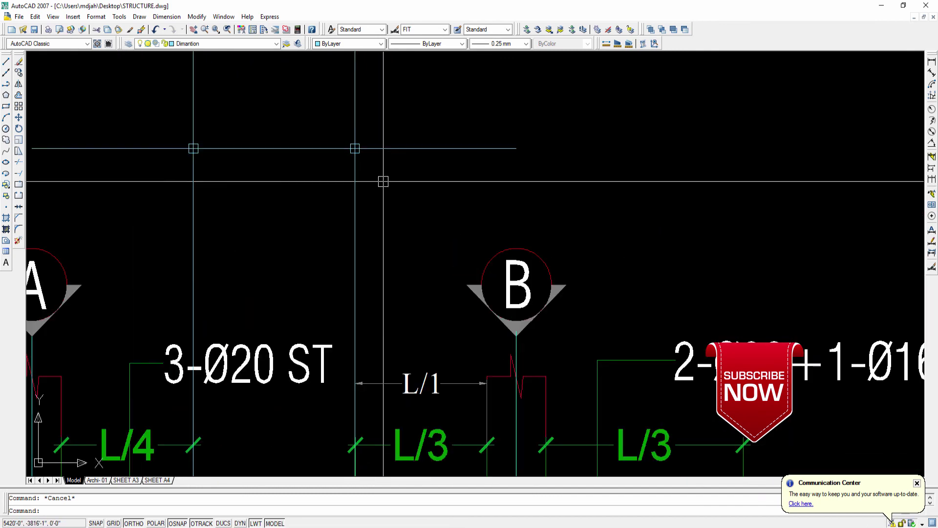
{"action": "scroll", "coordinate": [383, 182], "scroll_direction": "down", "scroll_amount": 2}
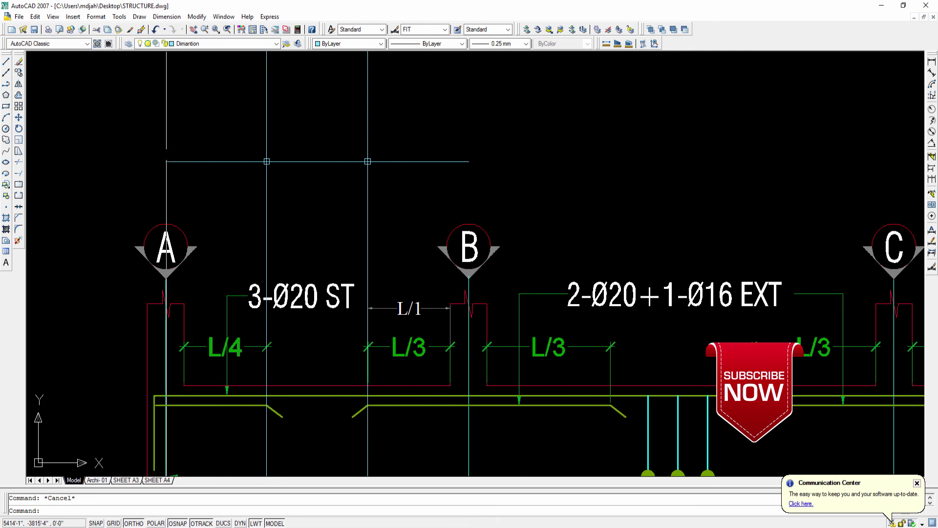
{"action": "left_click", "coordinate": [370, 174]}
{"action": "left_click", "coordinate": [209, 119]}
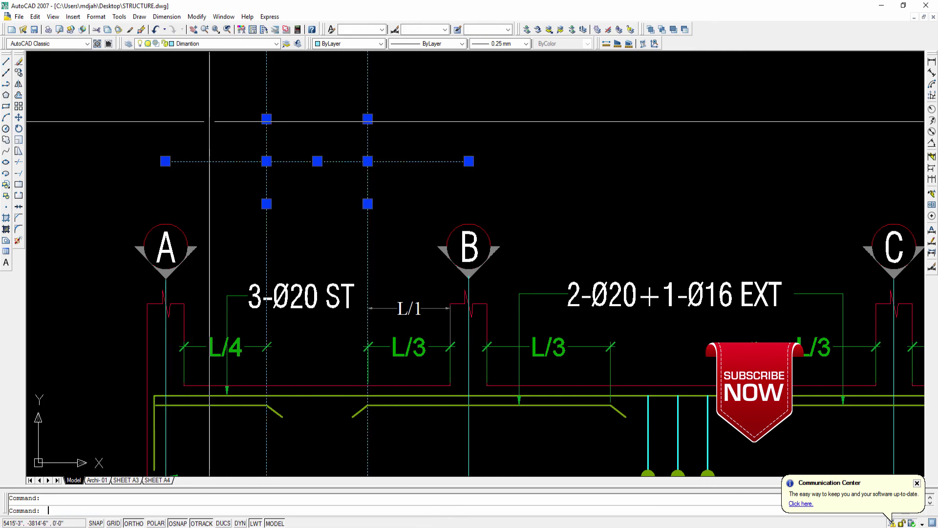
{"action": "key", "text": "e"}
{"action": "key", "text": "Return"}
{"action": "scroll", "coordinate": [292, 158], "scroll_direction": "down", "scroll_amount": 4}
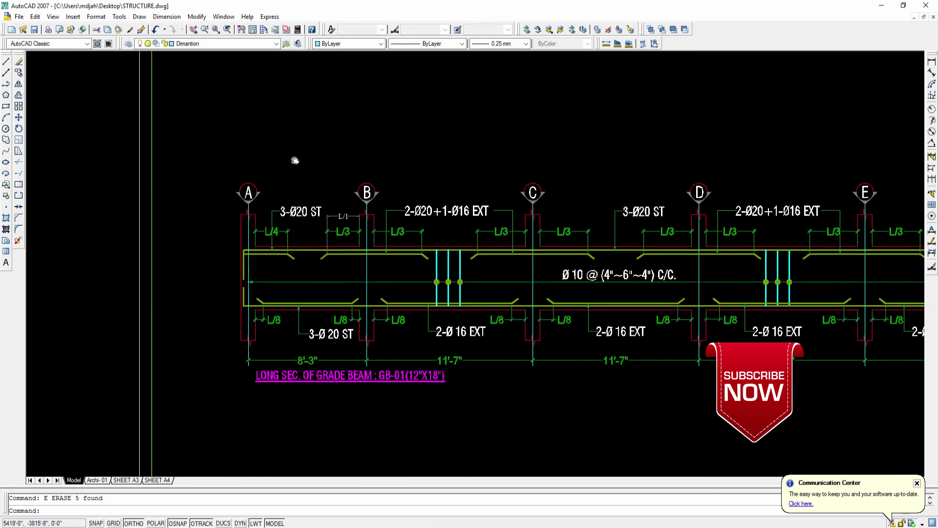
Frame grid lines A–F and rows 1–2 of the grade beam layout plan and start a circle
{"action": "middle_click_drag", "start_coordinate": [293, 160], "coordinate": [272, 157]}
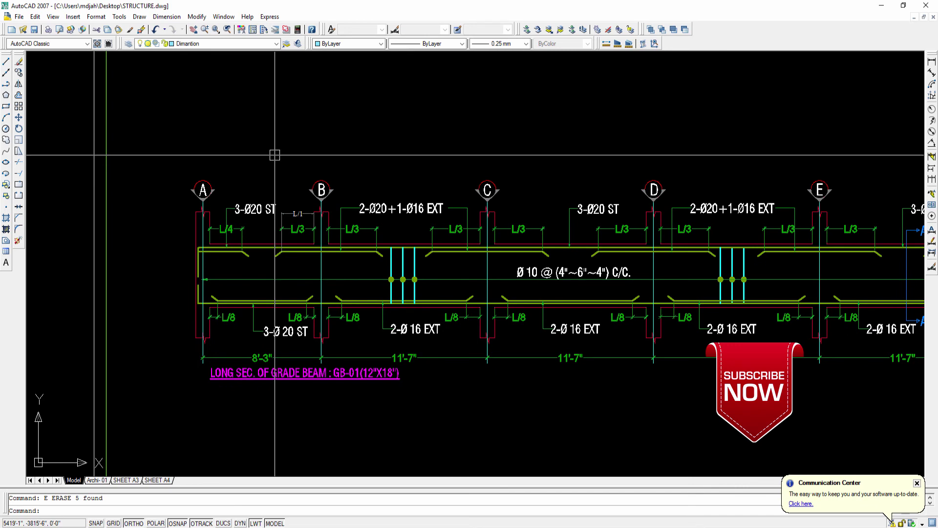
{"action": "scroll", "coordinate": [283, 144], "scroll_direction": "down", "scroll_amount": 4}
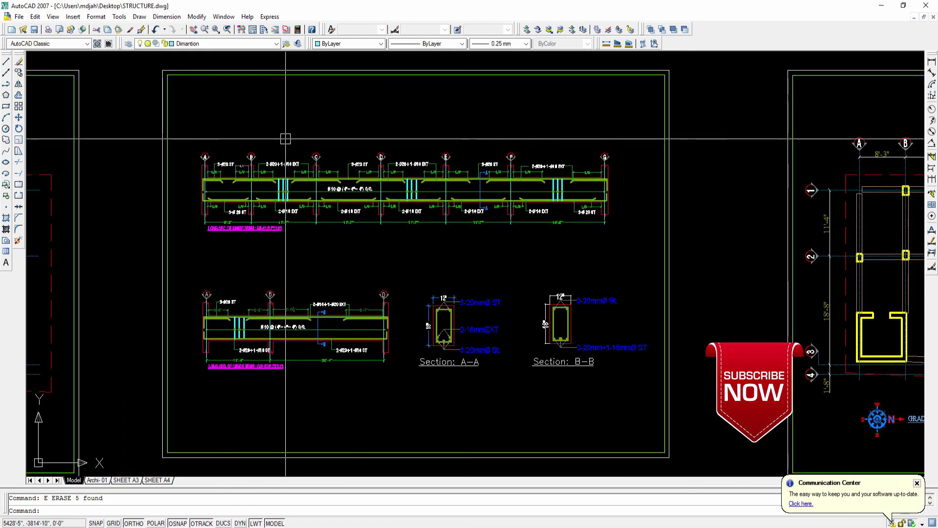
{"action": "middle_click_drag", "start_coordinate": [163, 223], "coordinate": [466, 239]}
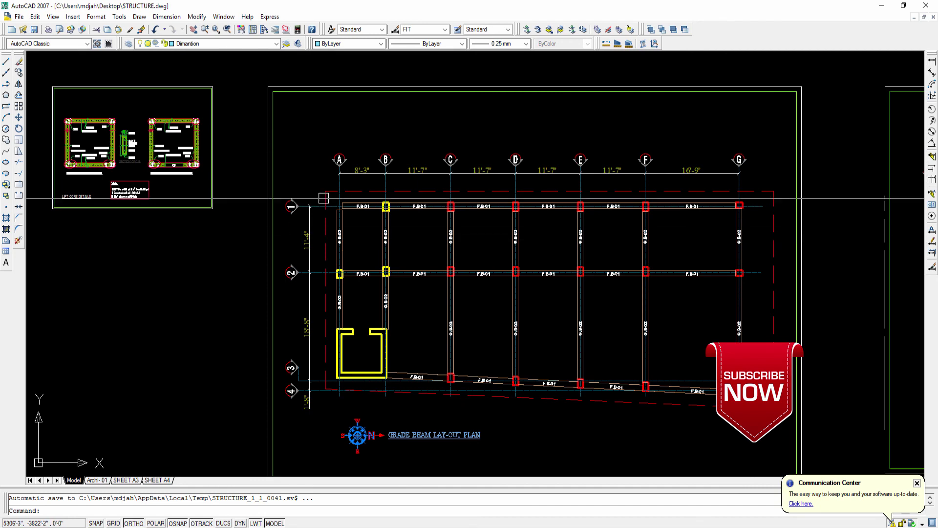
{"action": "scroll", "coordinate": [329, 174], "scroll_direction": "up", "scroll_amount": 4}
{"action": "middle_click_drag", "start_coordinate": [329, 174], "coordinate": [213, 284]}
{"action": "scroll", "coordinate": [226, 229], "scroll_direction": "down", "scroll_amount": 2}
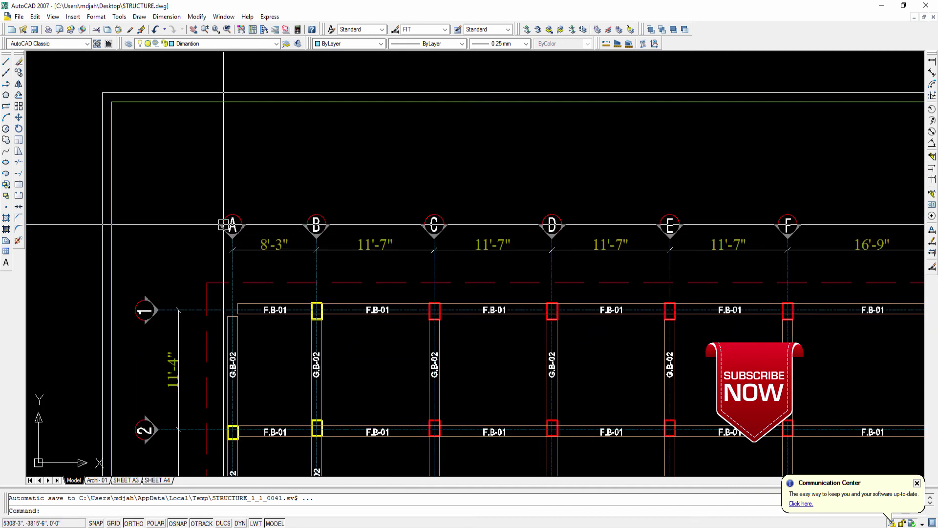
{"action": "middle_click_drag", "start_coordinate": [226, 230], "coordinate": [212, 250]}
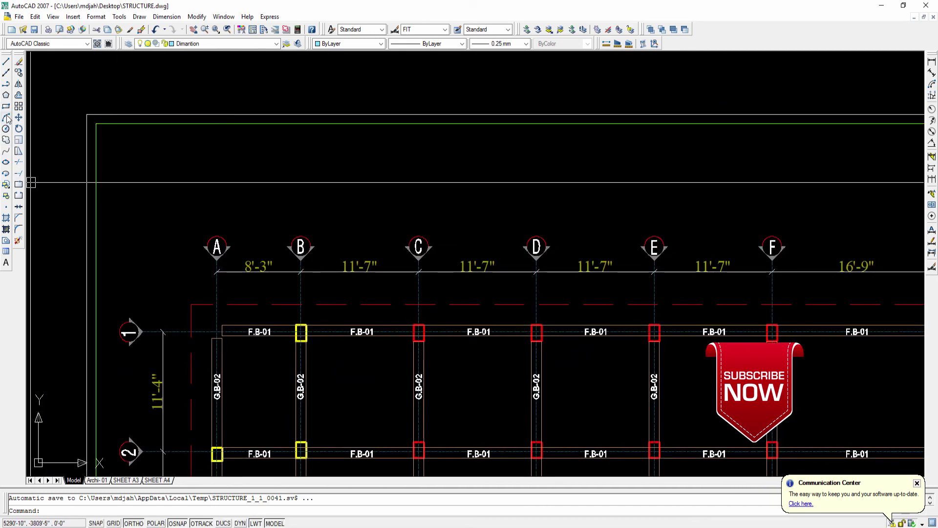
{"action": "left_click", "coordinate": [7, 129]}
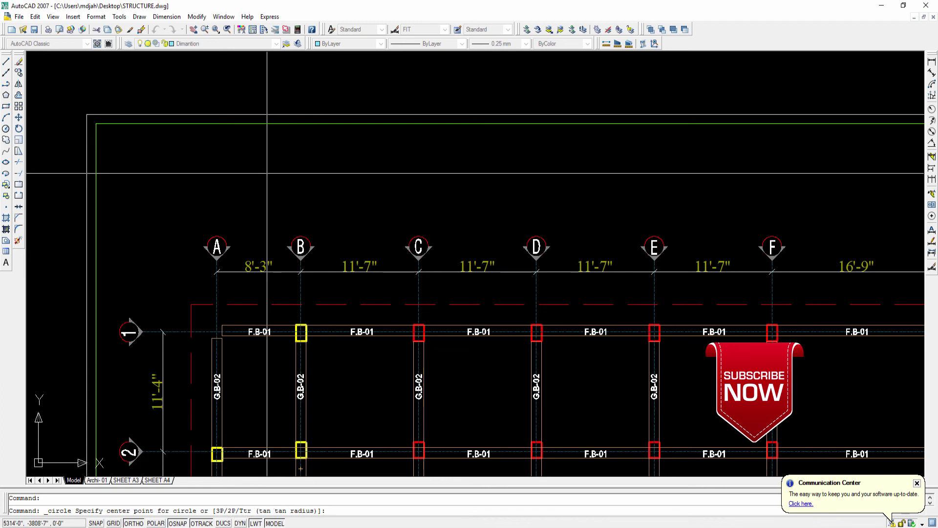
Draw a horizontal line and, with ortho off, a diagonal rising from its left end
{"action": "key", "text": "Escape"}
{"action": "type", "text": "l"}
{"action": "key", "text": "Return"}
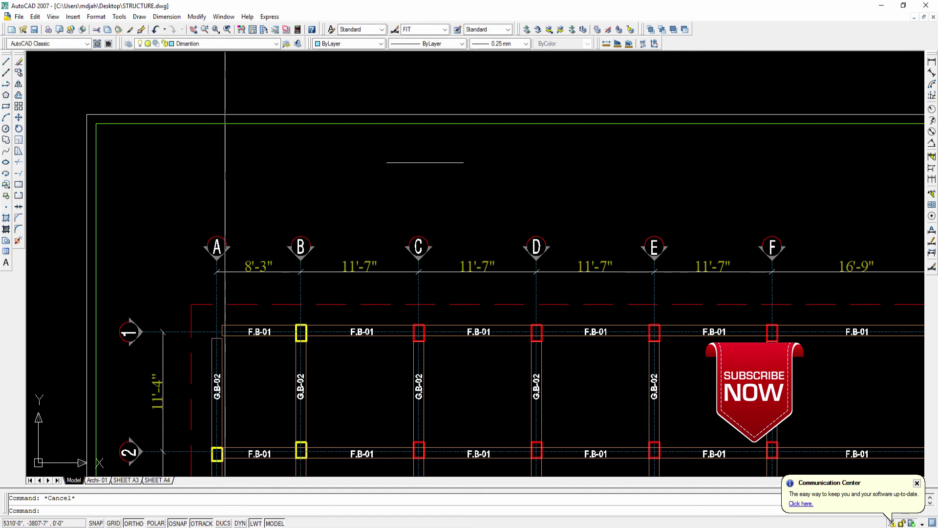
{"action": "left_click", "coordinate": [251, 137]}
{"action": "mouse_move", "coordinate": [385, 61]}
{"action": "middle_mouse_down"}
{"action": "mouse_move", "coordinate": [390, 149]}
{"action": "mouse_move", "coordinate": [292, 249]}
{"action": "middle_mouse_up"}
{"action": "left_click", "coordinate": [390, 149]}
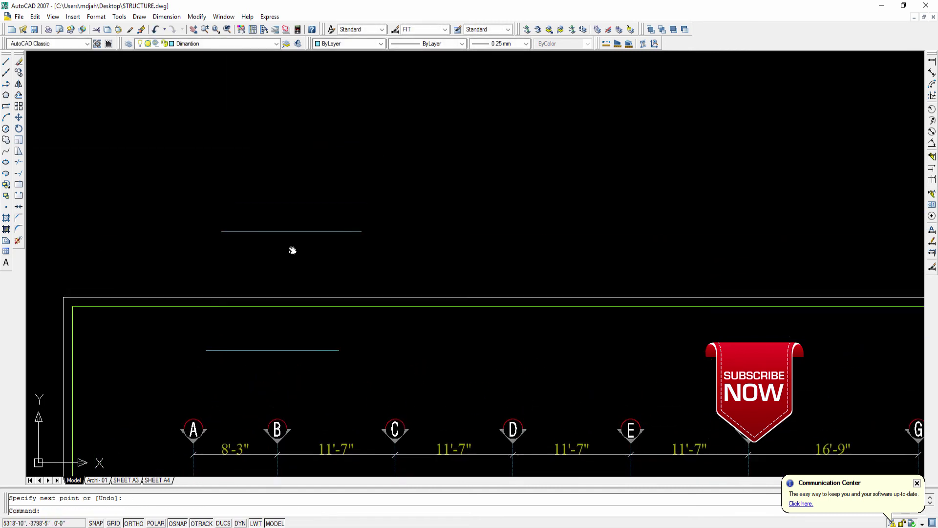
{"action": "key", "text": "Return"}
{"action": "key", "text": "Return"}
{"action": "left_click", "coordinate": [219, 232]}
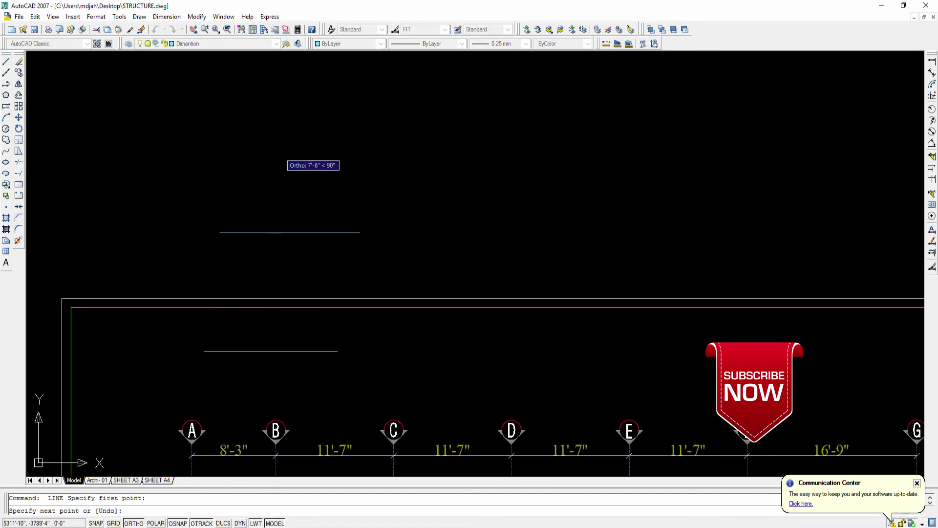
{"action": "key", "text": "F8"}
{"action": "left_click", "coordinate": [331, 124]}
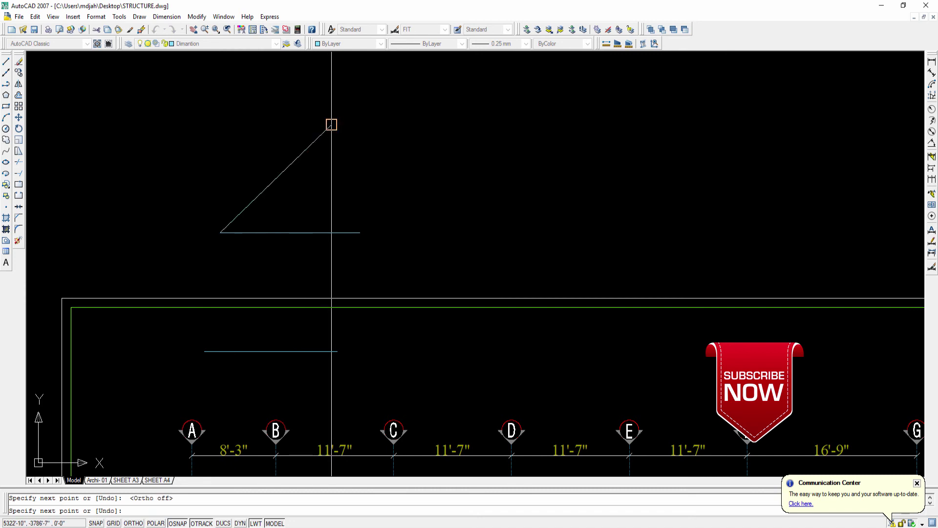
{"action": "key", "text": "Return"}
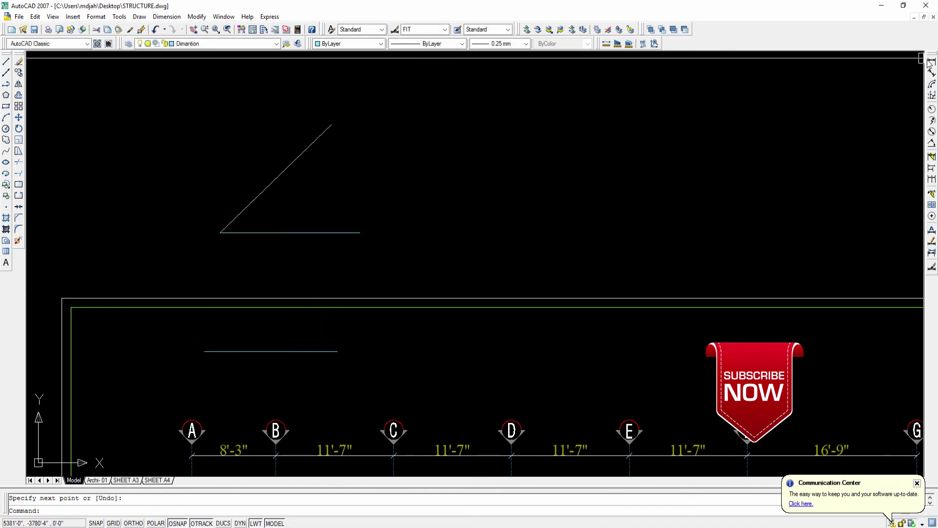
Add a 13'-9" linear dimension below the horizontal line
{"action": "left_click", "coordinate": [932, 62]}
{"action": "left_click", "coordinate": [221, 233]}
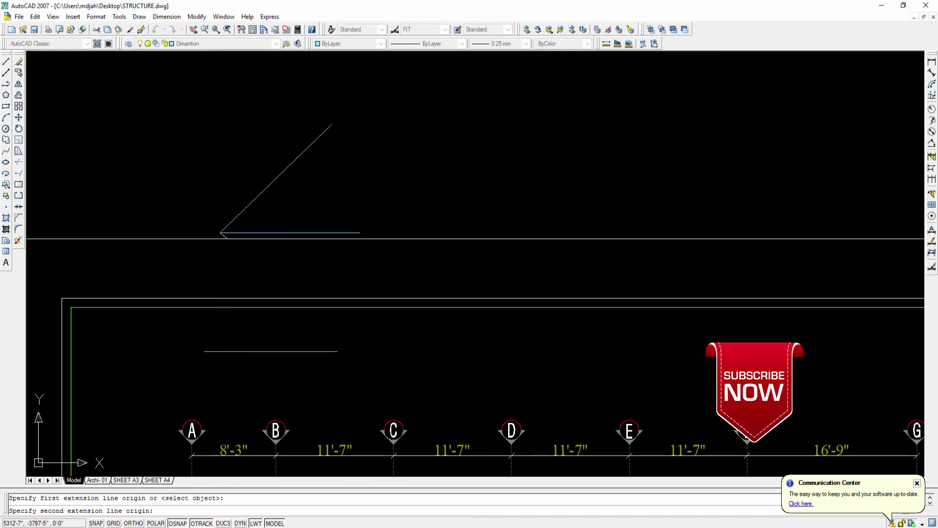
{"action": "left_click", "coordinate": [354, 232]}
{"action": "left_click", "coordinate": [254, 249]}
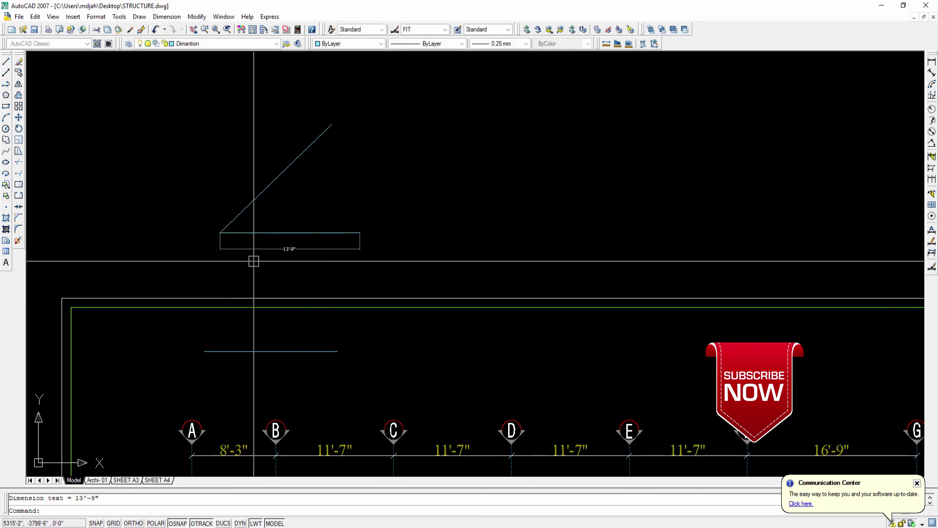
{"action": "scroll", "coordinate": [253, 260], "scroll_direction": "up", "scroll_amount": 3}
{"action": "middle_click_drag", "start_coordinate": [268, 254], "coordinate": [259, 285]}
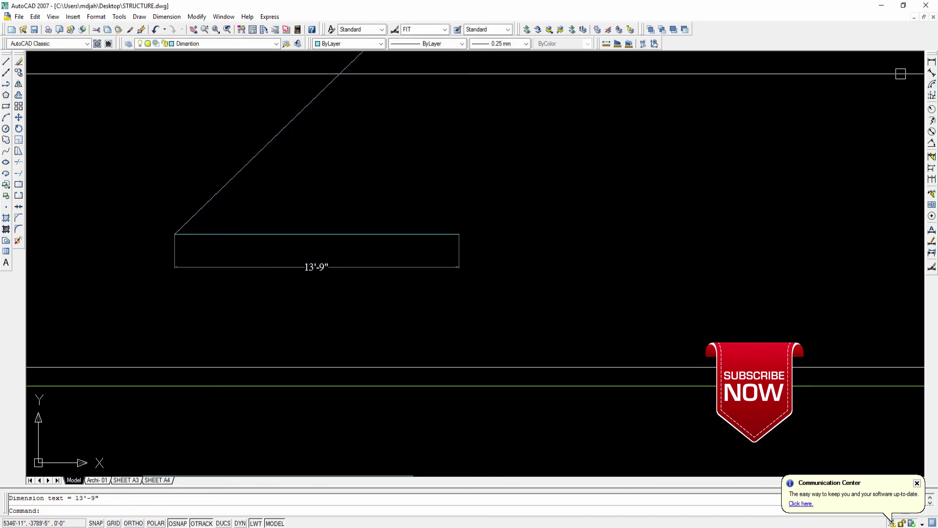
Add a 15'-0" aligned dimension along the diagonal line
{"action": "left_click", "coordinate": [932, 73]}
{"action": "middle_click_drag", "start_coordinate": [195, 216], "coordinate": [176, 293]}
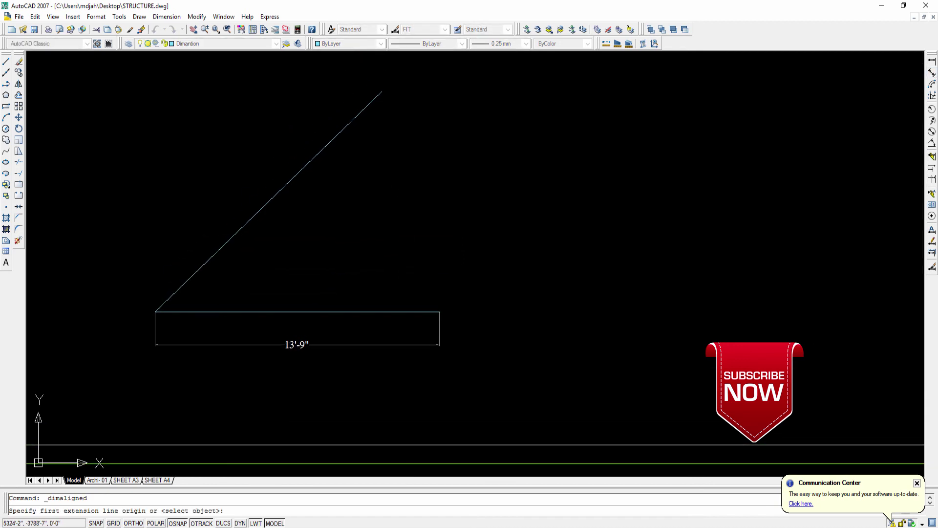
{"action": "left_click", "coordinate": [155, 312]}
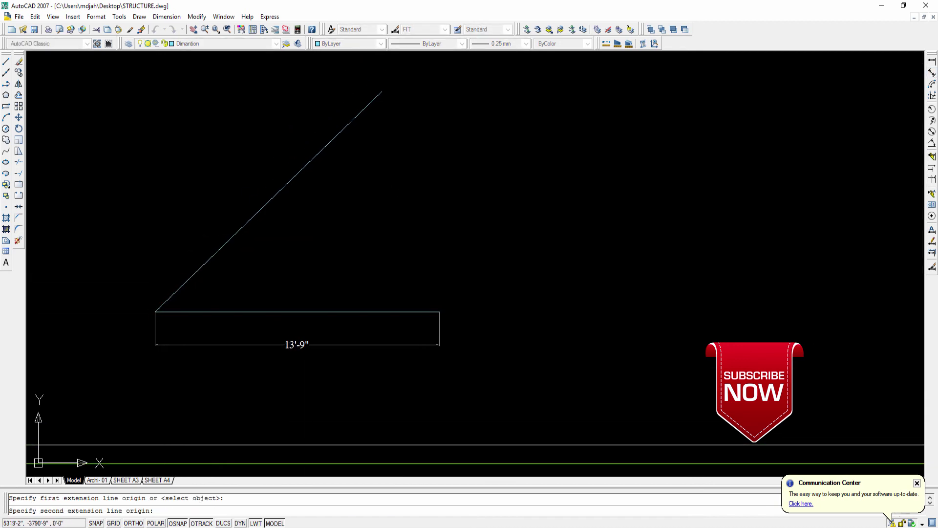
{"action": "left_click", "coordinate": [382, 91]}
{"action": "left_click", "coordinate": [287, 116]}
{"action": "middle_click_drag", "start_coordinate": [322, 184], "coordinate": [308, 184]}
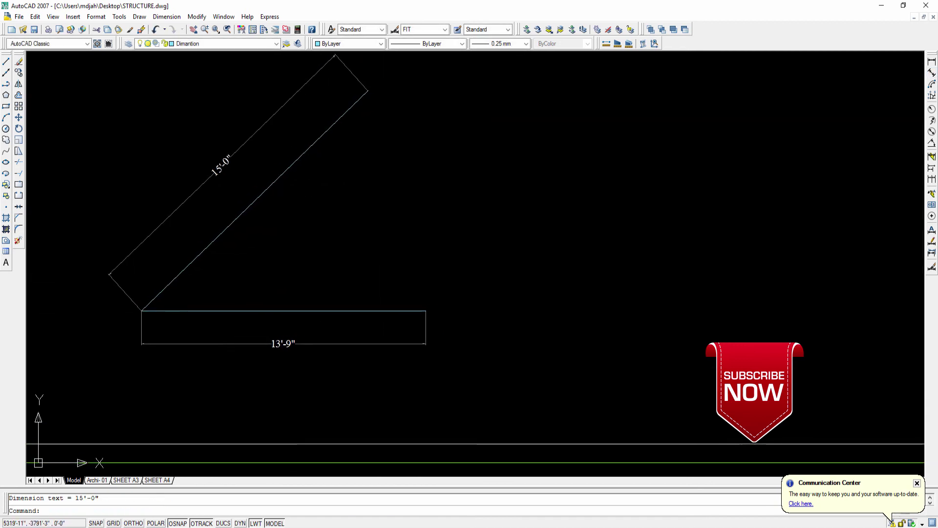
{"action": "scroll", "coordinate": [290, 181], "scroll_direction": "down", "scroll_amount": 2}
{"action": "scroll", "coordinate": [290, 181], "scroll_direction": "up", "scroll_amount": 1}
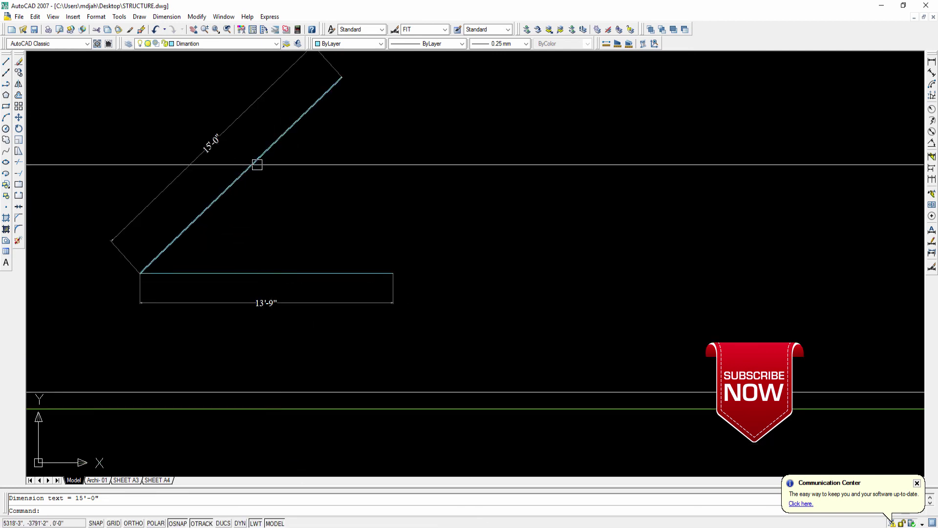
{"action": "middle_click_drag", "start_coordinate": [224, 161], "coordinate": [220, 170]}
{"action": "key", "text": "Escape"}
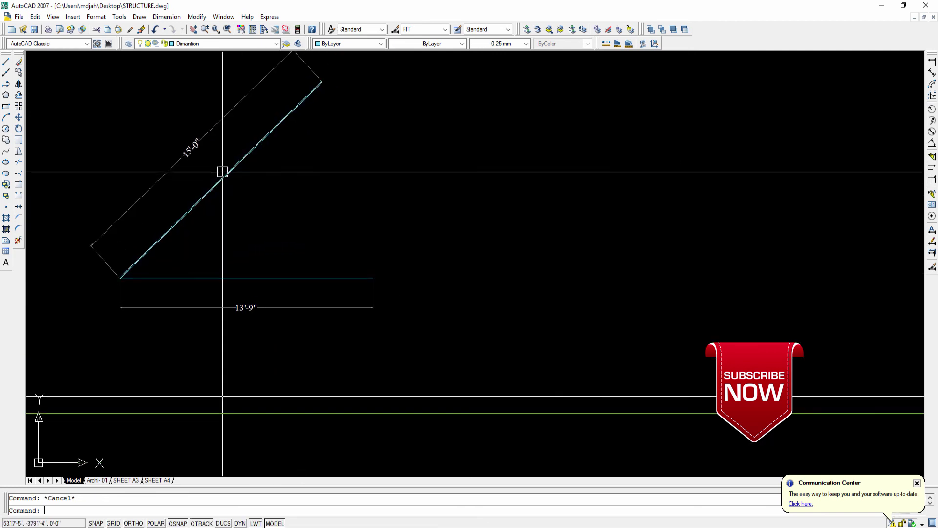
Start the Circle command for a tangent-tangent-radius circle
{"action": "left_click", "coordinate": [6, 129]}
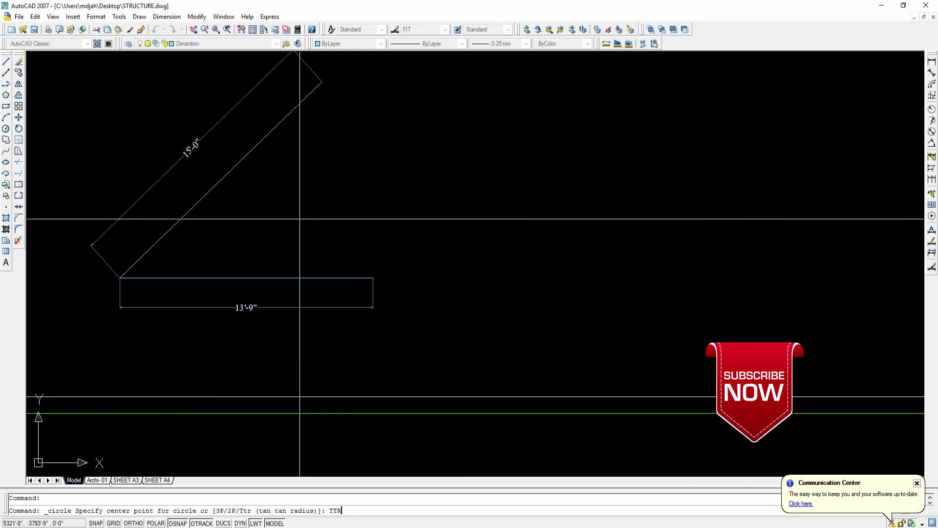
Draw a radius-6 circle tangent to the diagonal and the 13'-9" horizontal line
{"action": "key", "text": "Return"}
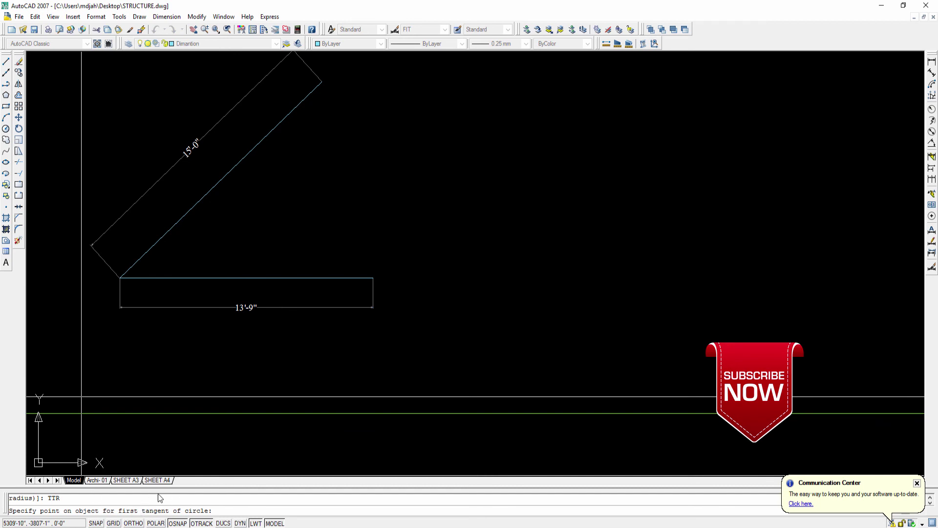
{"action": "left_click", "coordinate": [233, 167]}
{"action": "left_click", "coordinate": [264, 275]}
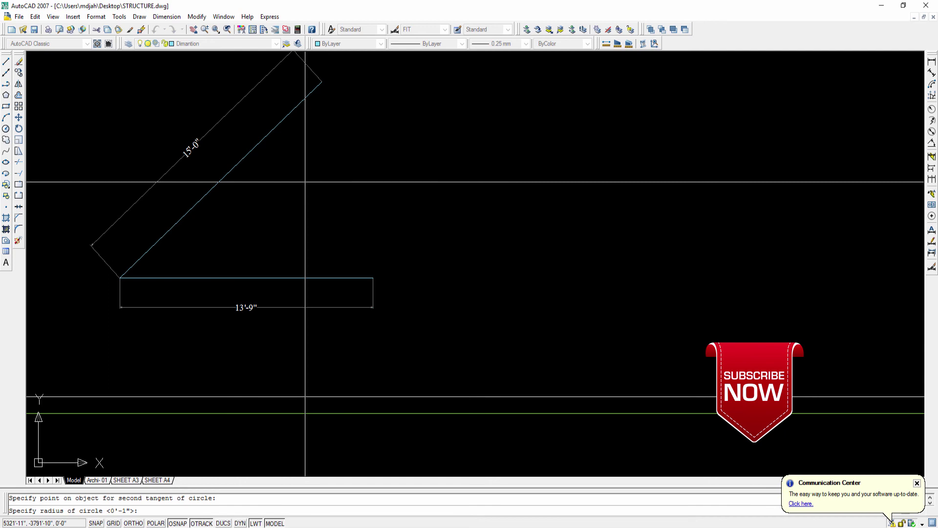
{"action": "type", "text": "6"}
{"action": "key", "text": "Return"}
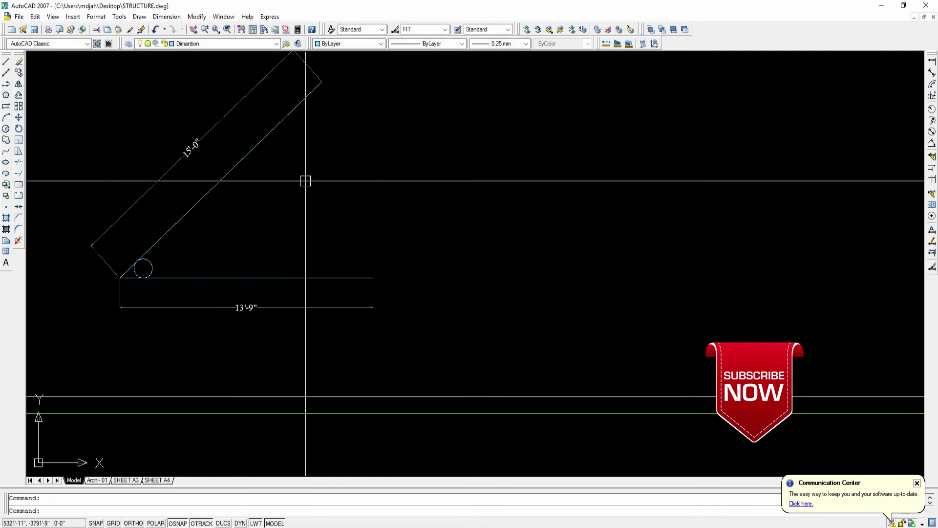
{"action": "scroll", "coordinate": [106, 281], "scroll_direction": "up", "scroll_amount": 10}
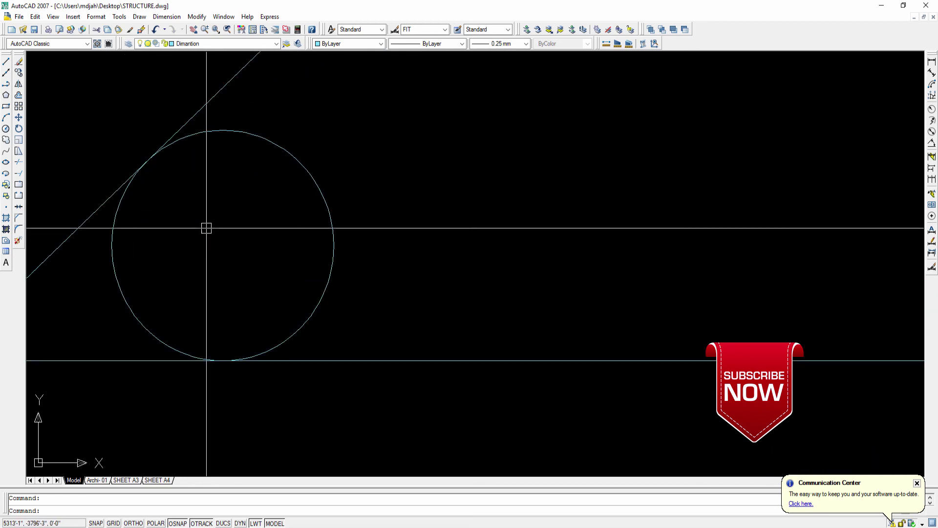
{"action": "scroll", "coordinate": [142, 161], "scroll_direction": "up", "scroll_amount": 4}
{"action": "scroll", "coordinate": [149, 153], "scroll_direction": "down", "scroll_amount": 6}
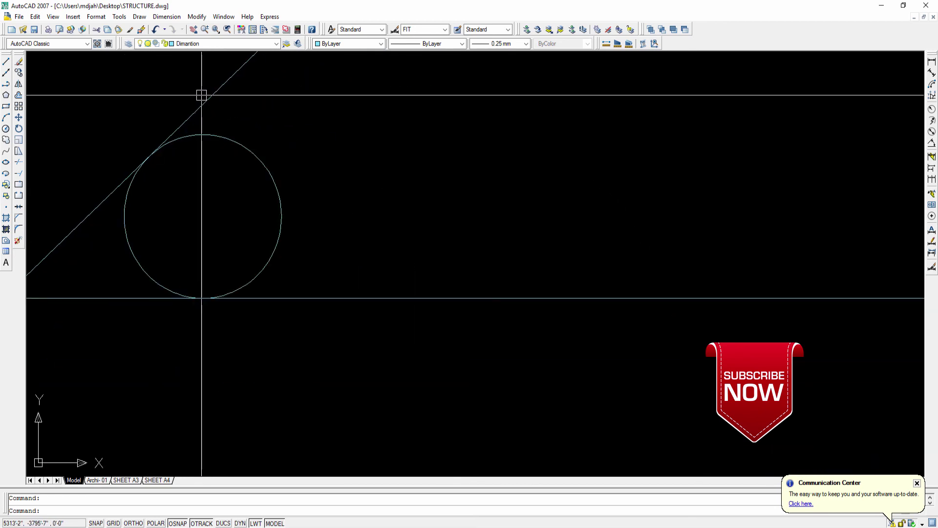
Start a tangent-tangent-radius circle, then cancel it to retry
{"action": "left_click", "coordinate": [303, 298]}
{"action": "scroll", "coordinate": [293, 303], "scroll_direction": "down", "scroll_amount": 8}
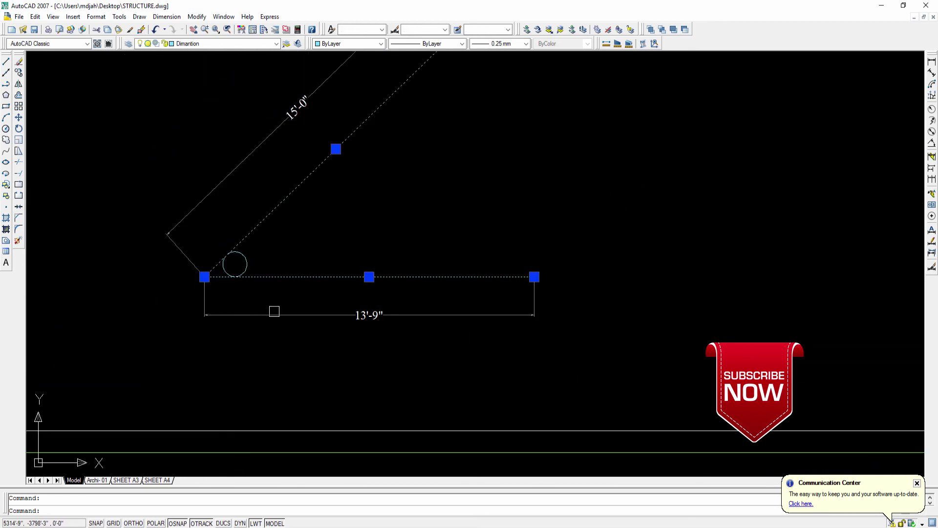
{"action": "middle_click_drag", "start_coordinate": [272, 310], "coordinate": [242, 313]}
{"action": "key", "text": "Escape"}
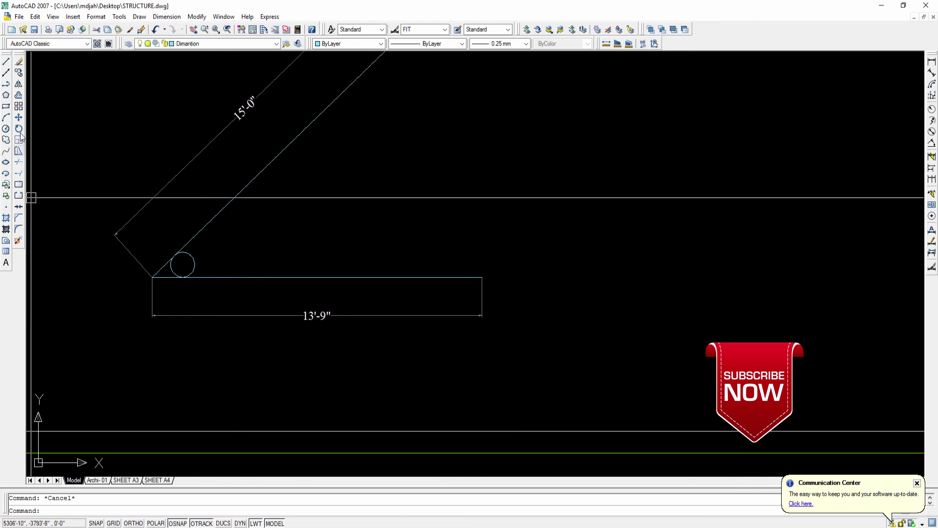
{"action": "left_click", "coordinate": [6, 128]}
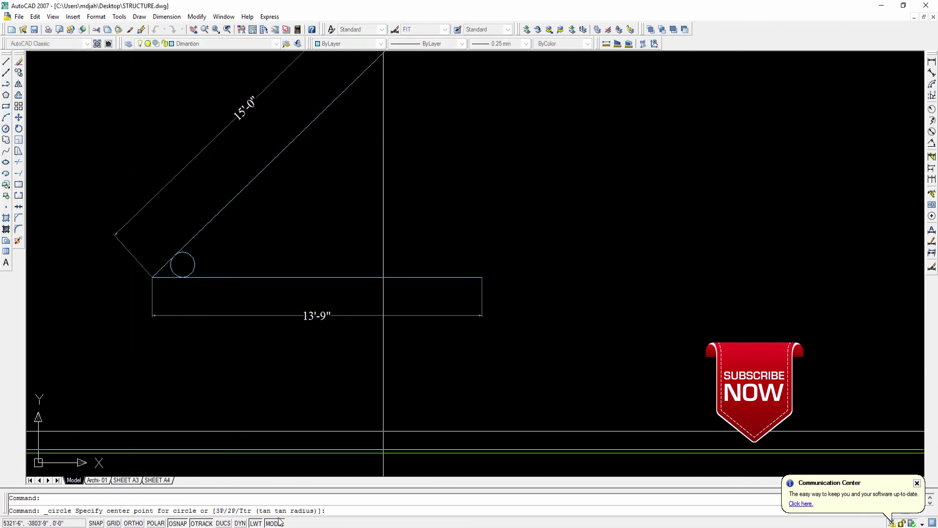
{"action": "type", "text": "TT"}
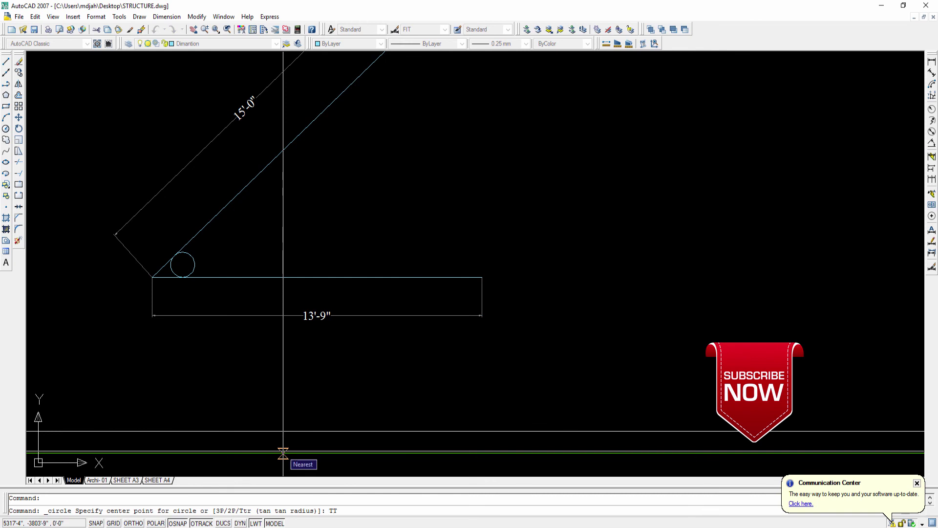
{"action": "type", "text": "R"}
{"action": "key", "text": "Return"}
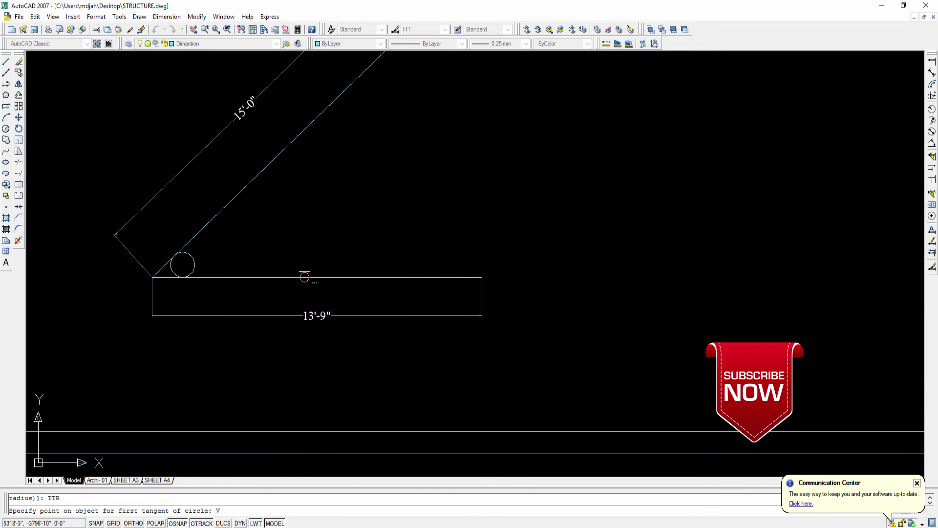
{"action": "key", "text": "Escape"}
Draw a radius-24 circle tangent to the slanted line and the strip's top edge
{"action": "left_click", "coordinate": [6, 128]}
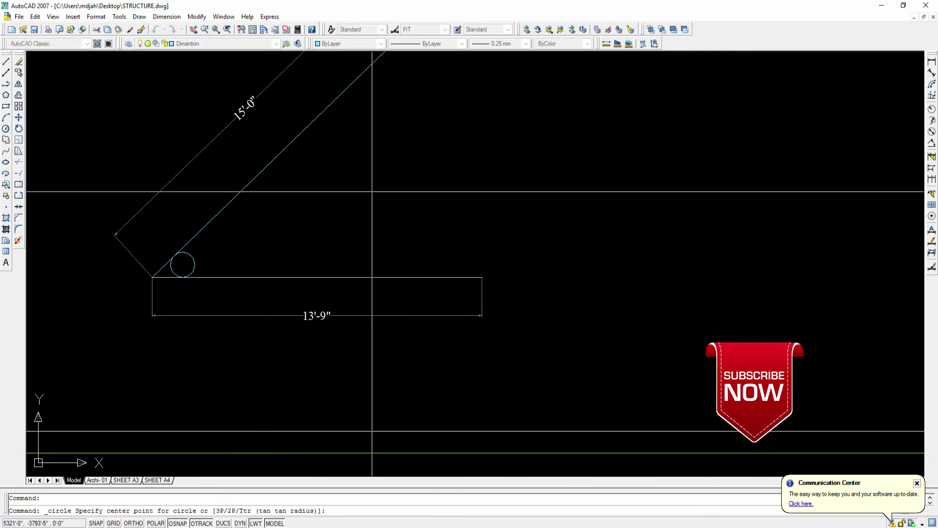
{"action": "key", "text": "Return"}
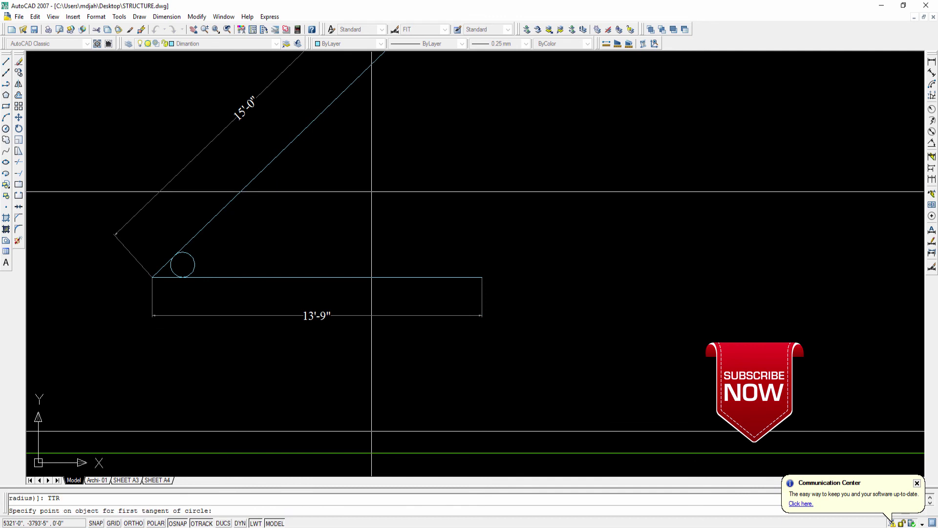
{"action": "left_click", "coordinate": [337, 95]}
{"action": "left_click", "coordinate": [415, 277]}
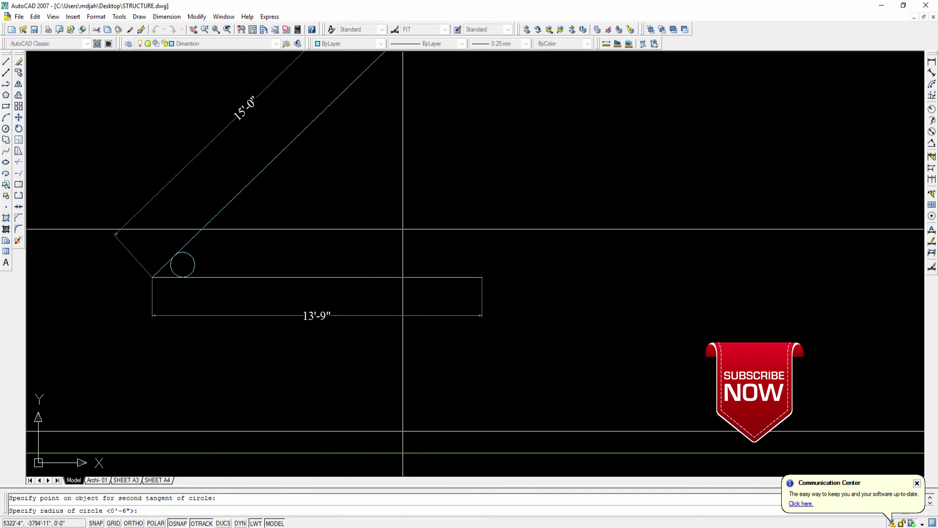
{"action": "type", "text": "24"}
{"action": "key", "text": "Return"}
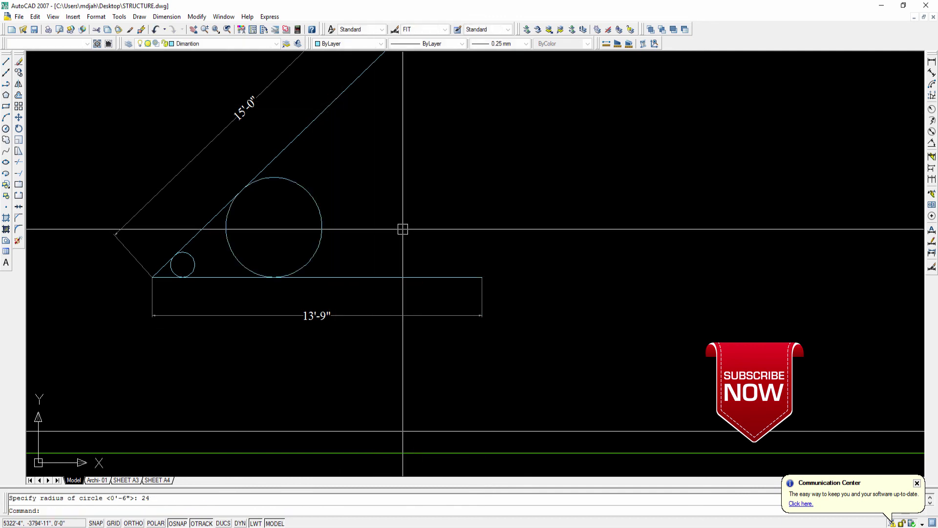
{"action": "scroll", "coordinate": [326, 220], "scroll_direction": "down", "scroll_amount": 2}
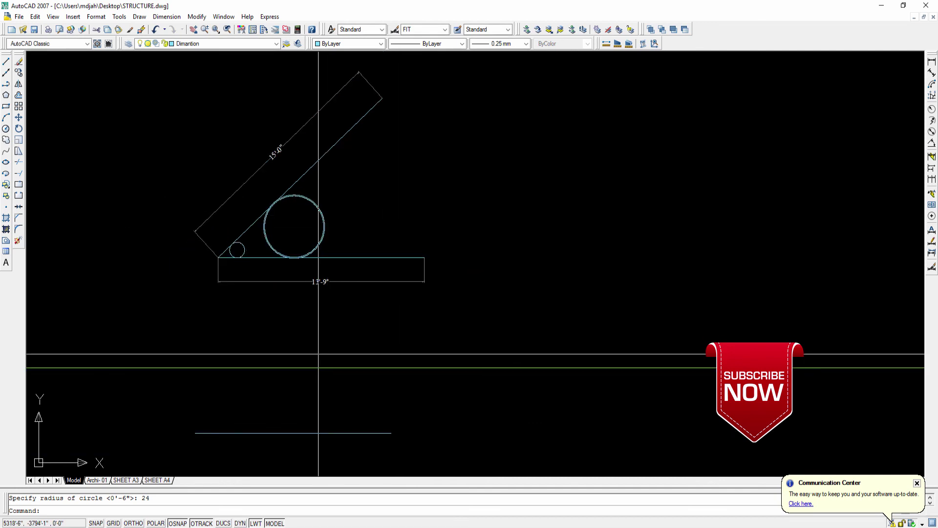
Add a radius dimension R2'-0" to the larger circle, placed to its right
{"action": "left_click", "coordinate": [932, 110]}
{"action": "left_click", "coordinate": [329, 223]}
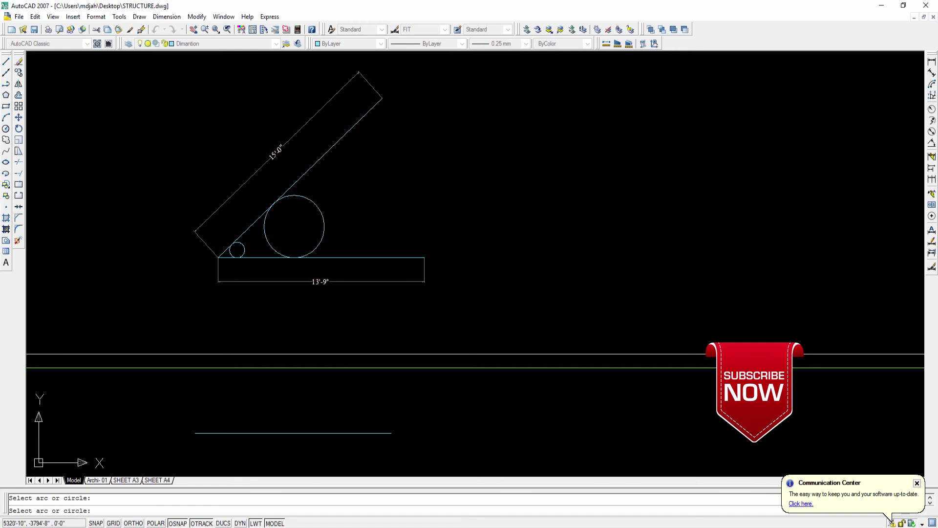
{"action": "left_click", "coordinate": [324, 220]}
{"action": "left_click", "coordinate": [371, 216]}
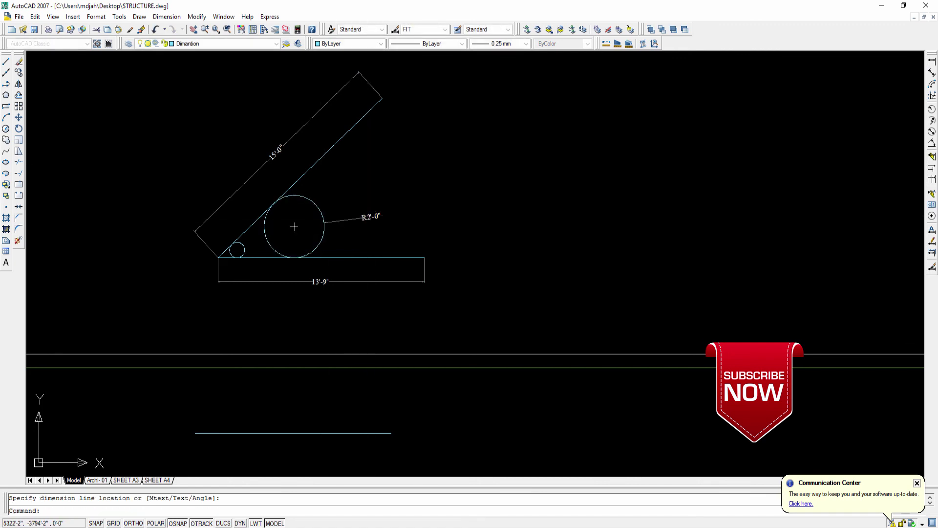
{"action": "scroll", "coordinate": [380, 219], "scroll_direction": "up", "scroll_amount": 5}
{"action": "scroll", "coordinate": [359, 220], "scroll_direction": "down", "scroll_amount": 2}
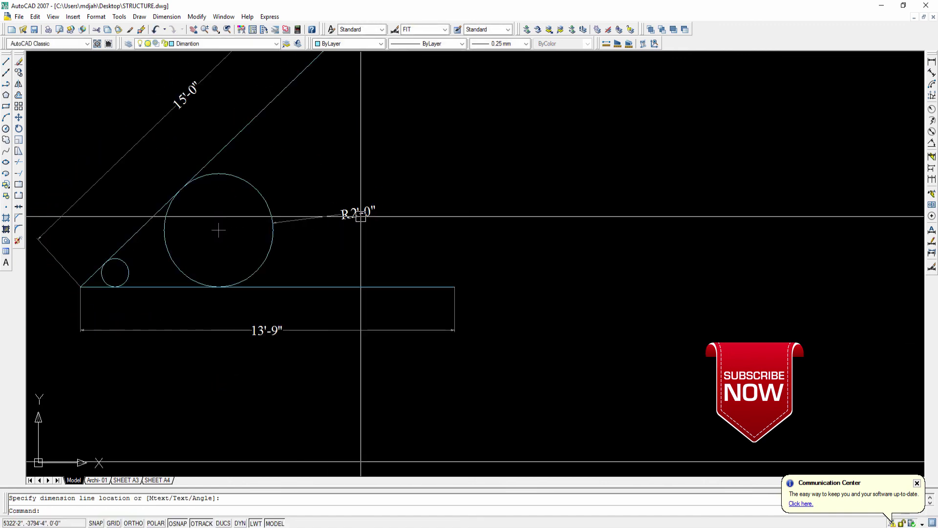
{"action": "scroll", "coordinate": [359, 219], "scroll_direction": "down", "scroll_amount": 3}
{"action": "scroll", "coordinate": [342, 244], "scroll_direction": "up", "scroll_amount": 3}
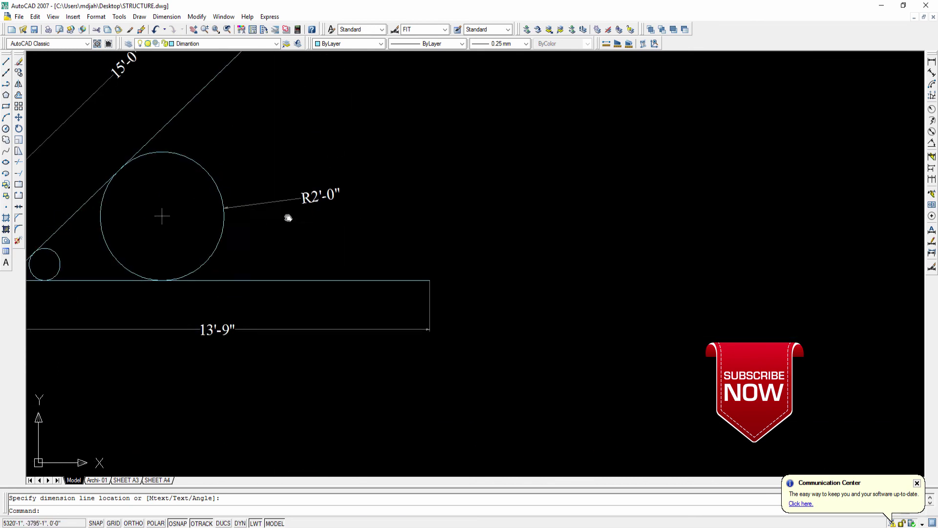
{"action": "scroll", "coordinate": [251, 181], "scroll_direction": "down", "scroll_amount": 2}
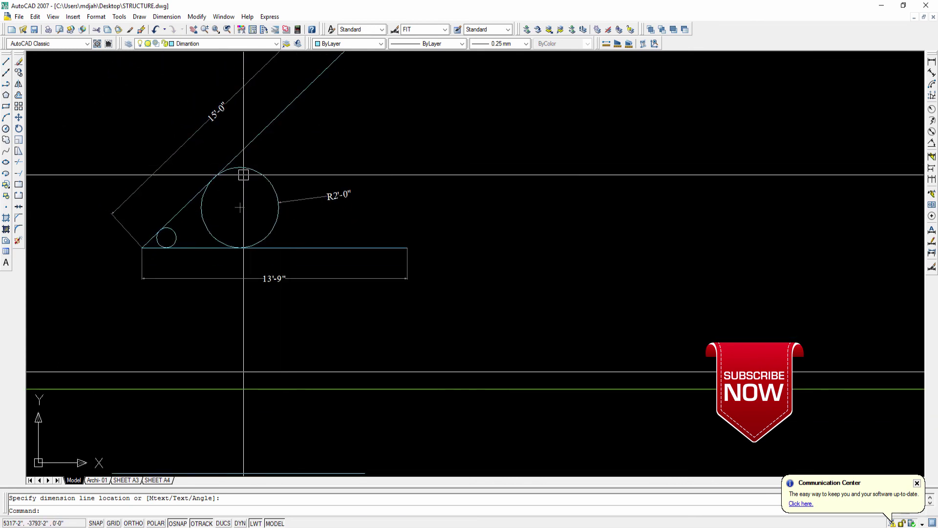
{"action": "scroll", "coordinate": [248, 168], "scroll_direction": "up", "scroll_amount": 2}
Select the larger circle and the slanted line, then clear the selection
{"action": "middle_click_drag", "start_coordinate": [248, 168], "coordinate": [254, 150]}
{"action": "left_click", "coordinate": [251, 147]}
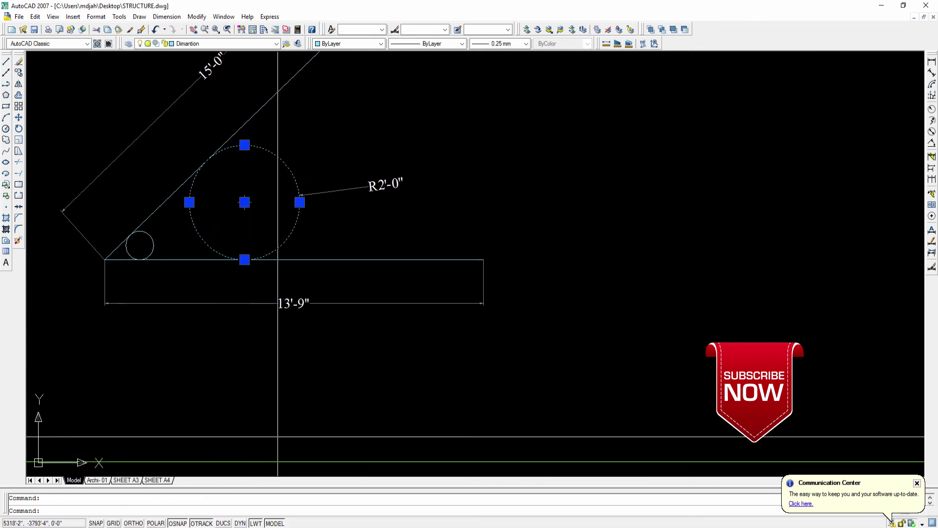
{"action": "left_click", "coordinate": [236, 128]}
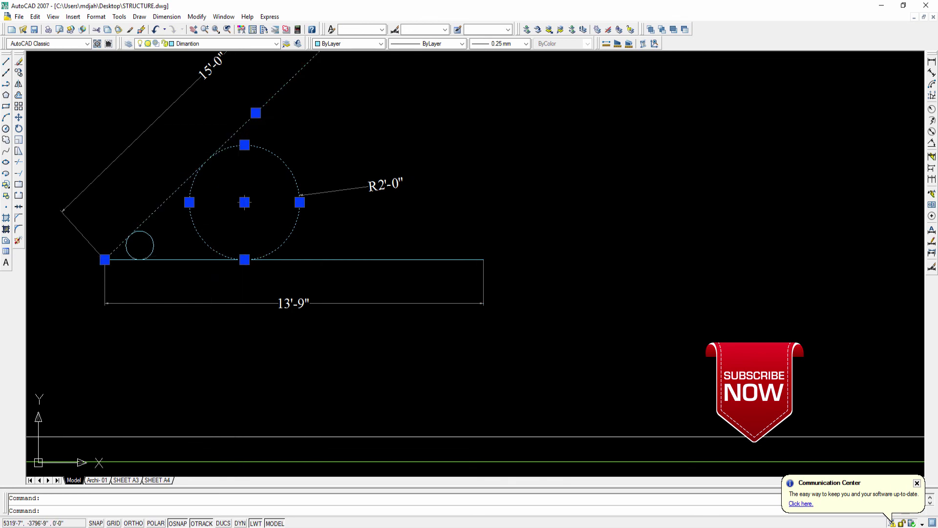
{"action": "key", "text": "Escape"}
Pan and zoom the view to review the new R2'-0" dimension between the strips
{"action": "scroll", "coordinate": [250, 239], "scroll_direction": "down", "scroll_amount": 3}
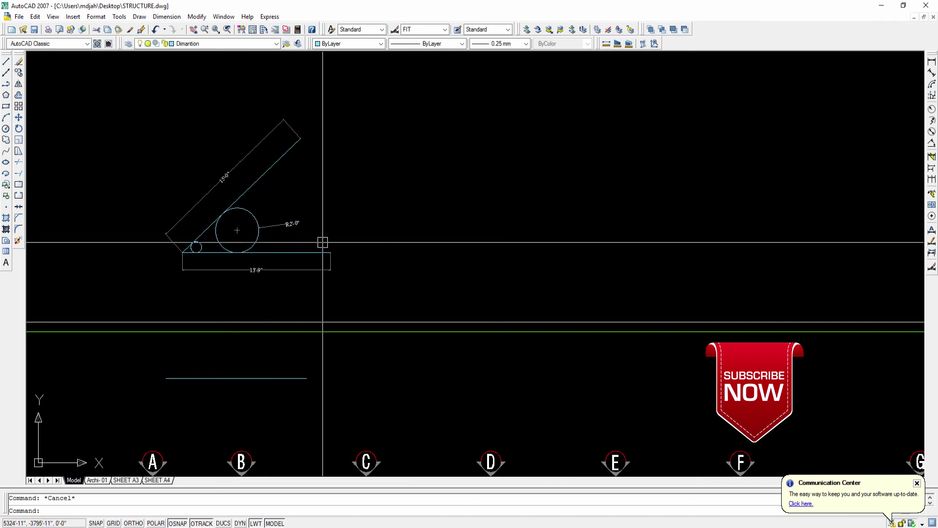
{"action": "middle_click_drag", "start_coordinate": [328, 248], "coordinate": [300, 245]}
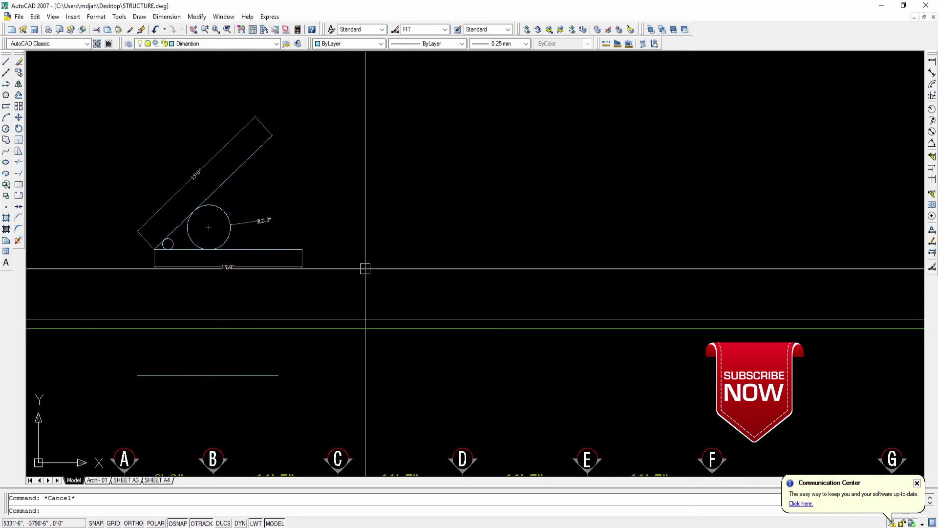
{"action": "scroll", "coordinate": [335, 277], "scroll_direction": "up", "scroll_amount": 3}
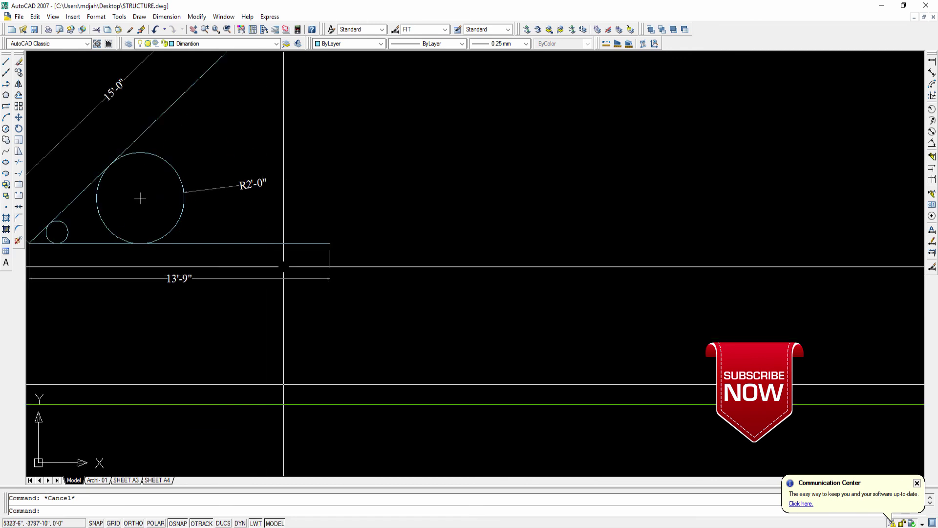
{"action": "middle_click_drag", "start_coordinate": [283, 267], "coordinate": [288, 279]}
{"action": "scroll", "coordinate": [295, 275], "scroll_direction": "down", "scroll_amount": 4}
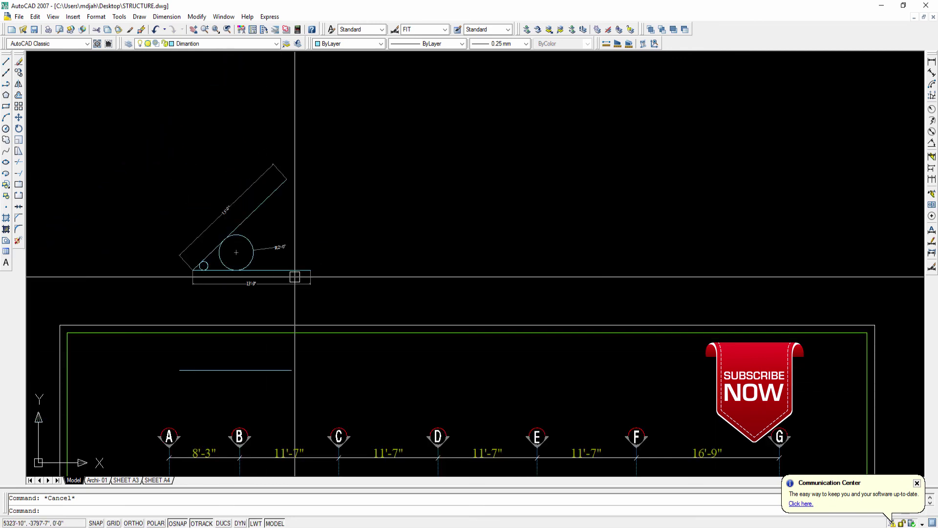
{"action": "scroll", "coordinate": [298, 276], "scroll_direction": "up", "scroll_amount": 3}
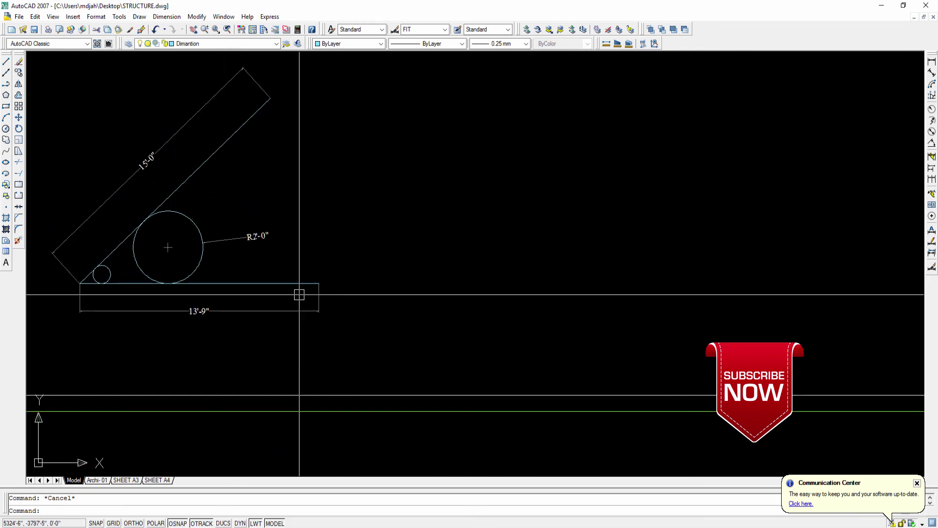
{"action": "scroll", "coordinate": [299, 294], "scroll_direction": "down", "scroll_amount": 2}
{"action": "middle_click_drag", "start_coordinate": [299, 294], "coordinate": [300, 266]}
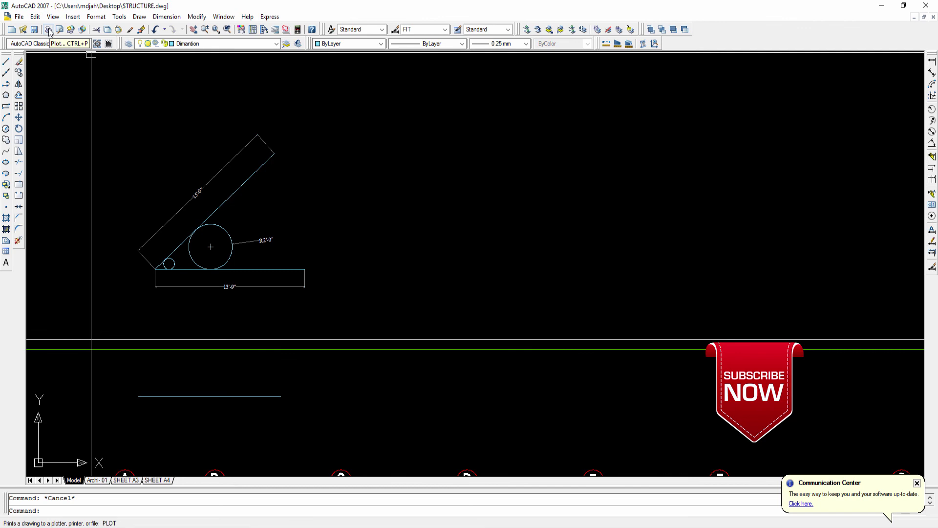
{"action": "scroll", "coordinate": [146, 98], "scroll_direction": "down", "scroll_amount": 4}
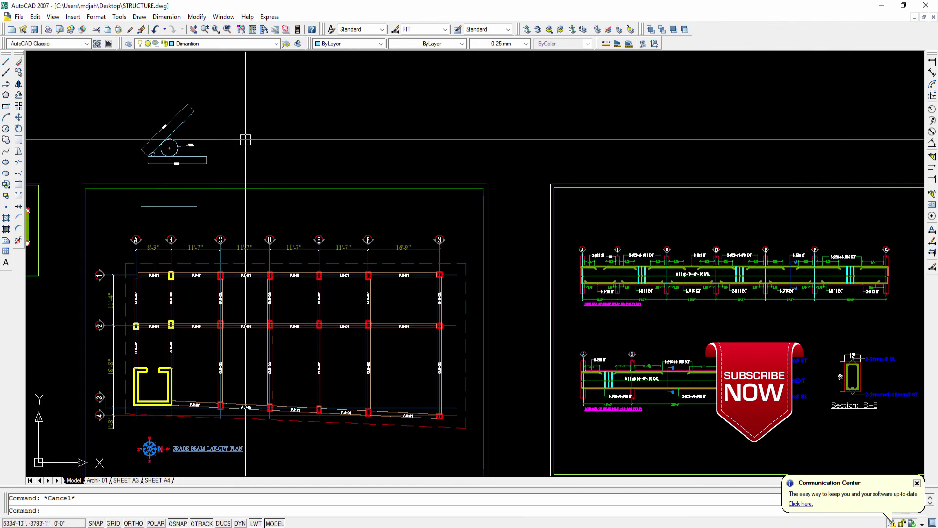
{"action": "scroll", "coordinate": [246, 139], "scroll_direction": "down", "scroll_amount": 2}
{"action": "scroll", "coordinate": [376, 174], "scroll_direction": "up", "scroll_amount": 4}
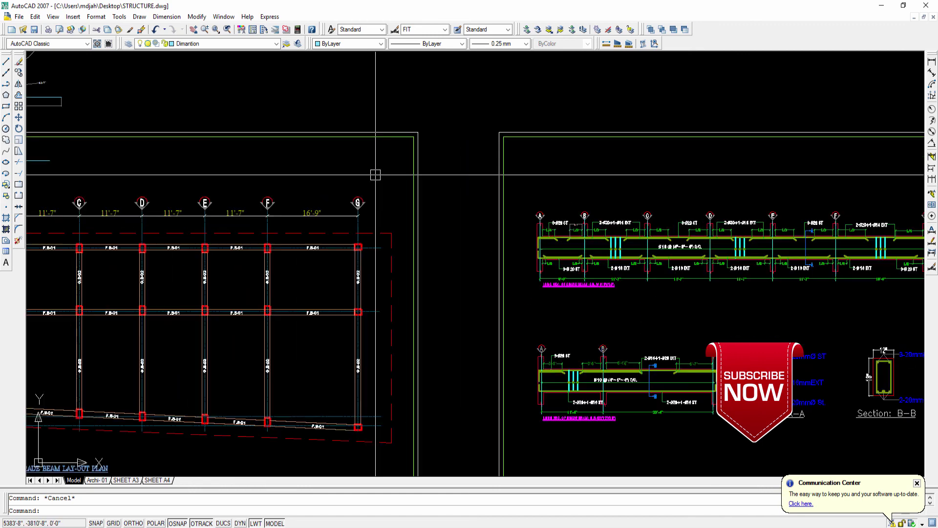
{"action": "left_click", "coordinate": [378, 171]}
{"action": "left_click", "coordinate": [374, 205]}
{"action": "scroll", "coordinate": [396, 160], "scroll_direction": "down", "scroll_amount": 3}
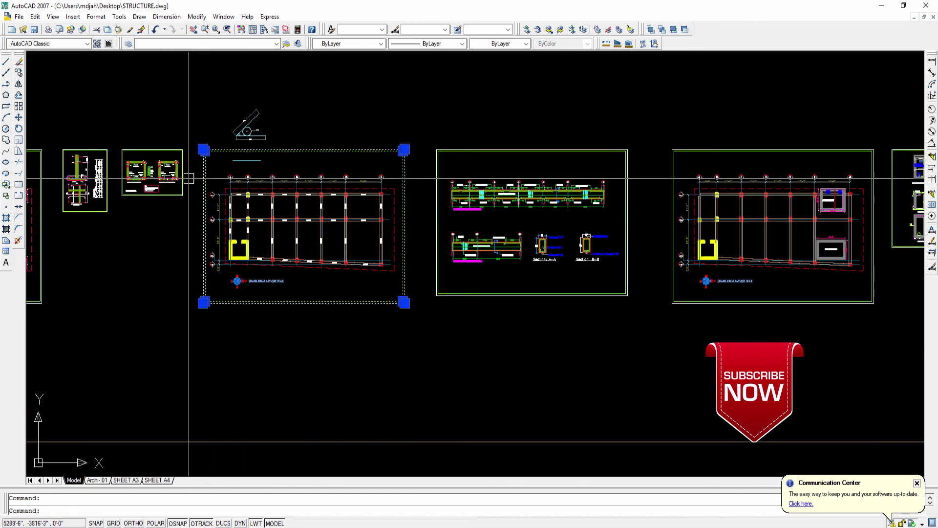
{"action": "scroll", "coordinate": [352, 181], "scroll_direction": "up", "scroll_amount": 3}
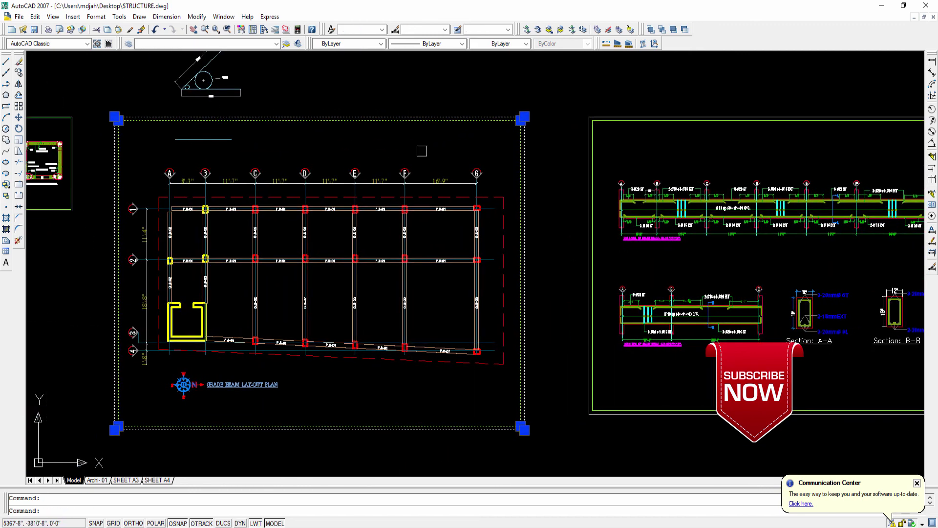
{"action": "middle_click_drag", "start_coordinate": [239, 138], "coordinate": [235, 146]}
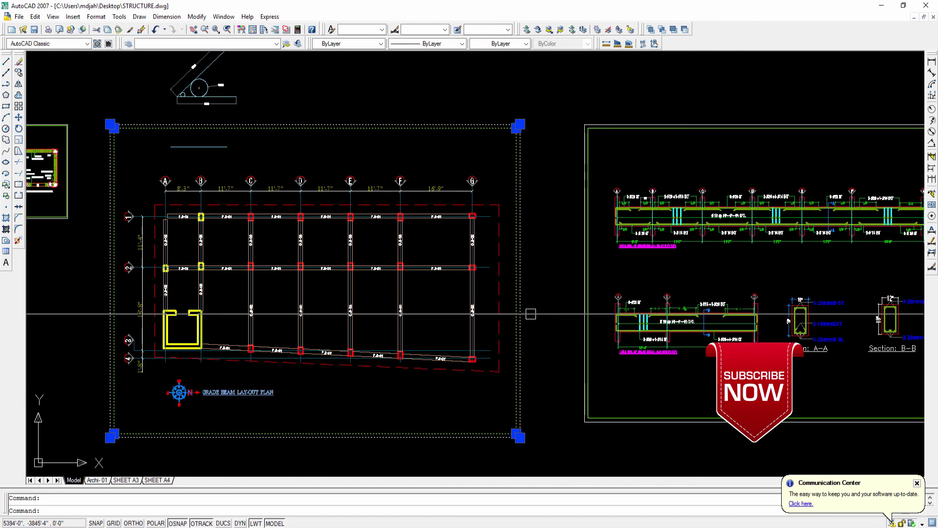
{"action": "middle_click_drag", "start_coordinate": [472, 210], "coordinate": [469, 186]}
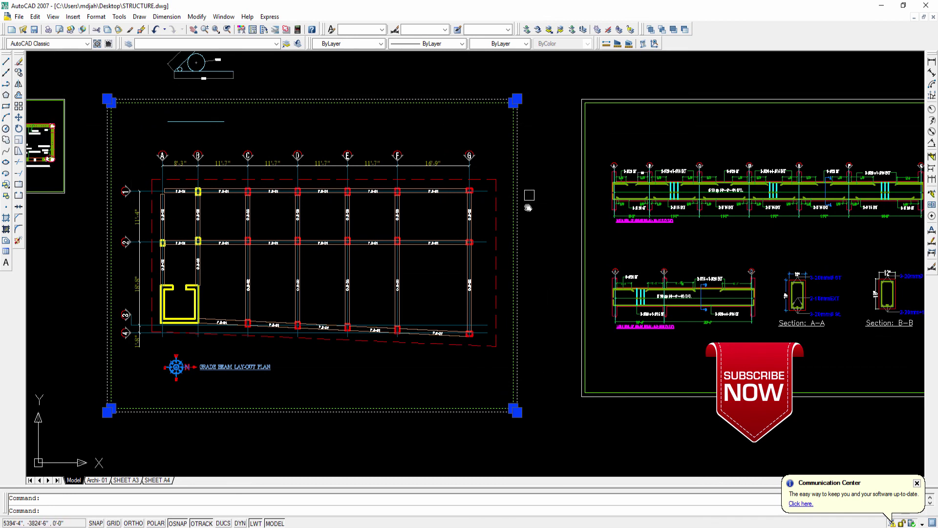
{"action": "middle_click_drag", "start_coordinate": [529, 199], "coordinate": [528, 213]}
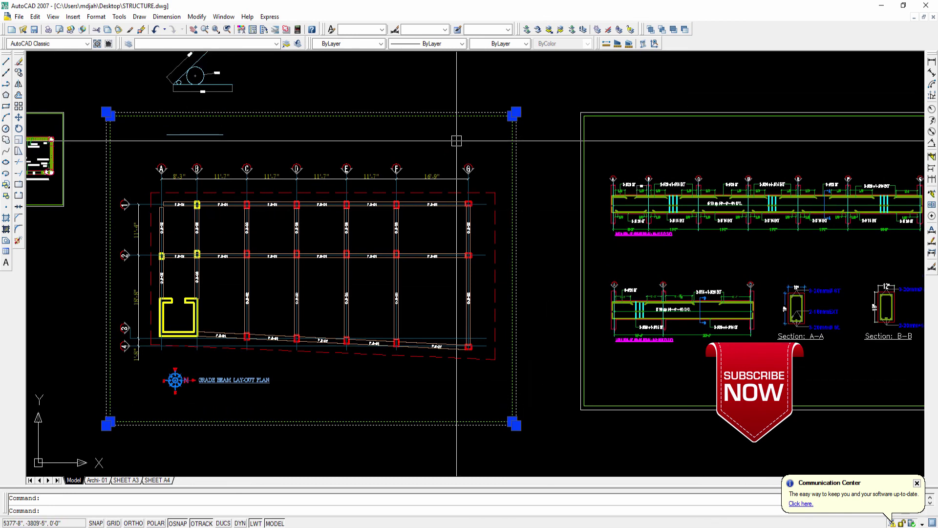
{"action": "key", "text": "Escape"}
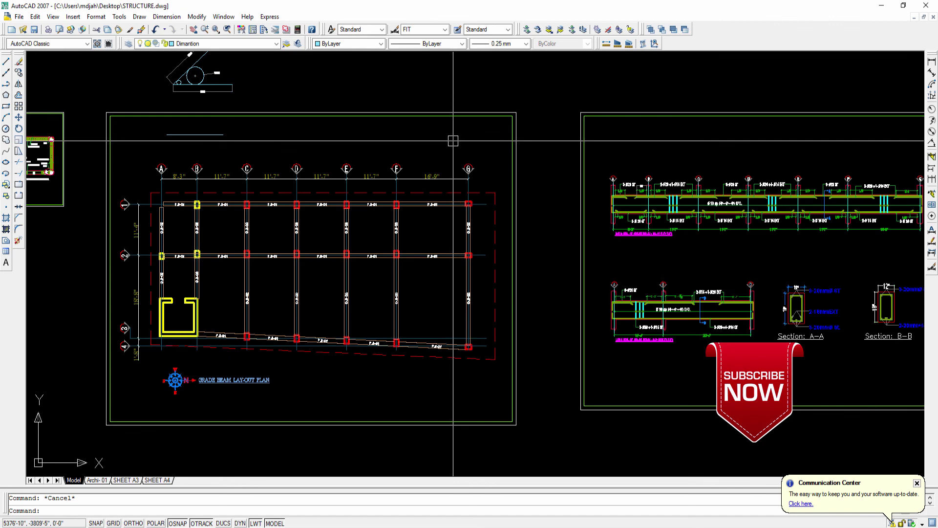
{"action": "middle_click_drag", "start_coordinate": [421, 142], "coordinate": [412, 134]}
{"action": "left_click", "coordinate": [818, 483]}
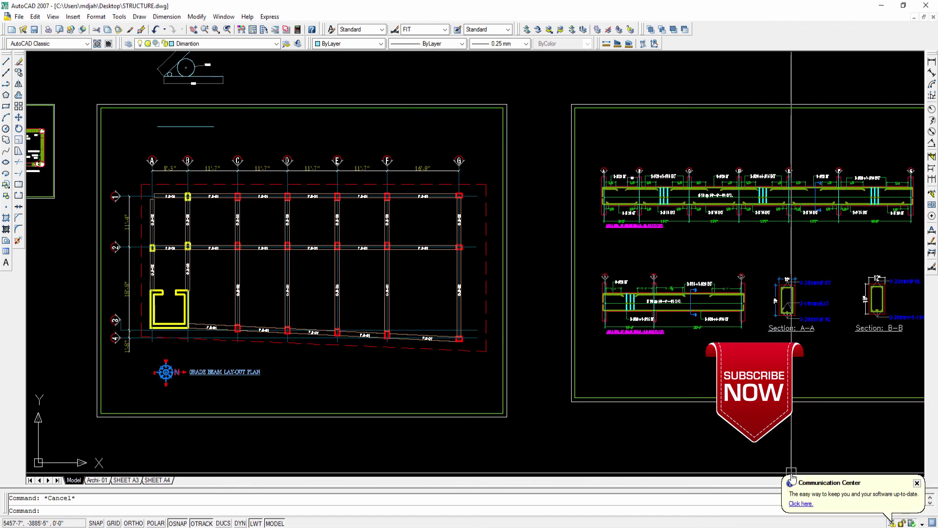
{"action": "middle_click_drag", "start_coordinate": [236, 134], "coordinate": [234, 174]}
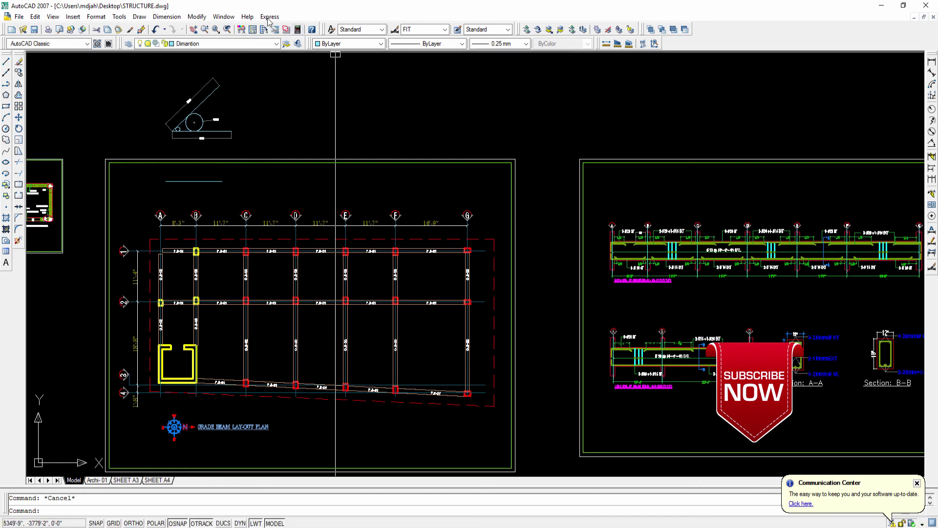
{"action": "middle_click_drag", "start_coordinate": [251, 134], "coordinate": [252, 148]}
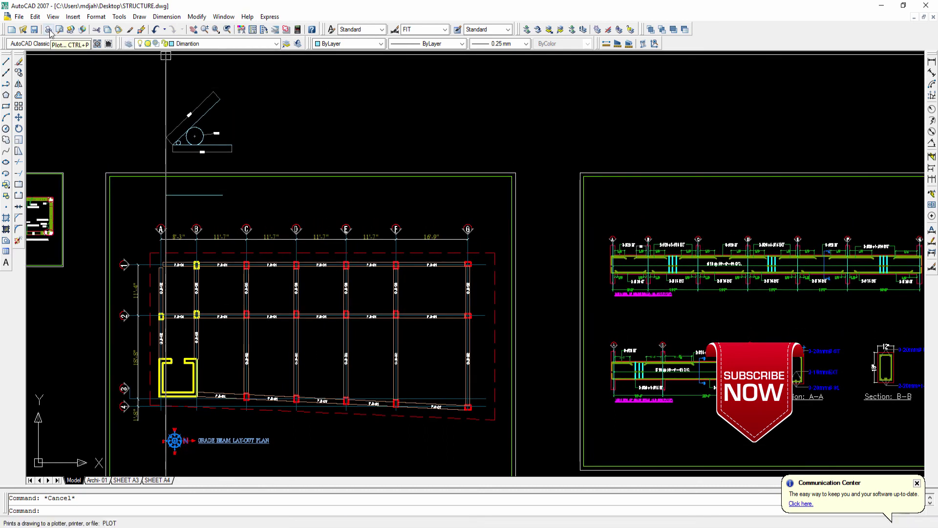
{"action": "scroll", "coordinate": [337, 161], "scroll_direction": "down", "scroll_amount": 2}
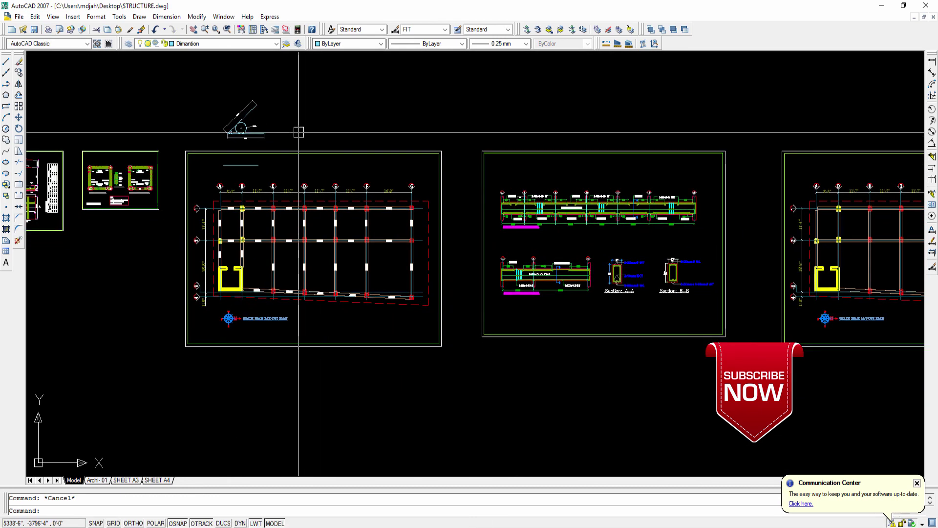
{"action": "scroll", "coordinate": [299, 132], "scroll_direction": "up", "scroll_amount": 3}
{"action": "middle_click_drag", "start_coordinate": [298, 126], "coordinate": [297, 139]}
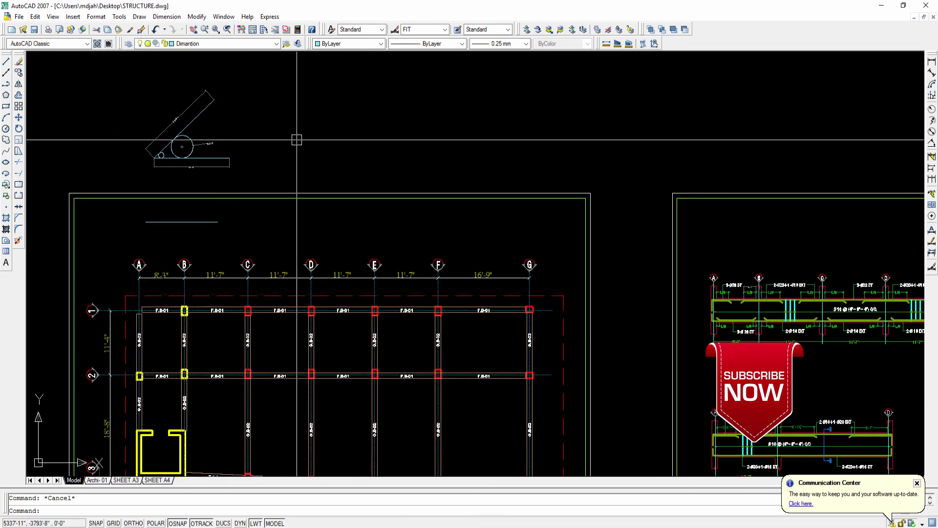